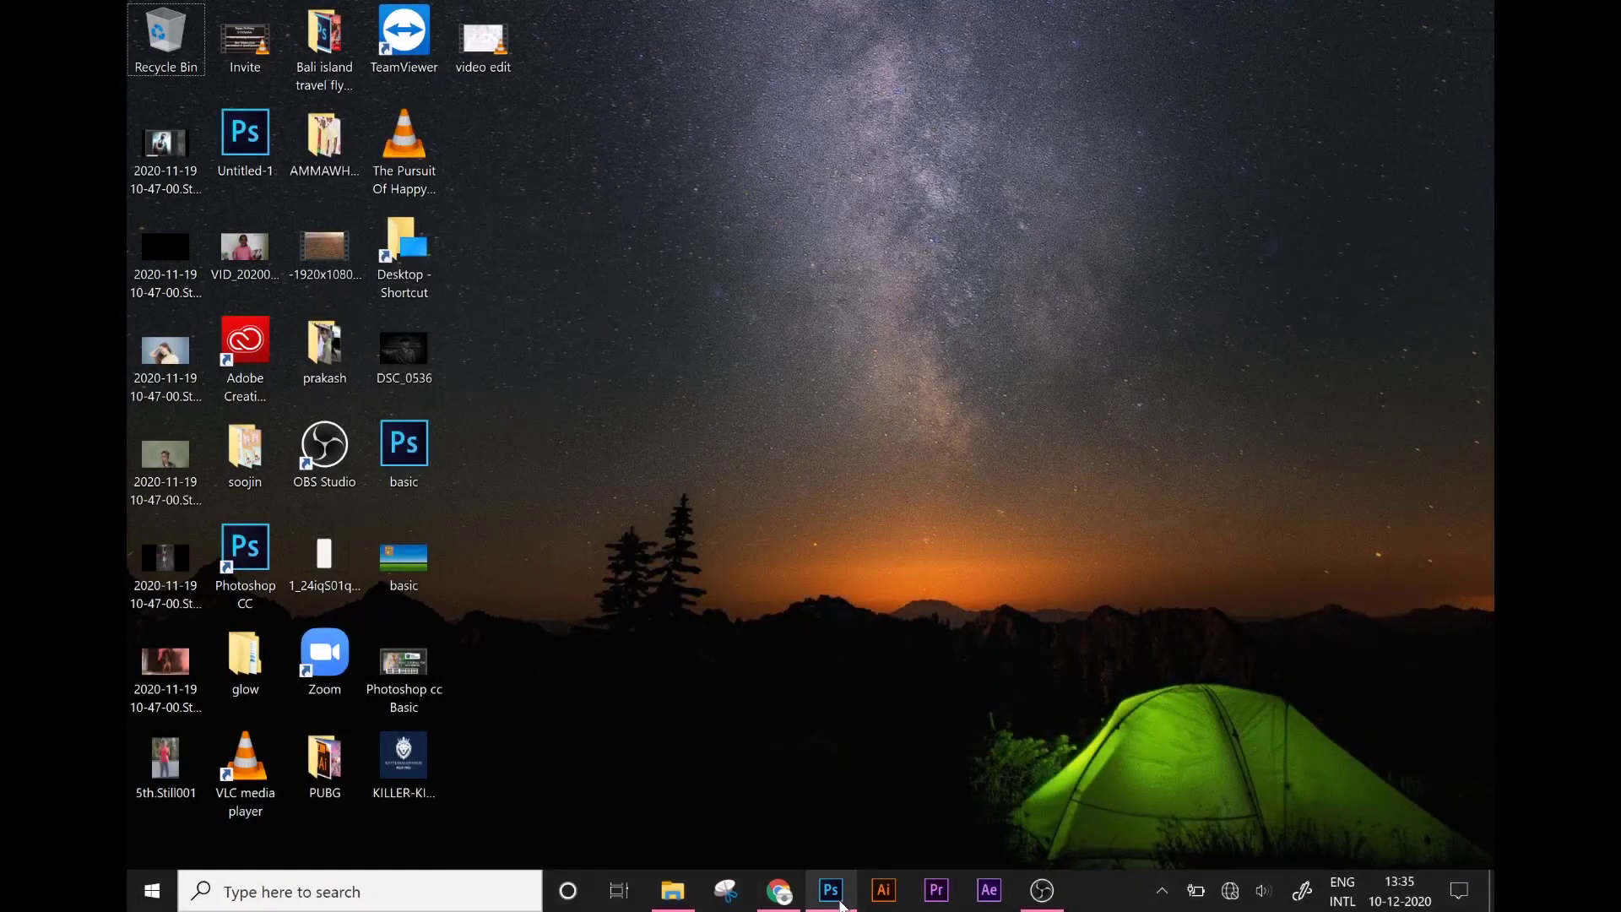
Step: Open pexels-jimmy-jimmy-1484807.jpg, dock it as a tab, and duplicate its Background layer
left_click(831, 890)
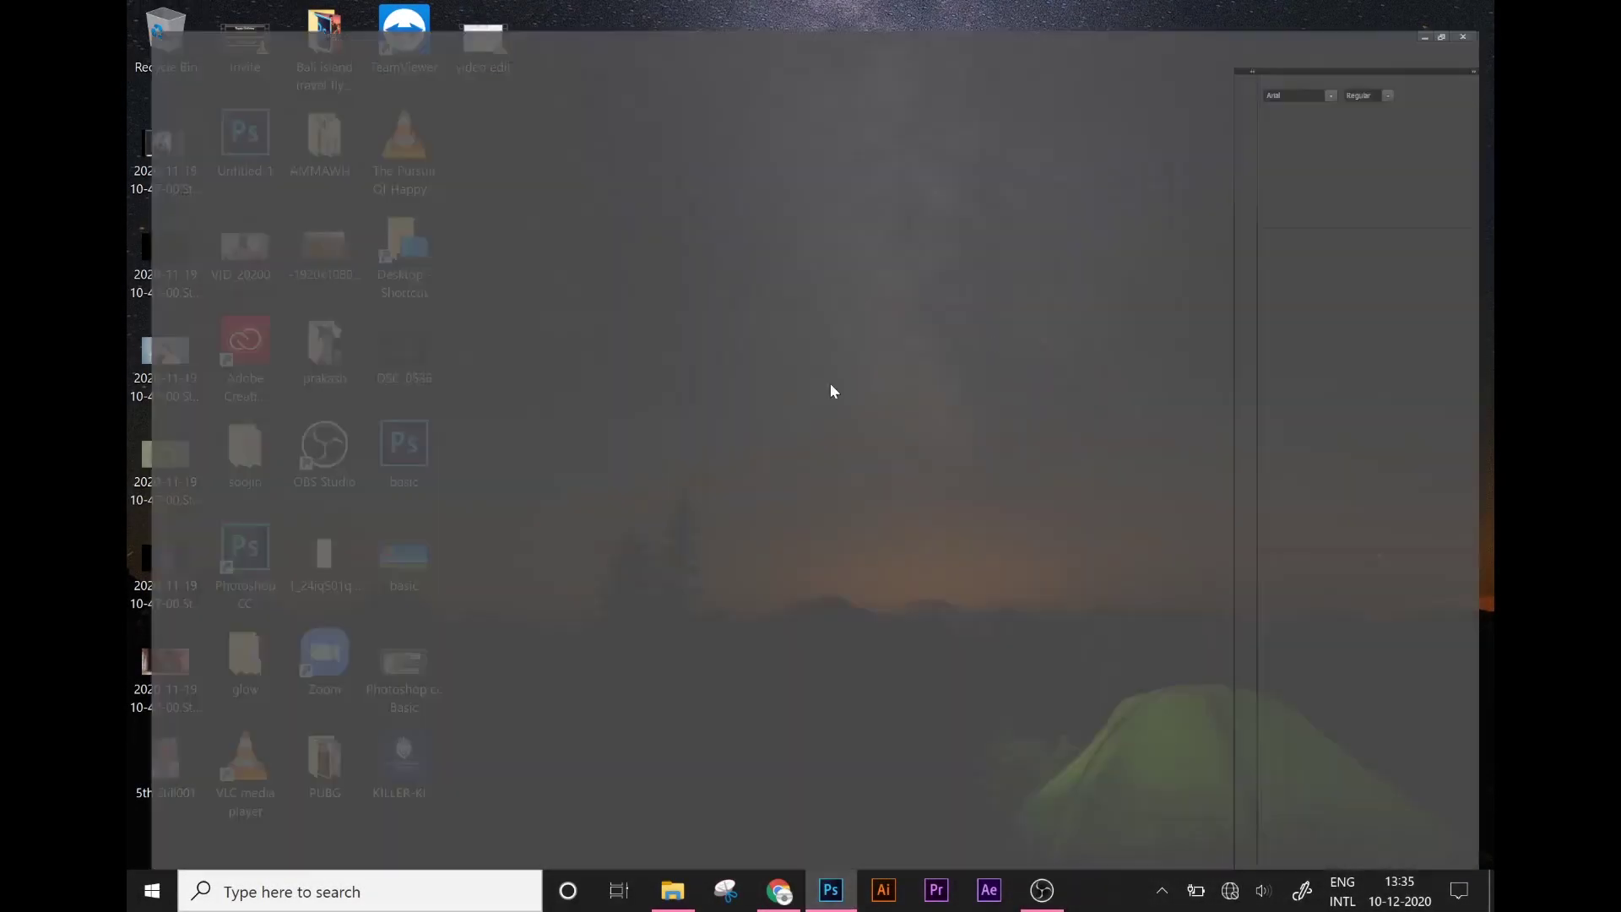
left_click(161, 12)
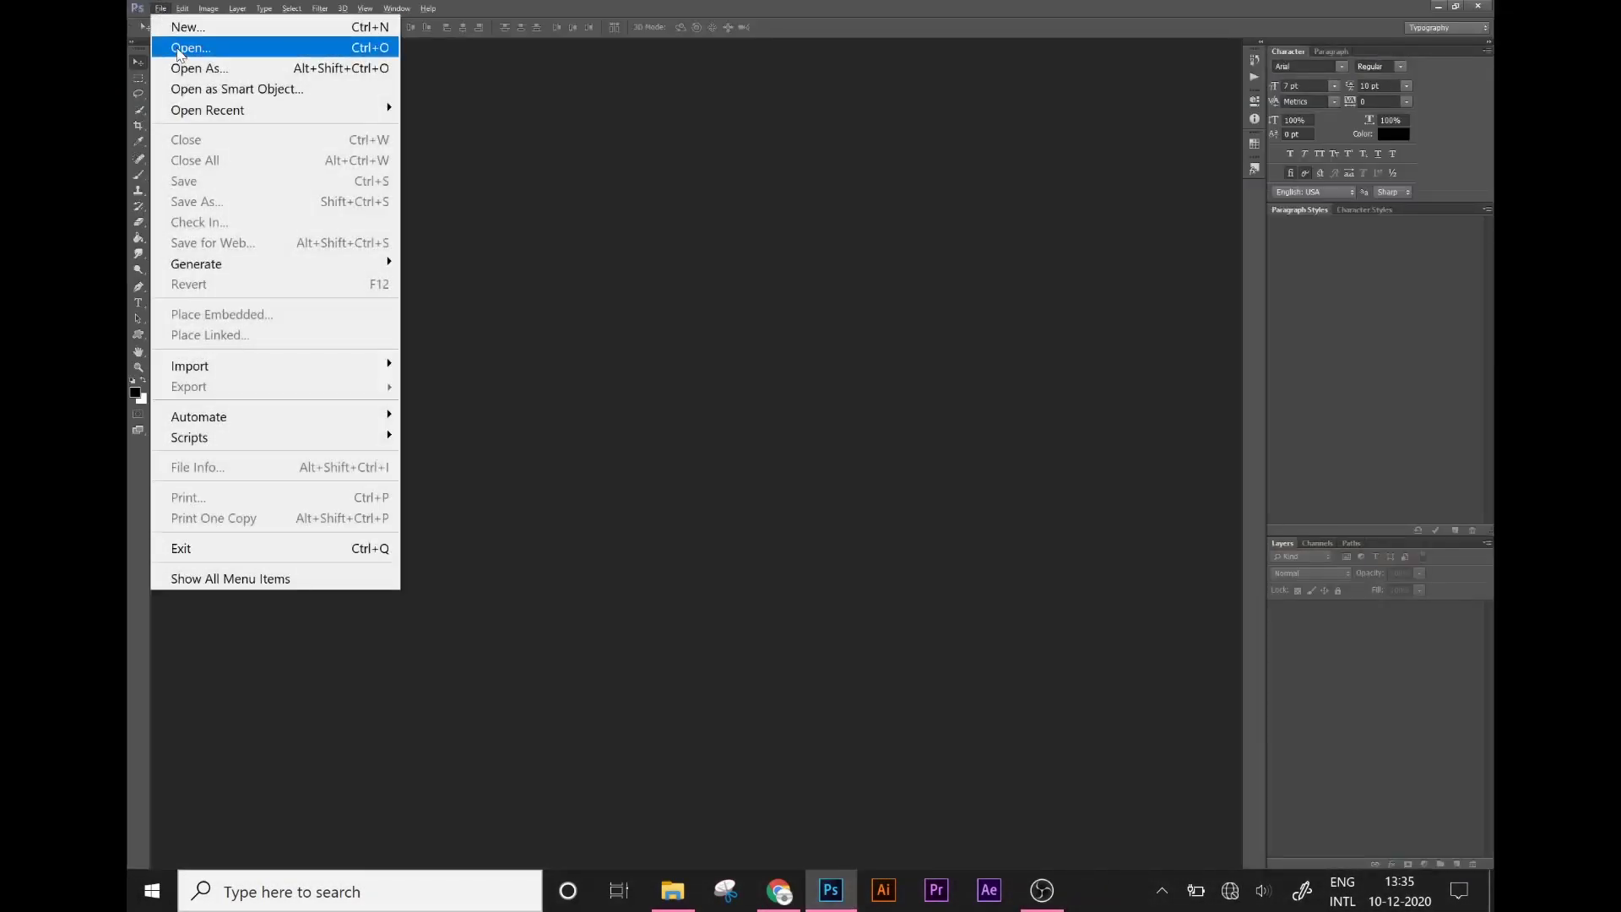
left_click(175, 46)
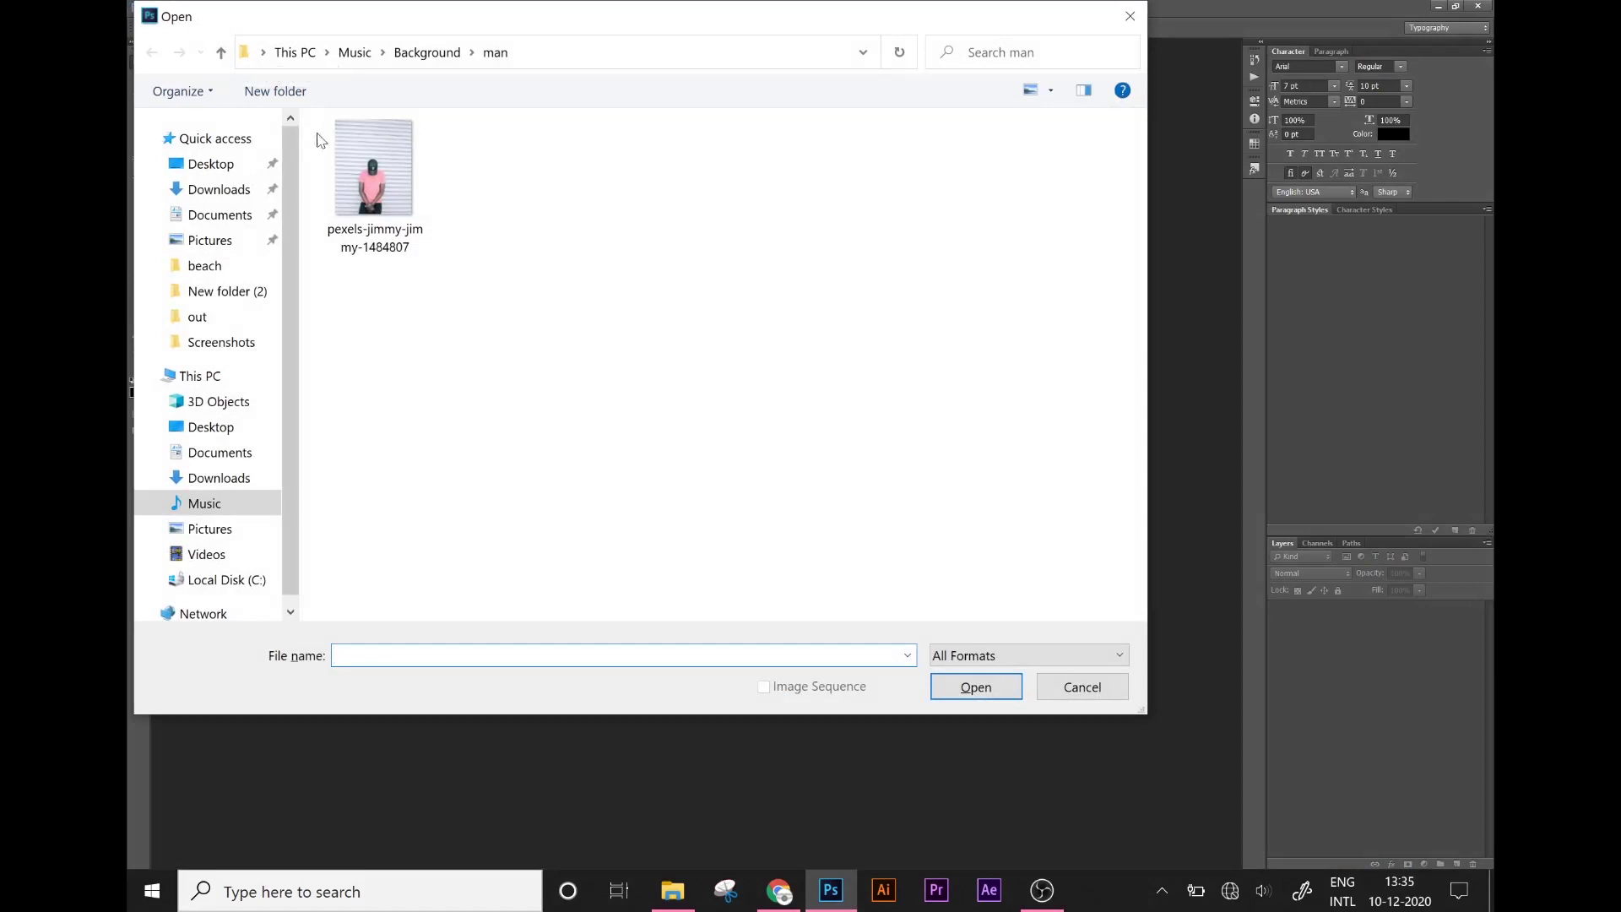
double_click(402, 196)
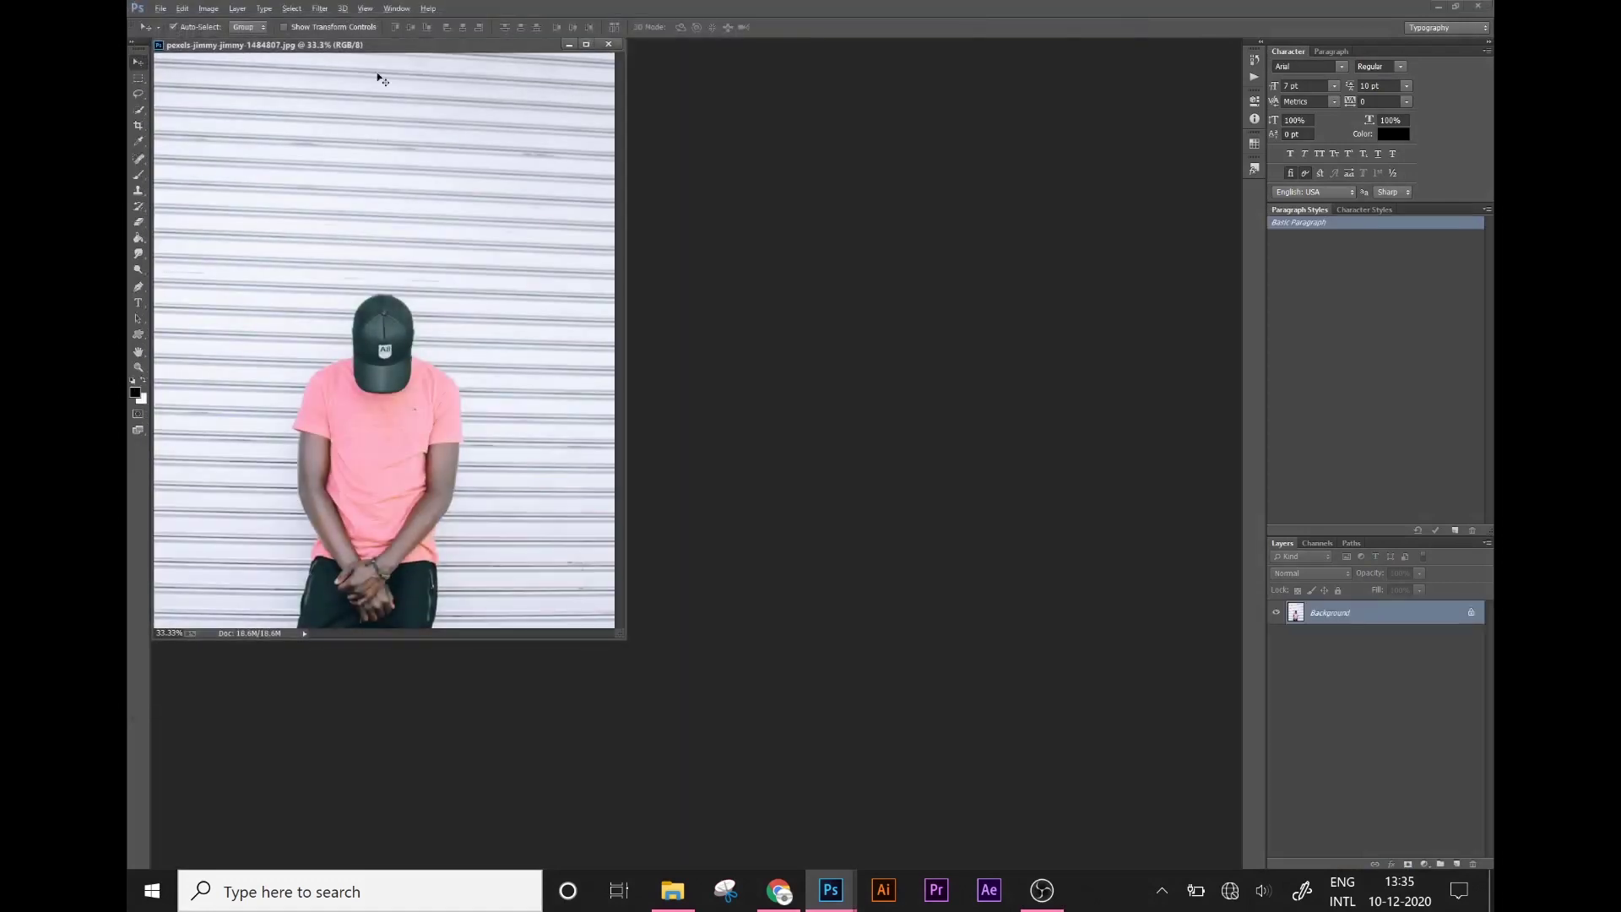
left_click_drag(389, 50, 422, 46)
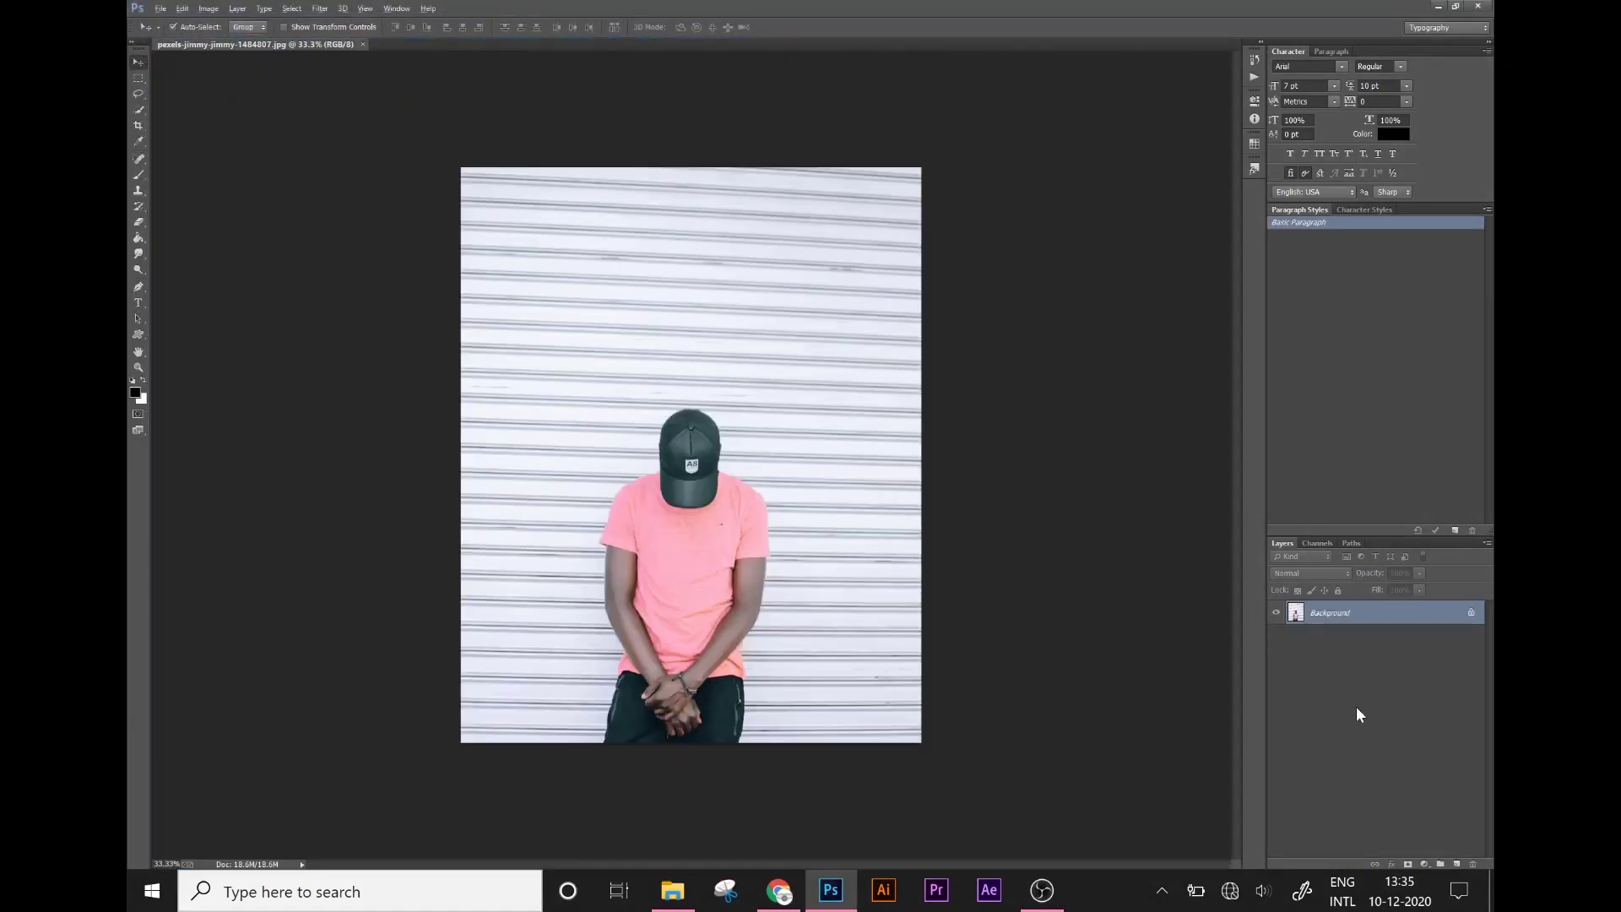
left_click_drag(1443, 612, 1457, 863)
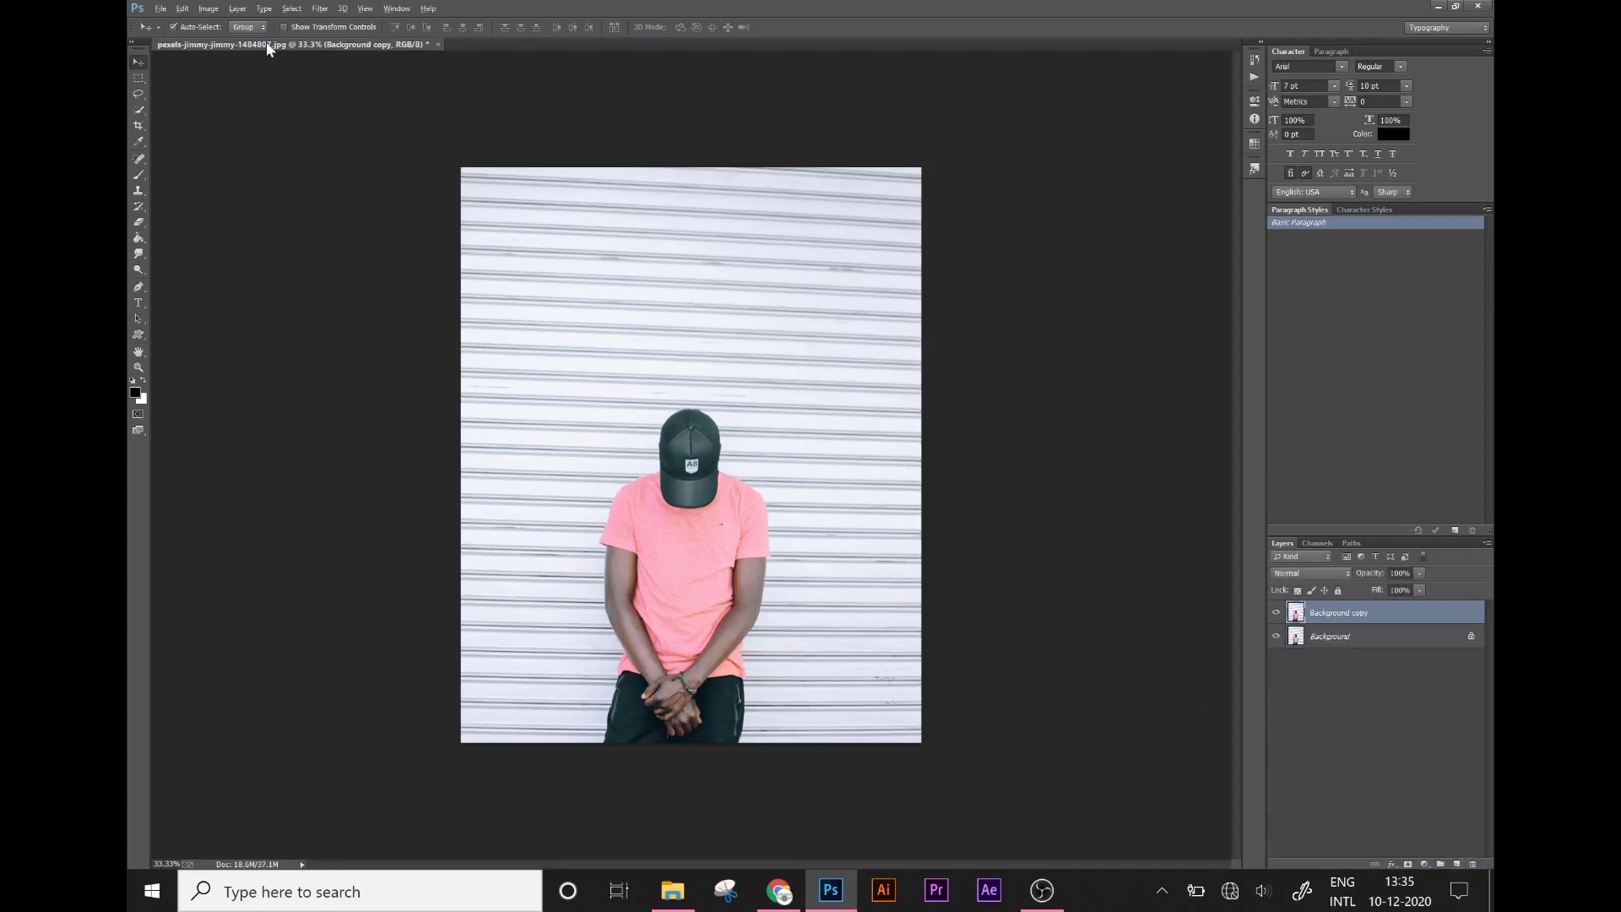
Step: Apply Camera Raw to Background copy with Clarity +15, Temperature 0 and Exposure about +0.40
left_click(320, 9)
left_click(396, 129)
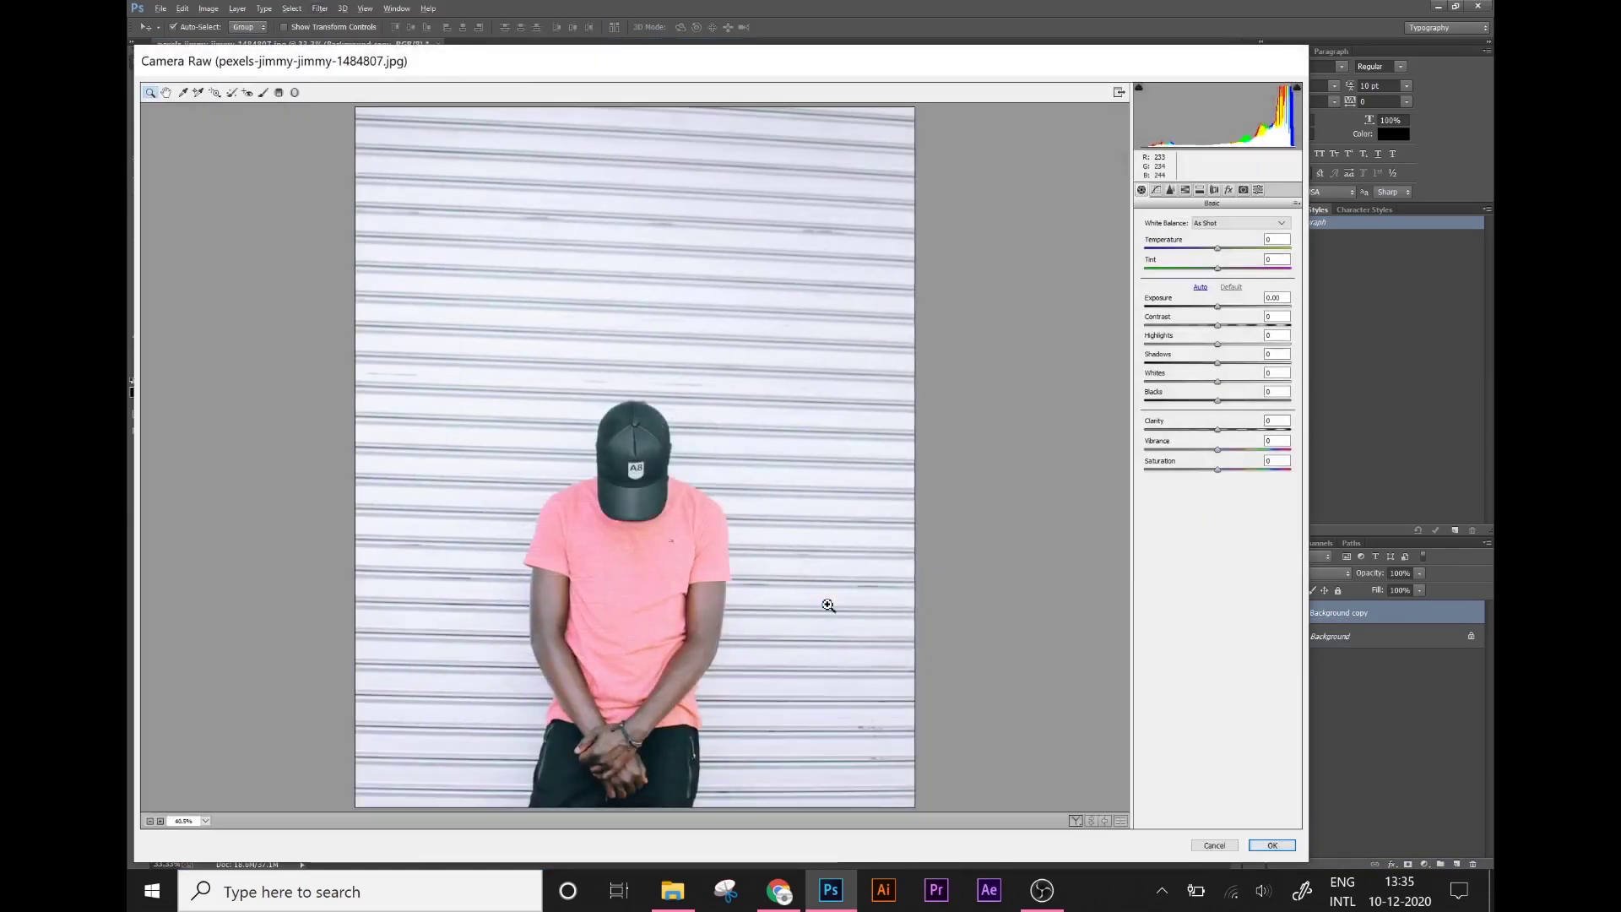
left_click_drag(1217, 430, 1242, 429)
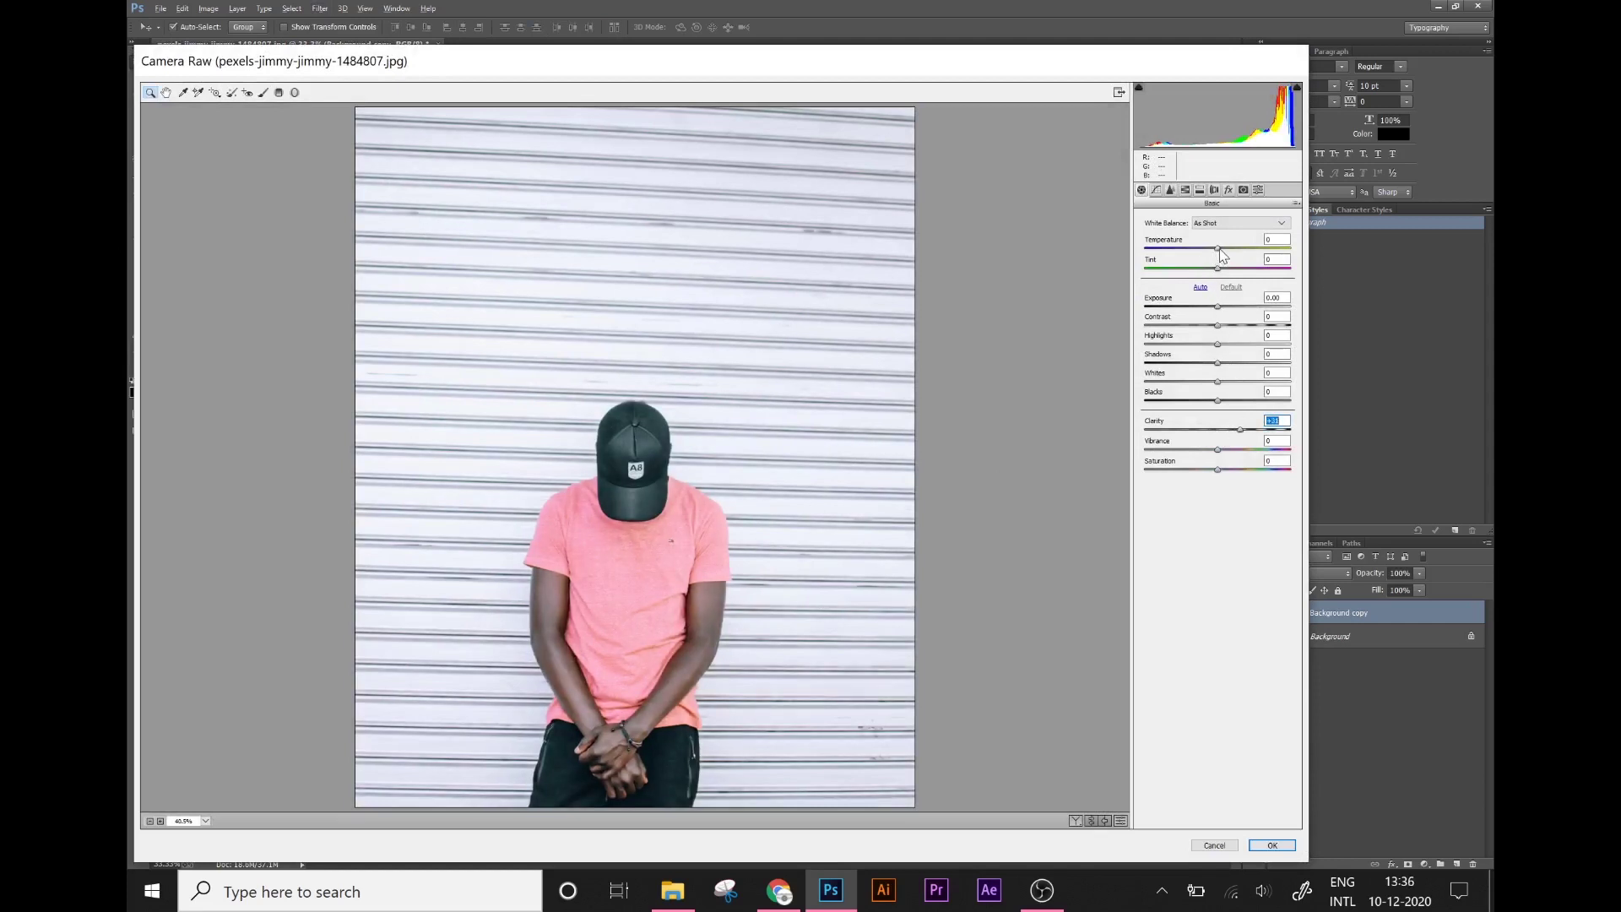
left_click_drag(1218, 247, 1206, 249)
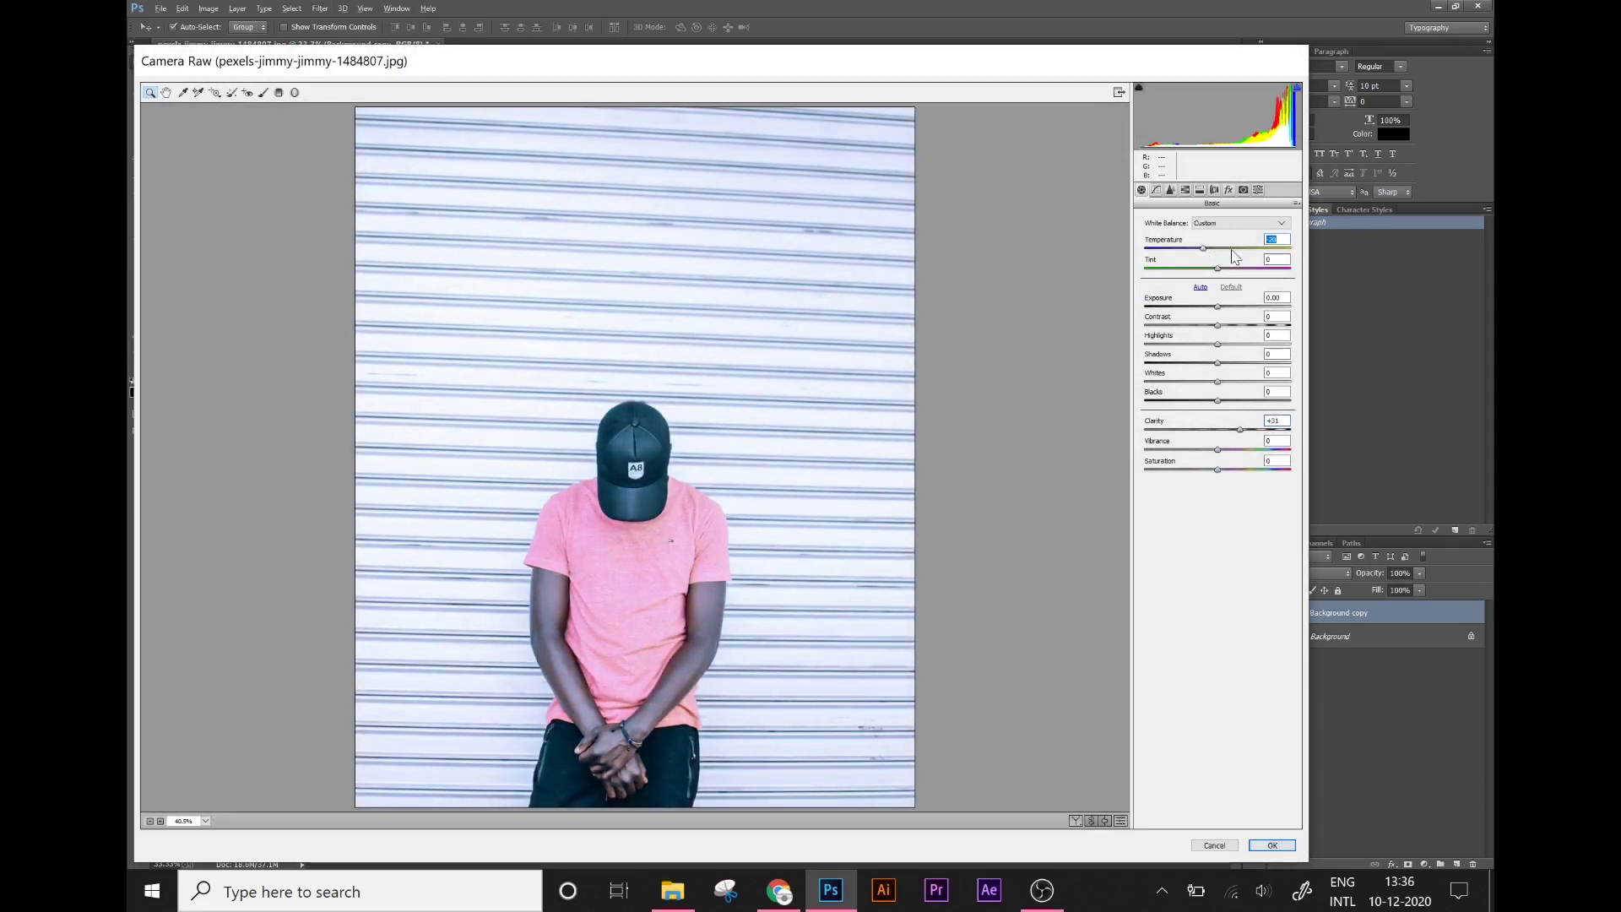
type("0")
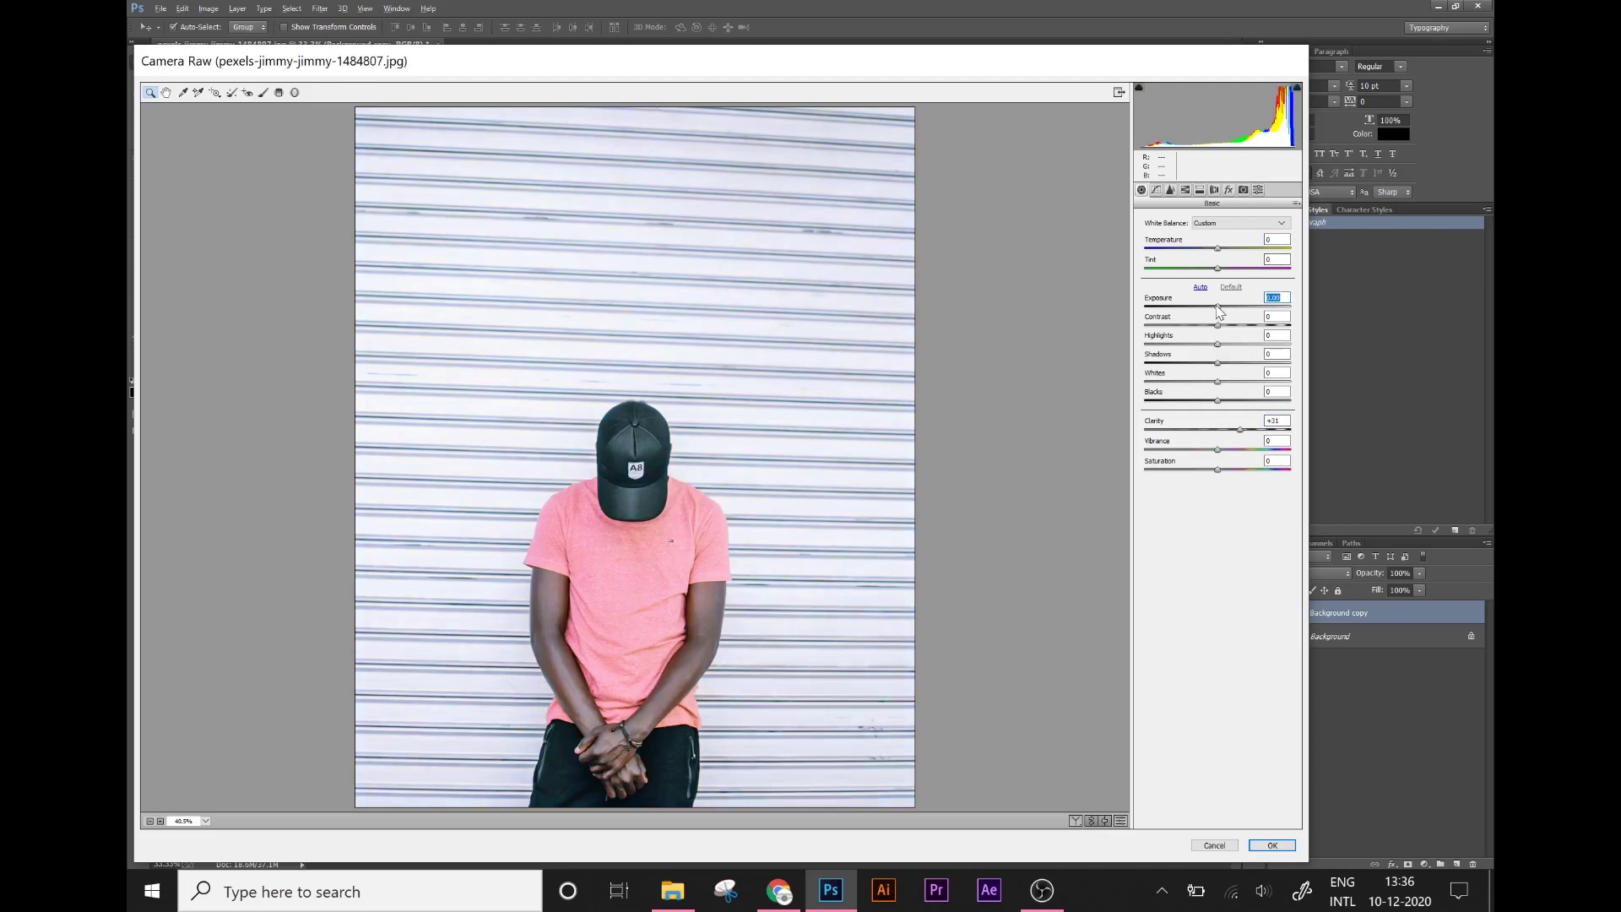
left_click_drag(1218, 308, 1224, 307)
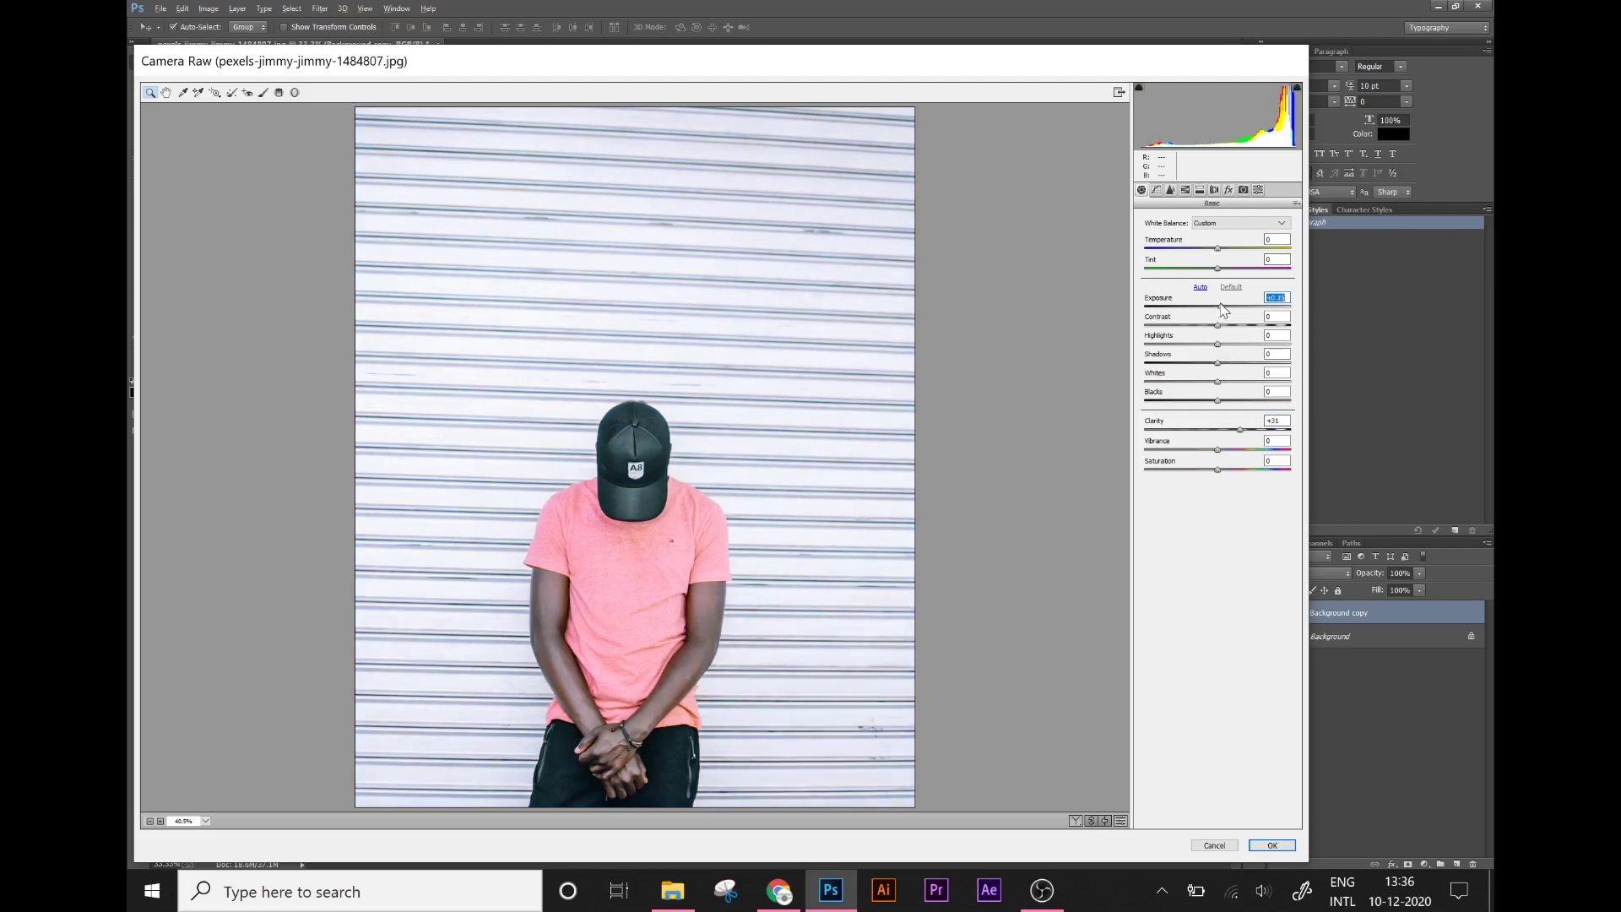
left_click(1280, 846)
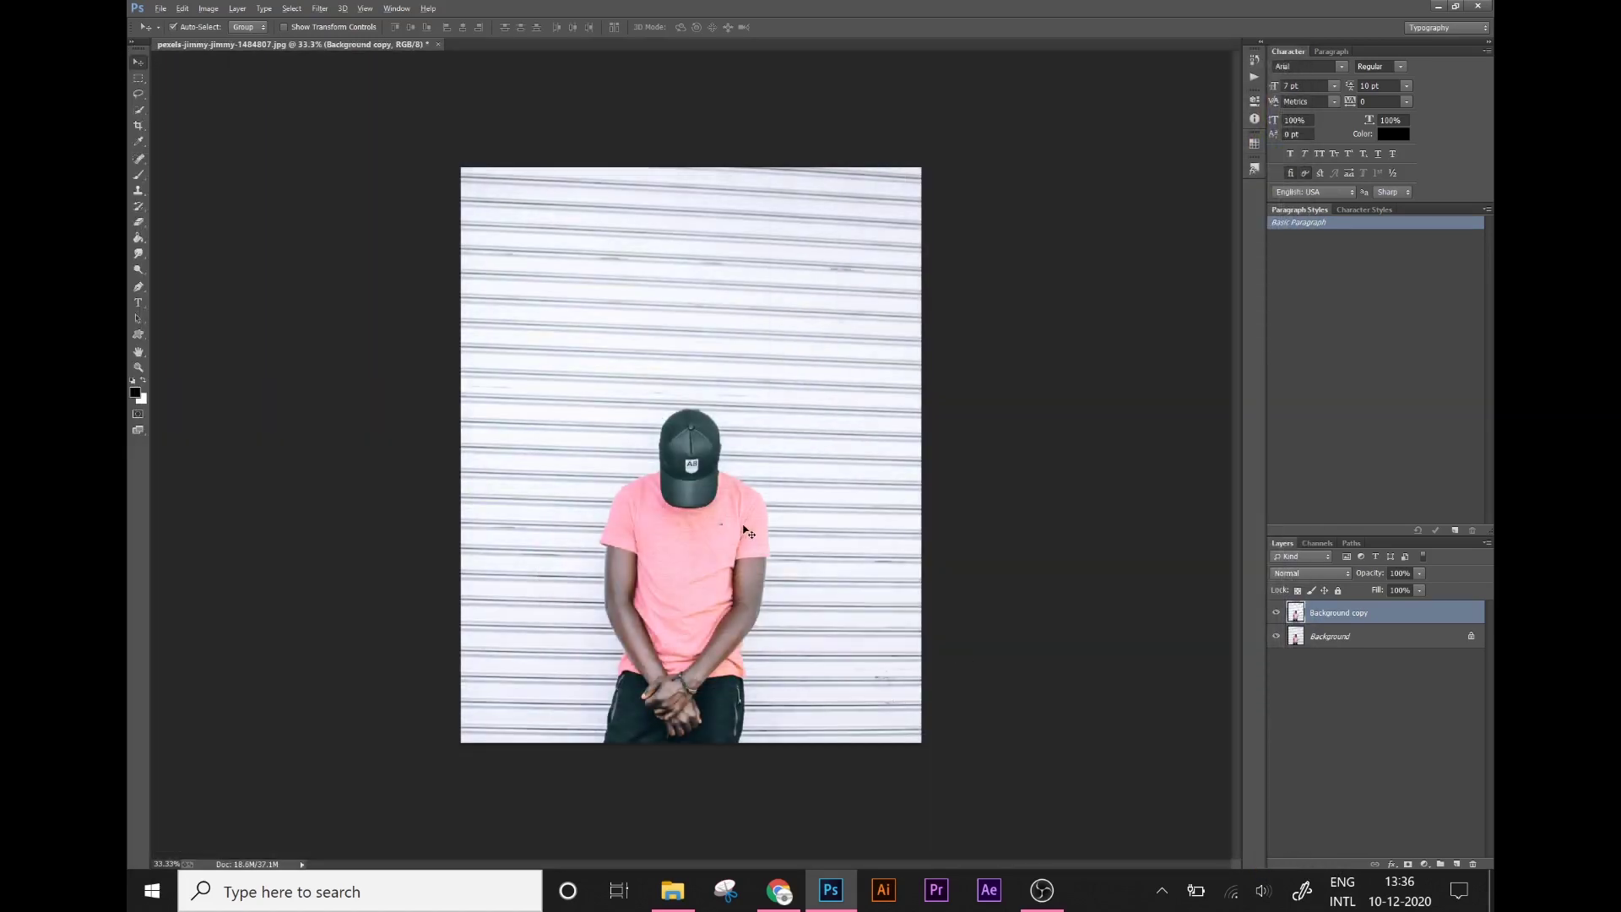
Step: Rotate the photo layer slightly to straighten the shutter lines
key("ctrl+0")
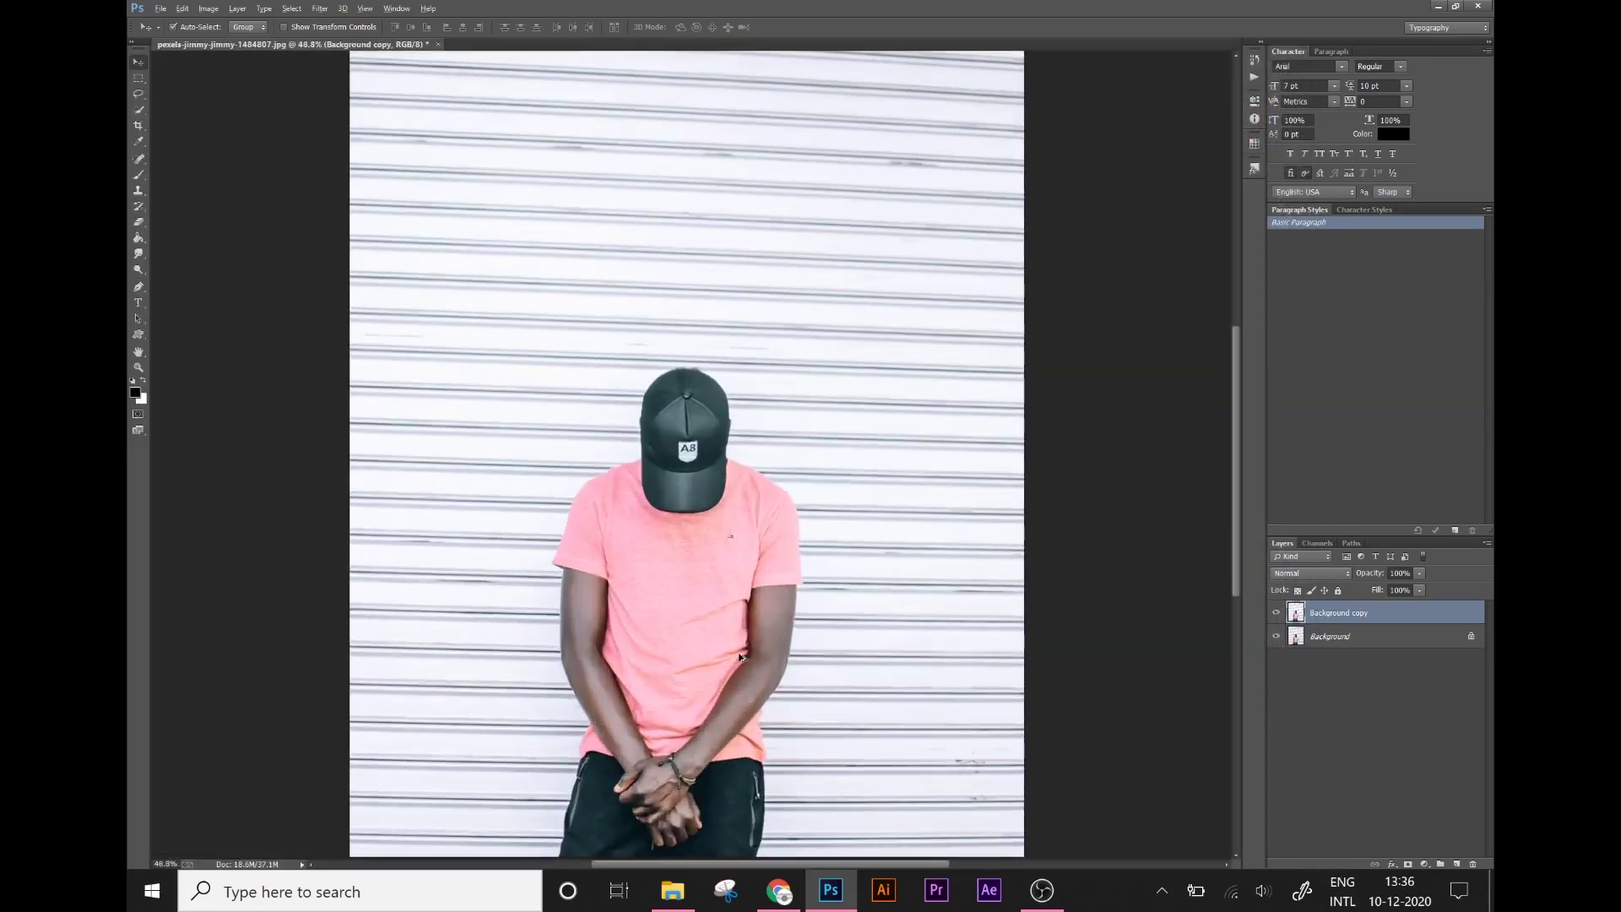
scroll(740, 657, "down", 1)
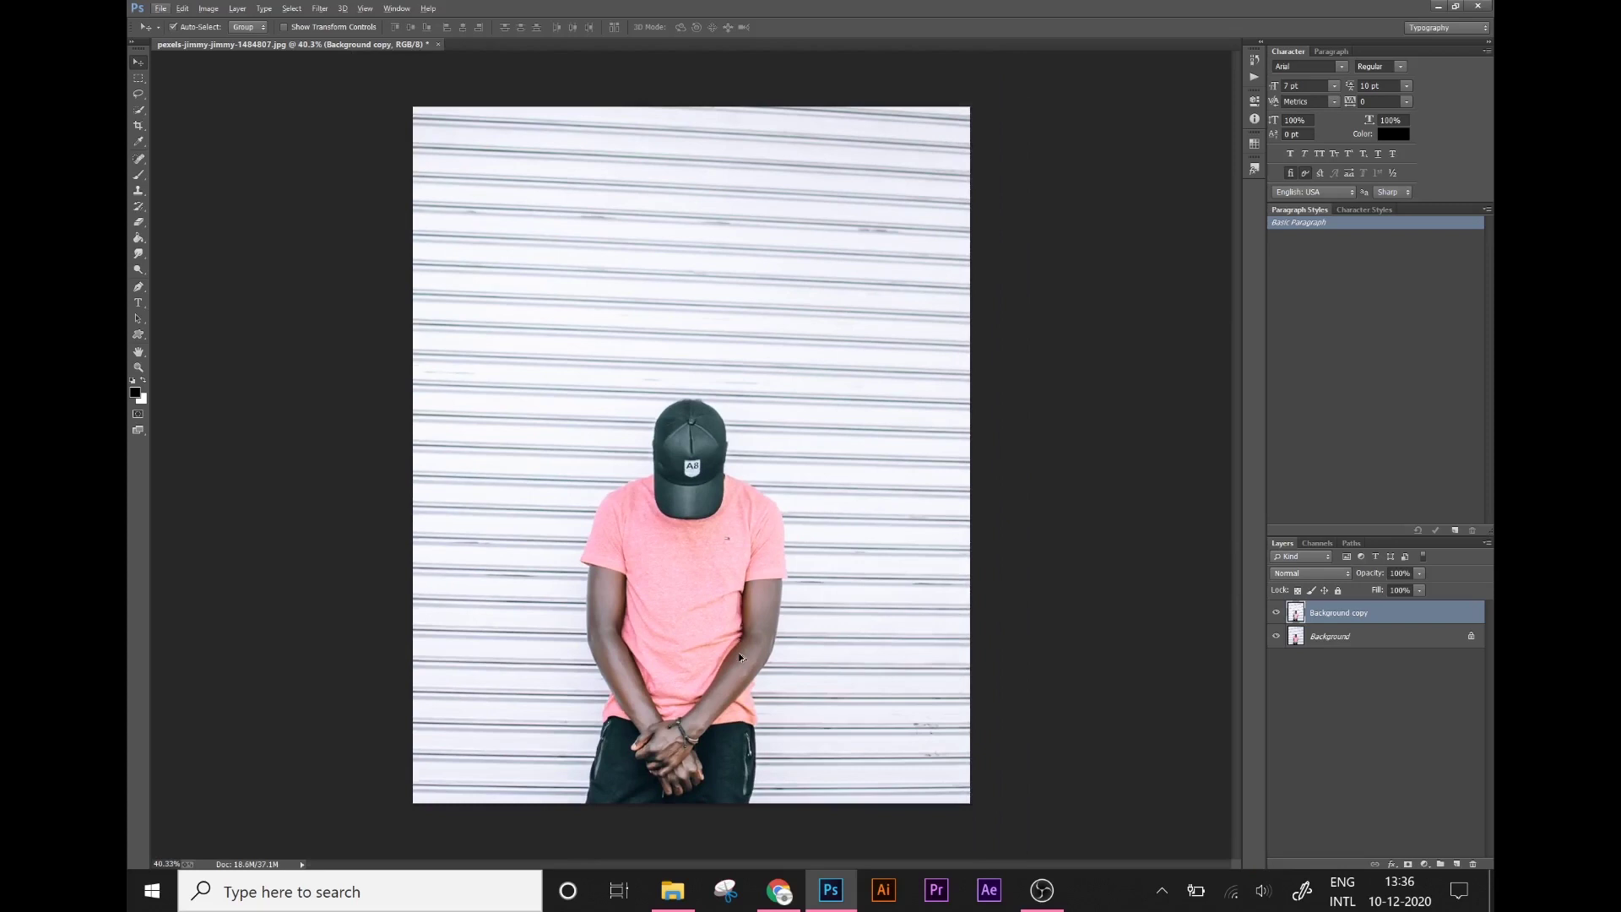
key("ctrl+t")
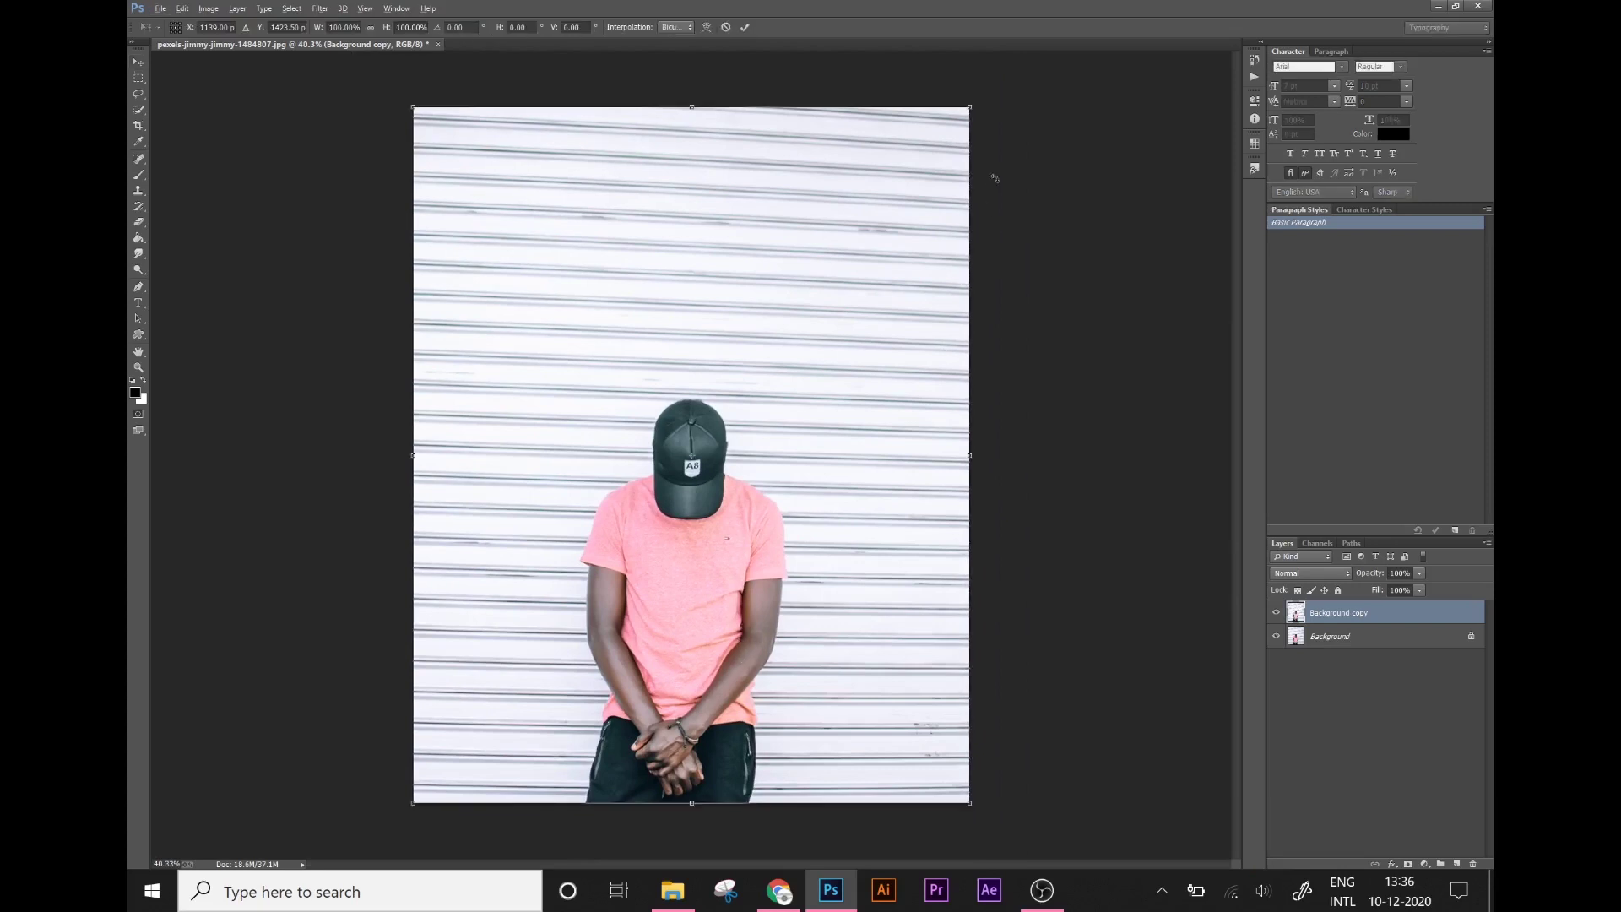
left_click_drag(1002, 124, 1012, 92)
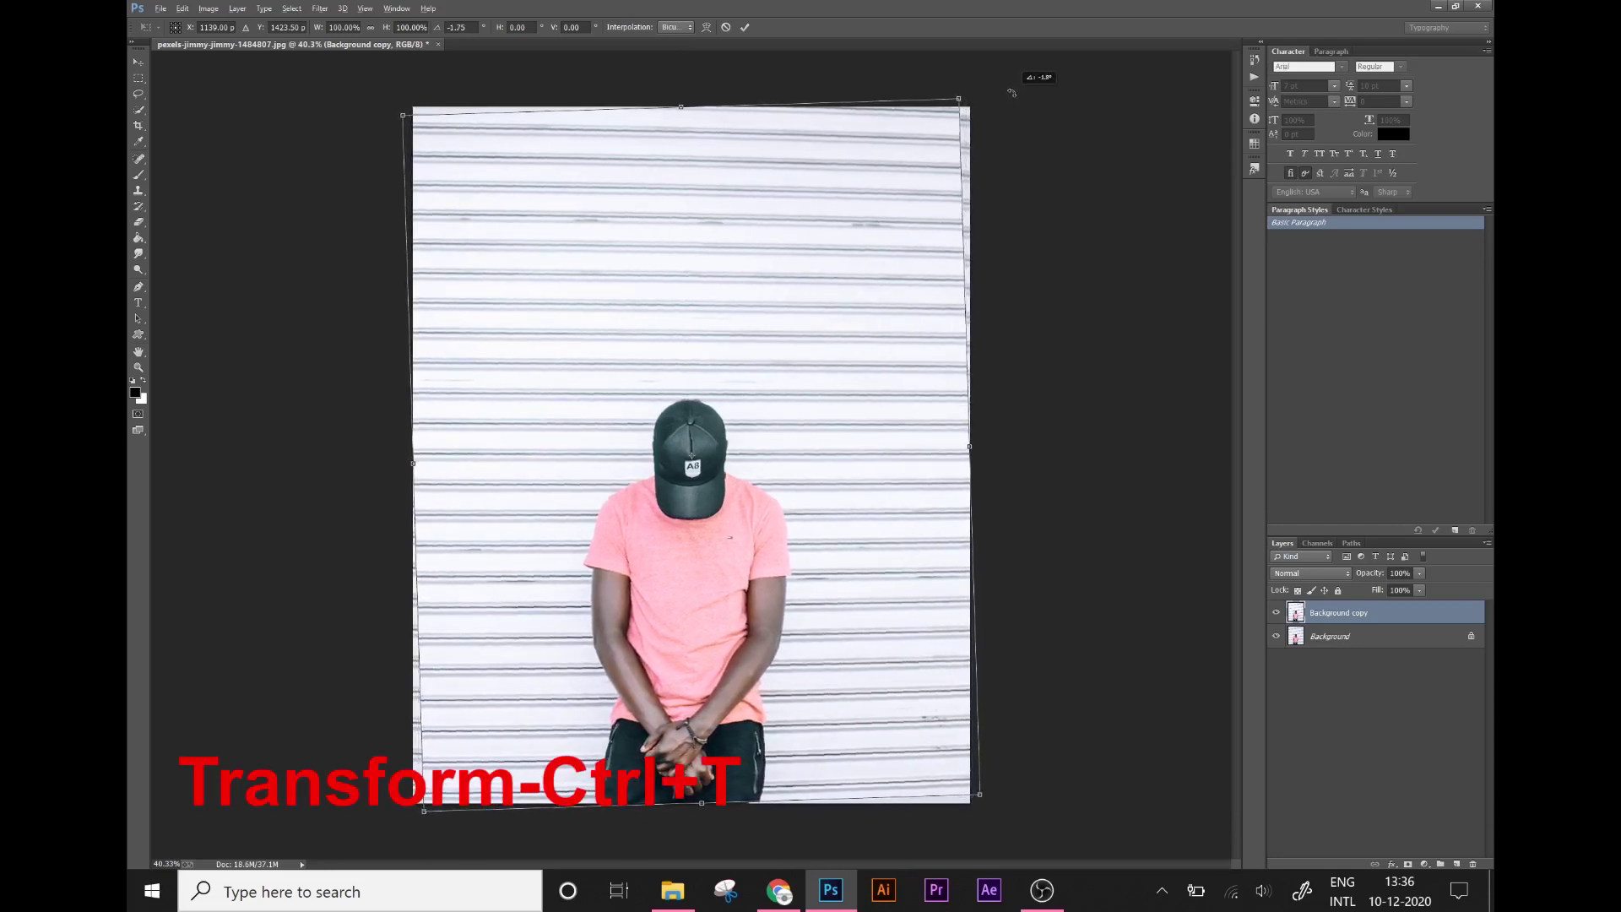
mouse_move(1012, 92)
left_mouse_down()
mouse_move(1004, 129)
mouse_move(1016, 80)
mouse_move(1007, 108)
left_mouse_up()
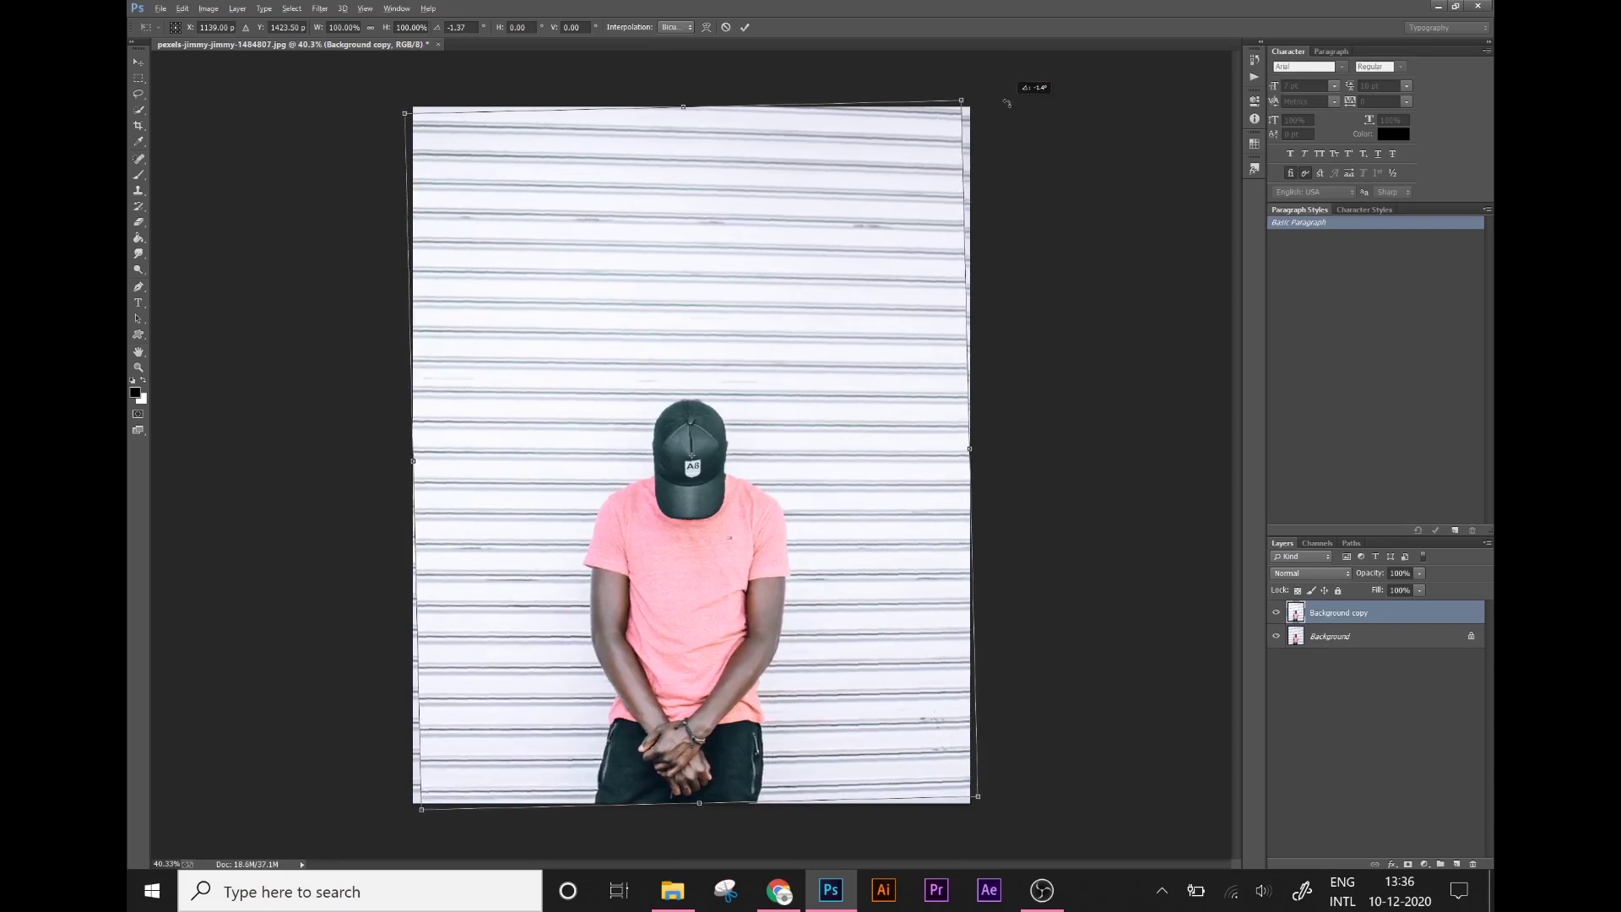
key("Return")
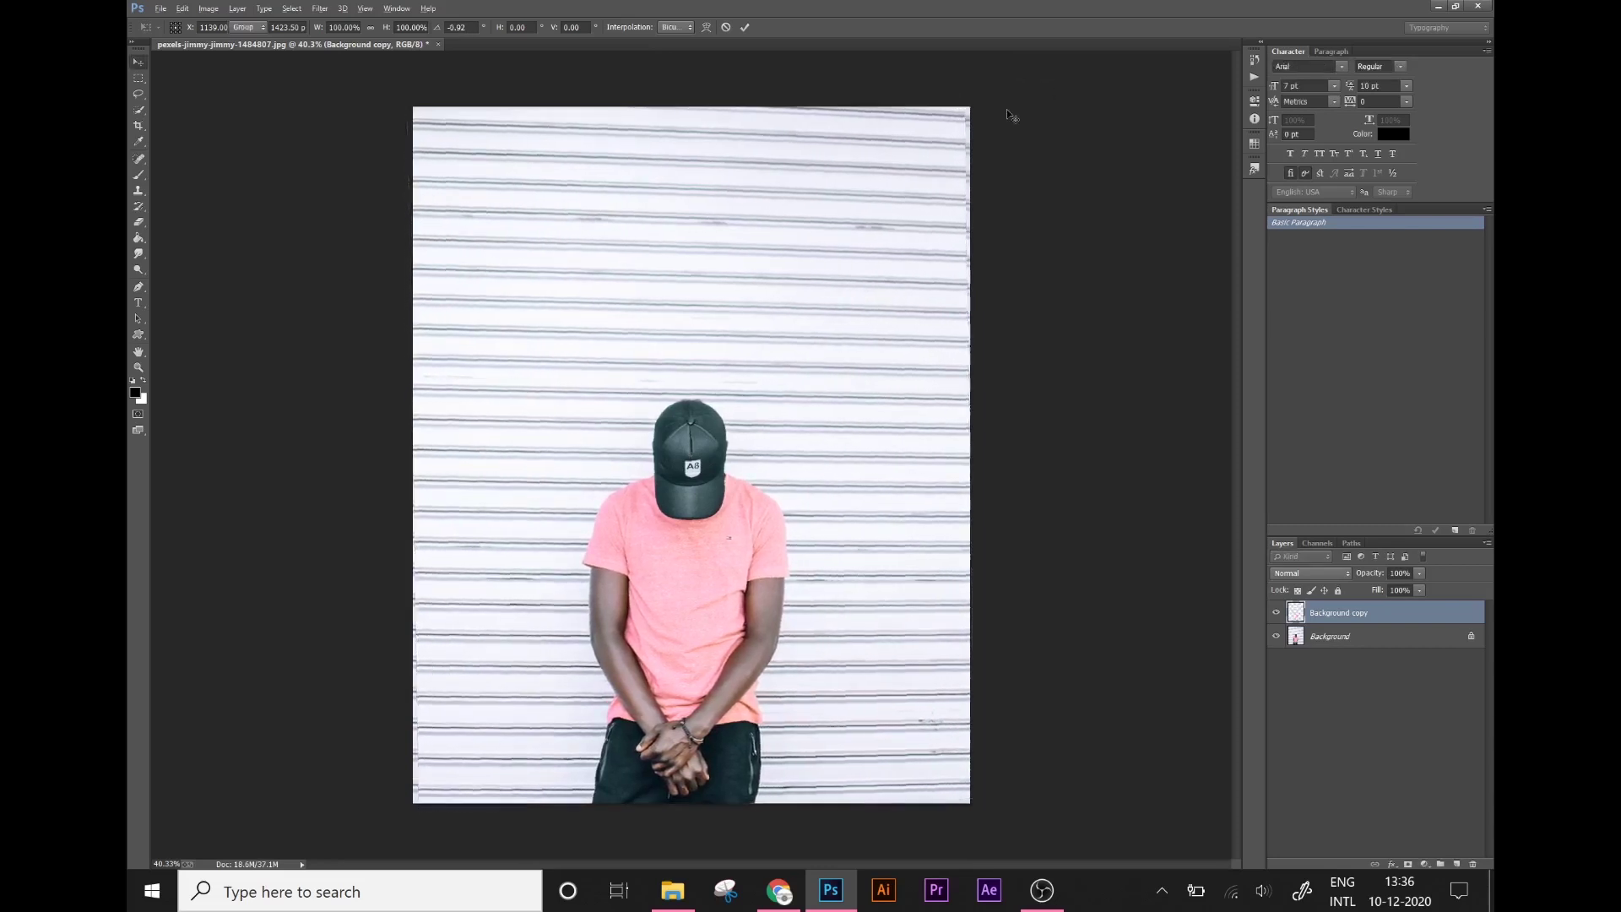
Step: Merge both layers into Background and duplicate it again as Background copy
left_click(1396, 641, "shift")
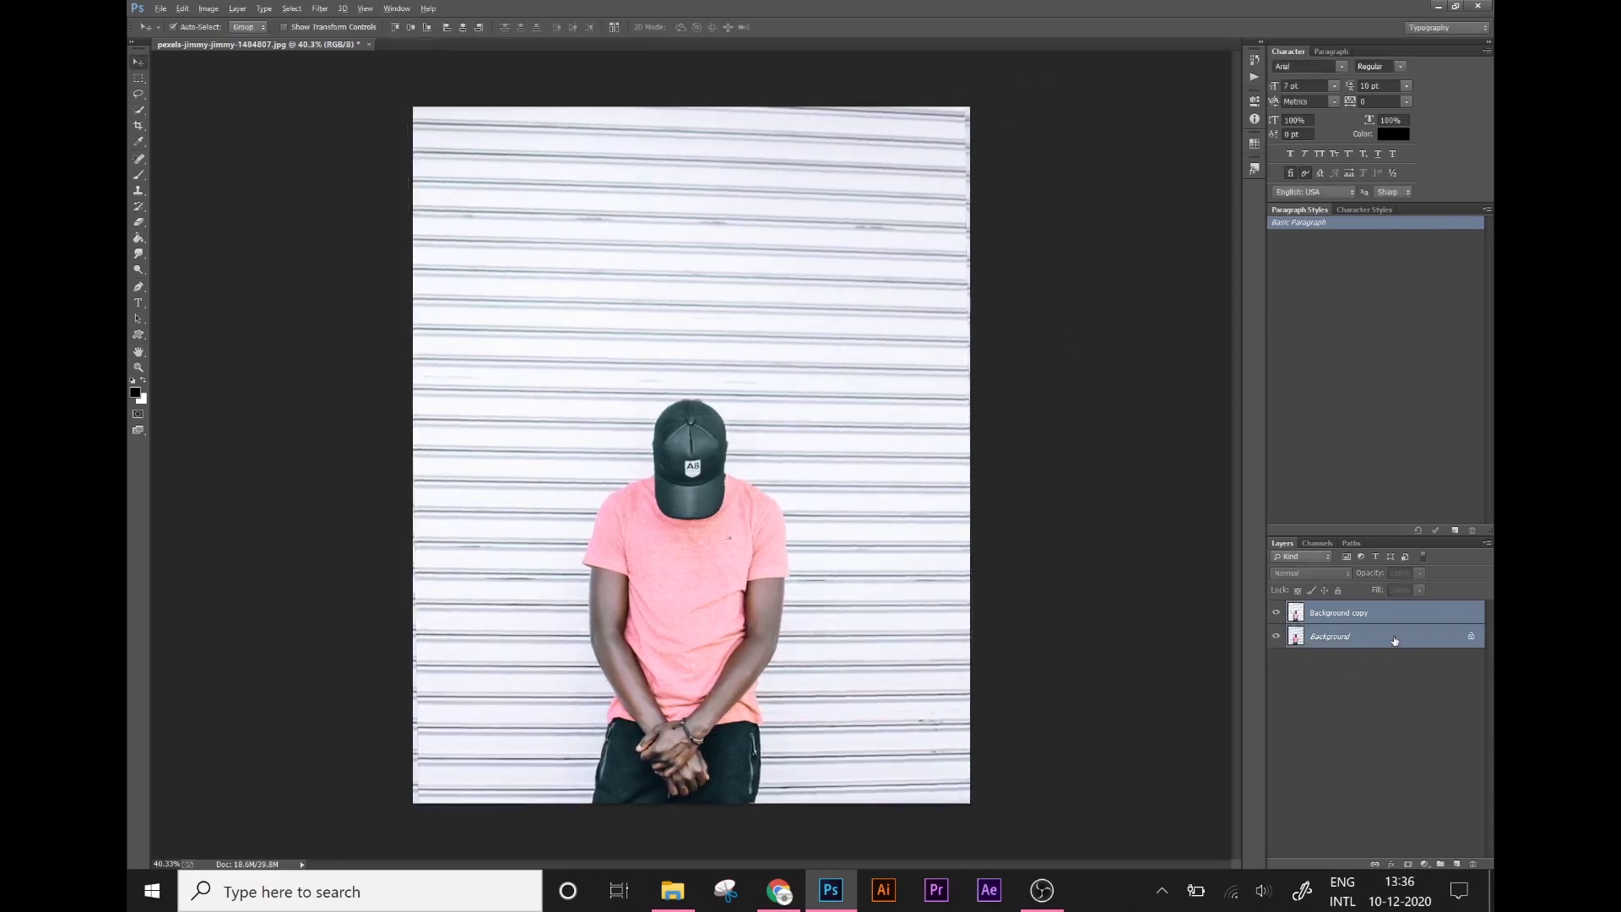
right_click(1390, 640)
left_click(1341, 740)
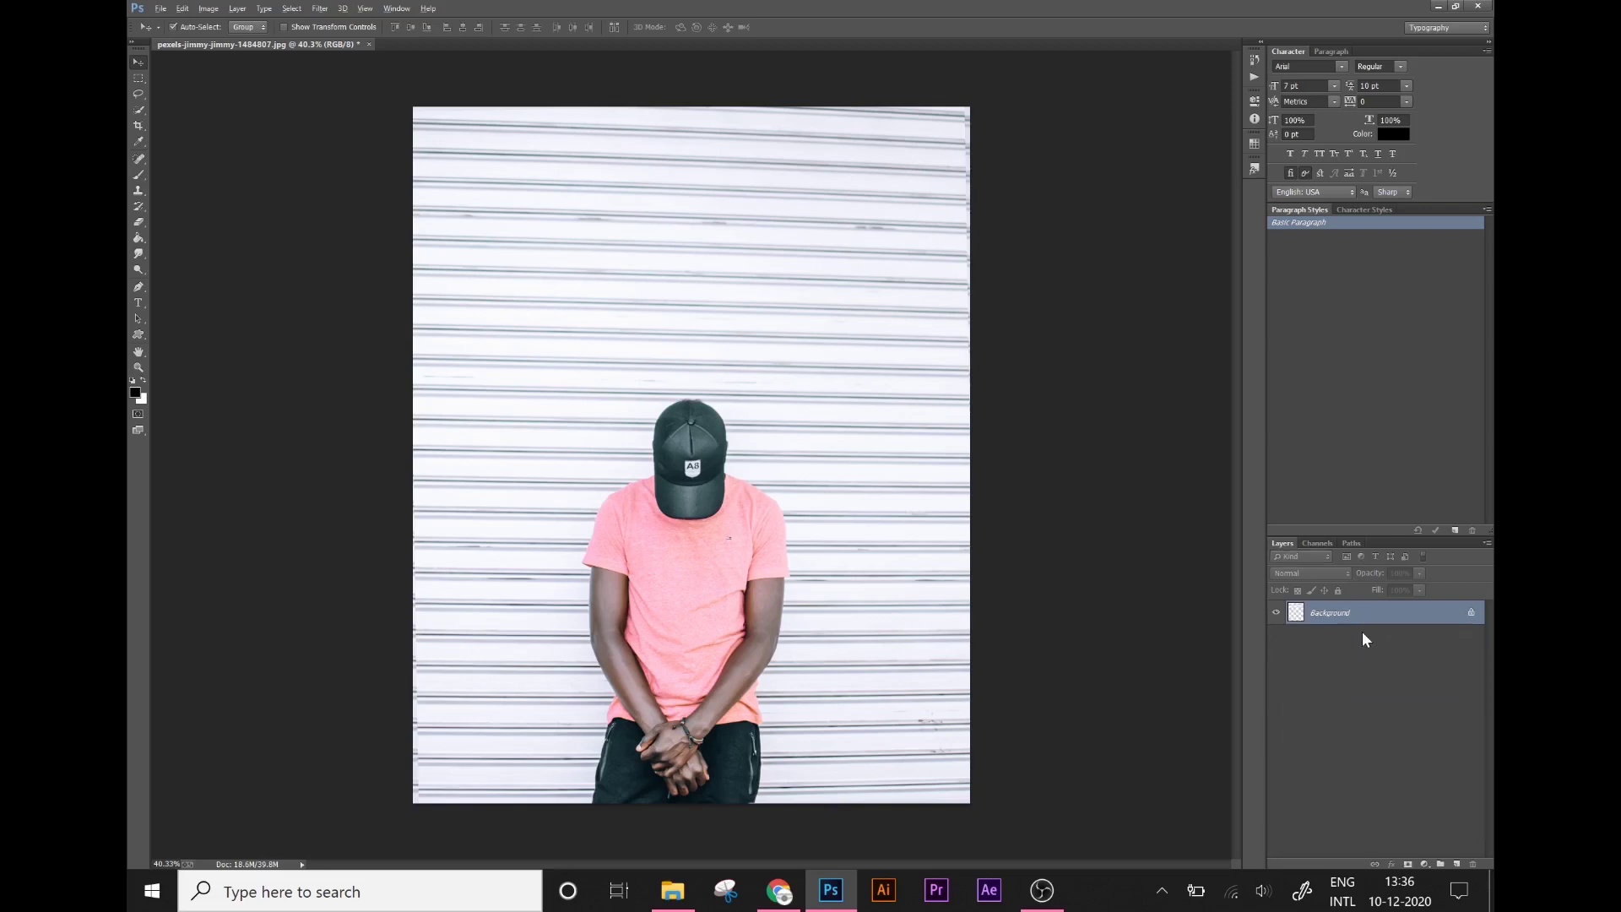
left_click_drag(1364, 626, 1457, 863)
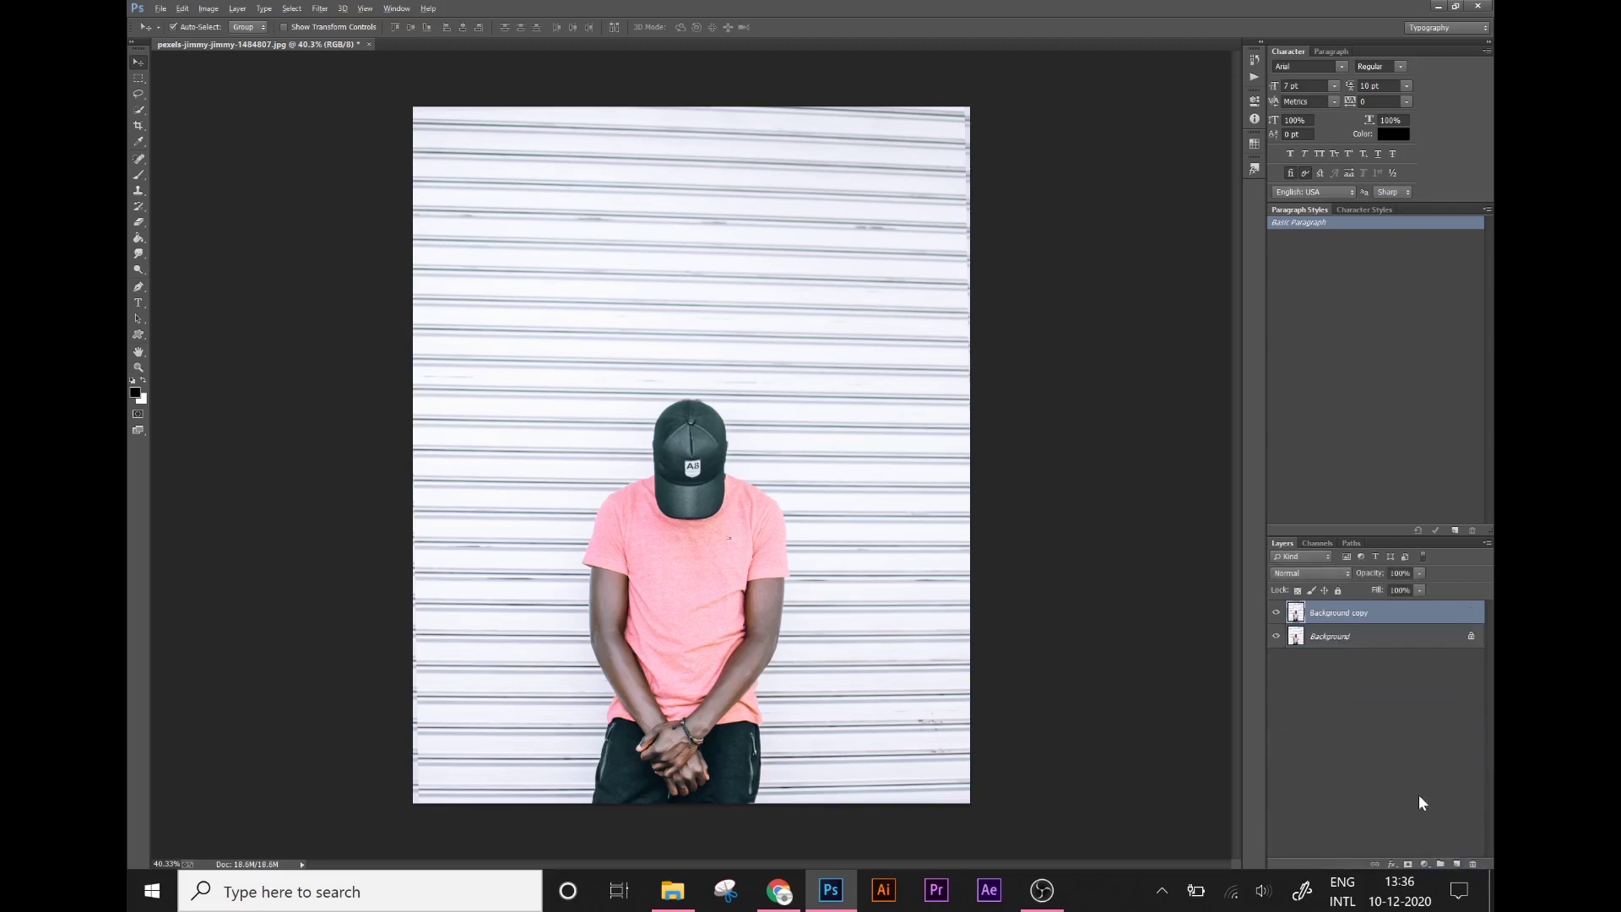
Step: Content-aware fill a lasso selection of the gap along the photo's left edge
left_click(138, 94)
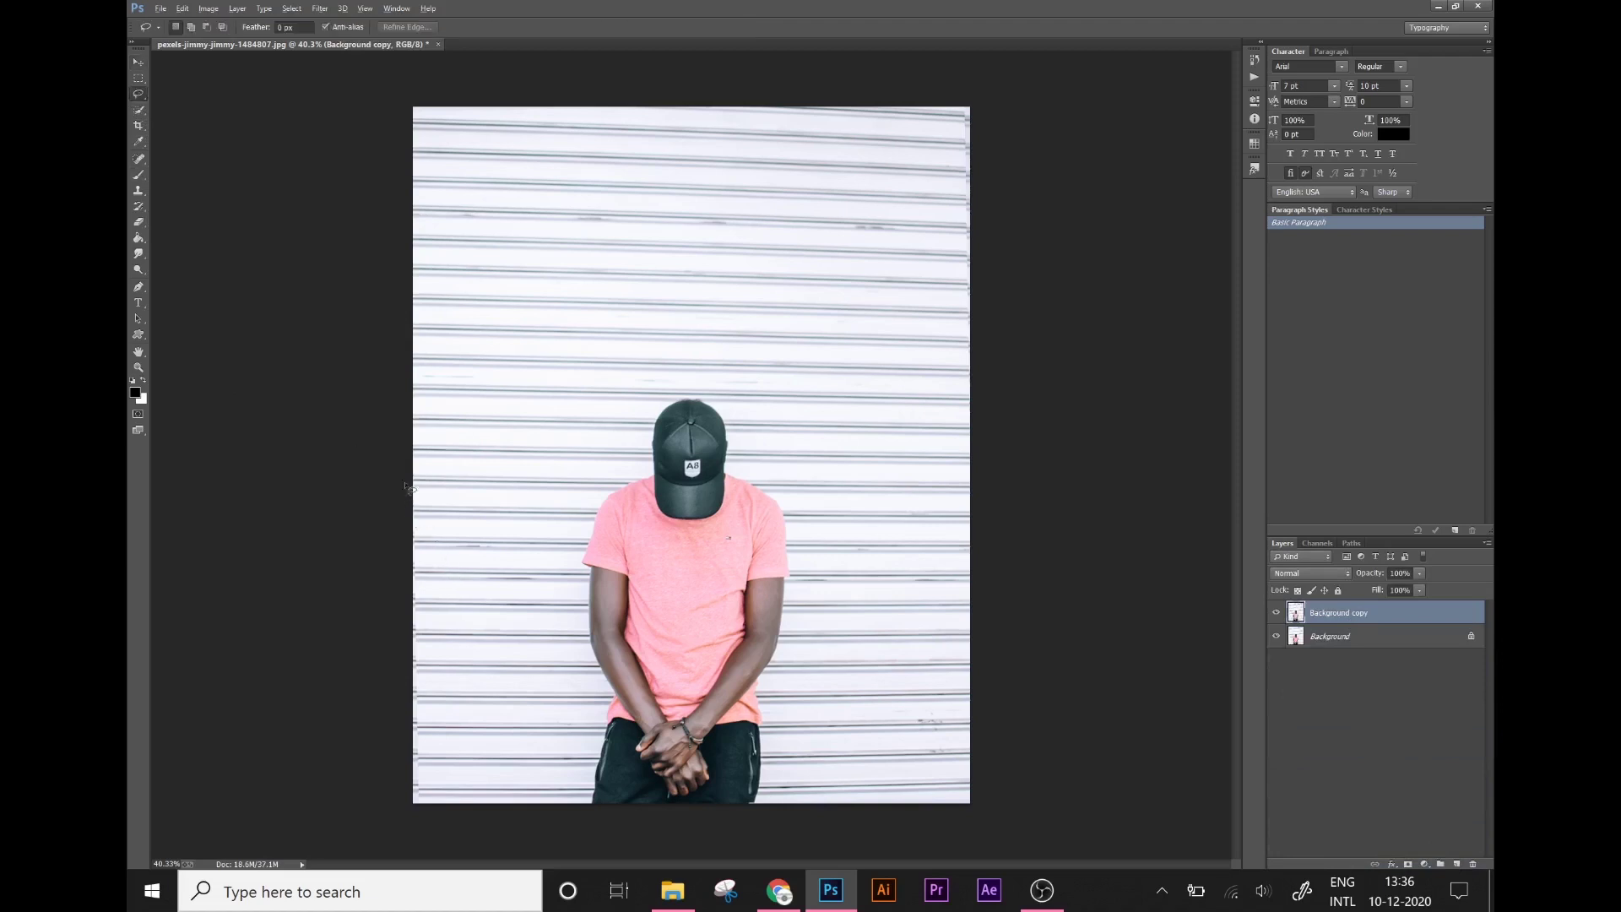
left_click_drag(408, 489, 449, 770)
left_click_drag(422, 824, 375, 494)
left_click(207, 9)
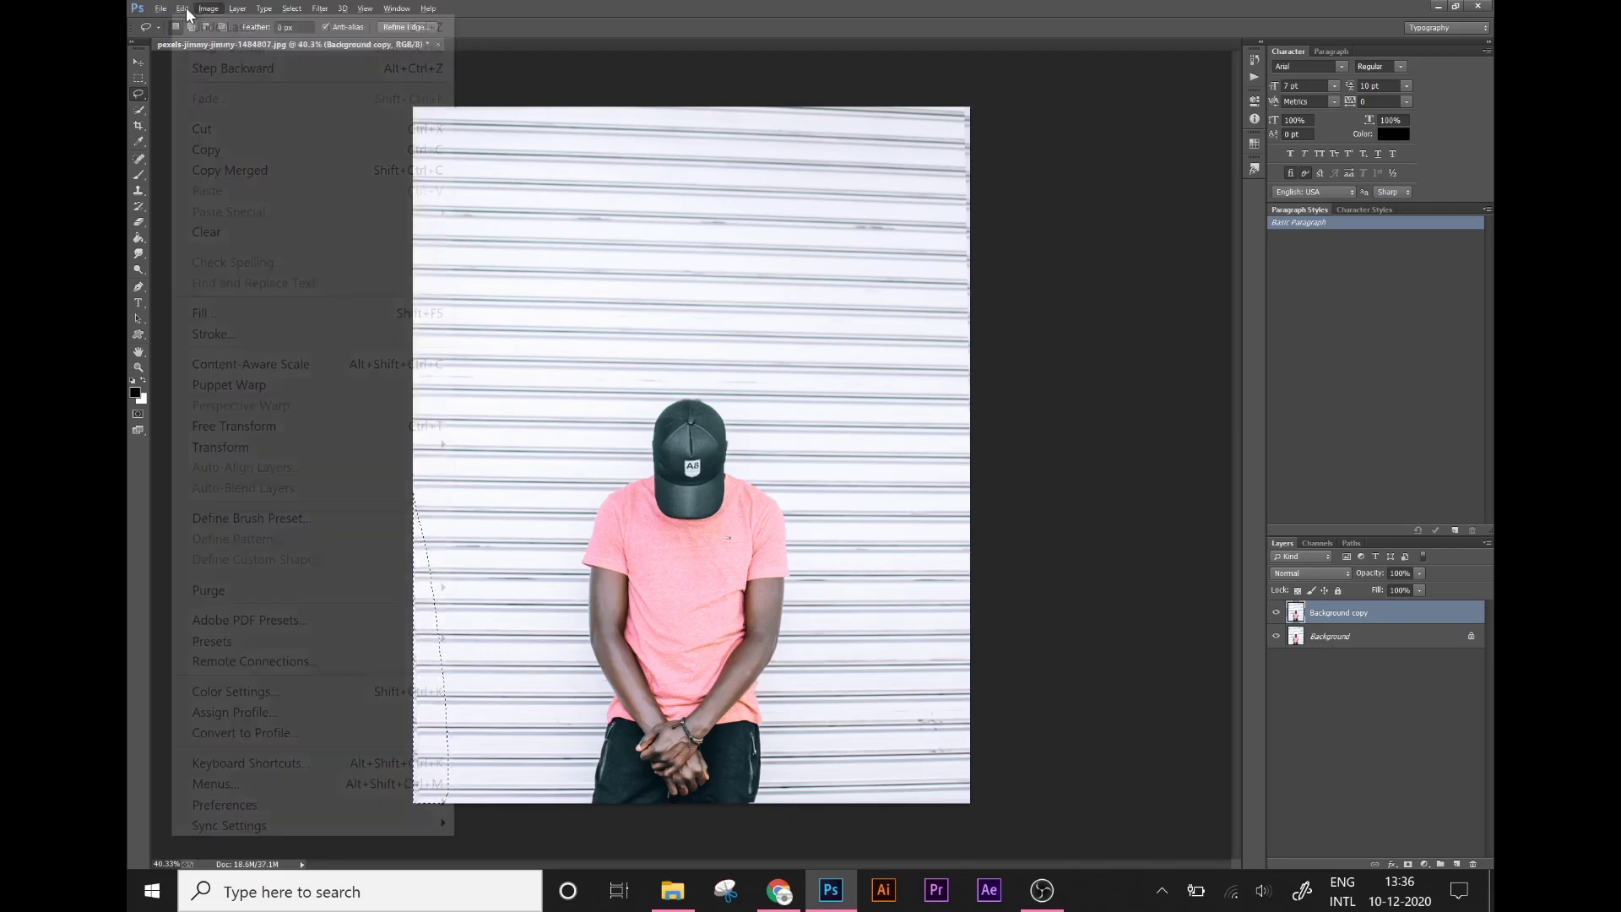
left_click(293, 311)
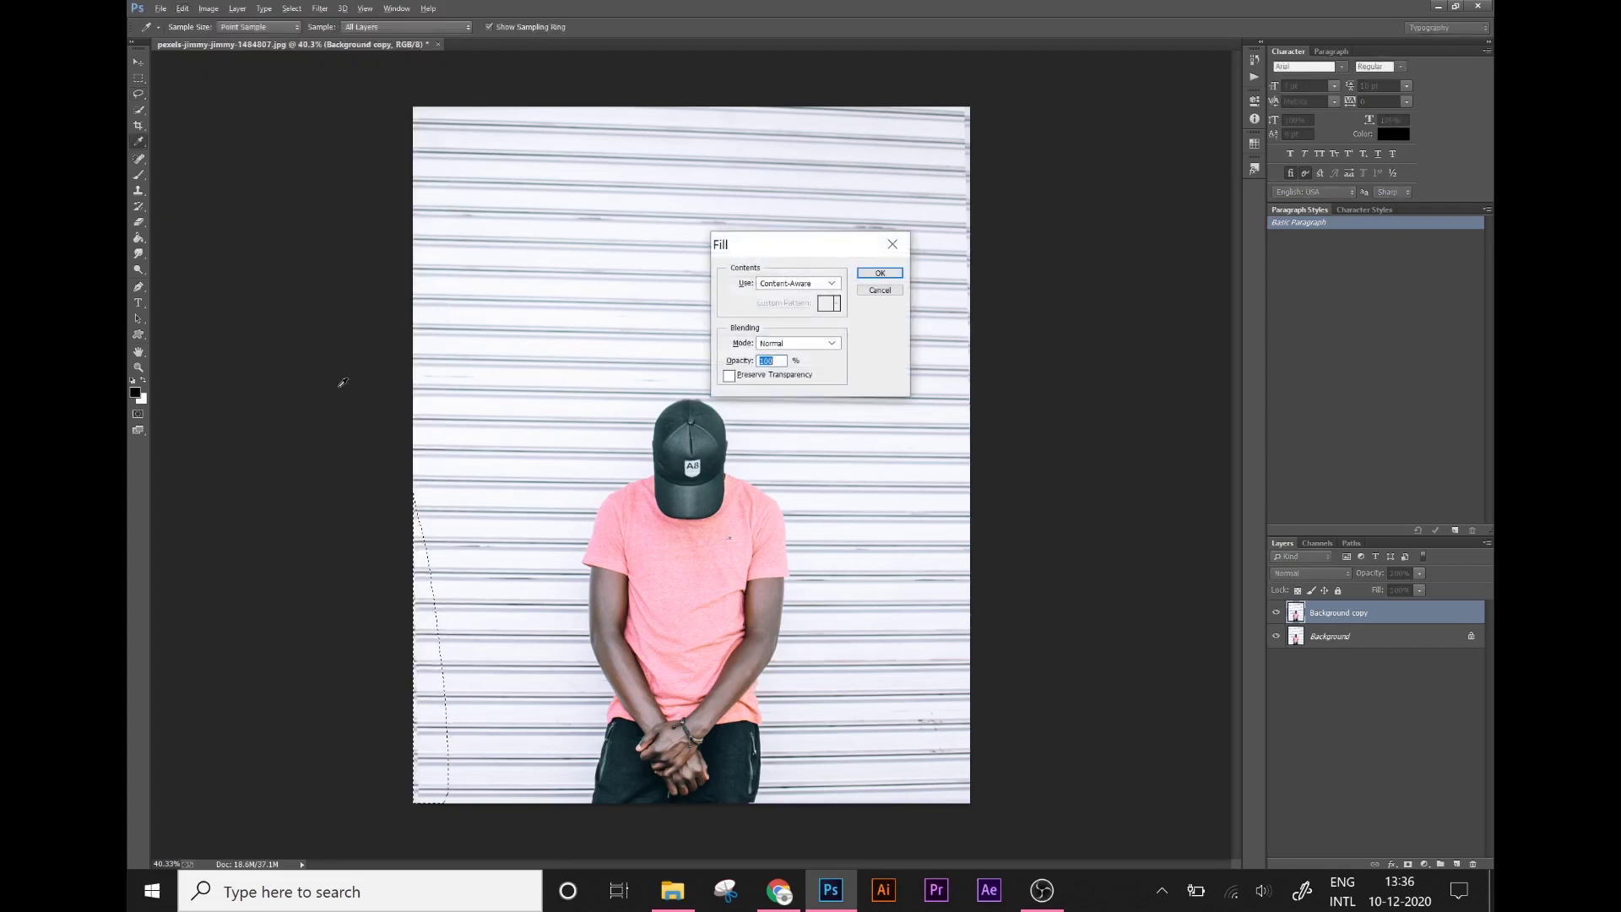
left_click(878, 272)
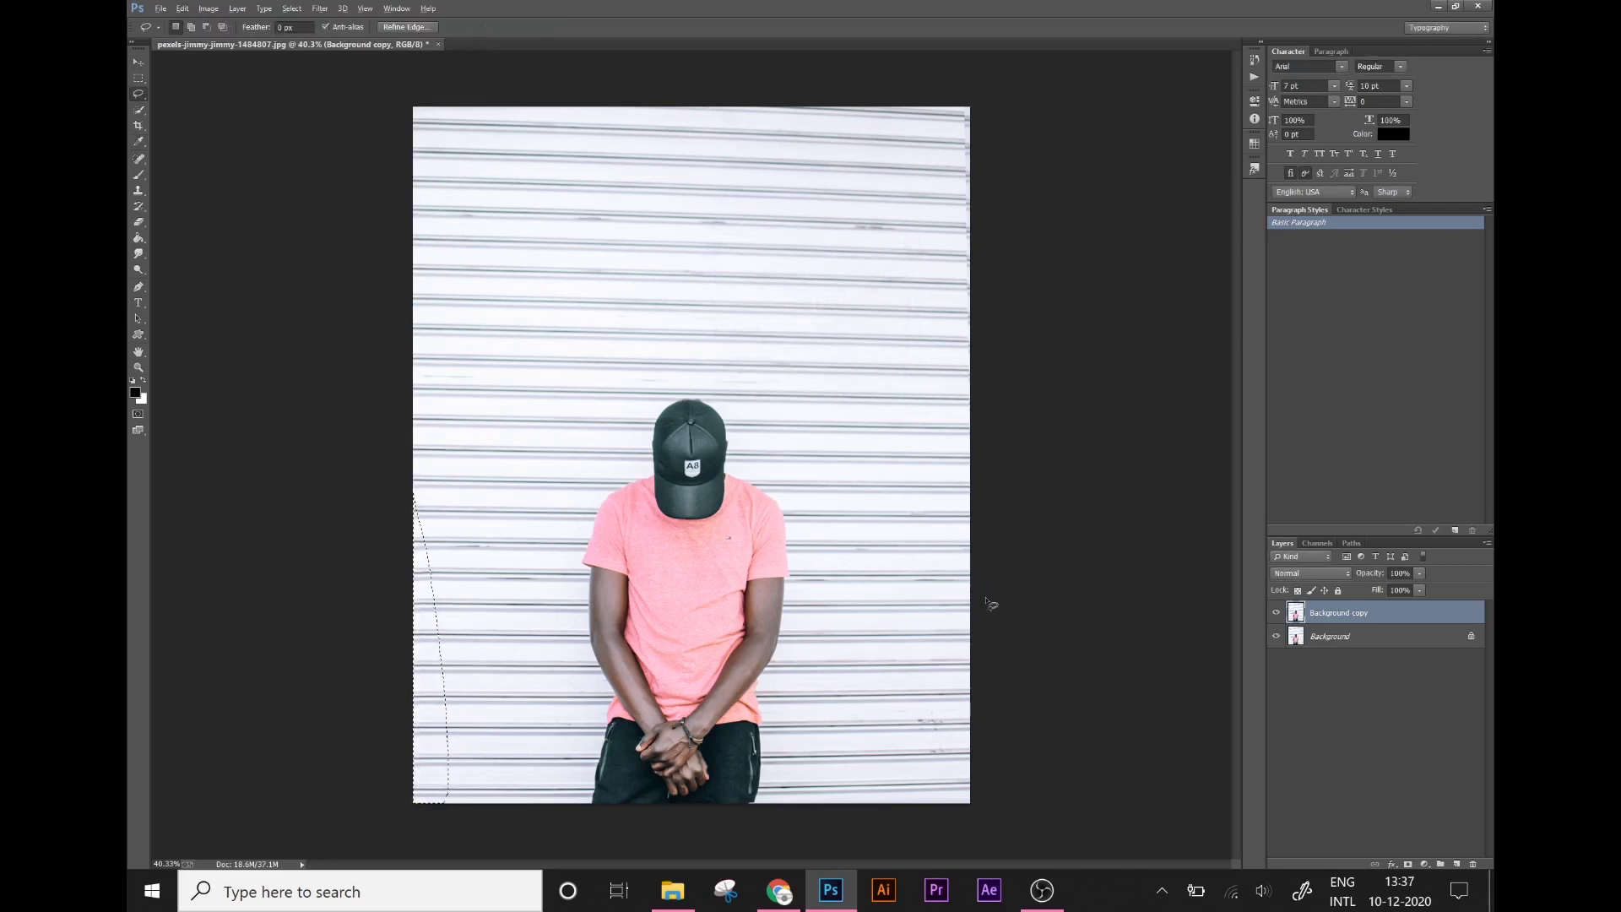
key("ctrl+d")
Step: Content-aware fill the gap along the photo's right edge and deselect
mouse_move(950, 108)
left_mouse_down()
mouse_move(994, 99)
mouse_move(996, 71)
left_mouse_up()
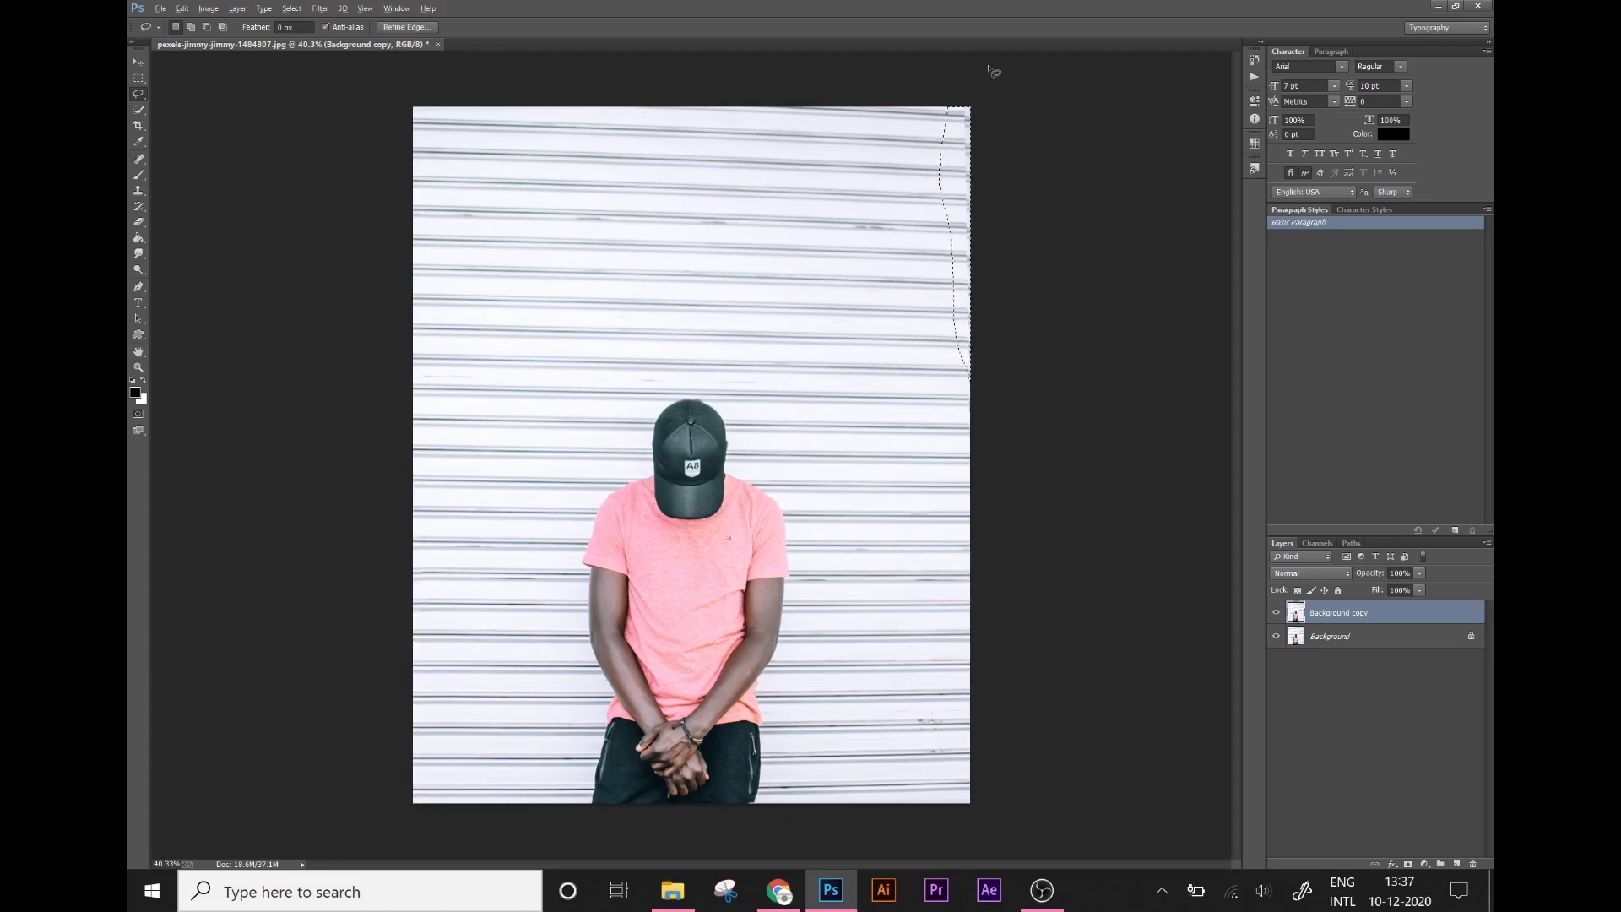
left_click(184, 9)
left_click(261, 311)
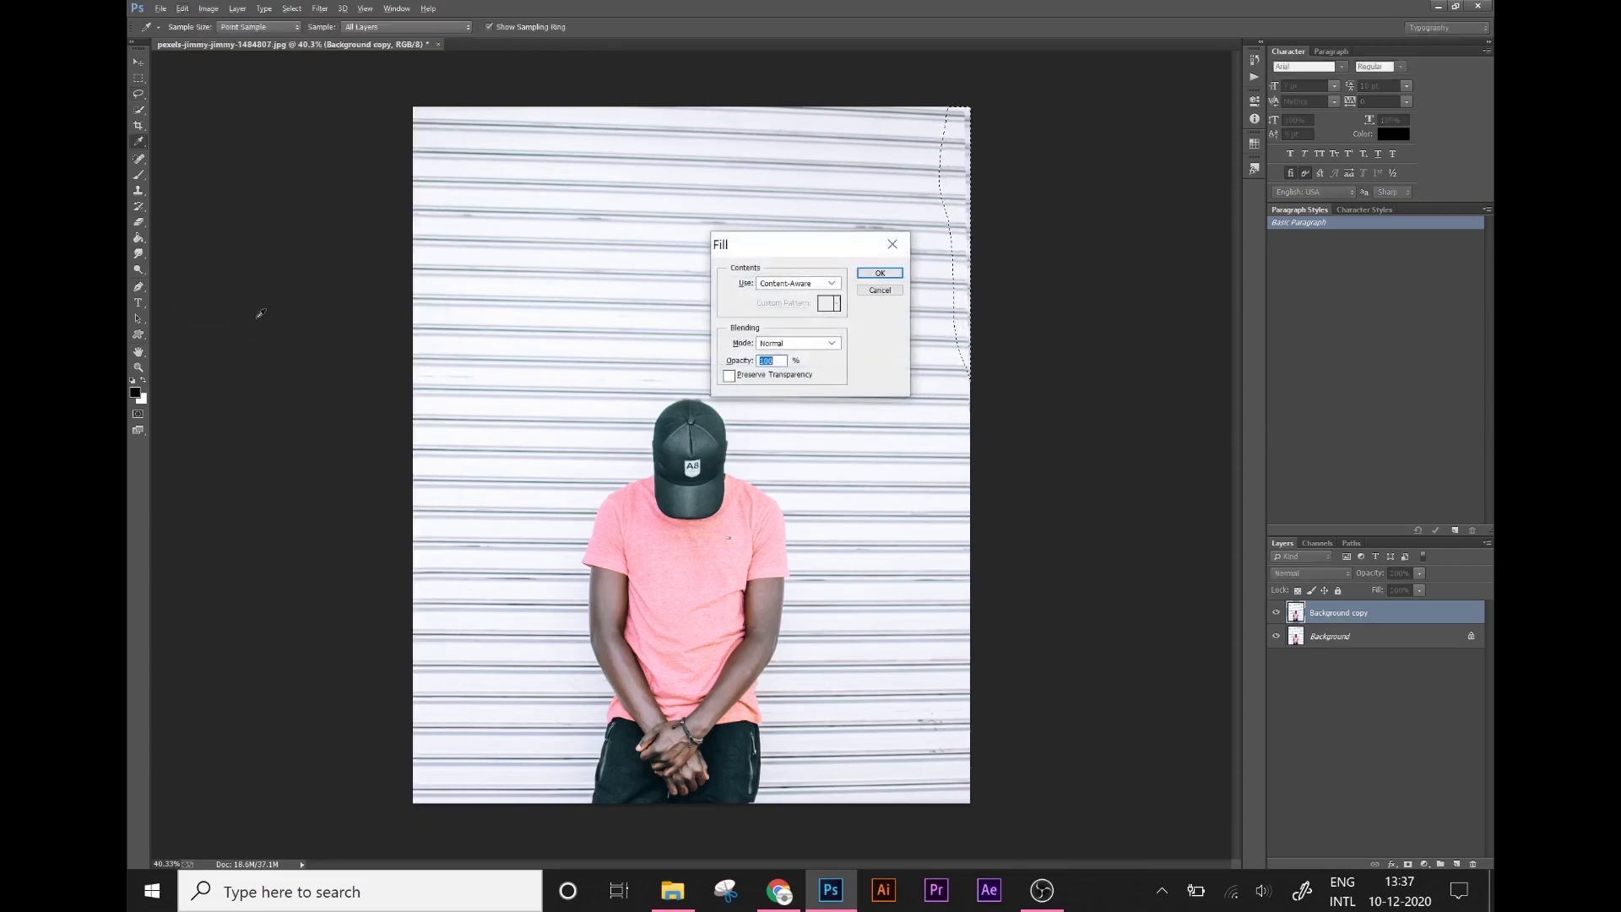
left_click(880, 273)
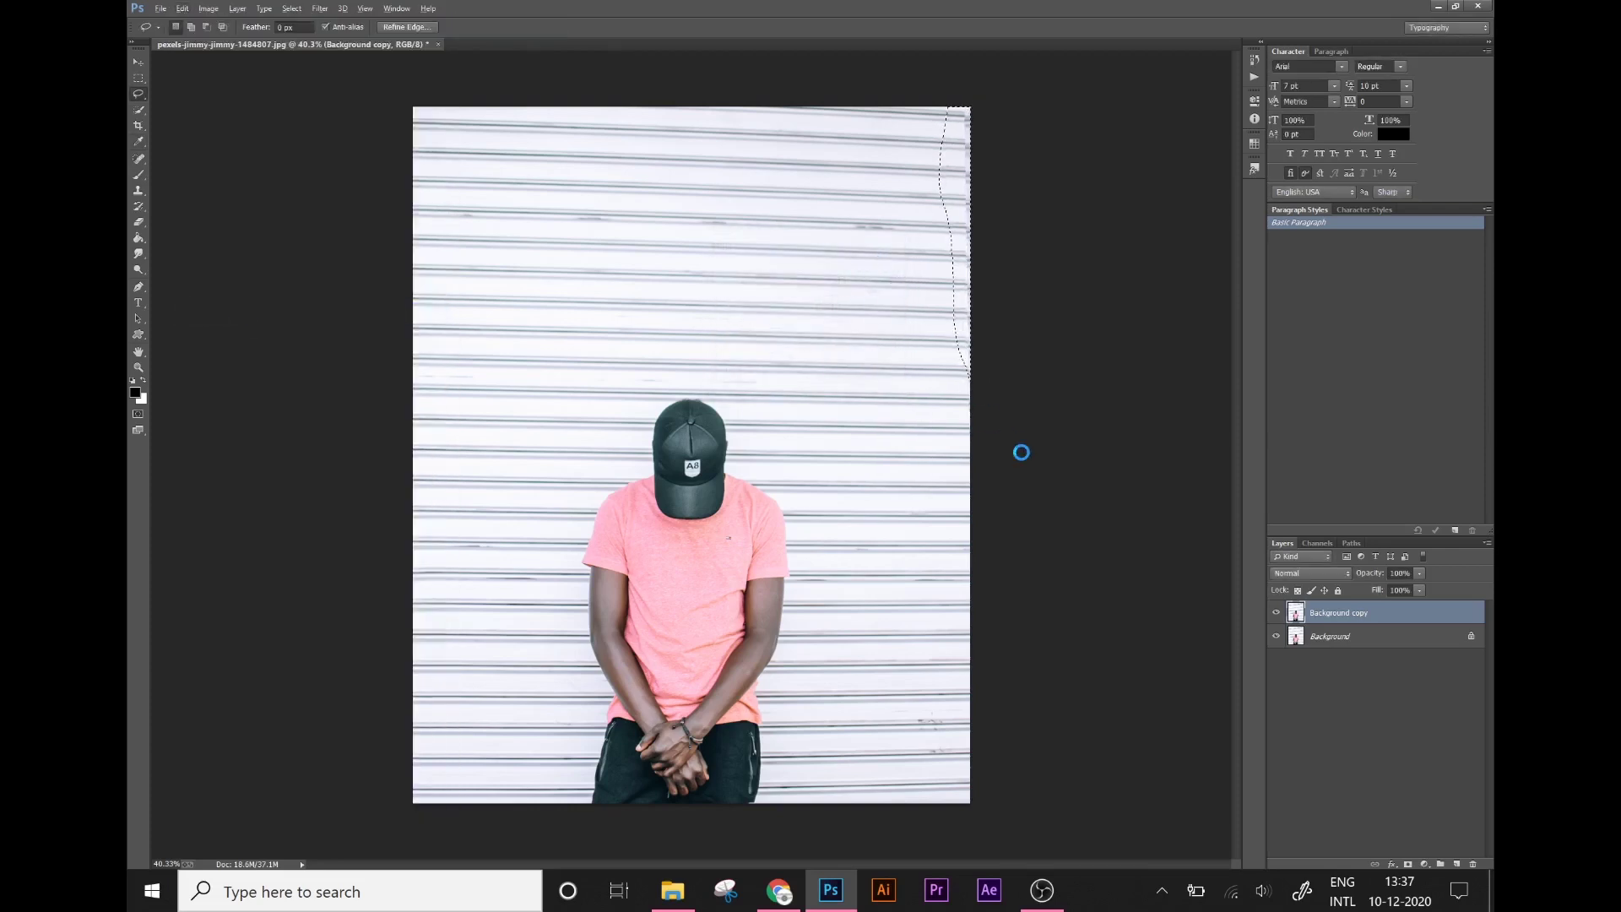
key("ctrl+d")
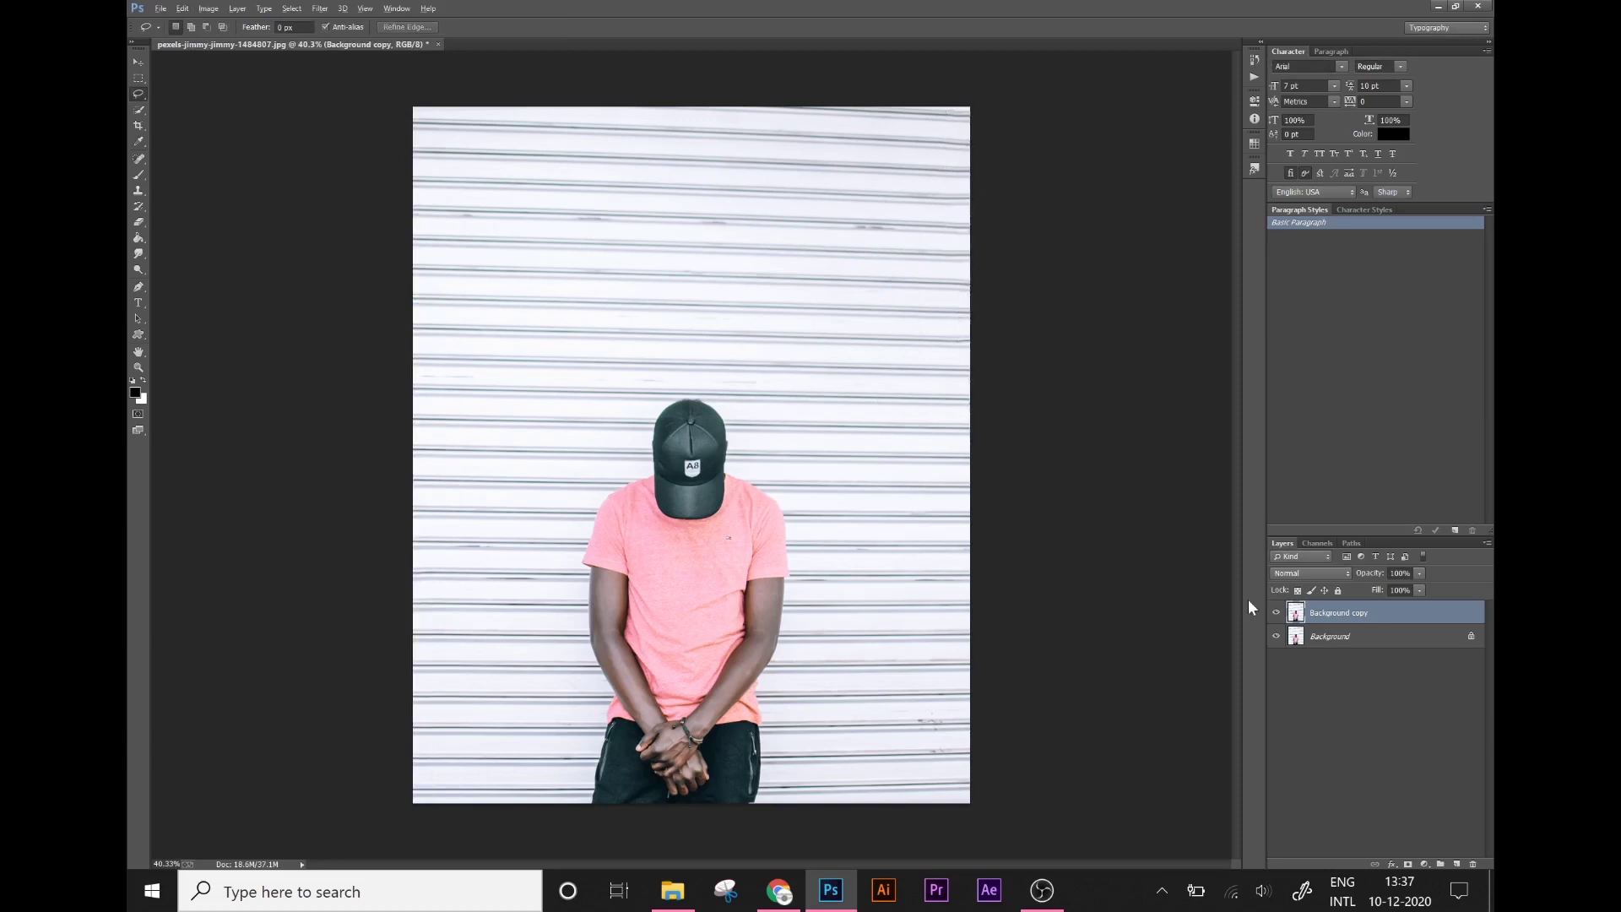
left_click(1276, 614)
Step: Copy a rectangular selection of the photo's top half, above the cap, to new Layer 1
key("v")
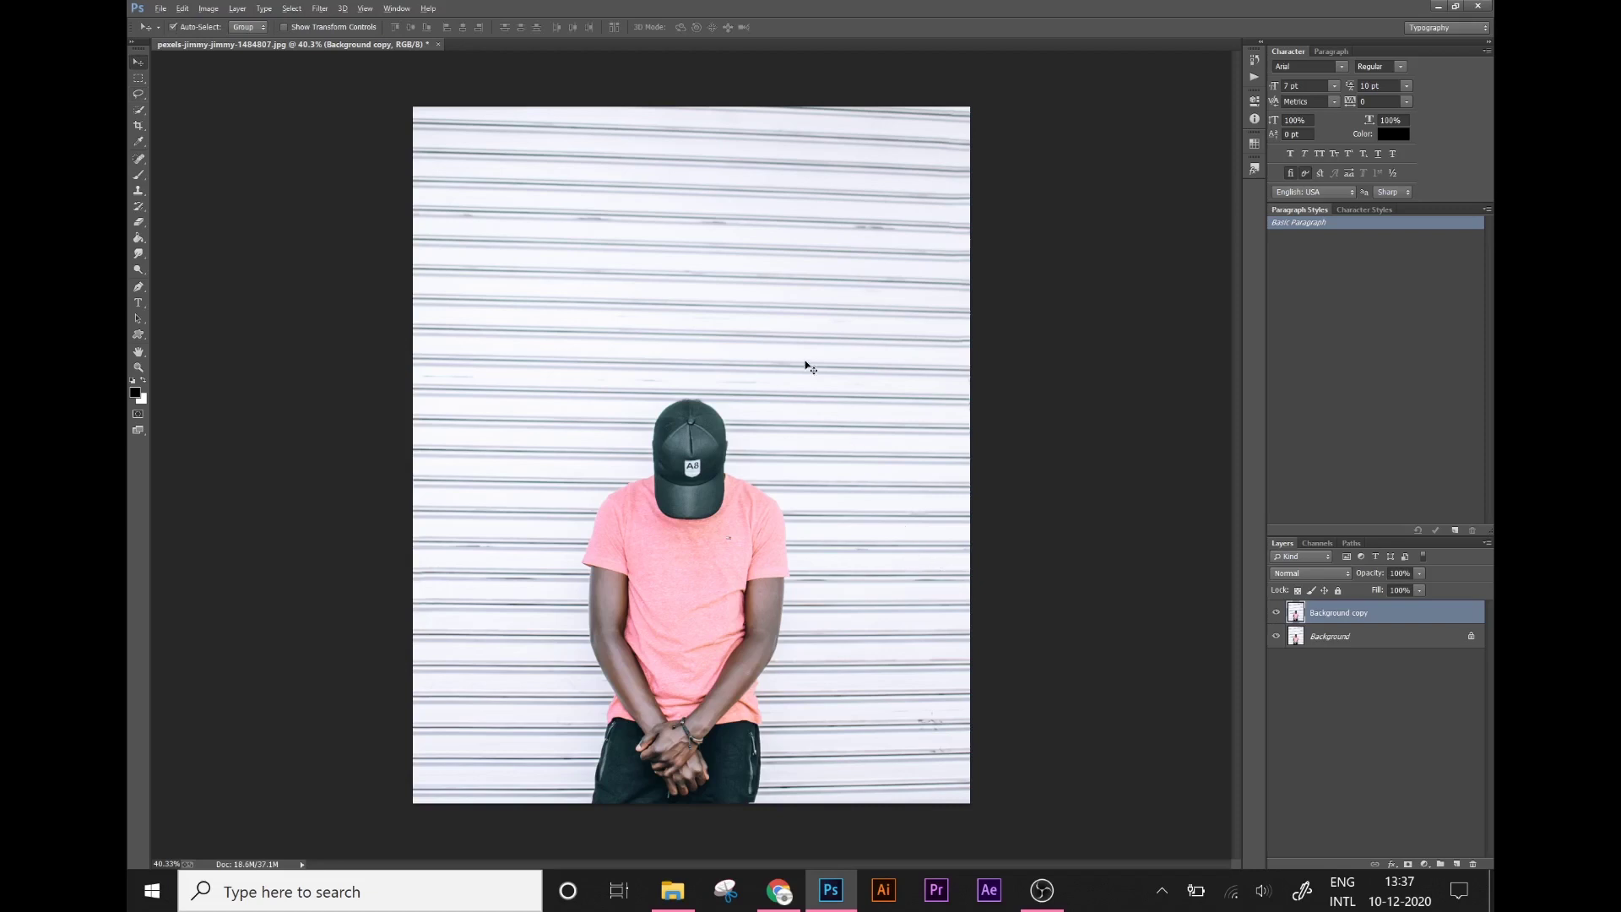
key("m")
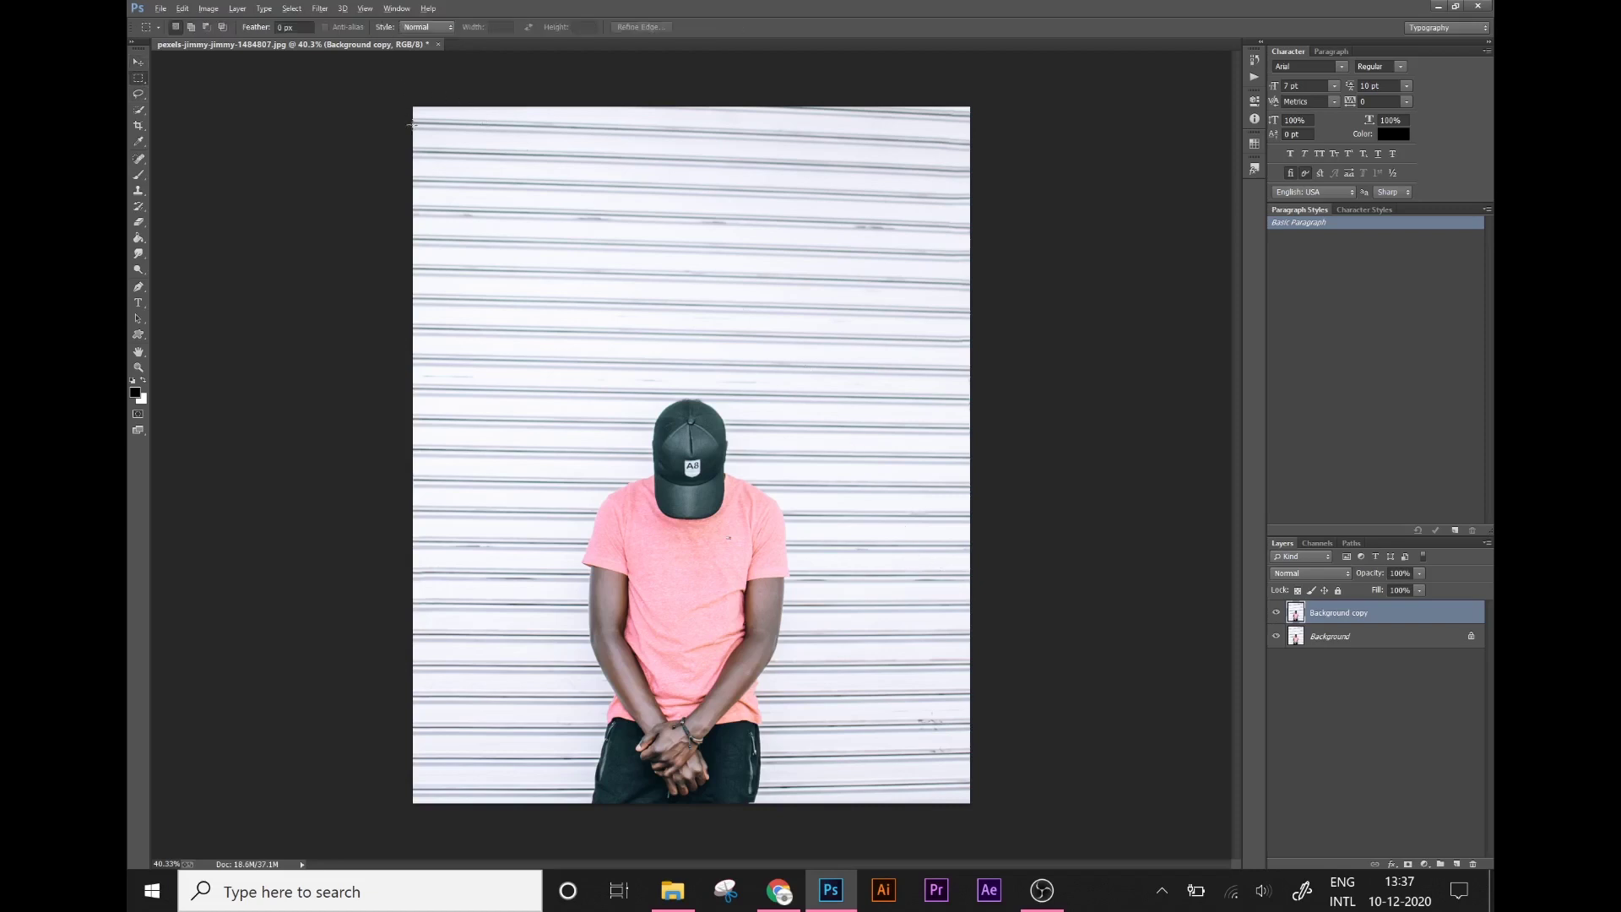
left_click_drag(411, 105, 980, 397)
right_click(875, 346)
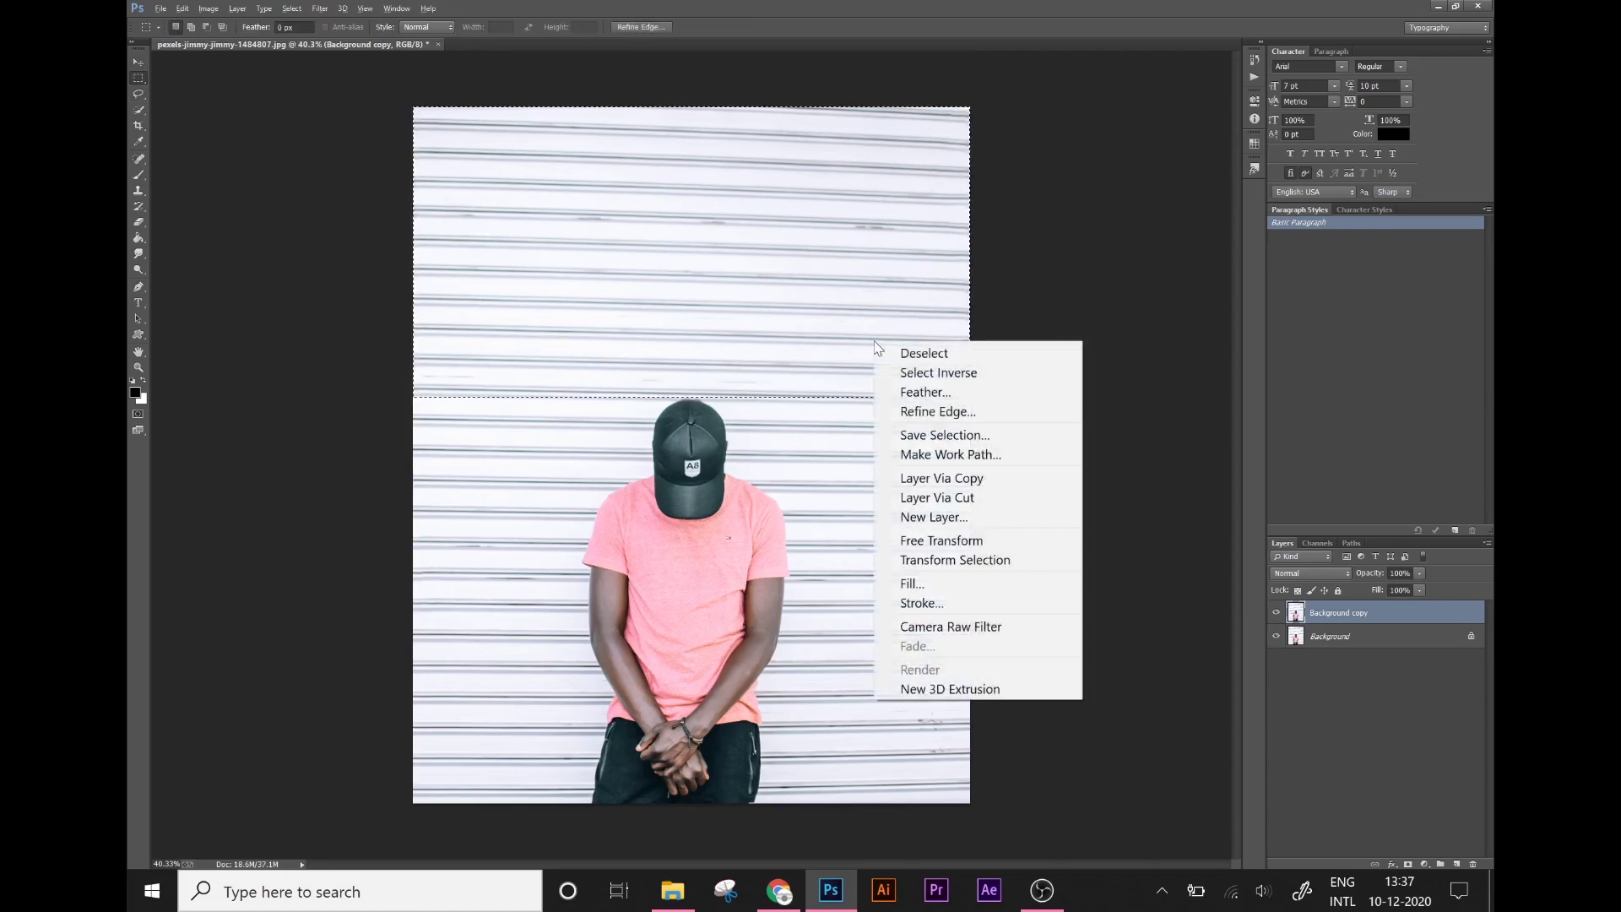
key("Escape")
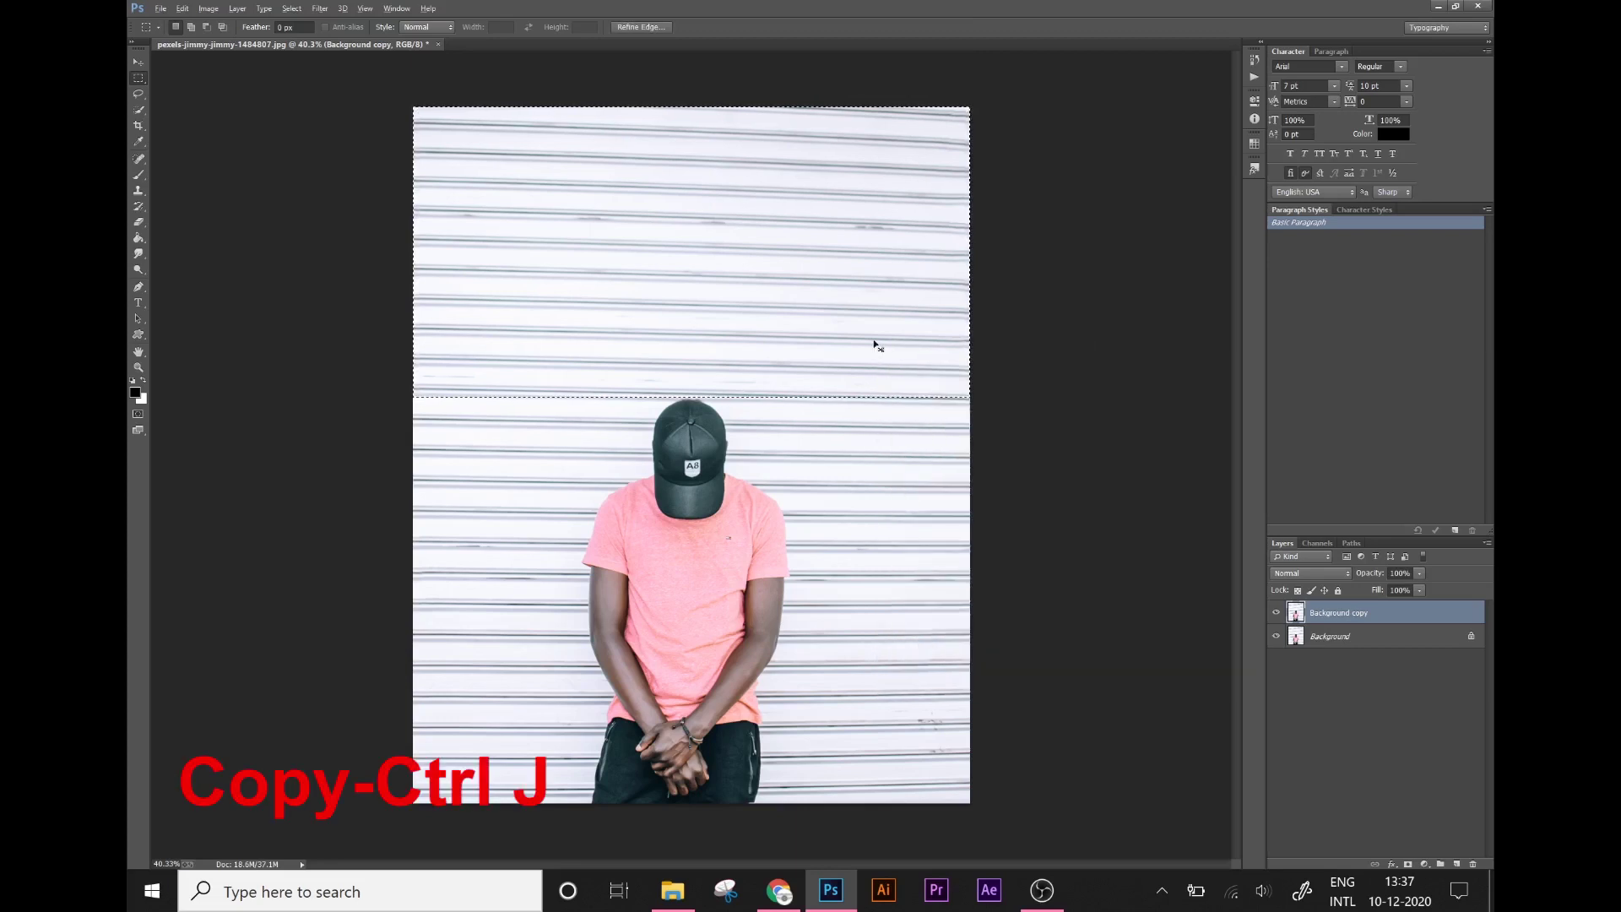
key("ctrl+j")
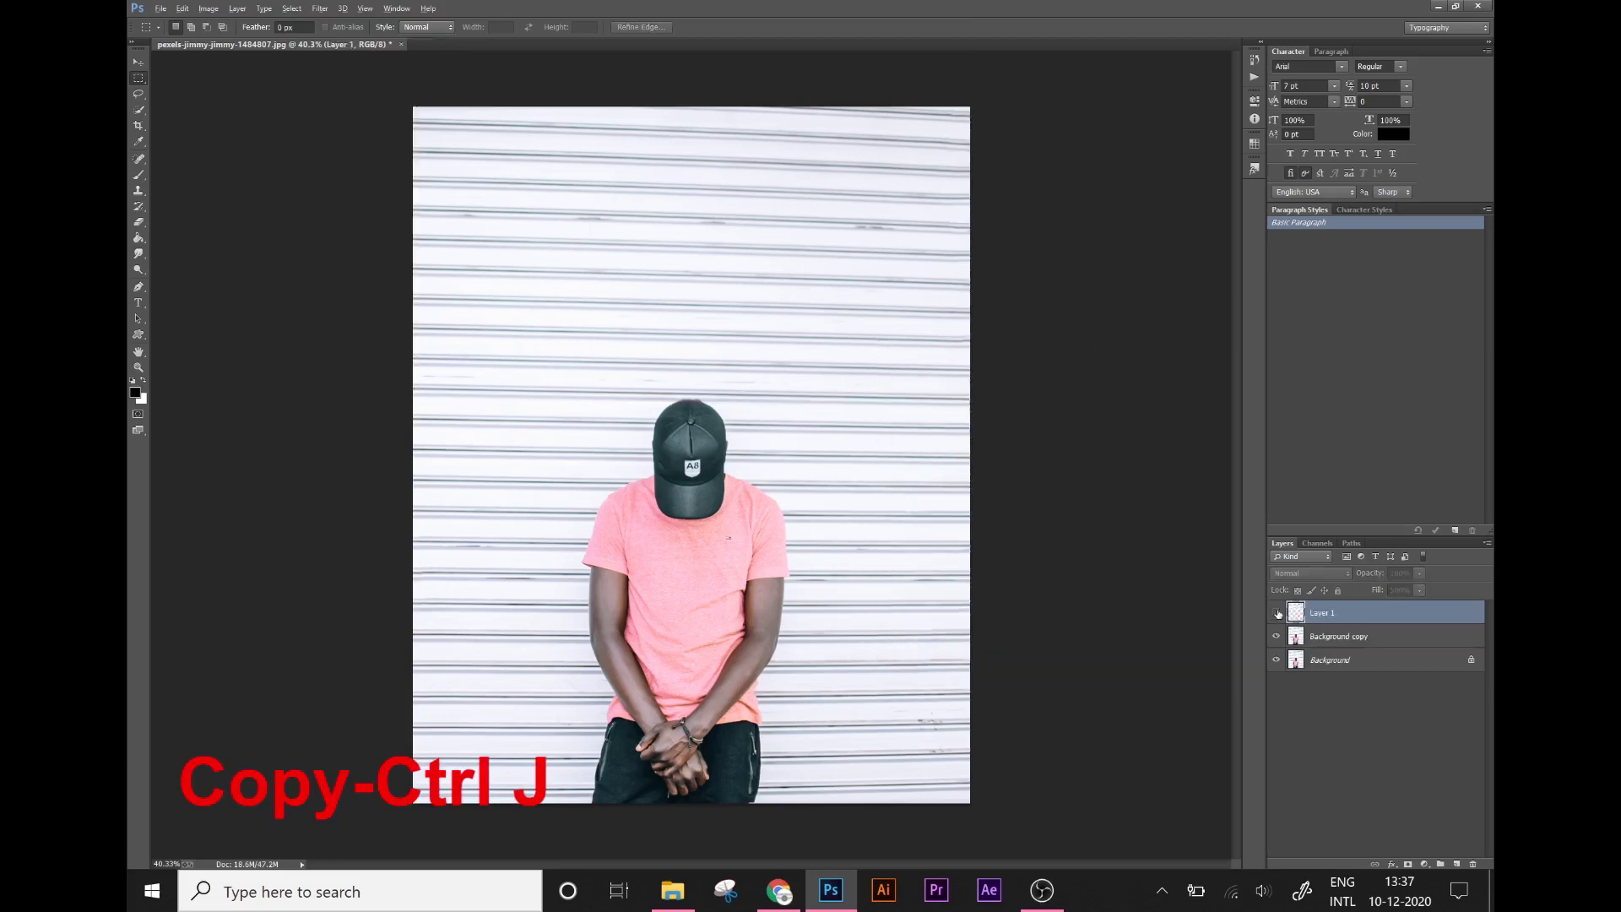
key("ctrl+t")
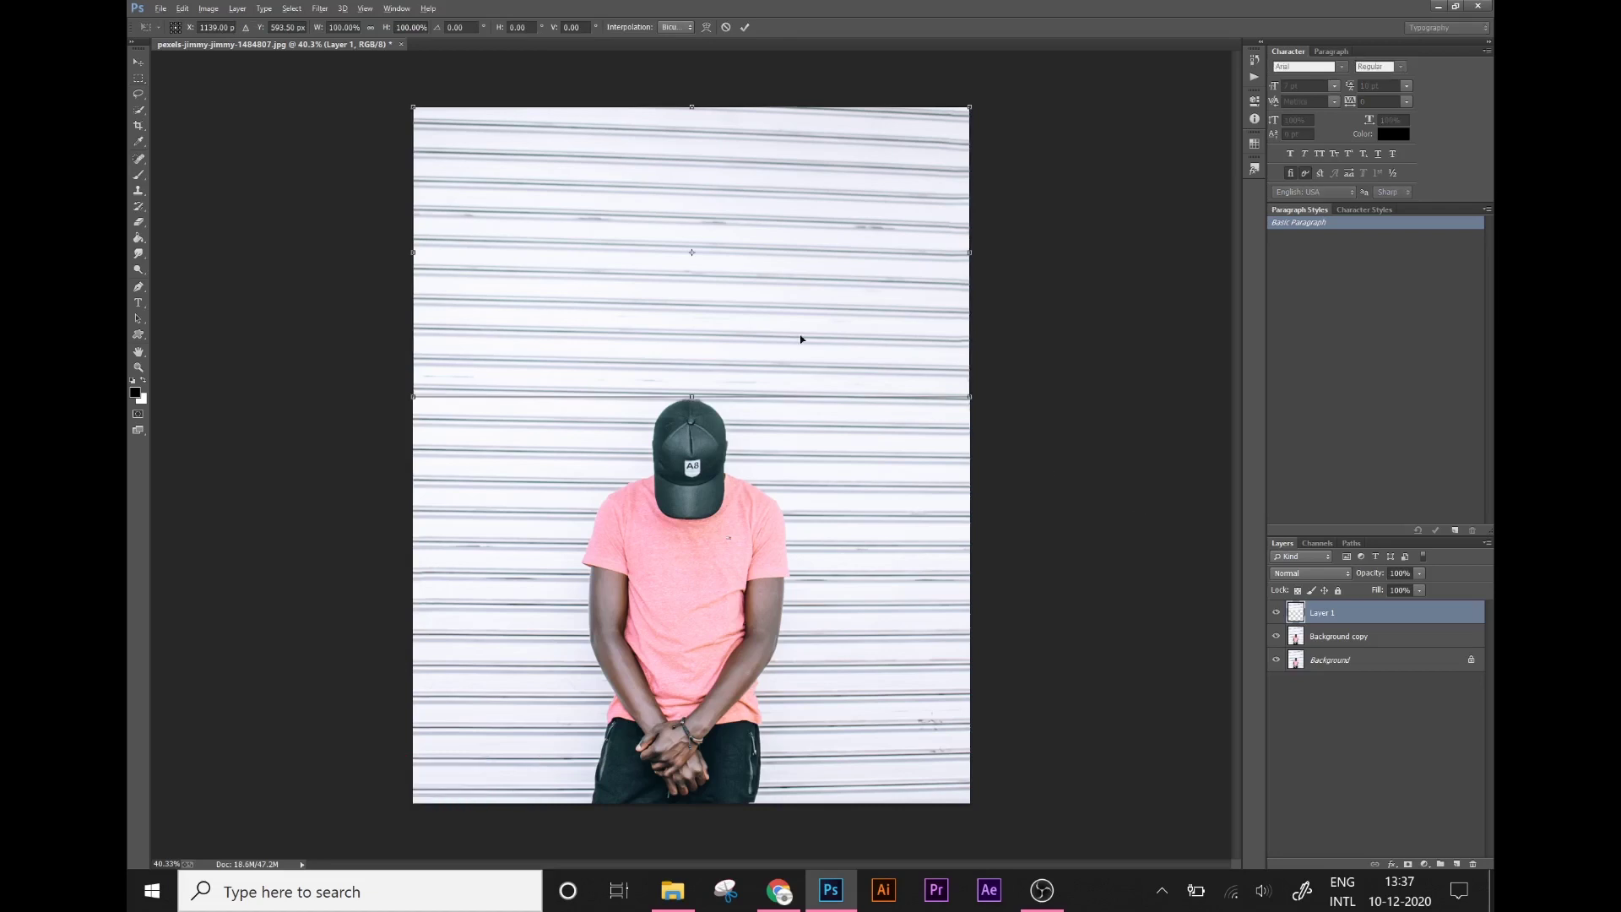
Step: Slide Layer 1 down over the man's body and lower its opacity to 38%
left_click_drag(794, 372, 797, 733)
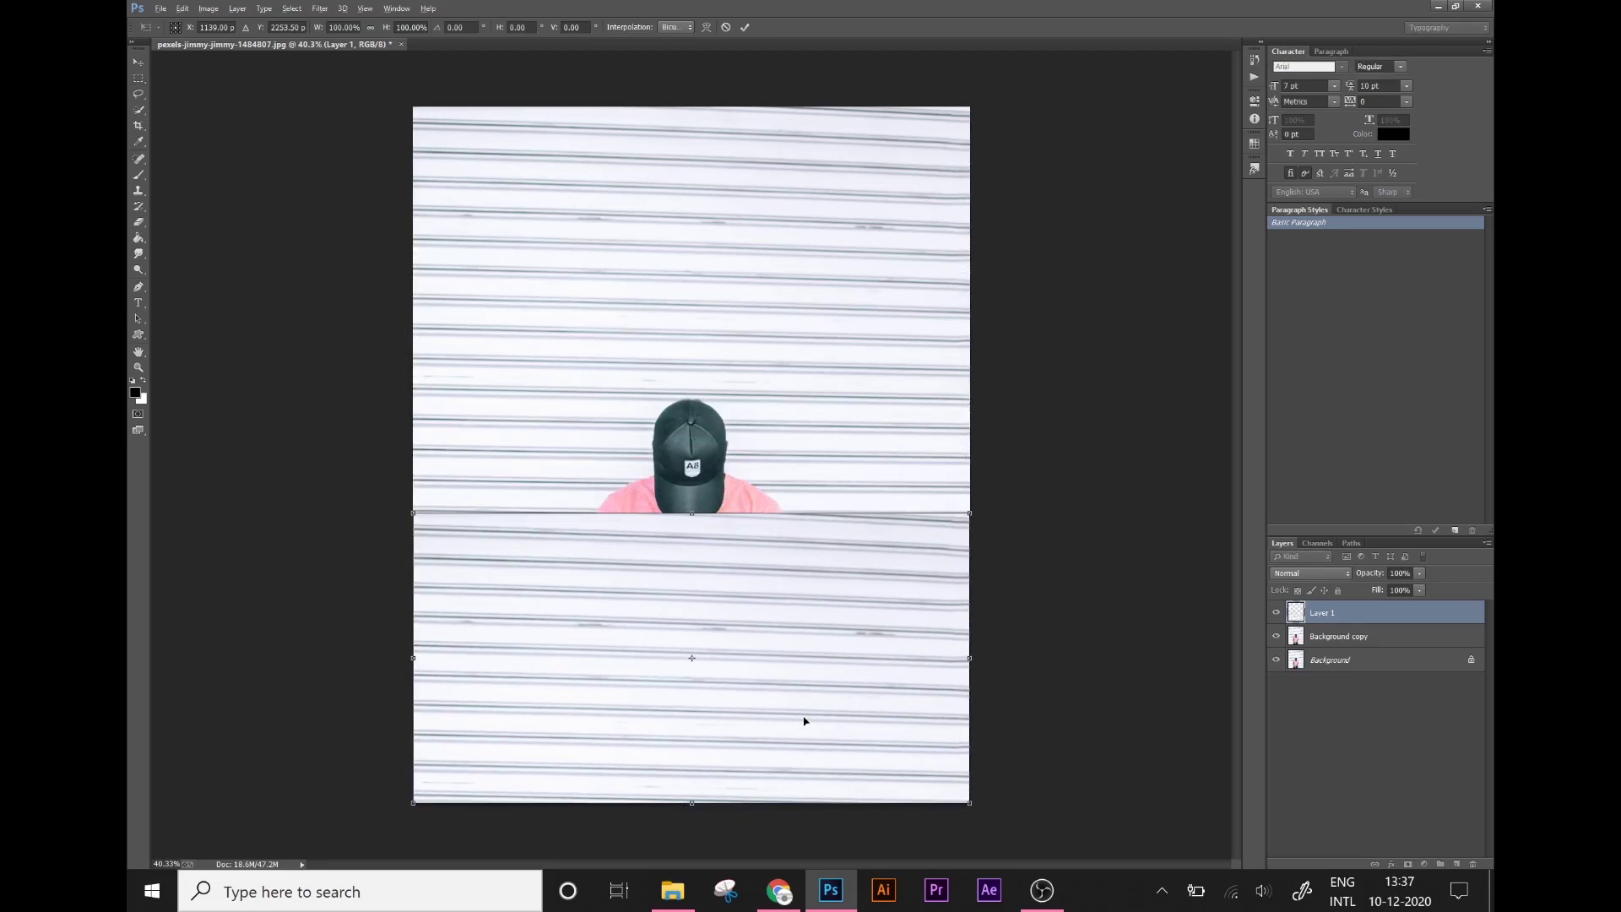
key("Return")
left_click_drag(1370, 576, 1352, 575)
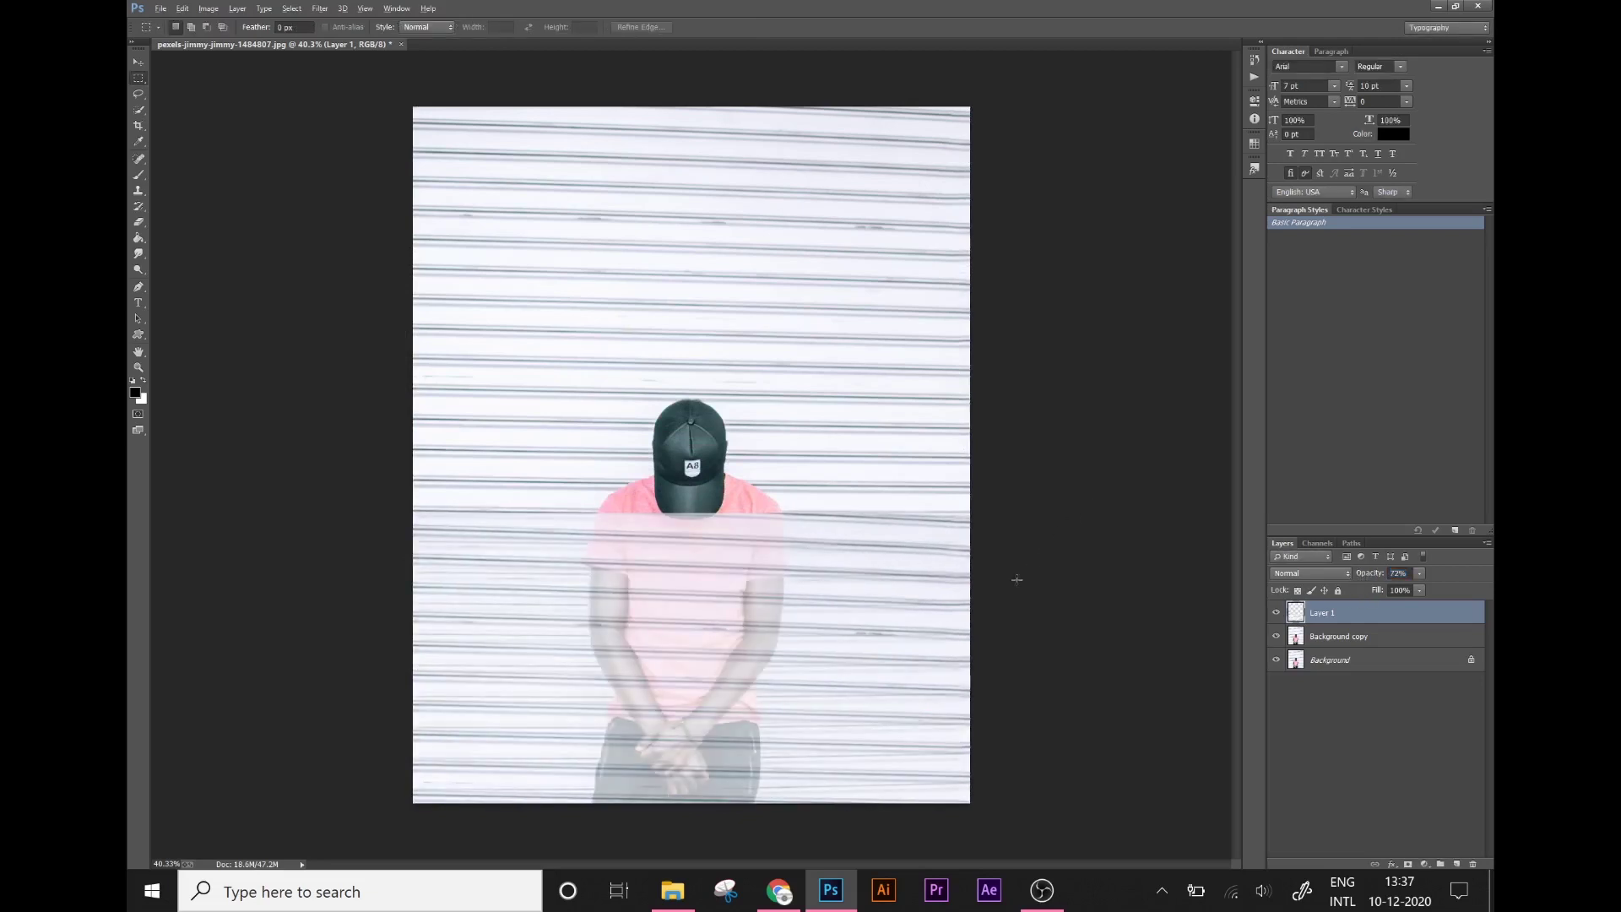
scroll(1017, 579, "up", 1)
scroll(1017, 580, "up", 1)
scroll(1017, 579, "up", 1)
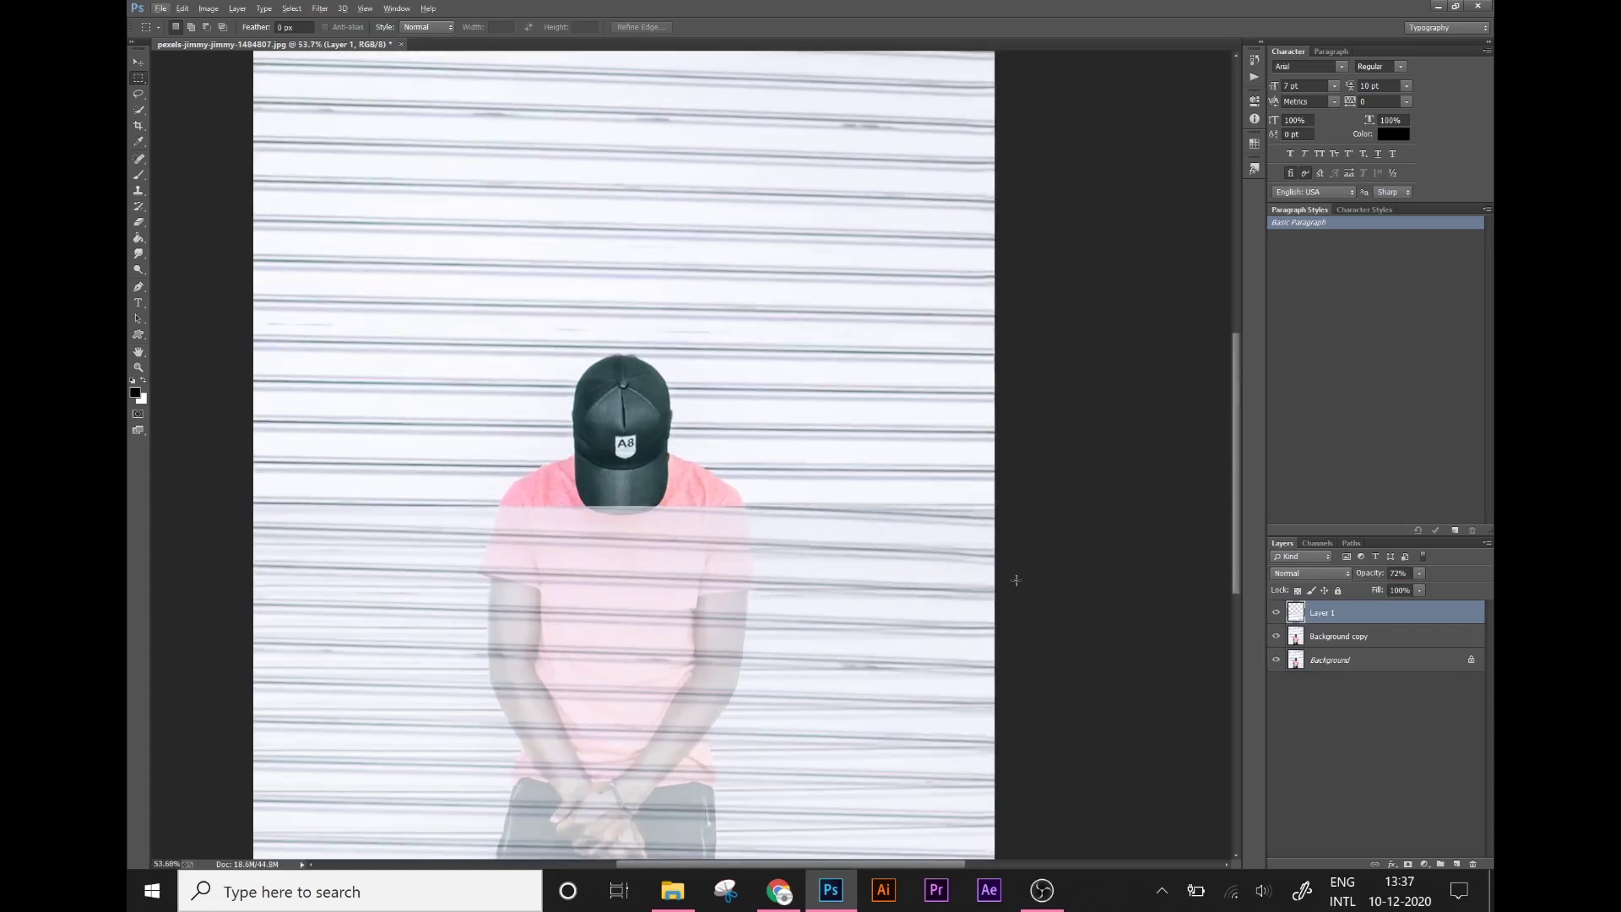
key("v")
key("alt+v")
key("Escape")
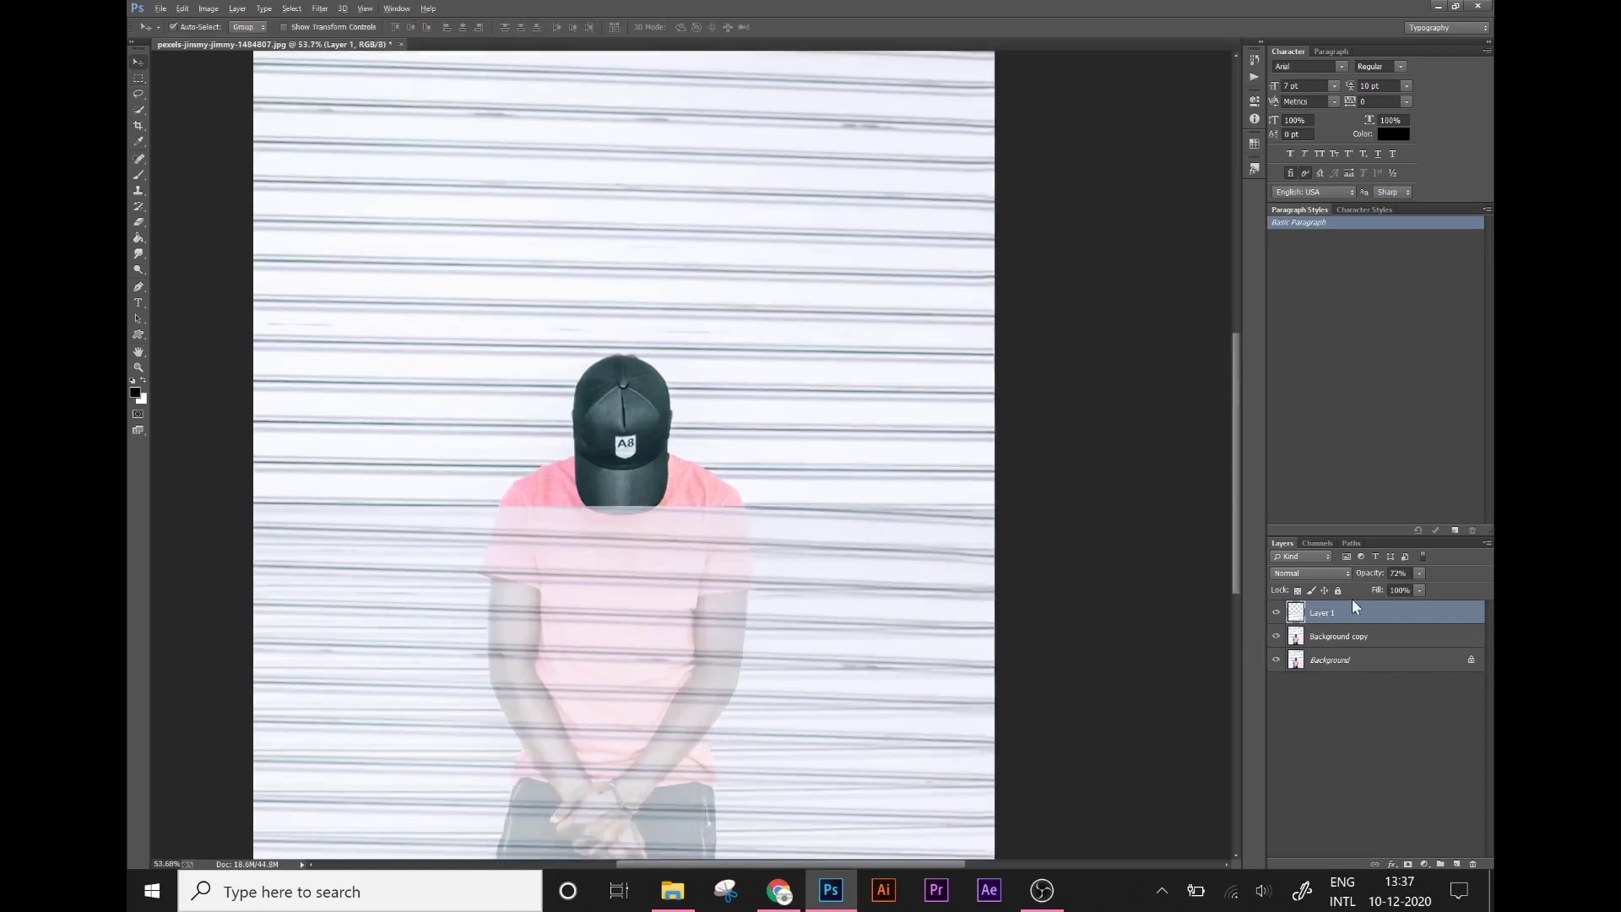
left_click(1276, 613)
left_click_drag(1374, 578, 1354, 578)
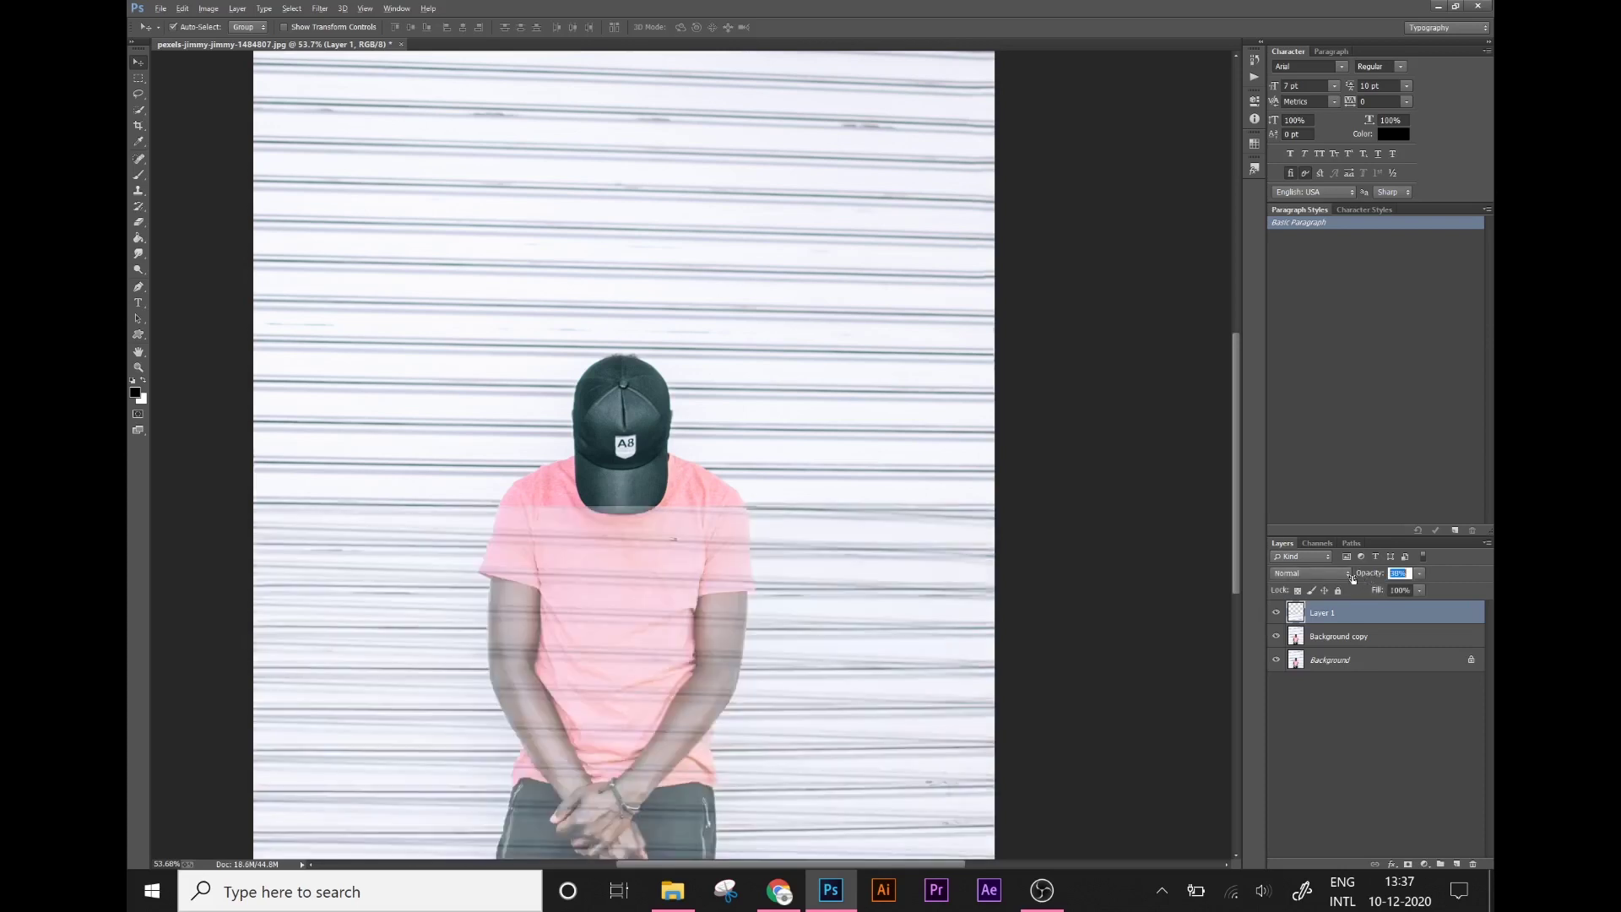
left_click(1185, 537)
Step: Tilt Layer 1 slightly to match the shutter lines and restore its opacity to 100%
key("ctrl+t")
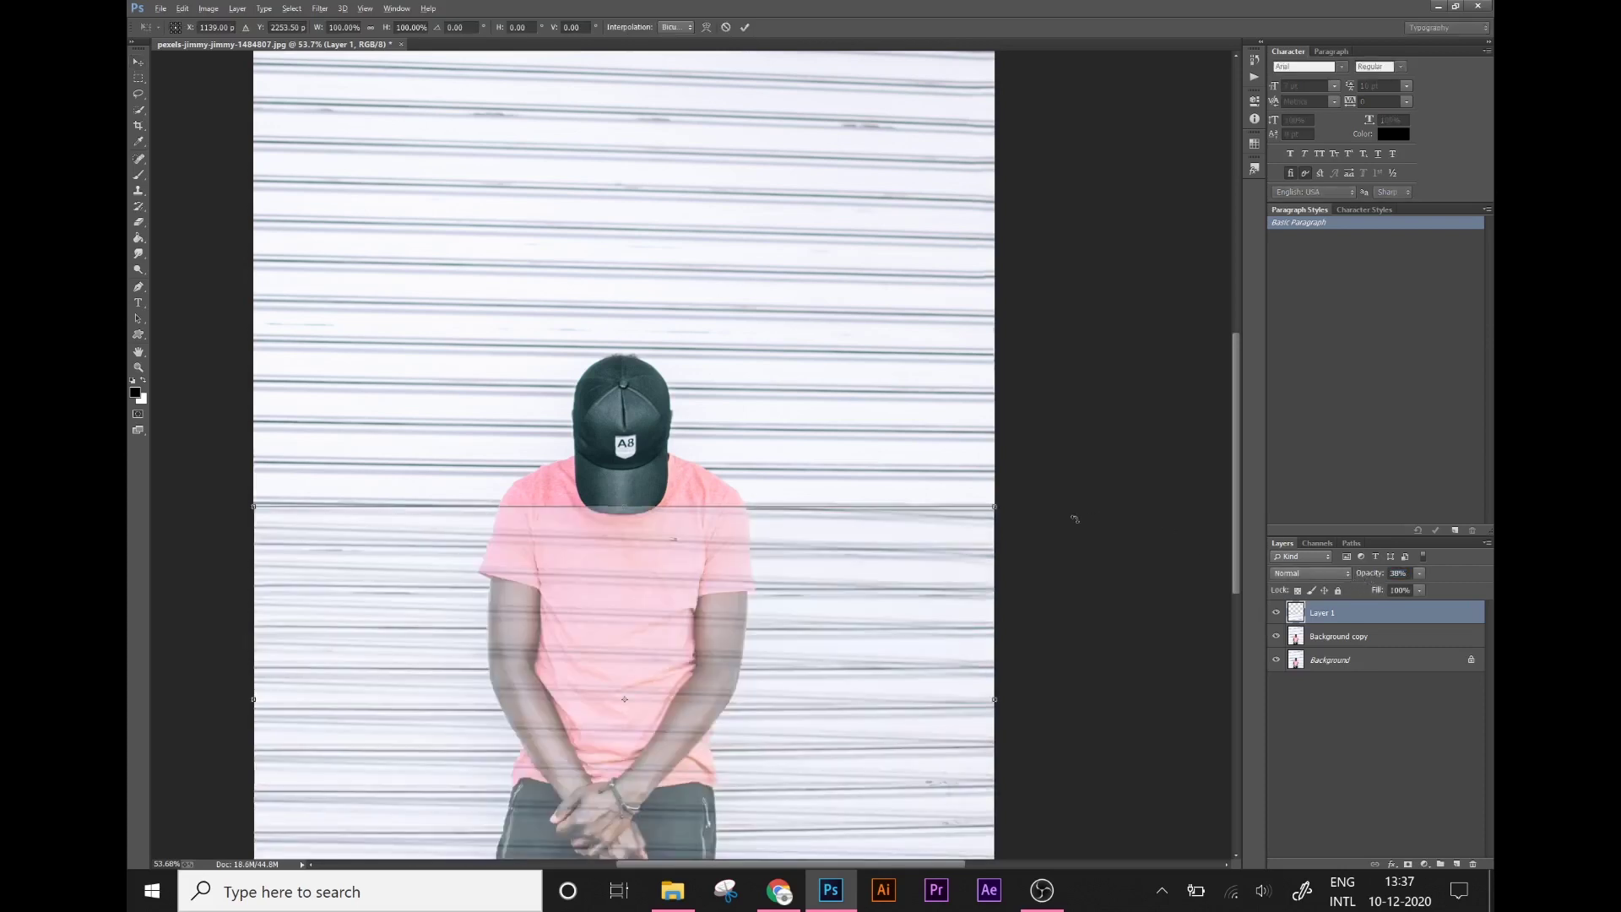
left_click_drag(1062, 516, 1060, 518)
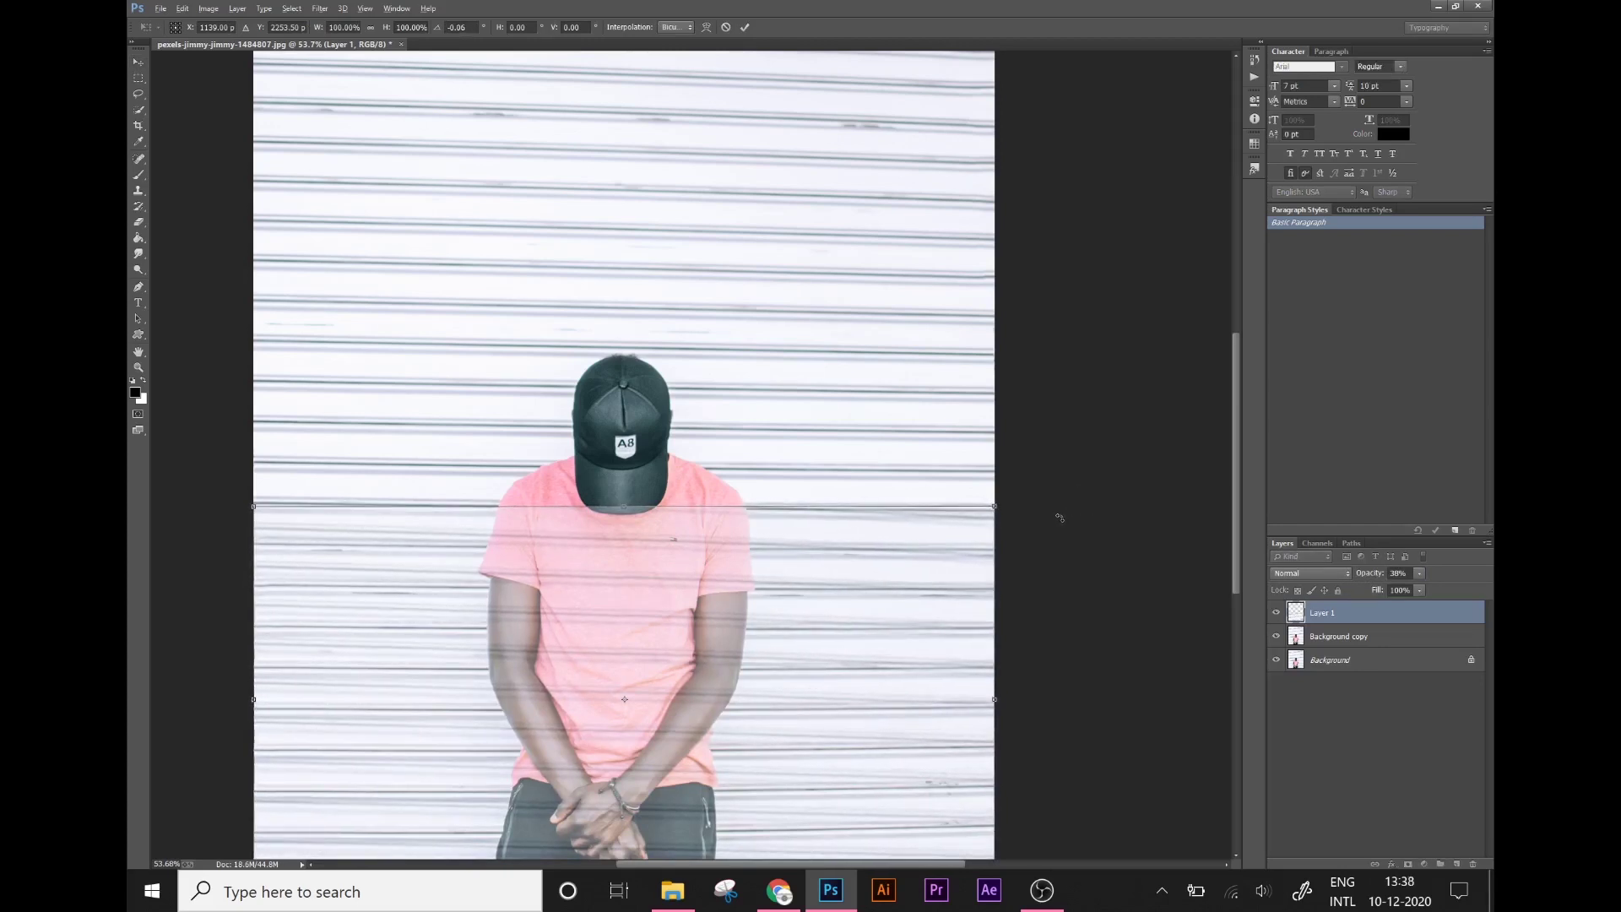
key("Return")
left_click(1399, 574)
type("100")
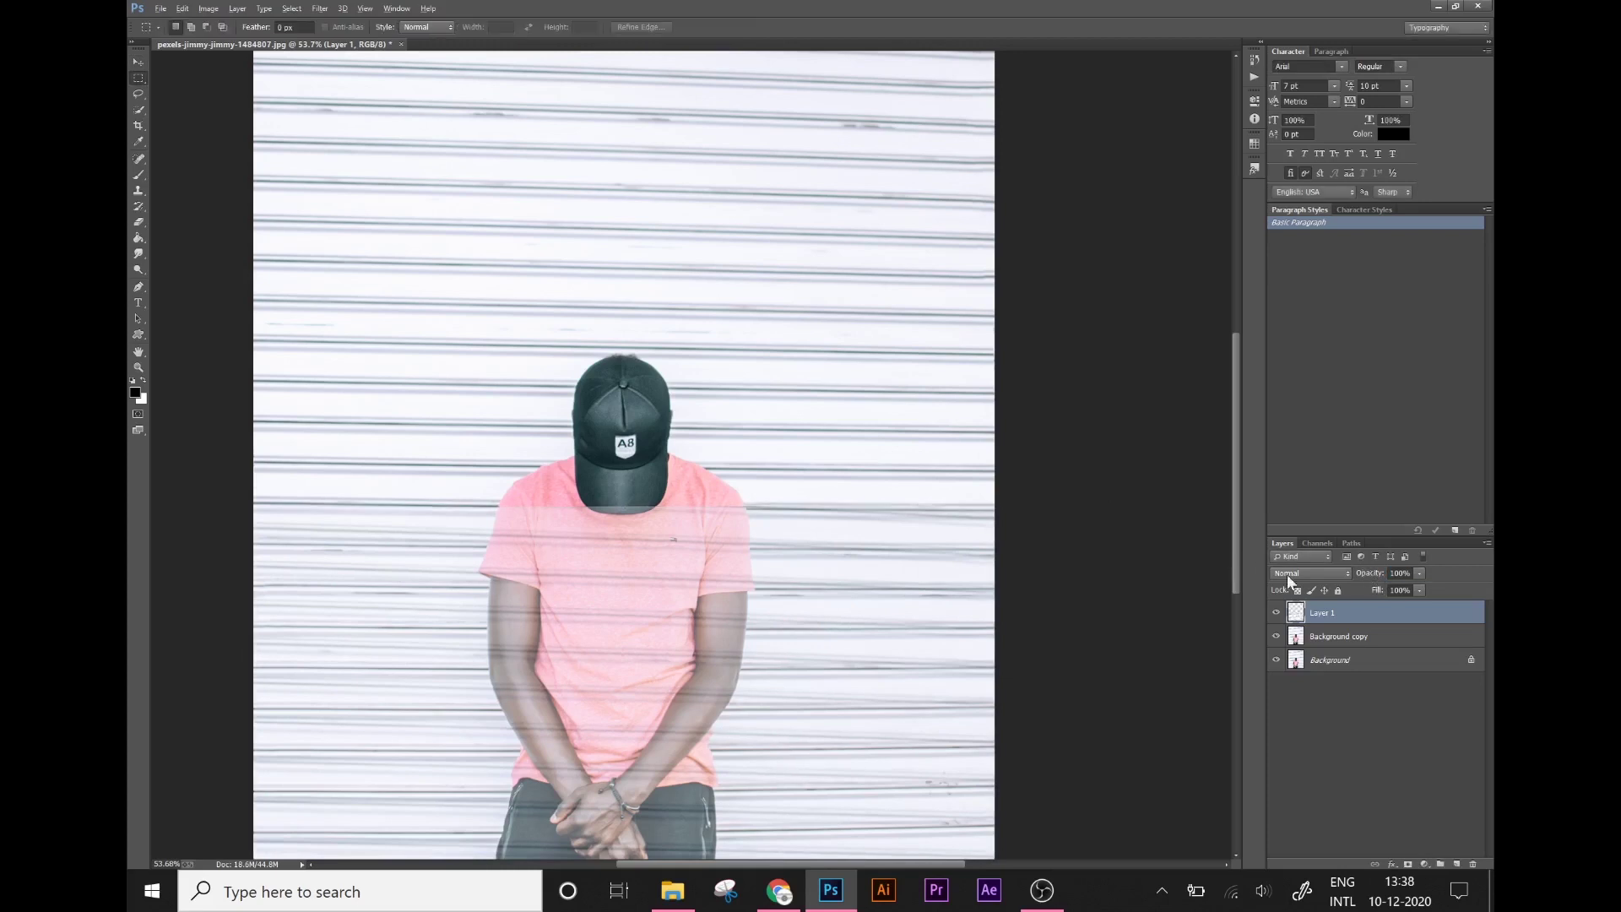
key("Return")
scroll(766, 675, "down", 1)
key("p")
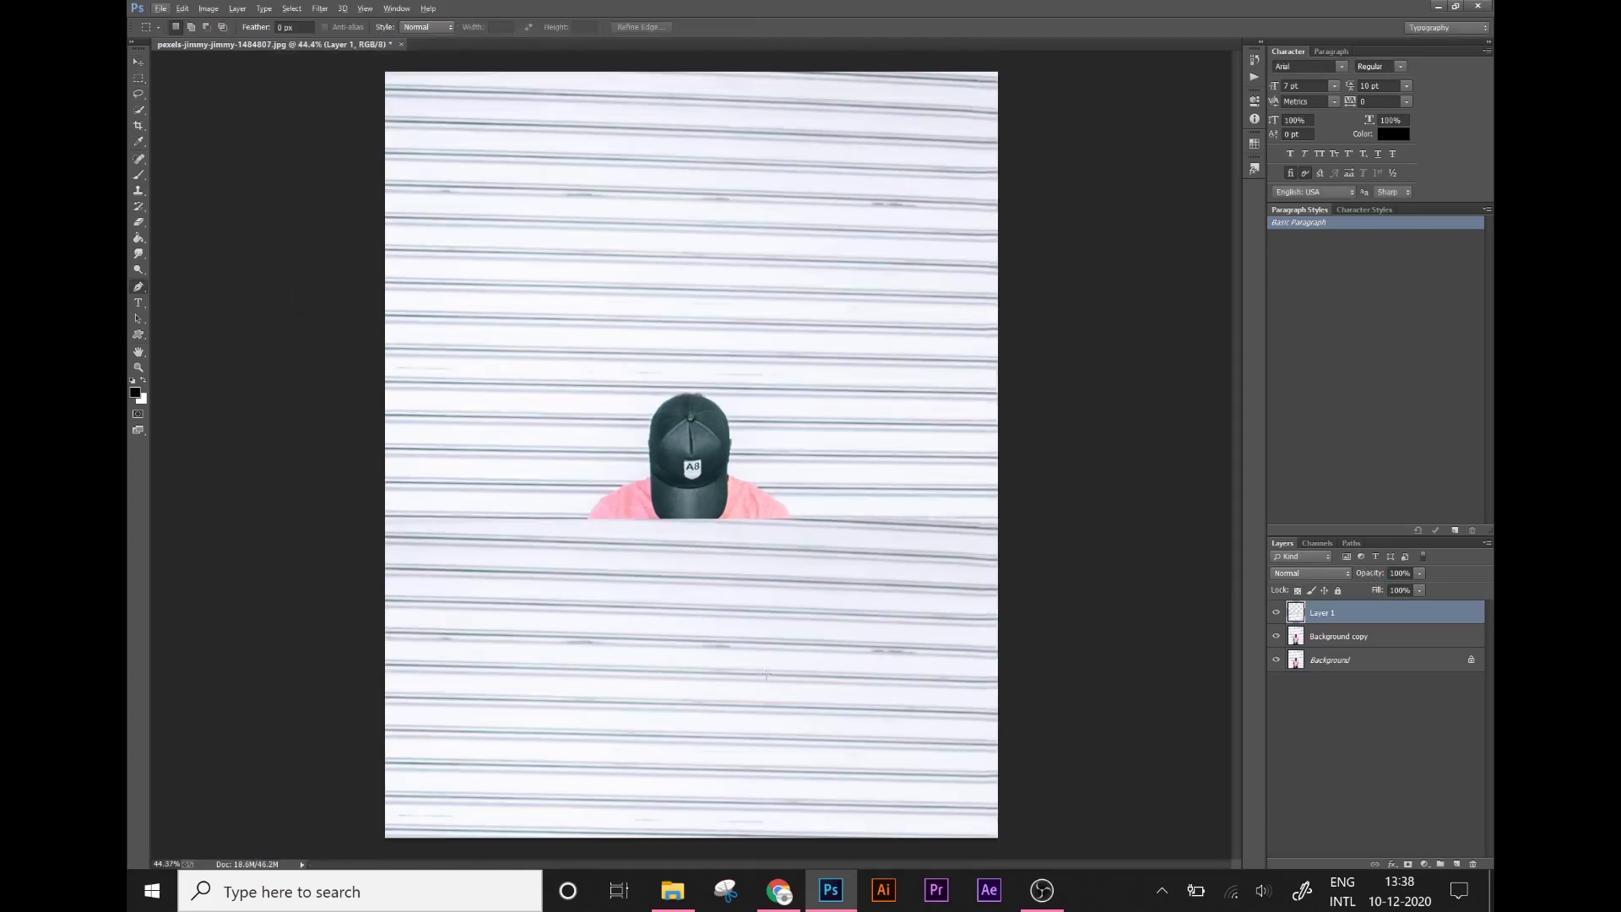
scroll(765, 676, "up", 3)
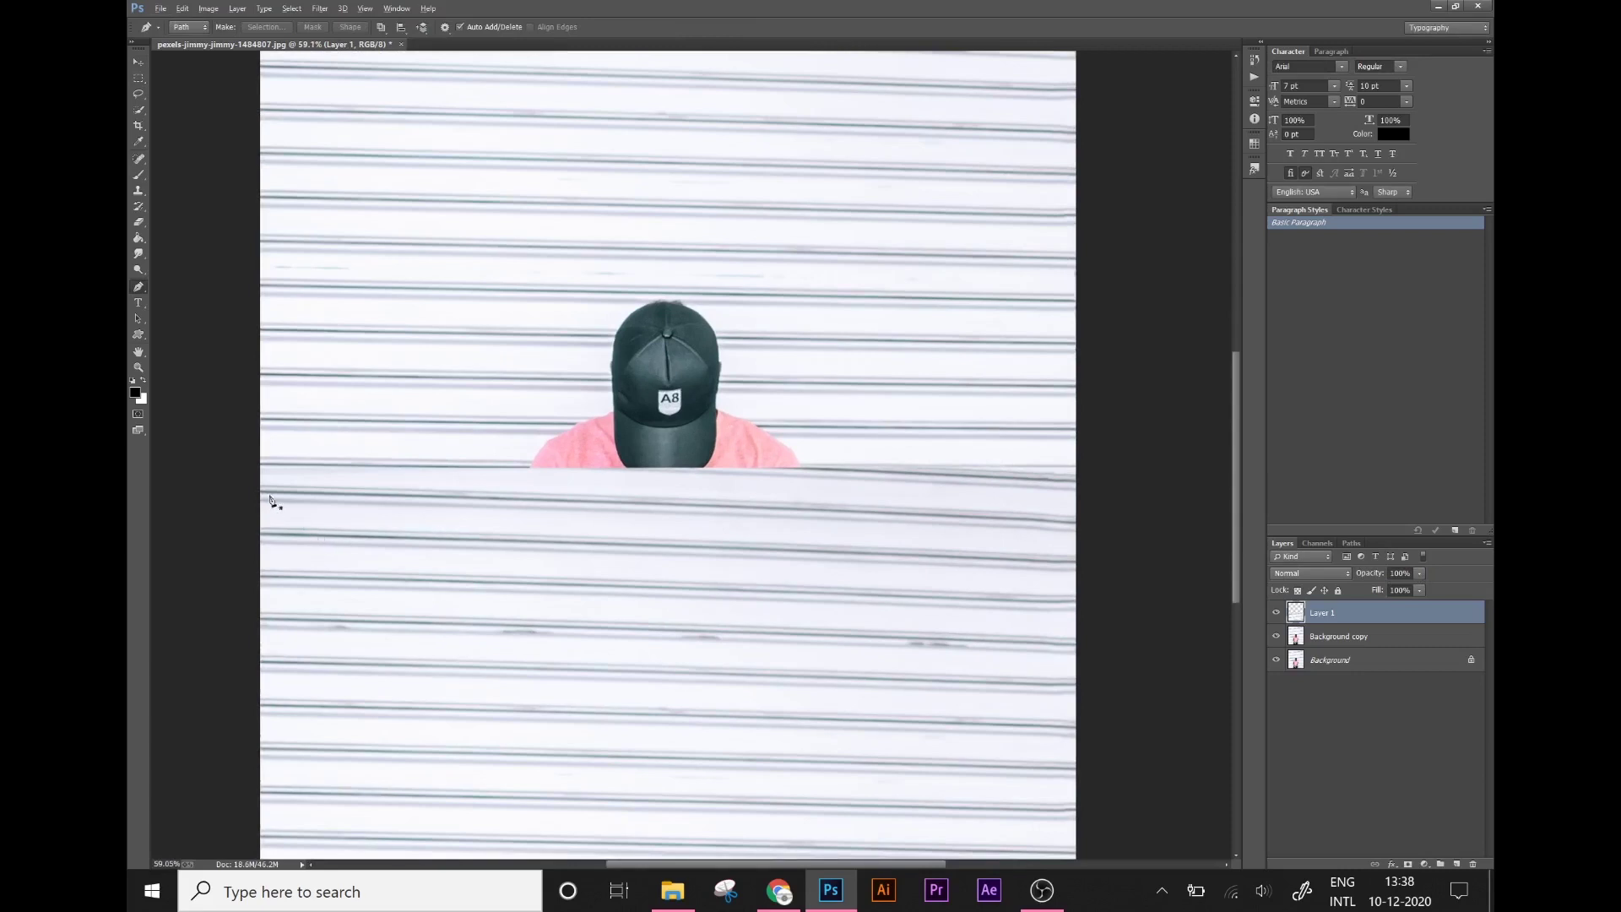
Step: Cut a slanted band from Layer 1 across the shirt using a closed Pen path
left_click(261, 487)
left_click_drag(1078, 519, 1121, 531)
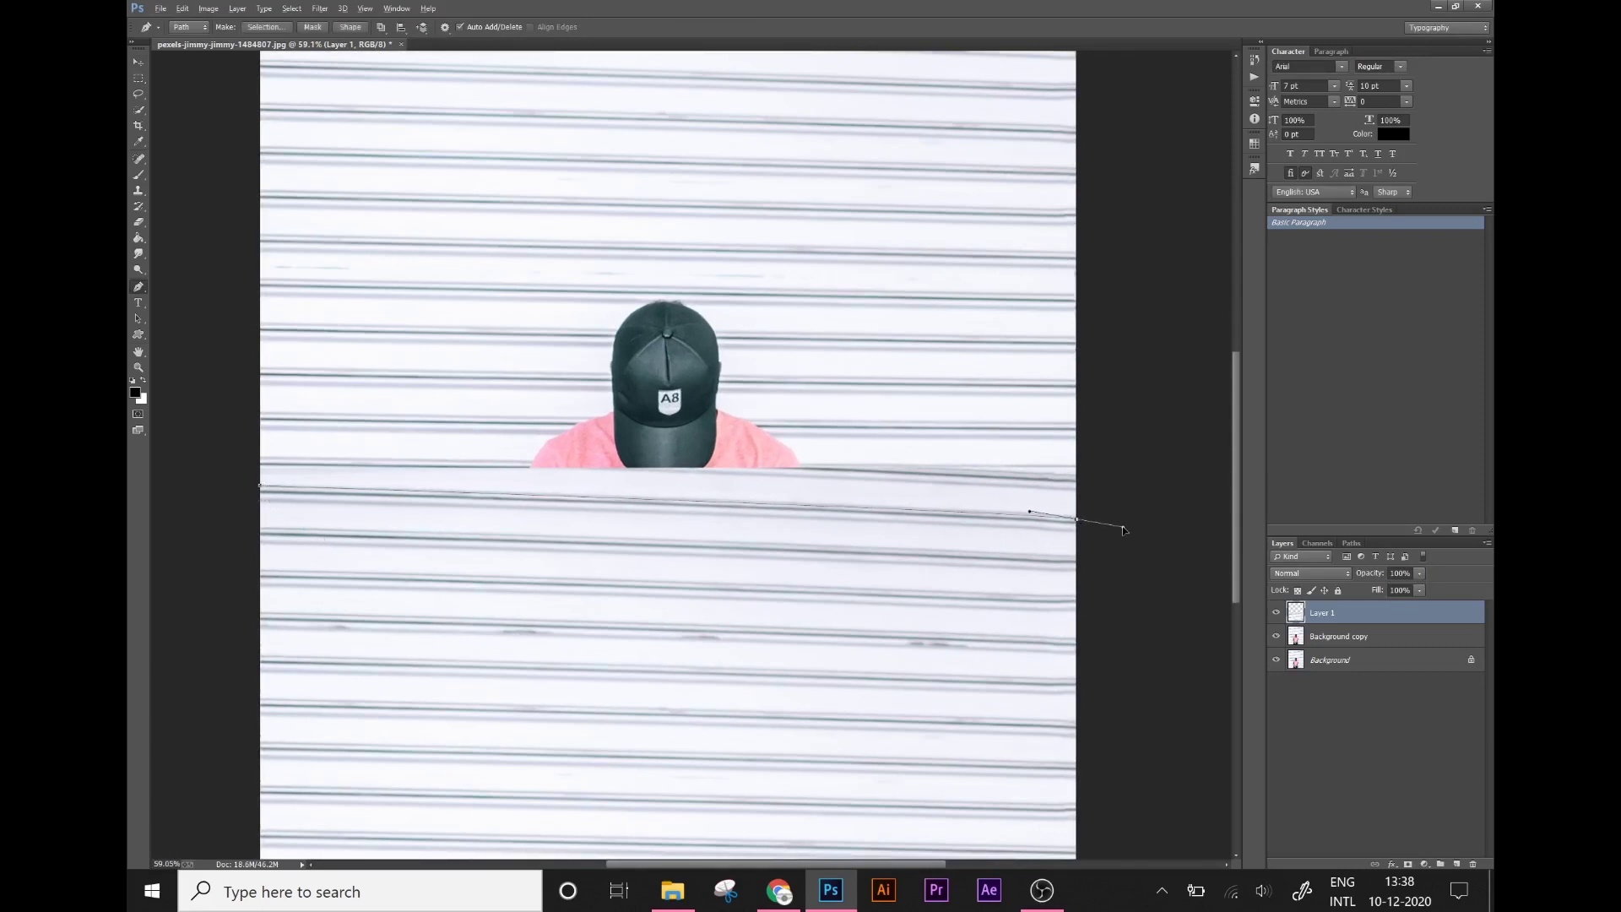
left_click(1131, 485)
left_click(1104, 420)
left_click(303, 389)
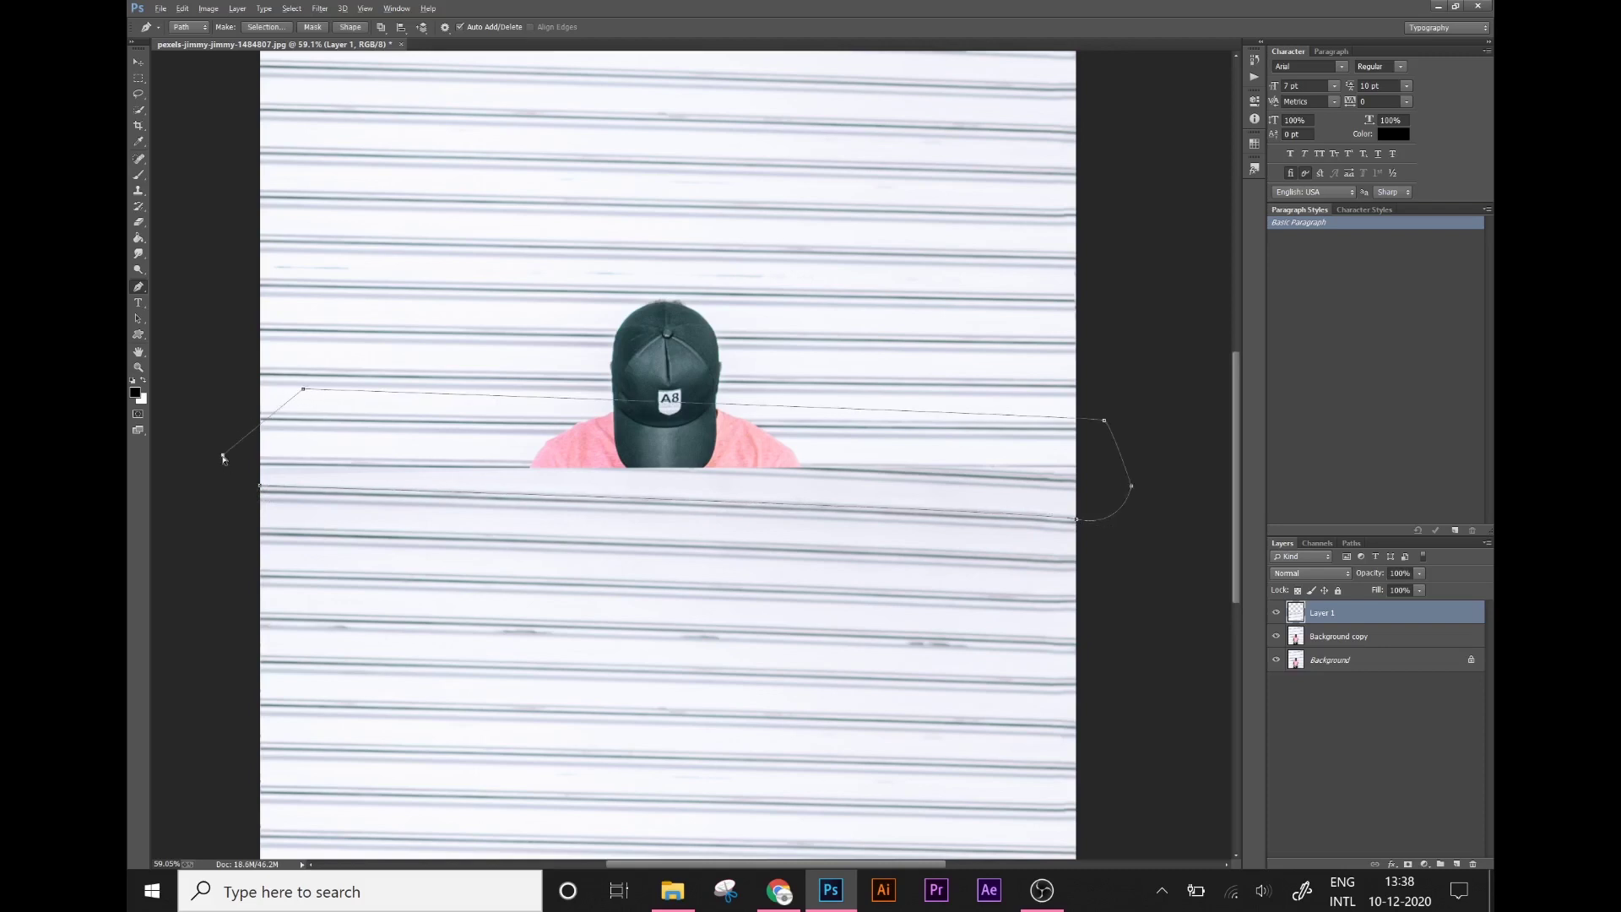
left_click(222, 459)
key("ctrl+Return")
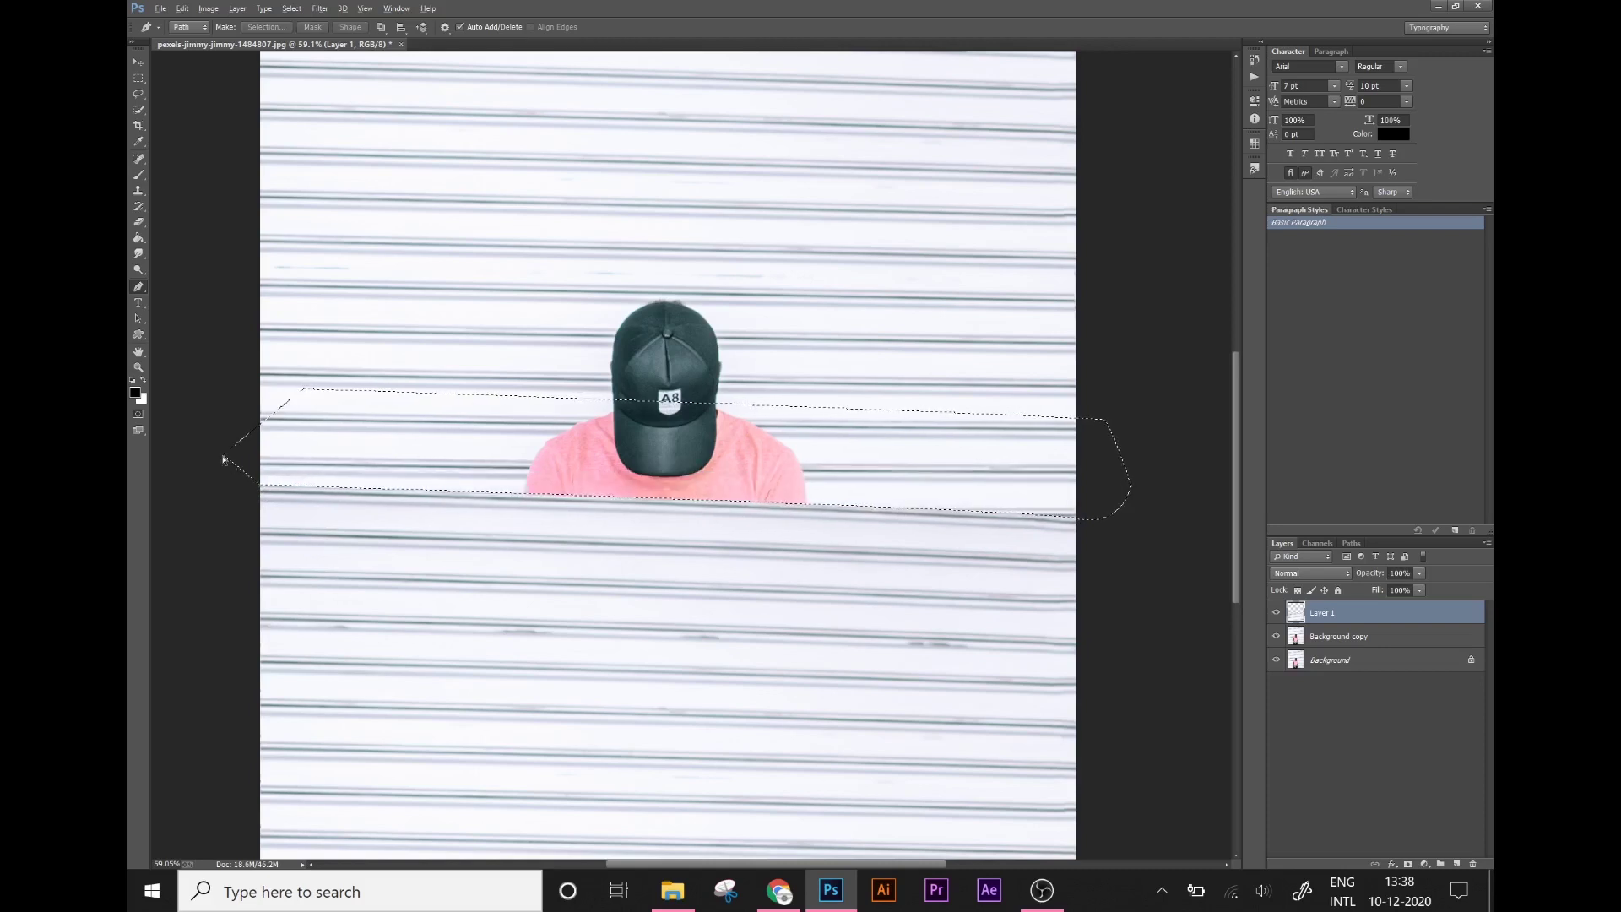
key("ctrl+d")
Step: Cut a second slanted strip from Layer 1 to reveal more of the body
left_click(257, 532)
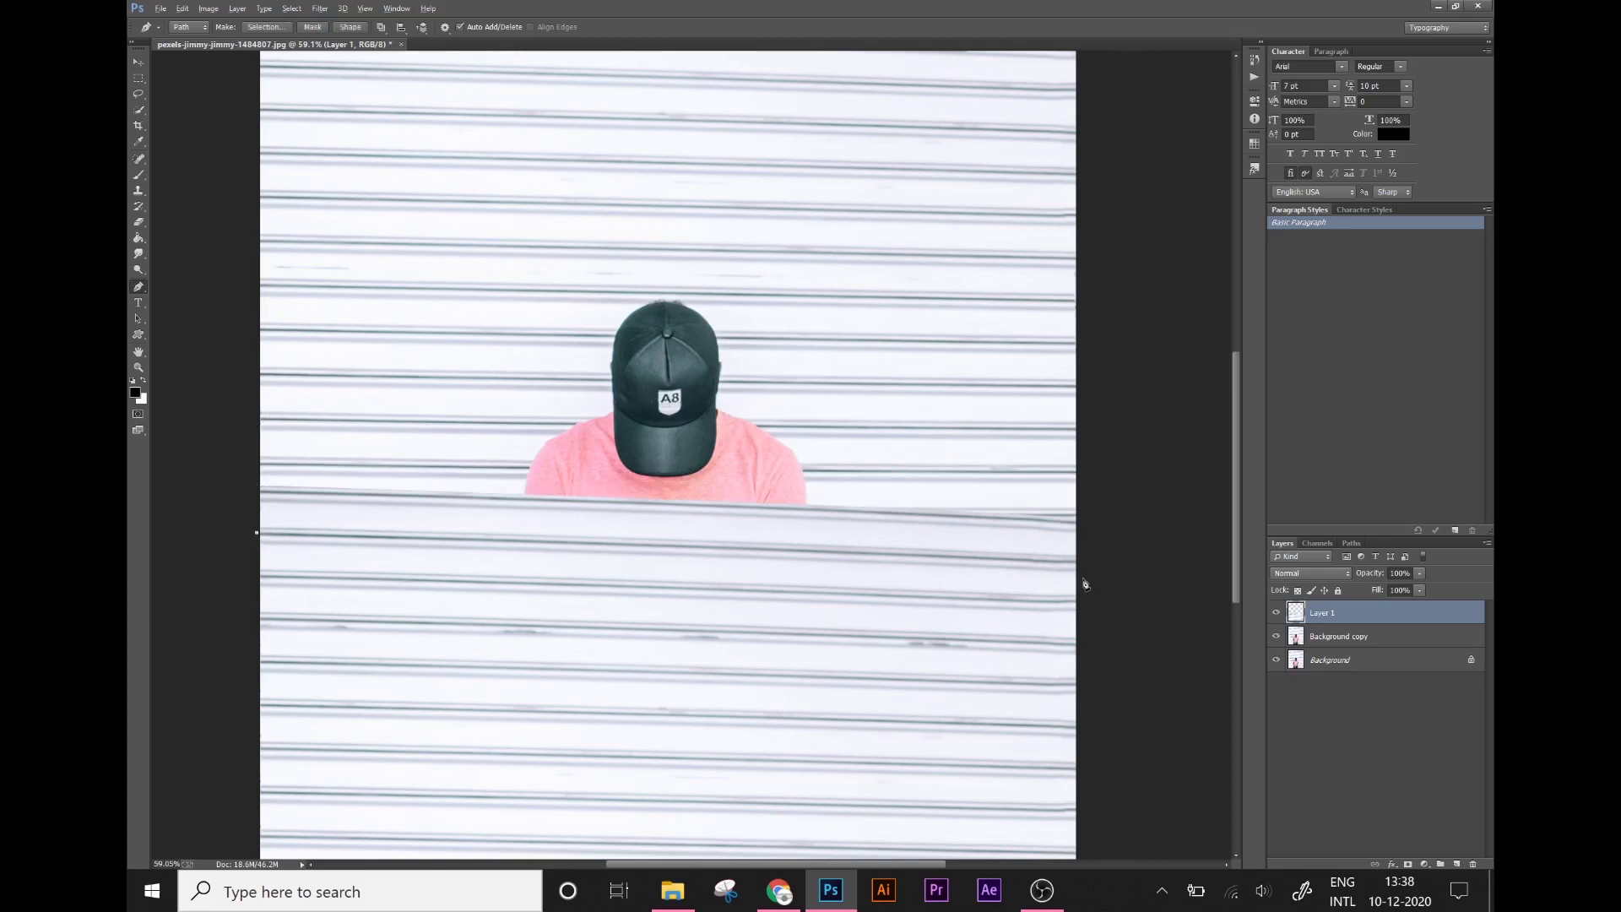
left_click_drag(1098, 570, 1102, 571)
left_click(1075, 603)
left_click_drag(255, 573, 236, 574)
key("ctrl+Return")
key("Delete")
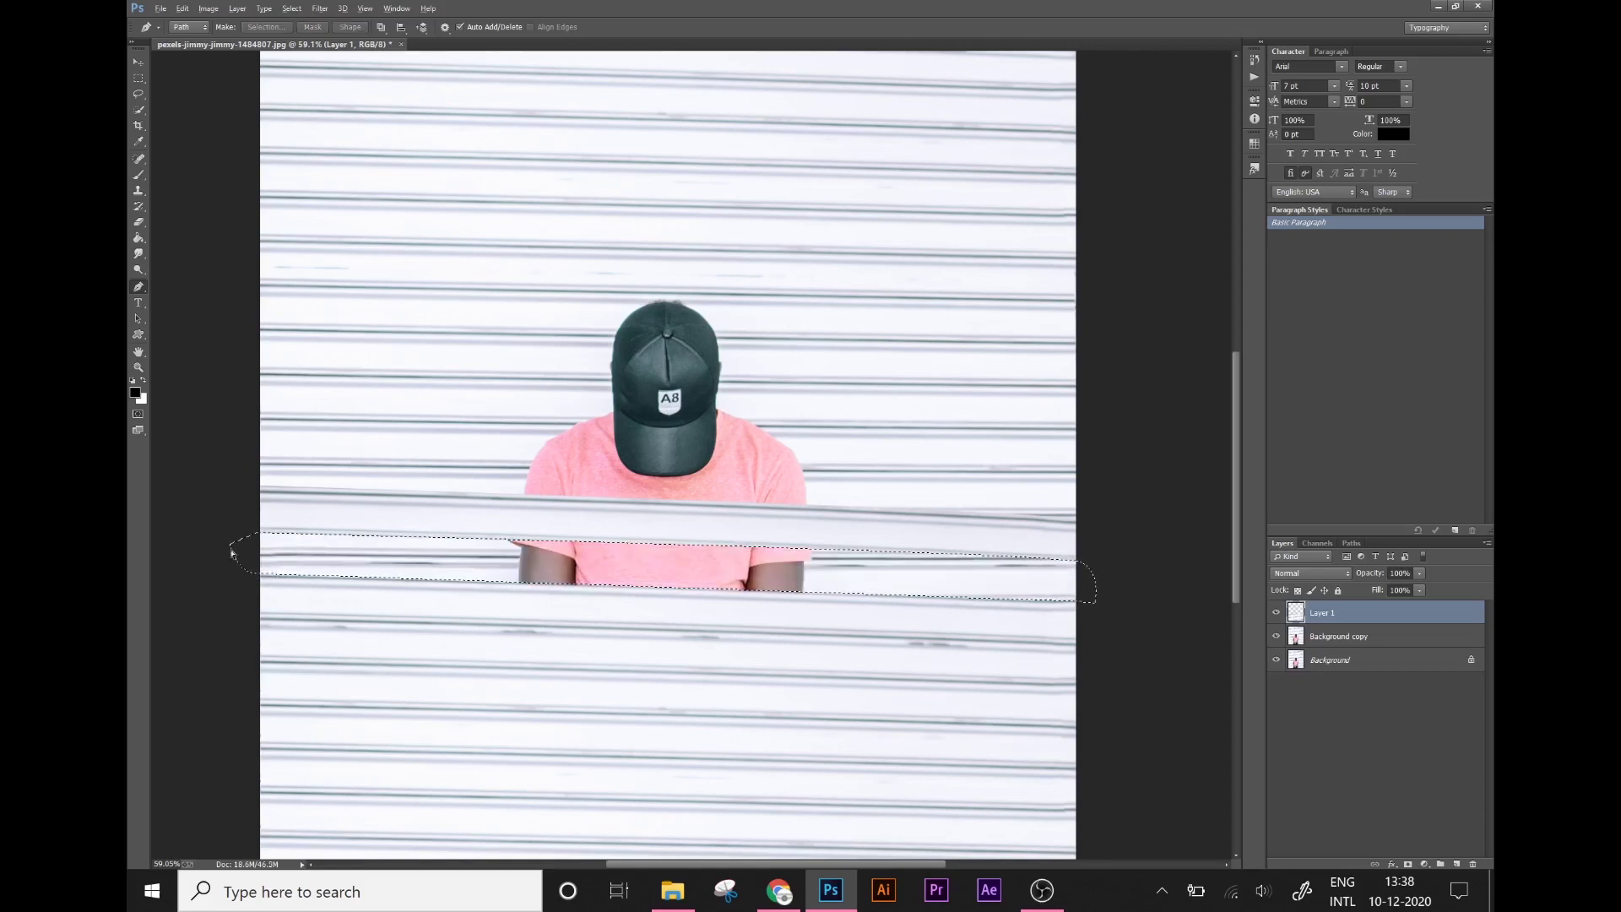
Step: Cut a third strip from Layer 1 to reveal the man's arms
left_click(251, 657)
left_click_drag(1092, 682, 1114, 689)
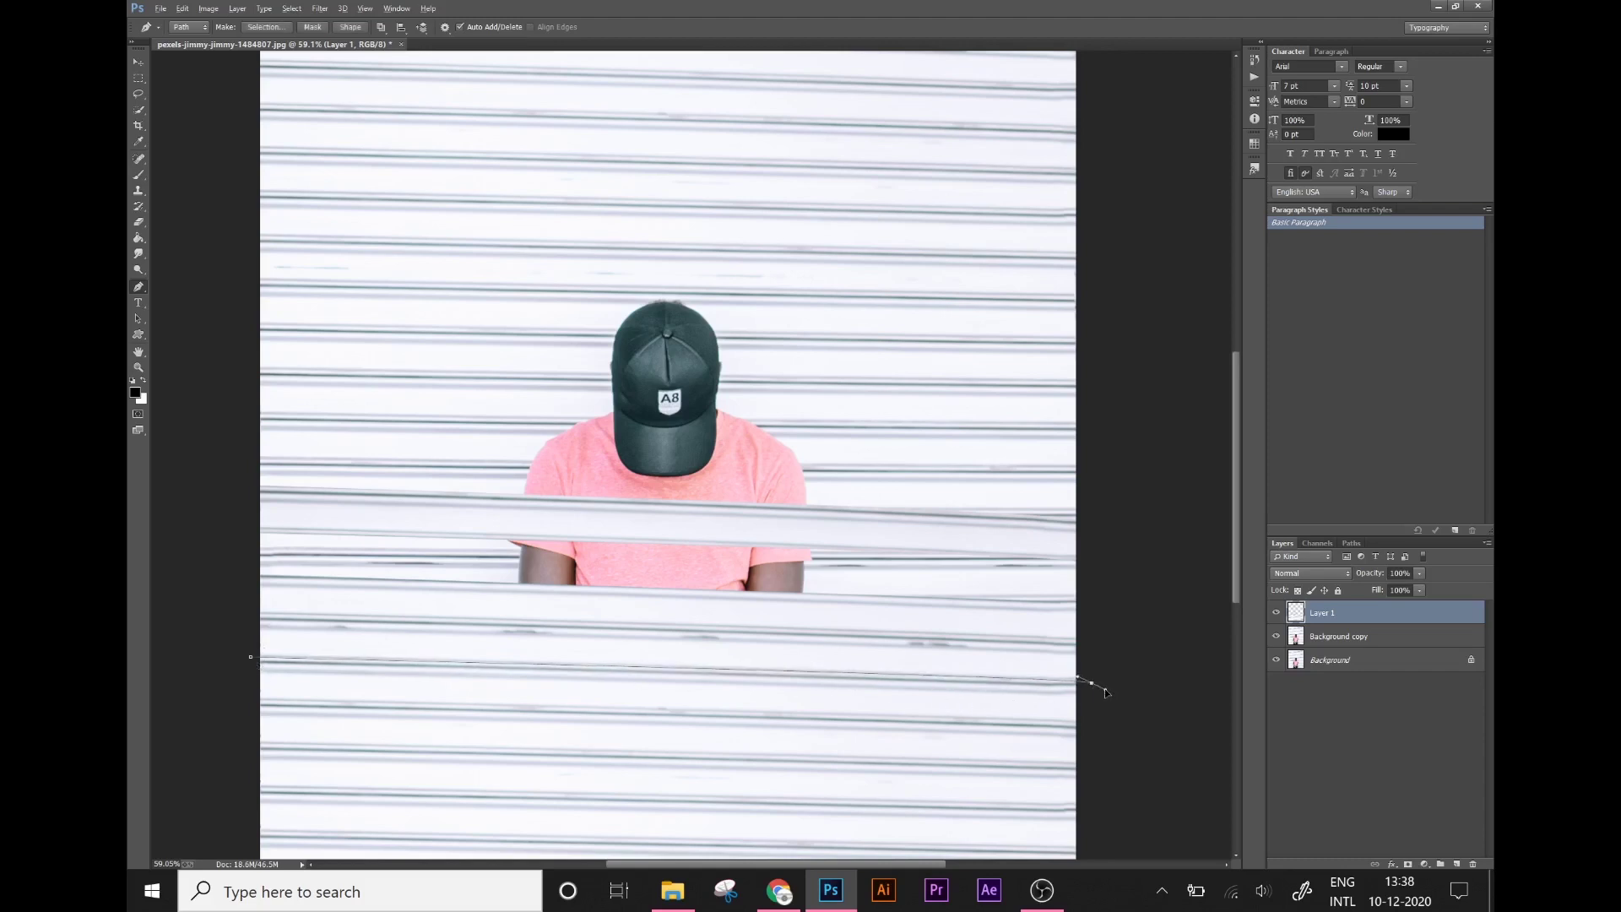
left_click_drag(1107, 744, 1078, 732)
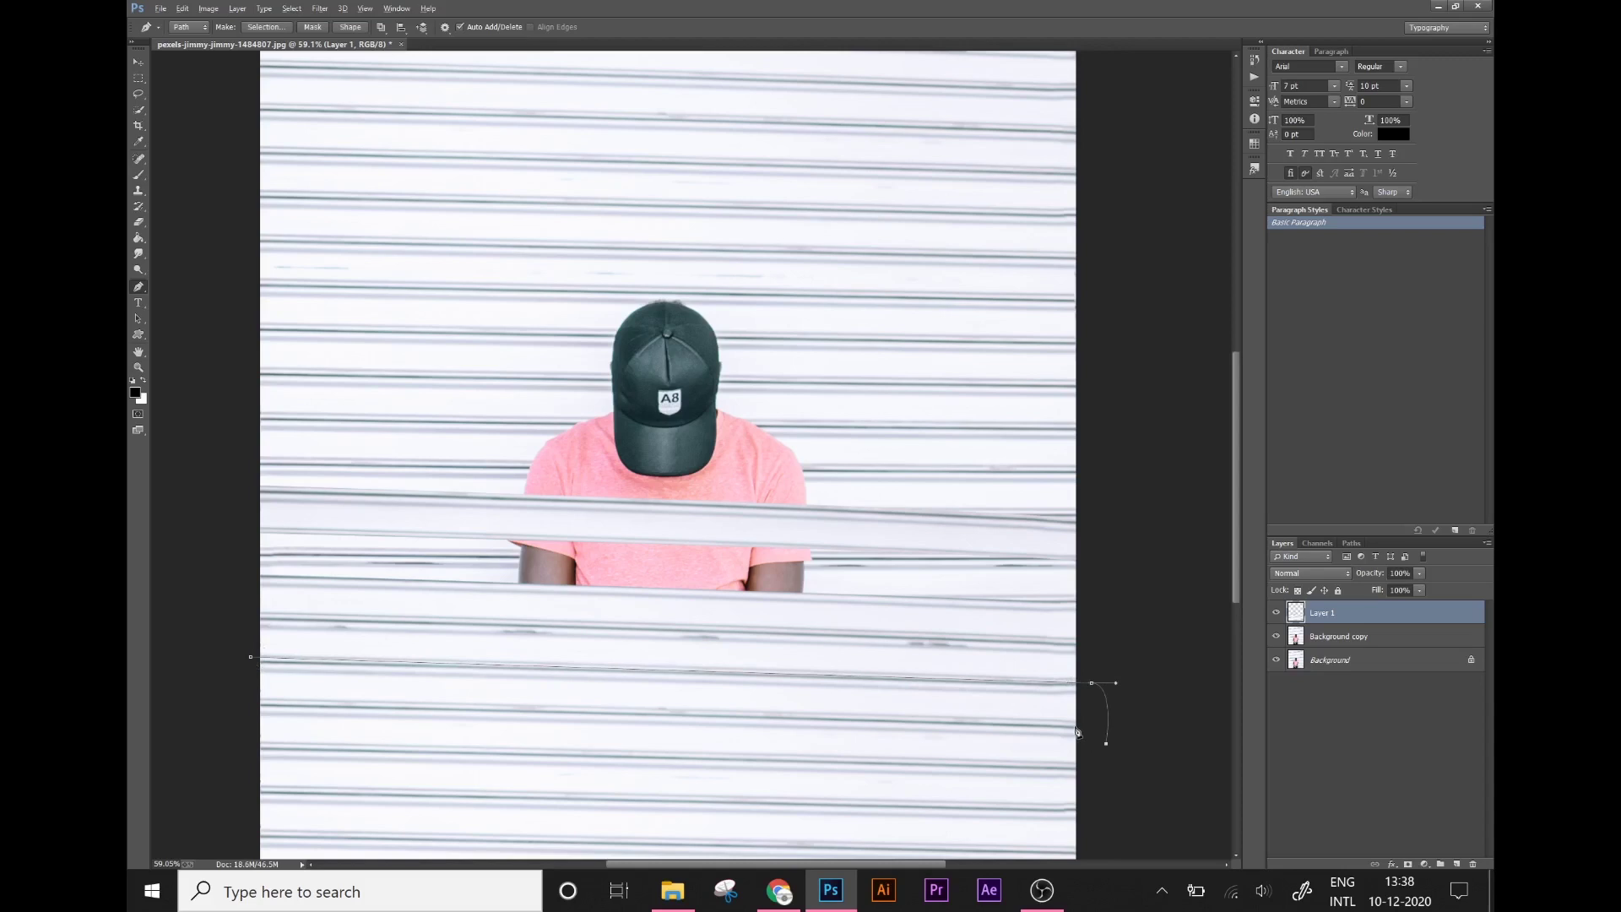
left_click_drag(246, 706, 215, 710)
key("ctrl+Return")
key("Delete")
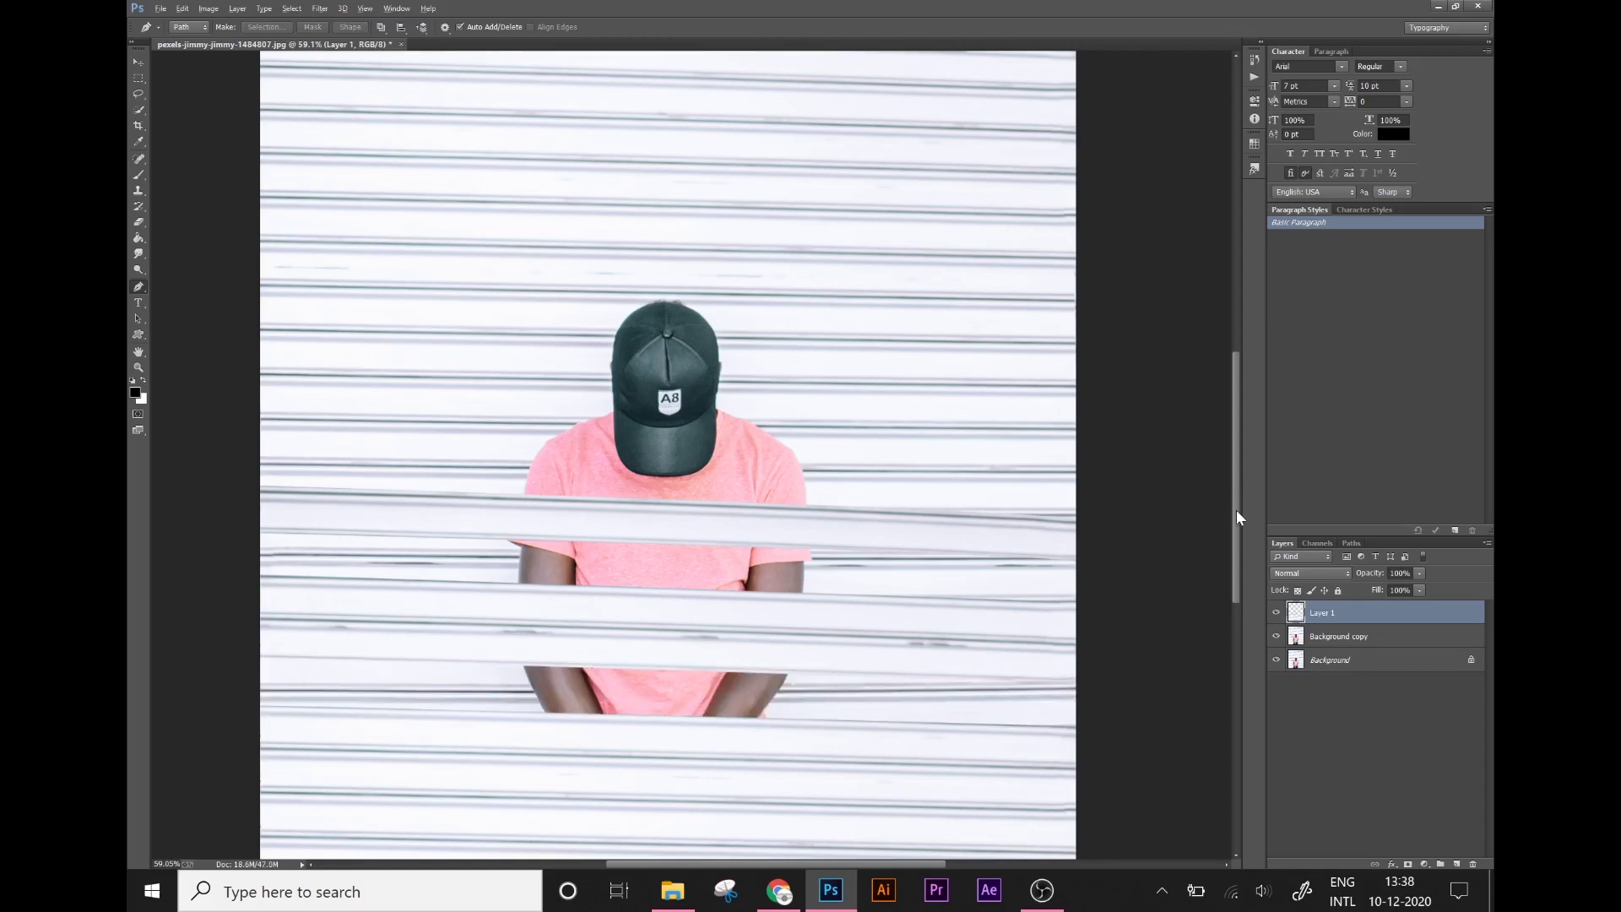
Step: Trace a Pen path along the lower right side, then undo the misplaced points
left_click_drag(1237, 509, 1234, 549)
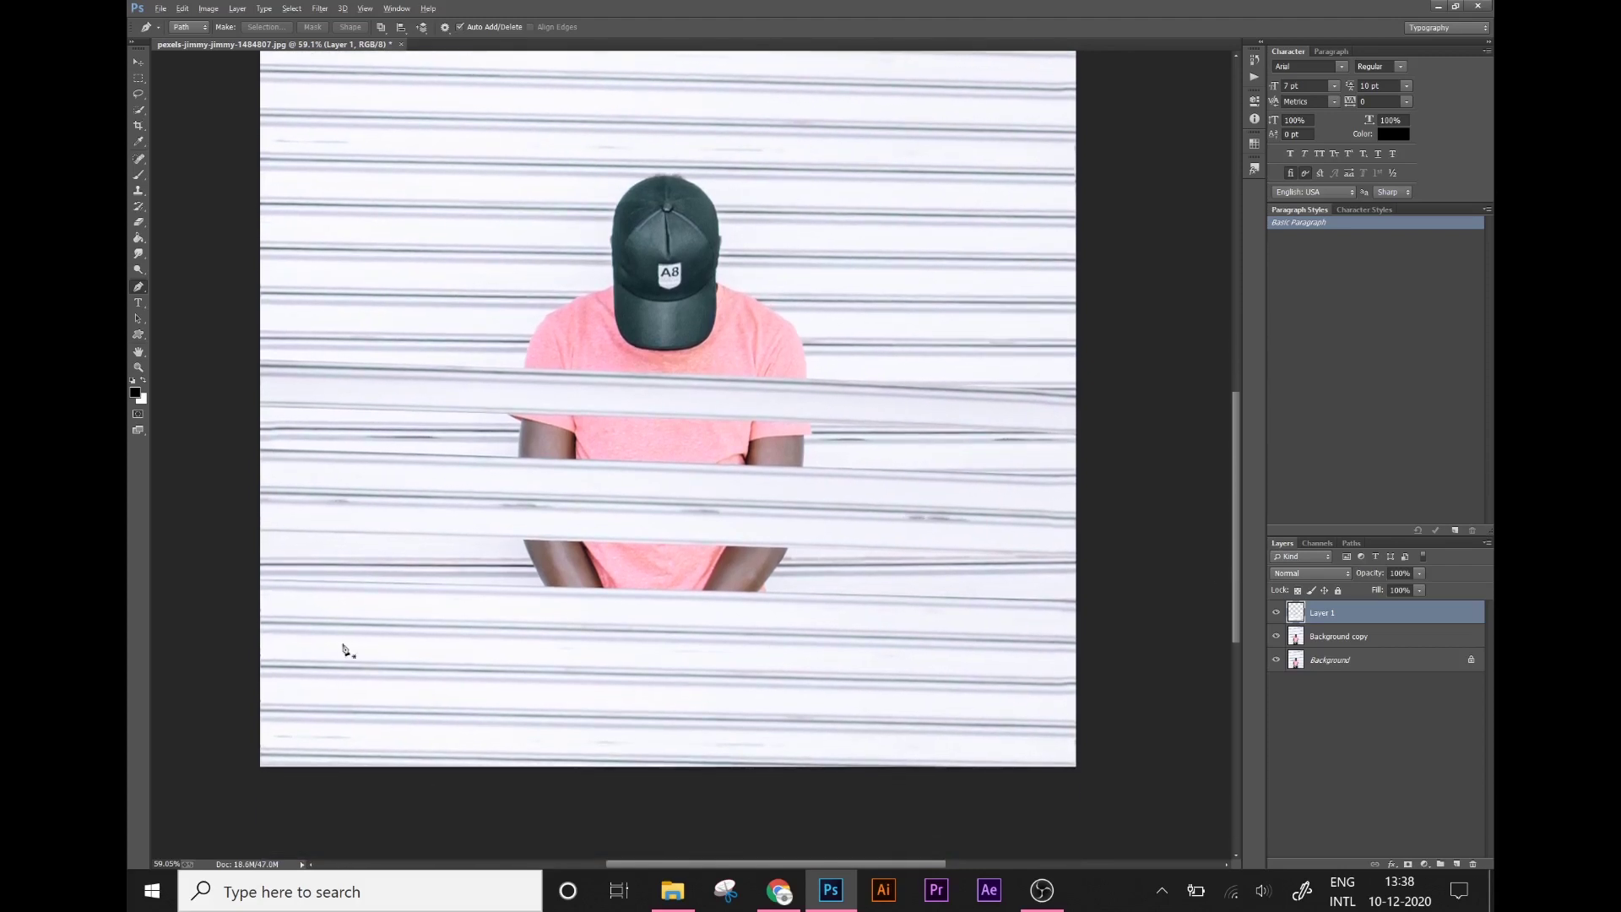
left_click(242, 667)
left_click_drag(1082, 682, 1101, 690)
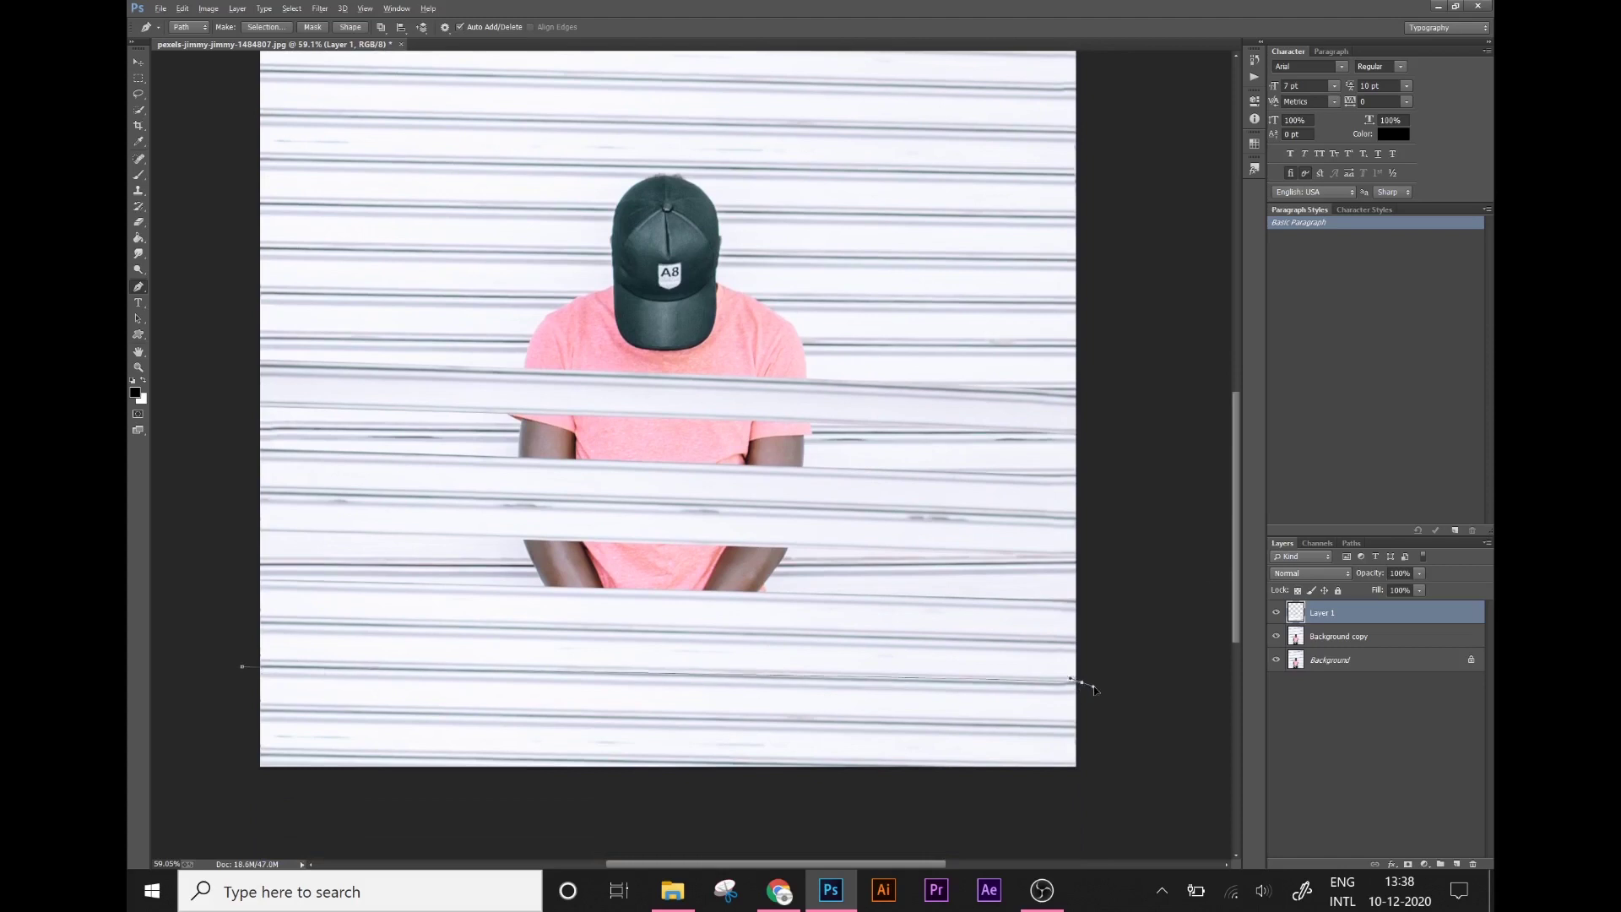
left_click(1109, 731)
left_click(1073, 727)
left_click_drag(249, 713, 230, 716)
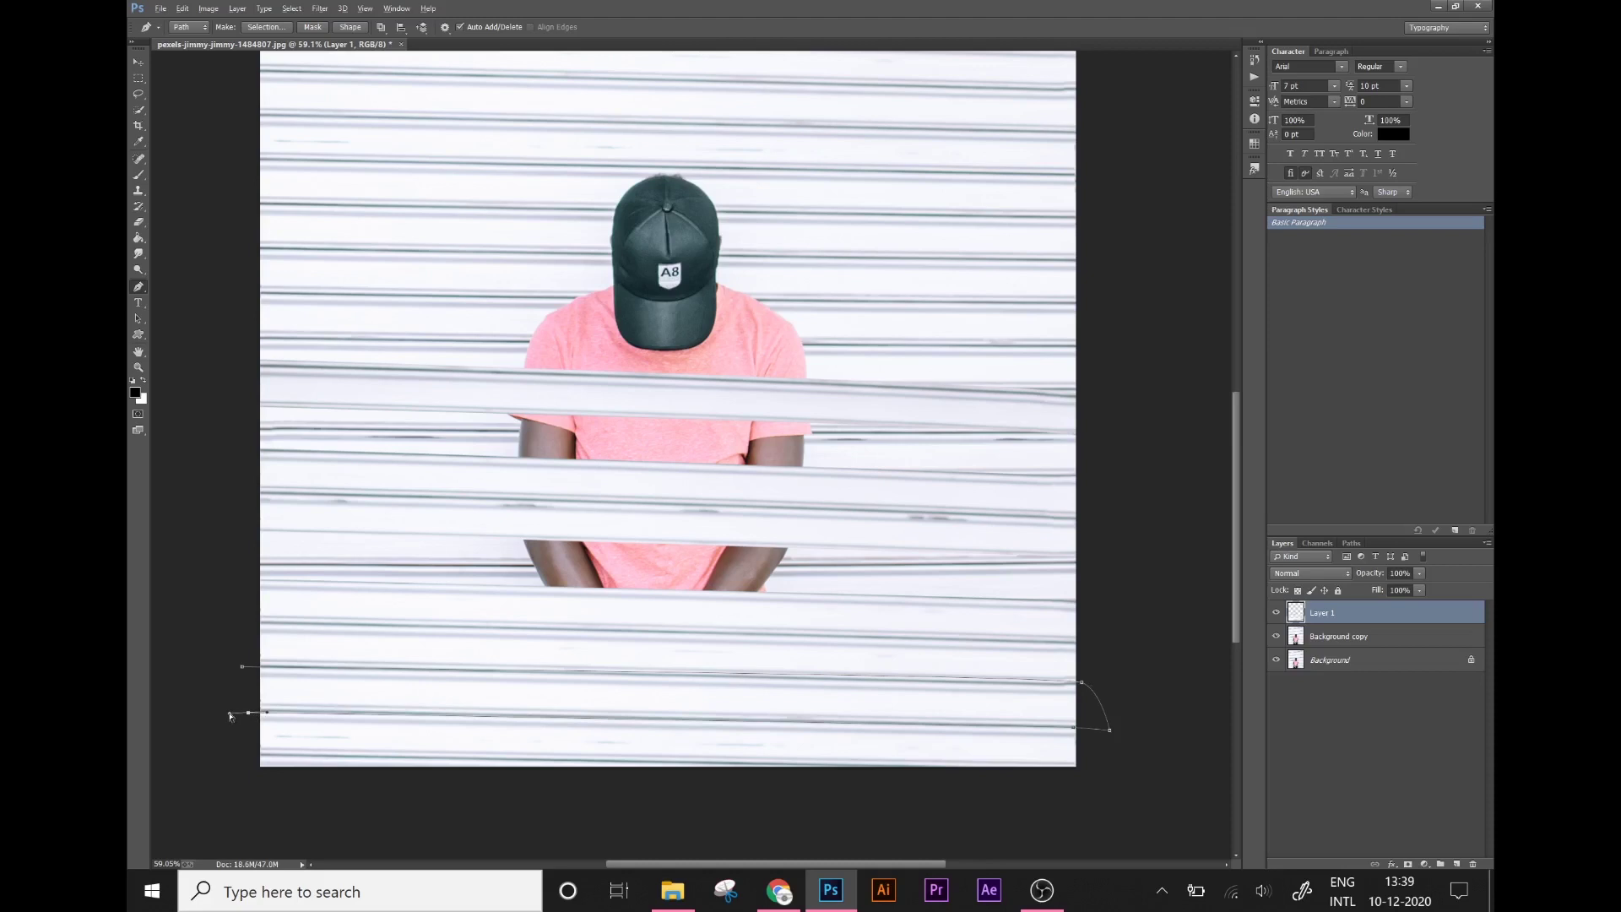
key("ctrl+alt+z")
key("ctrl+alt+z")
Step: Outline the lowest strip, delete it to reveal the hands and trousers, and deselect
left_click(1149, 776)
left_click(509, 807)
left_click(181, 788)
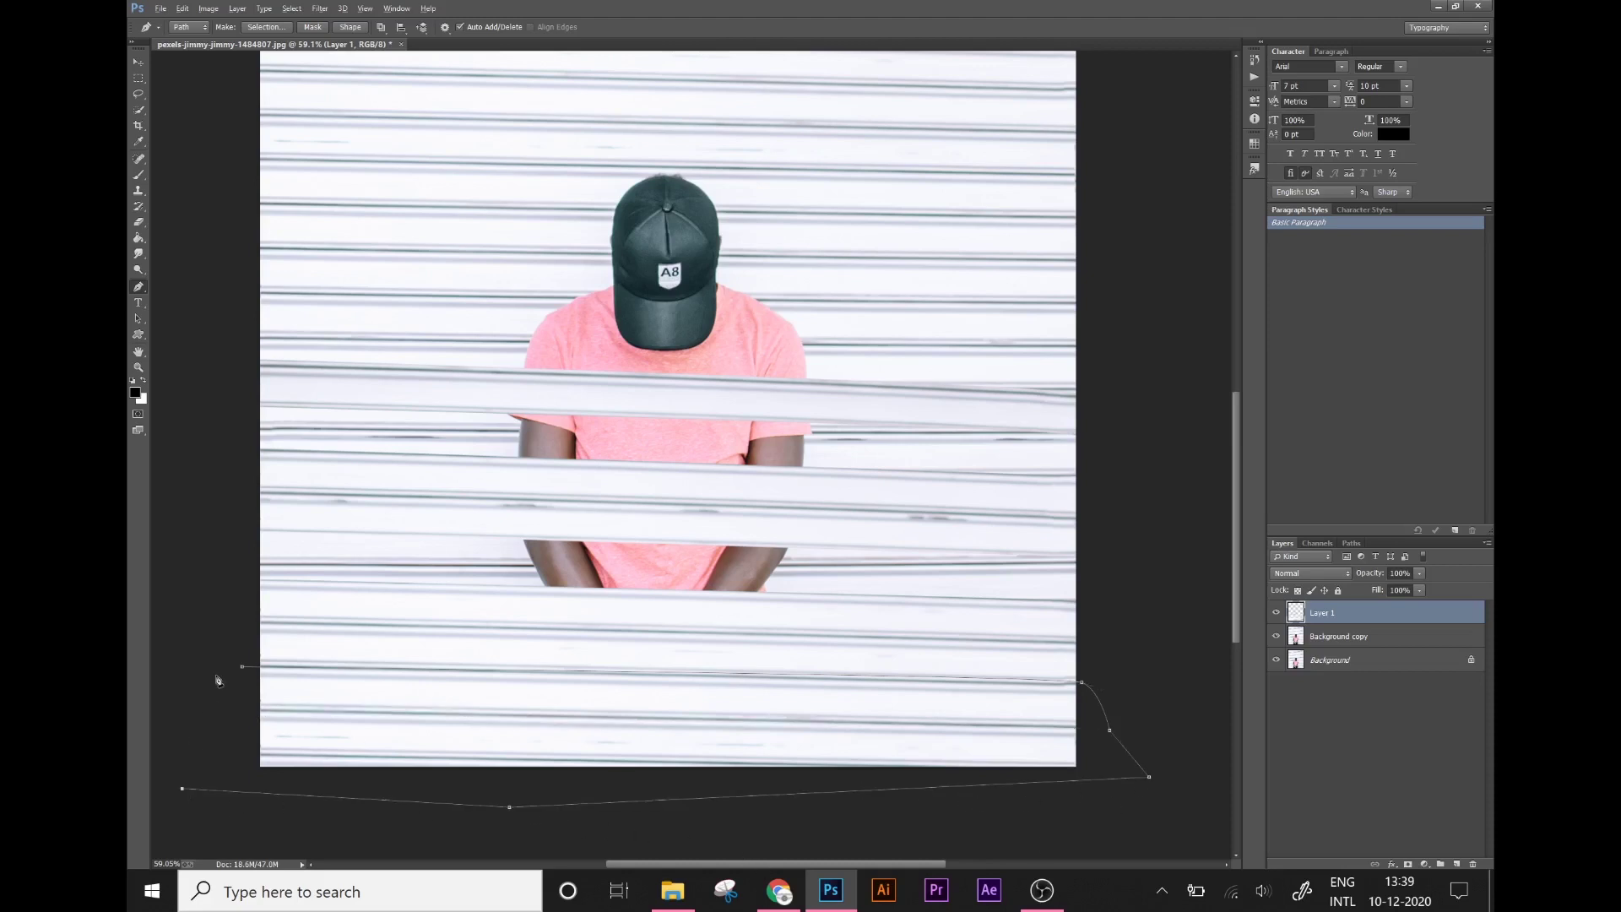
left_click(218, 681)
key("ctrl+Return")
key("Delete")
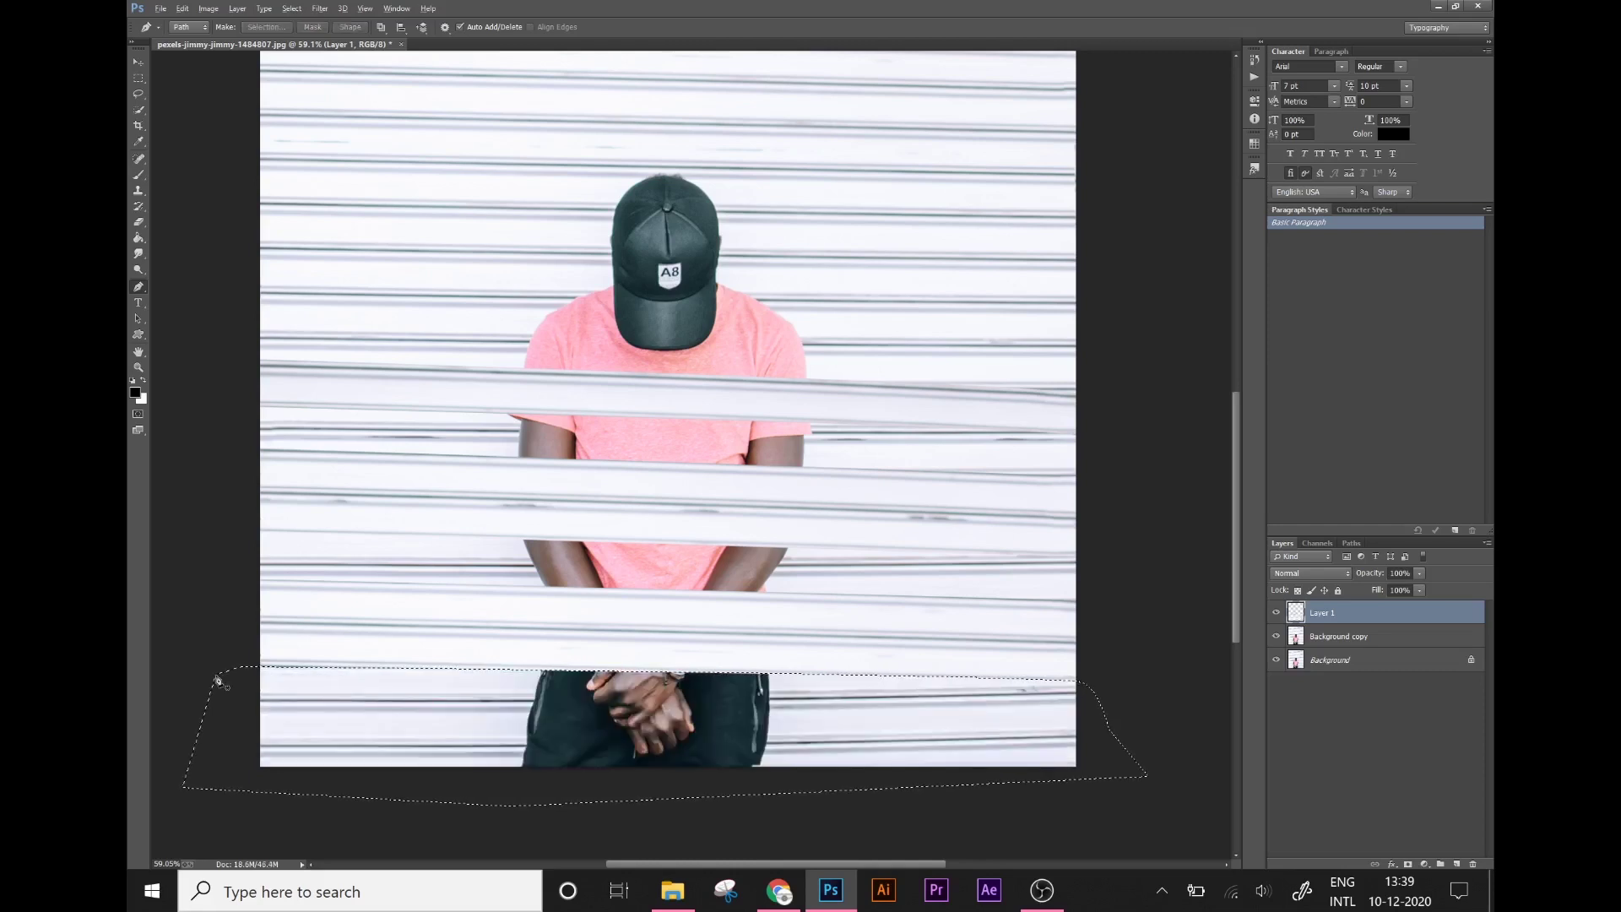
key("ctrl+d")
left_click(144, 337)
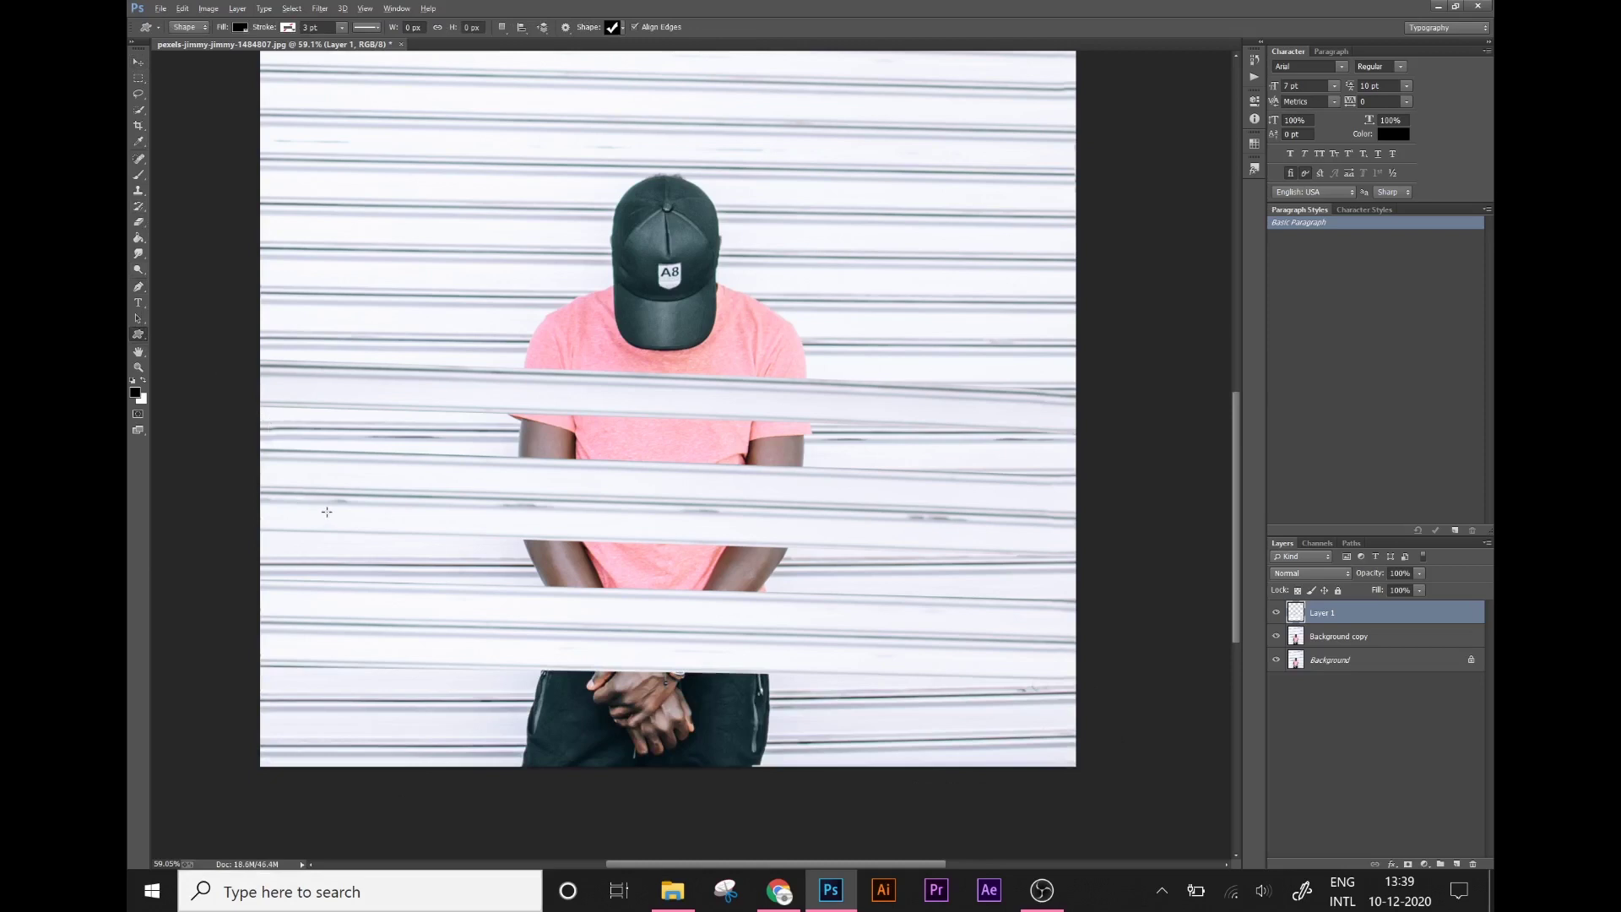
Step: Shift the white stripes down slightly and put Layer 1 into Warp mode
left_click(133, 62)
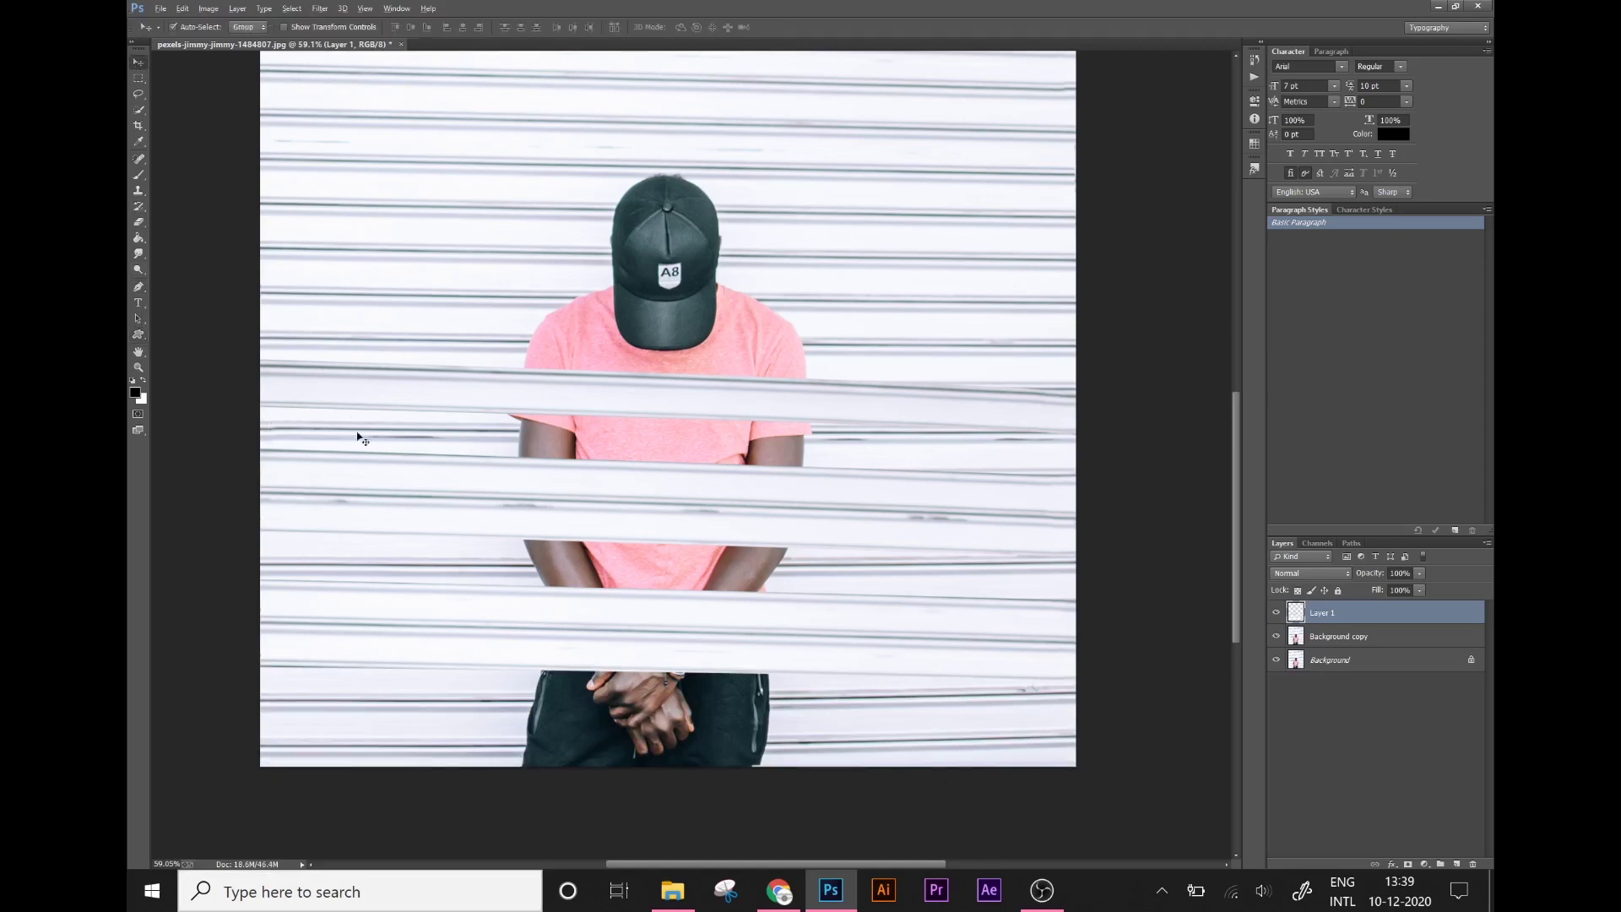
left_click_drag(356, 495, 354, 515)
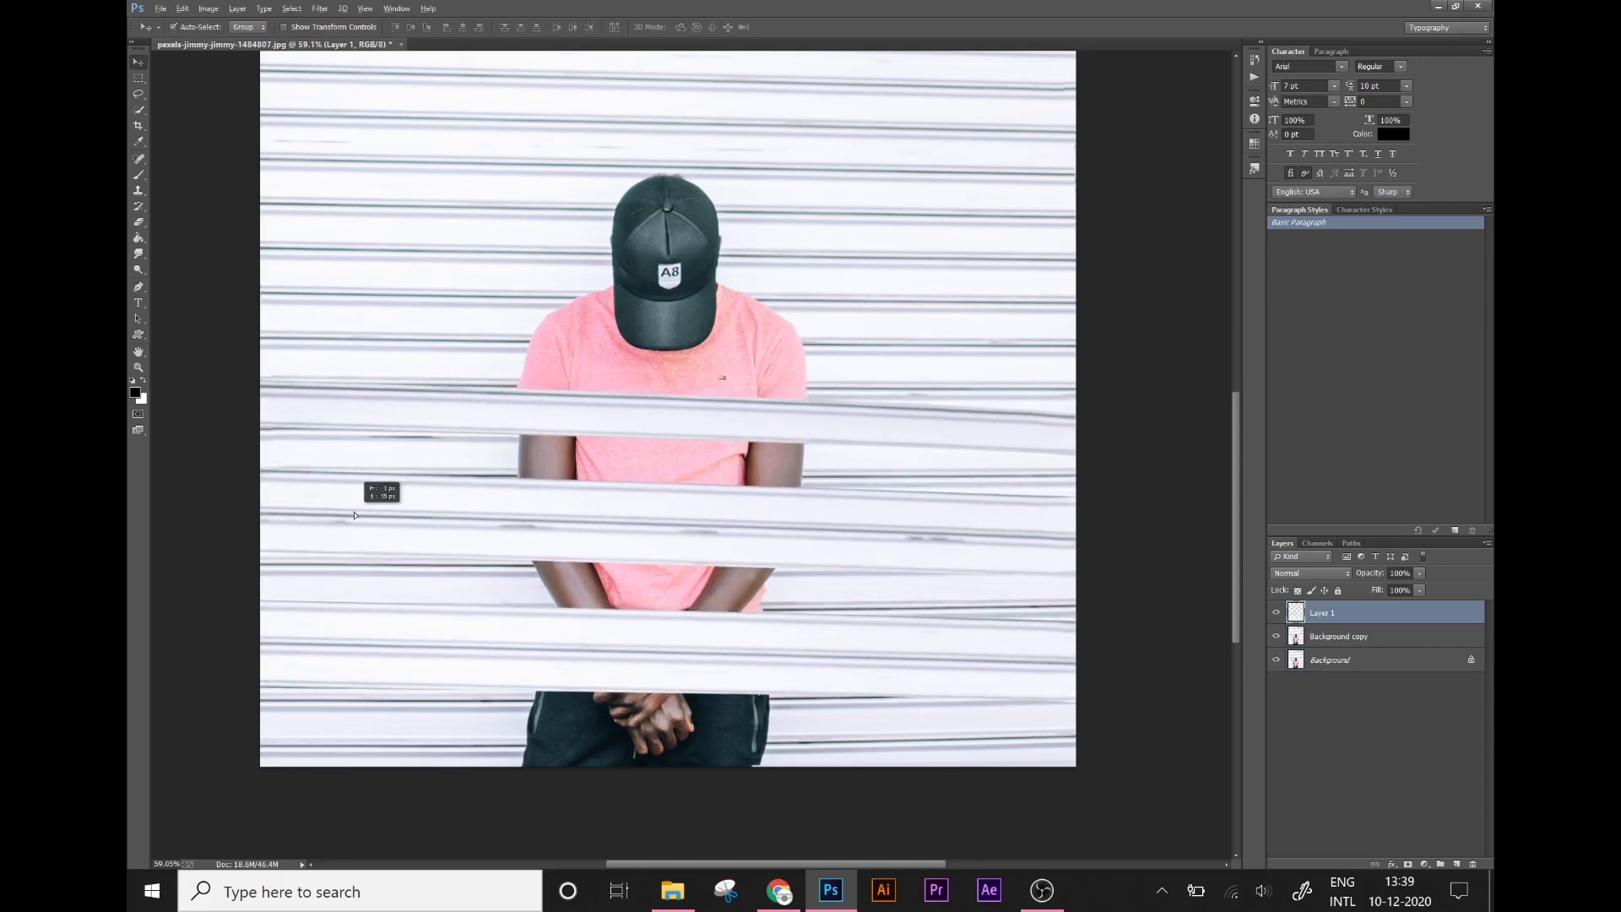
key("ctrl+t")
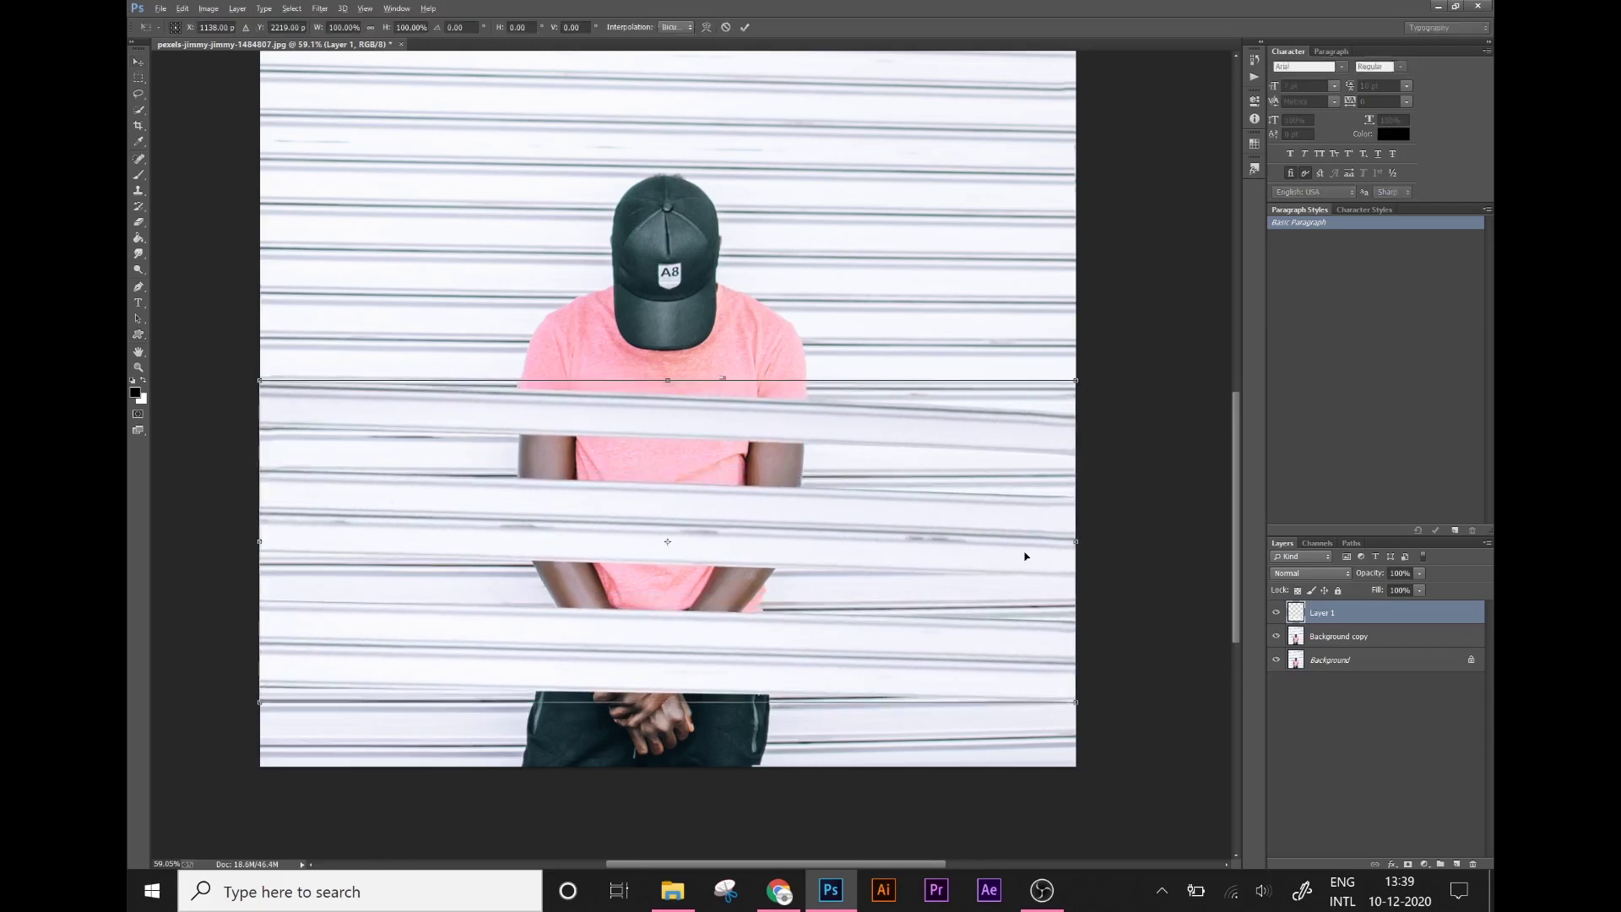
right_click(1028, 550)
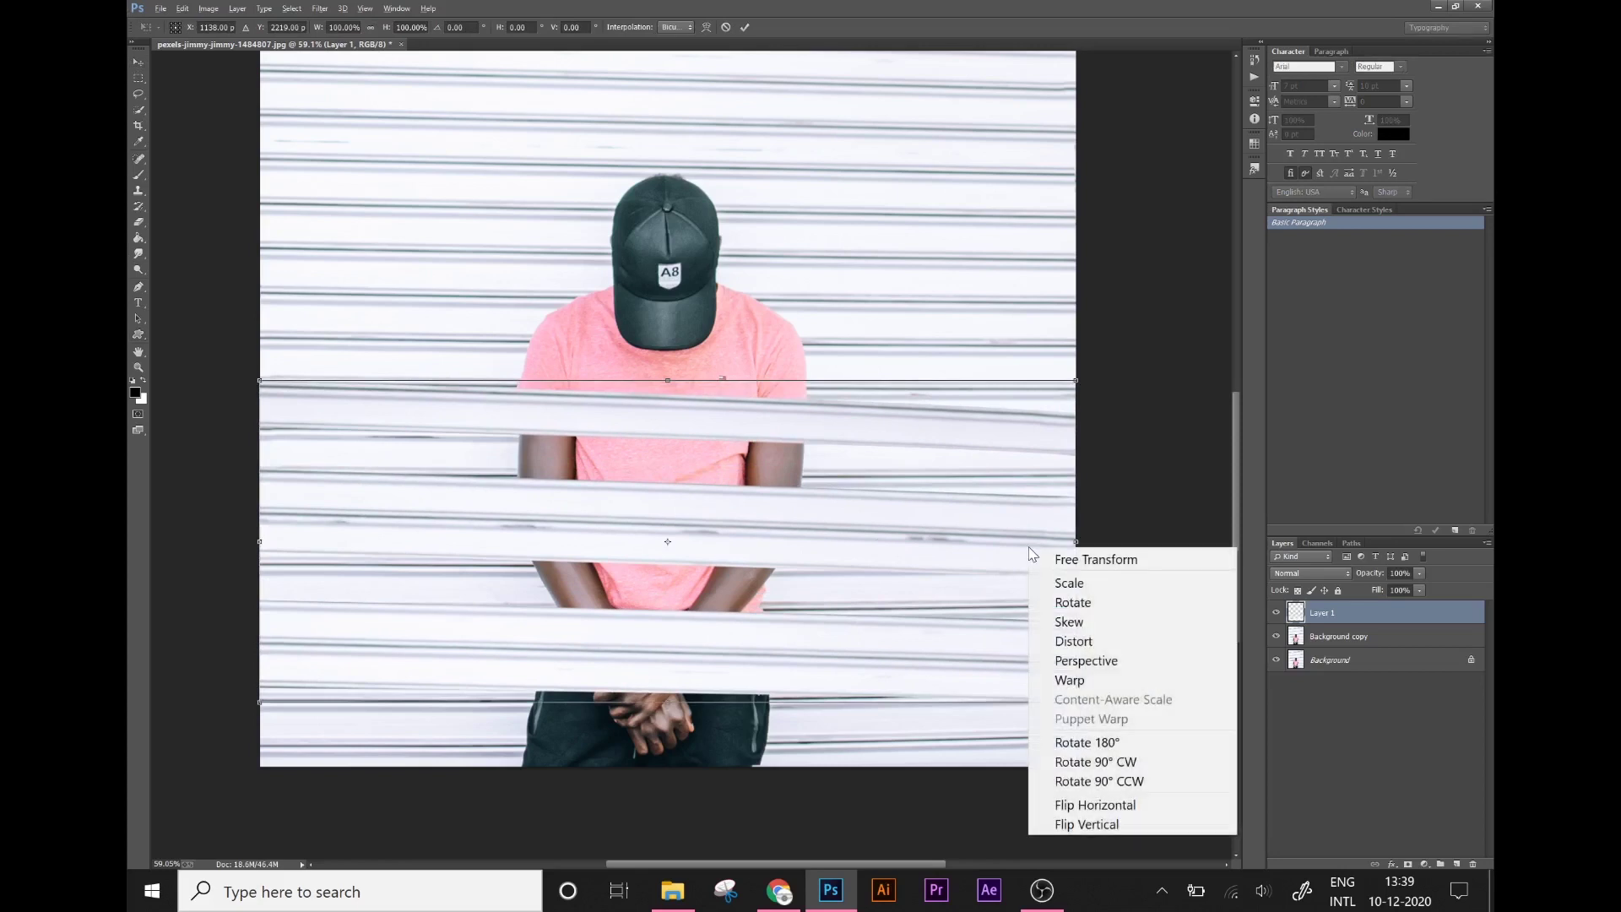
left_click(1080, 675)
Step: Bend the stripes with the warp handles to follow the shutter lines and commit
left_click_drag(1060, 430, 1057, 401)
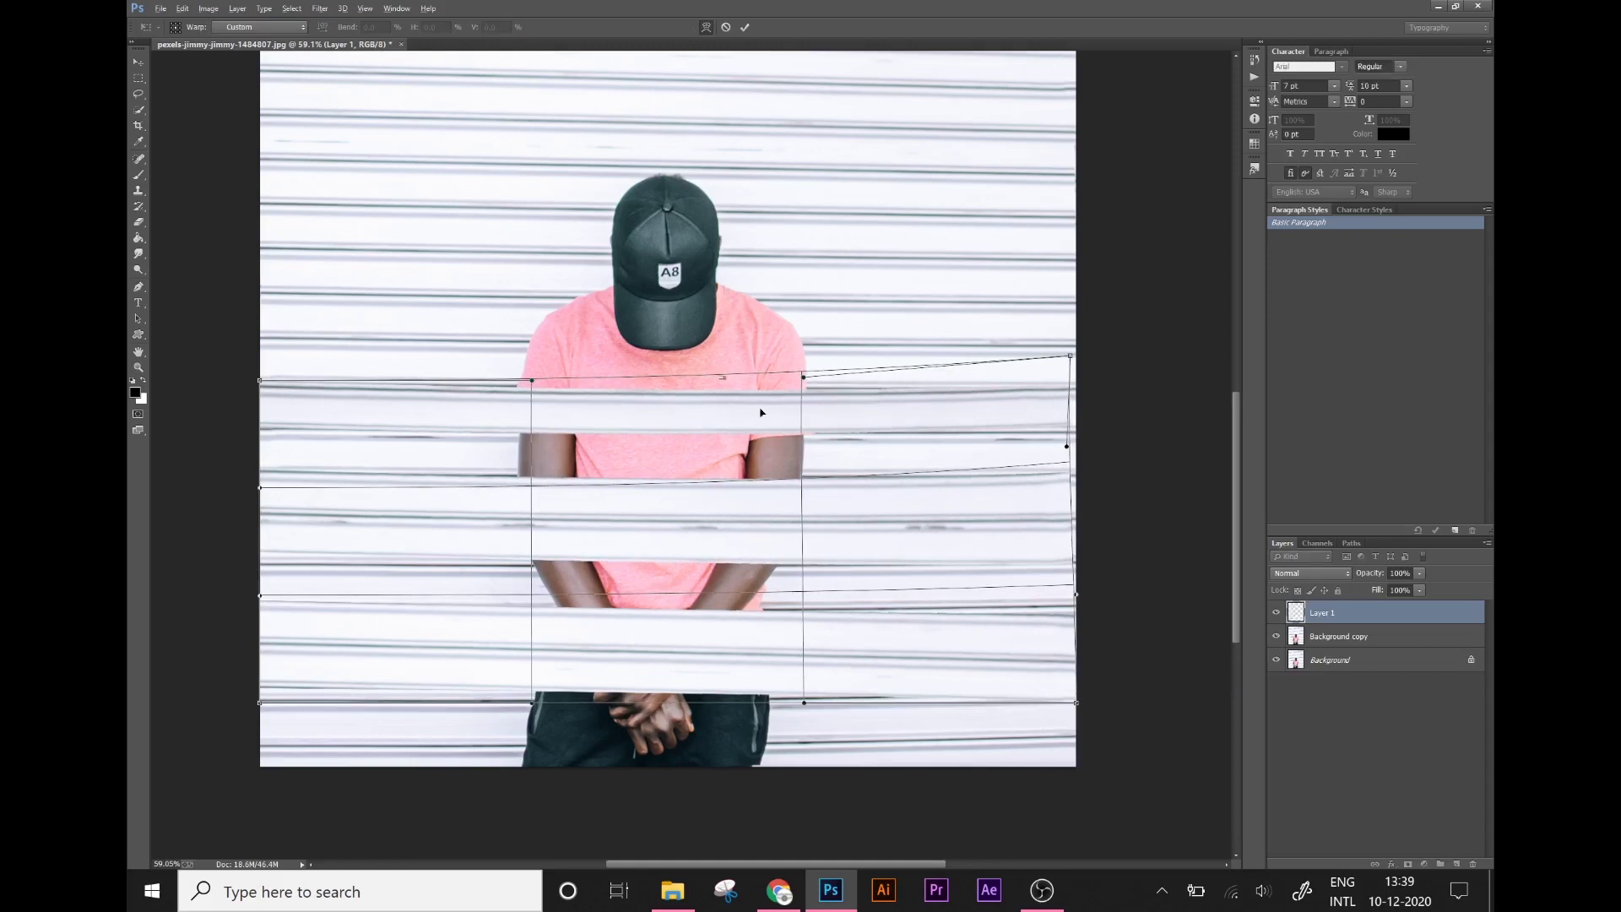
left_click_drag(707, 412, 706, 408)
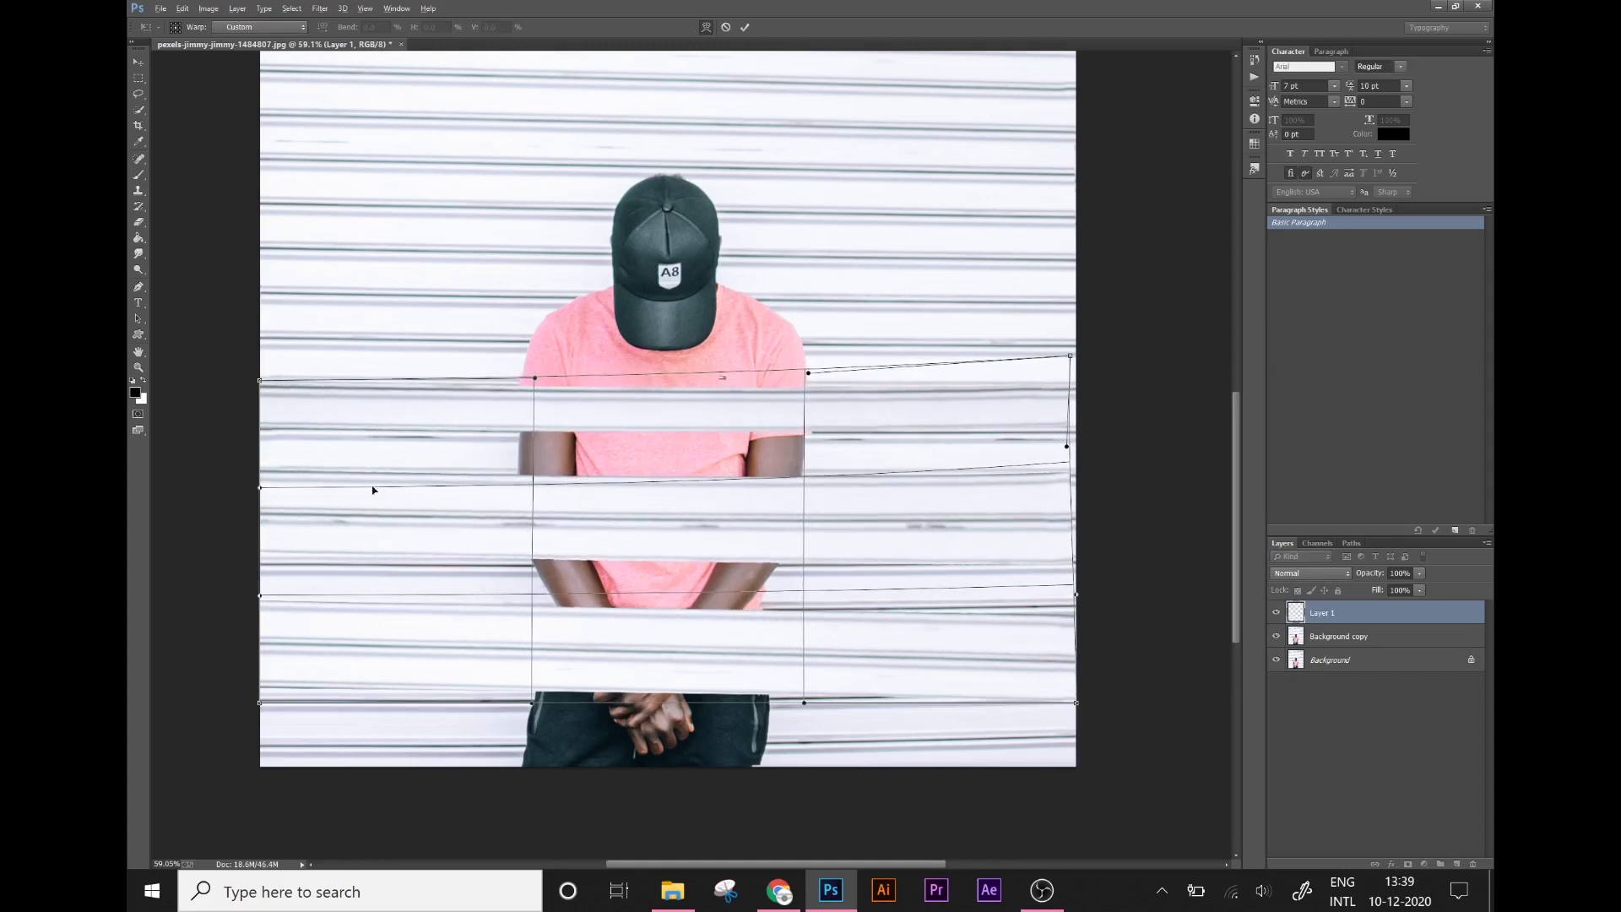
left_click_drag(267, 504, 265, 502)
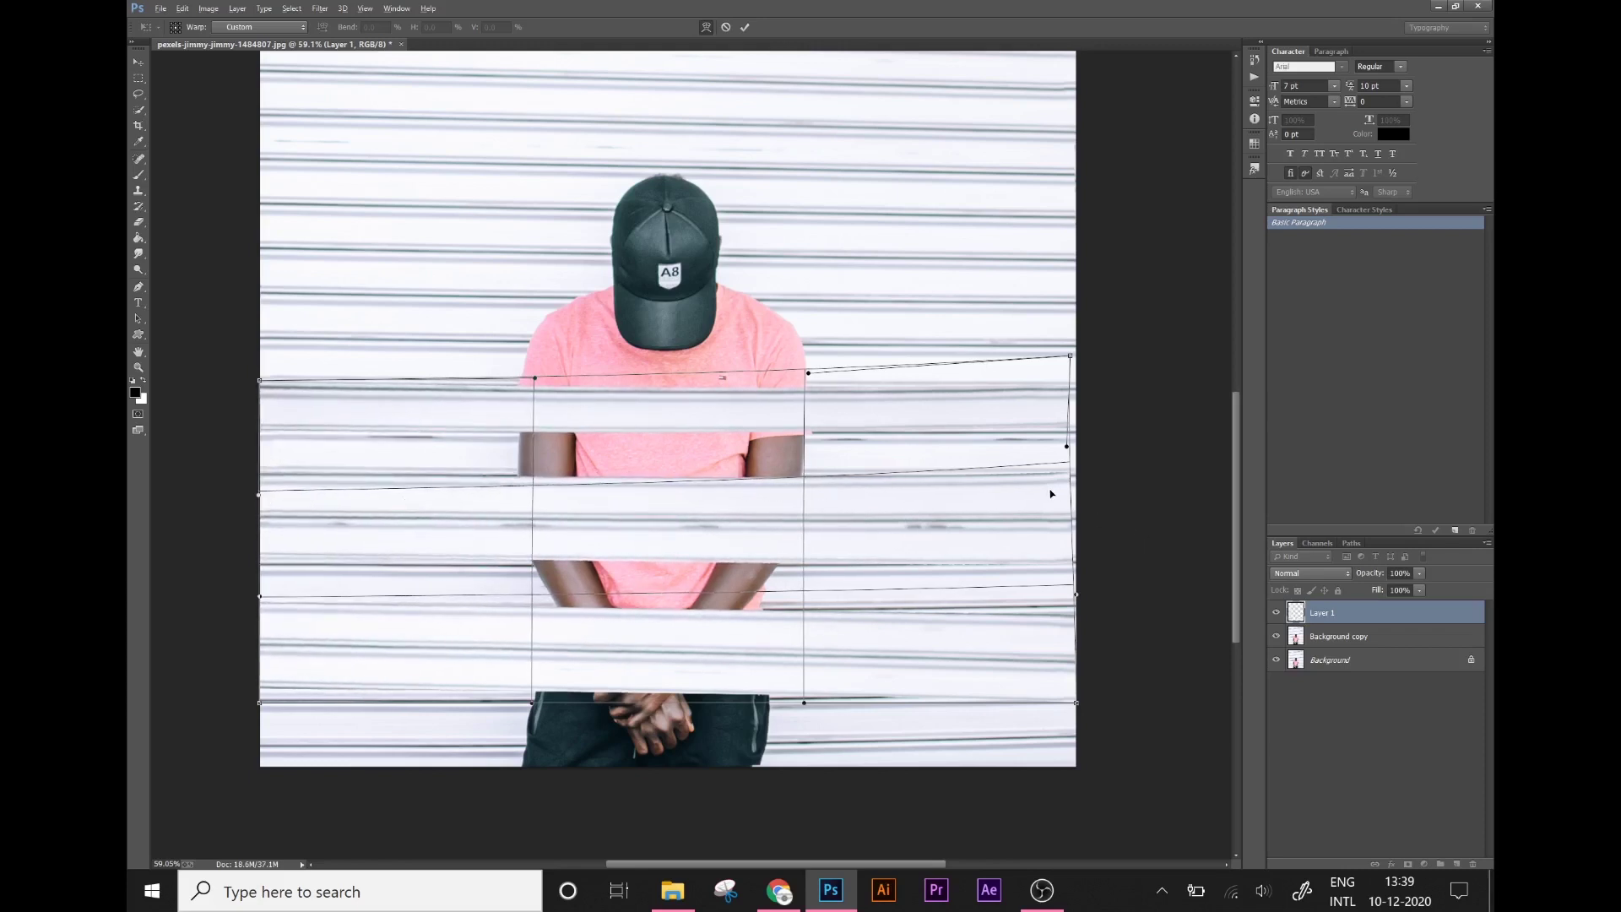
left_click_drag(1051, 493, 1058, 492)
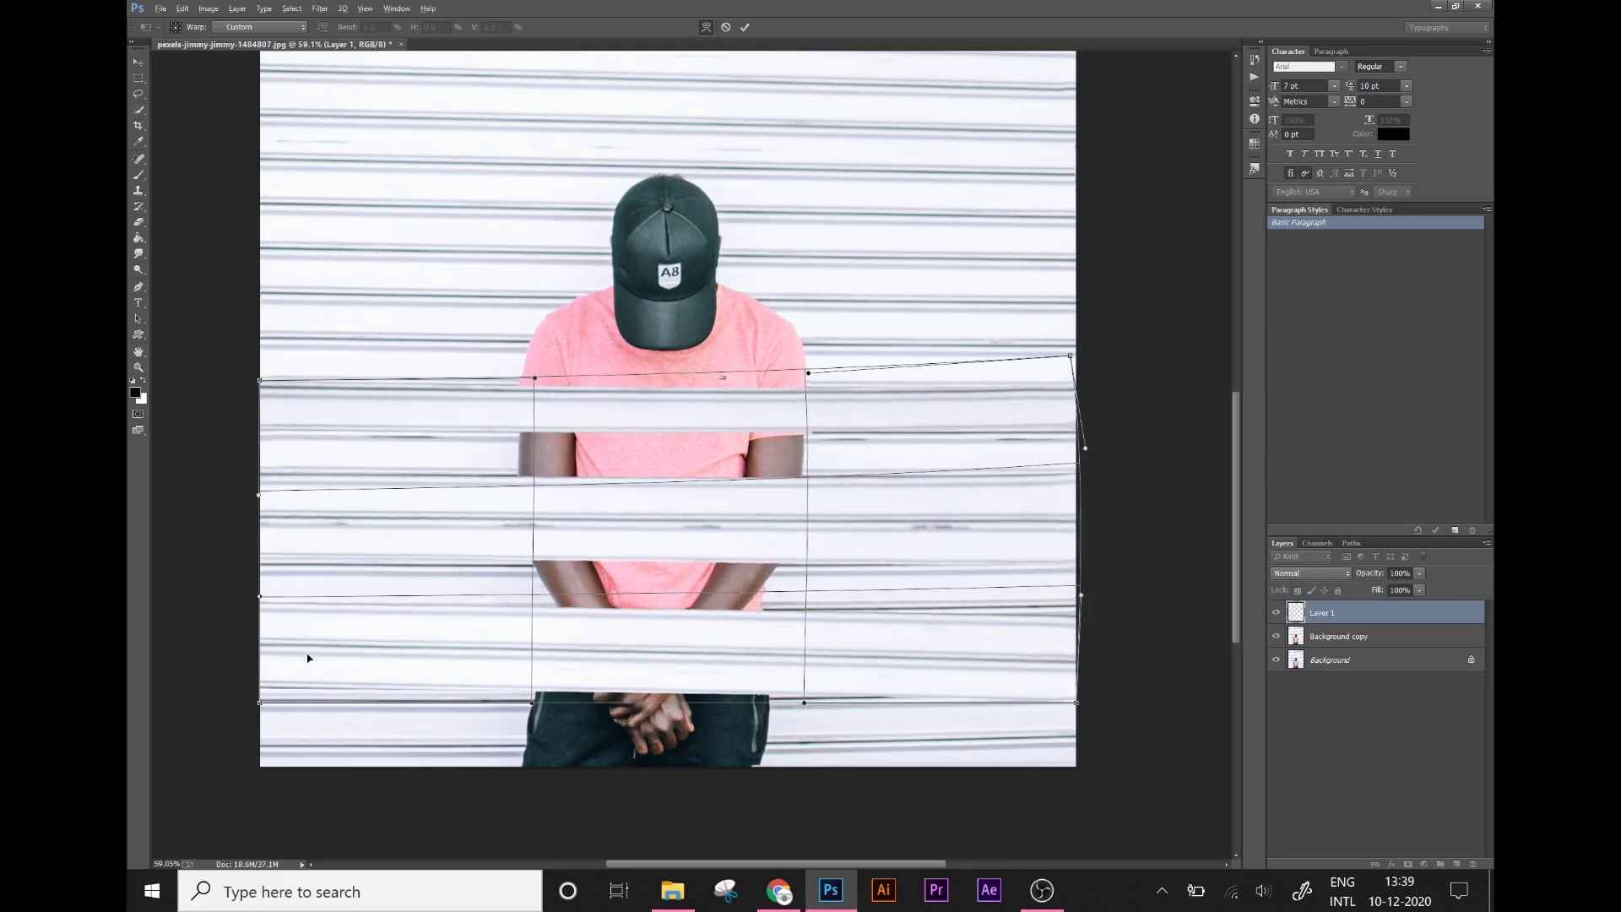
left_click_drag(307, 658, 306, 660)
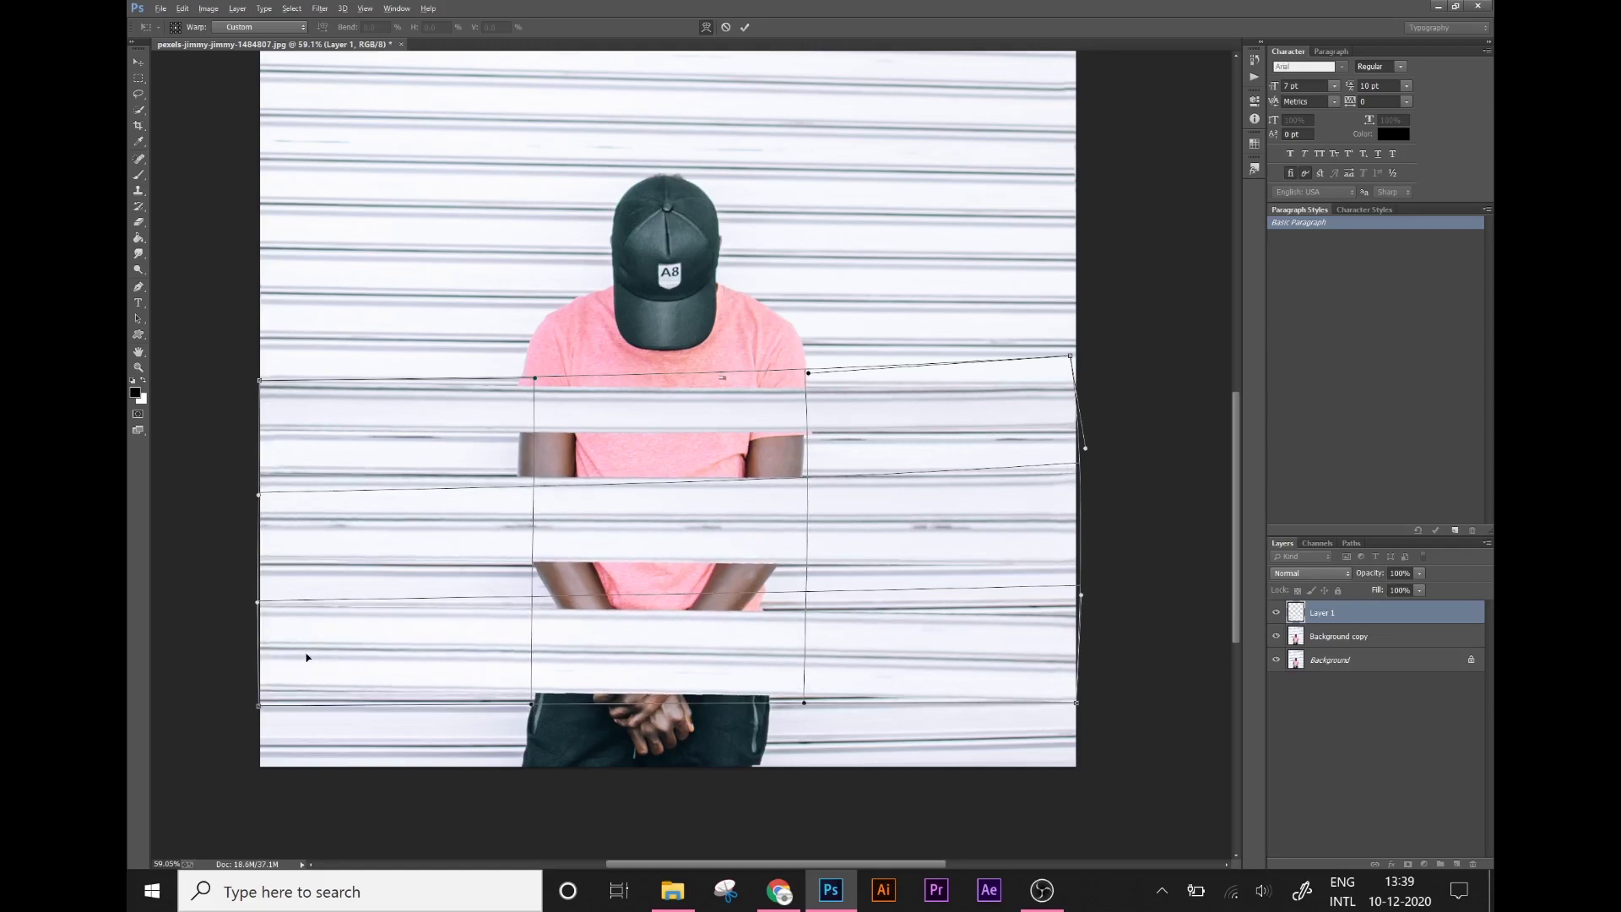
left_click_drag(259, 708, 259, 720)
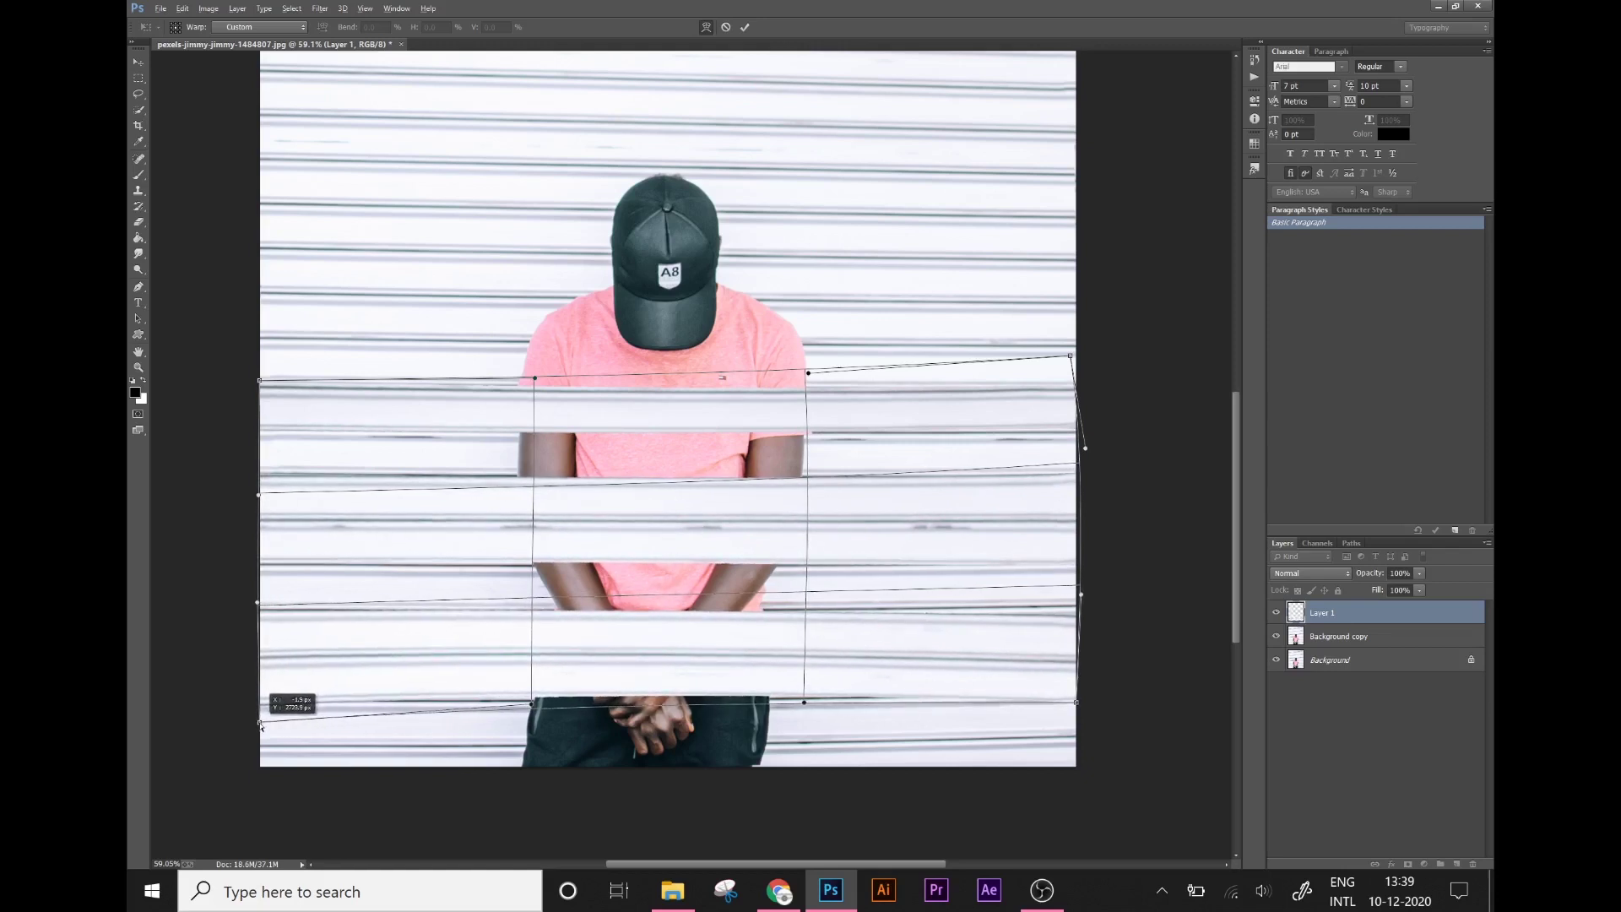
left_click_drag(260, 720, 260, 727)
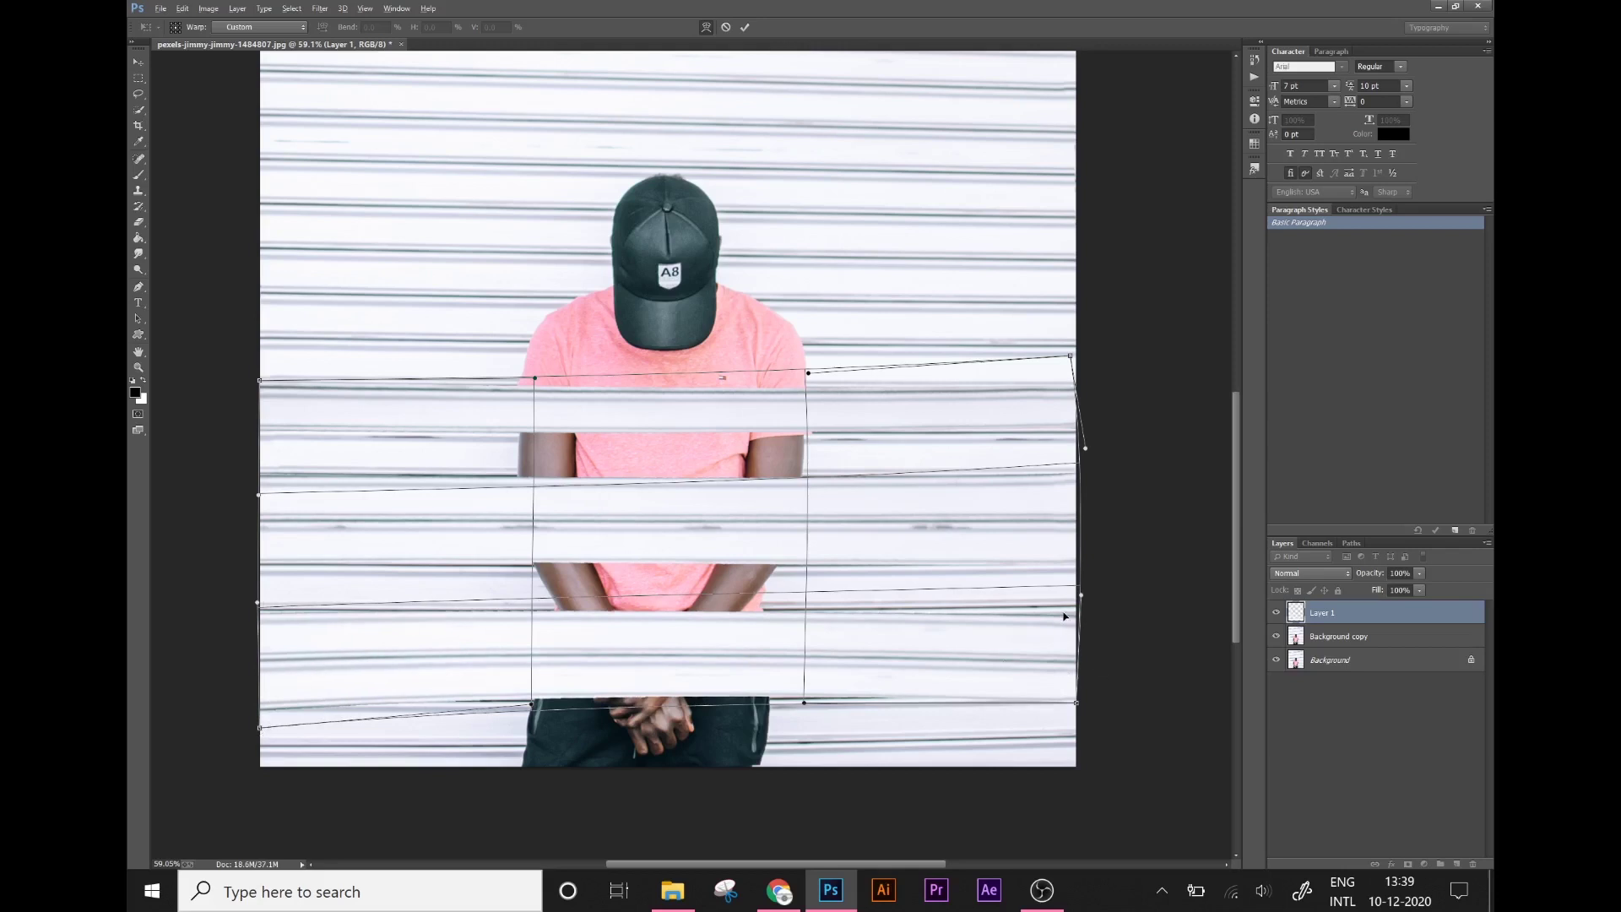
left_click_drag(1065, 617, 1066, 614)
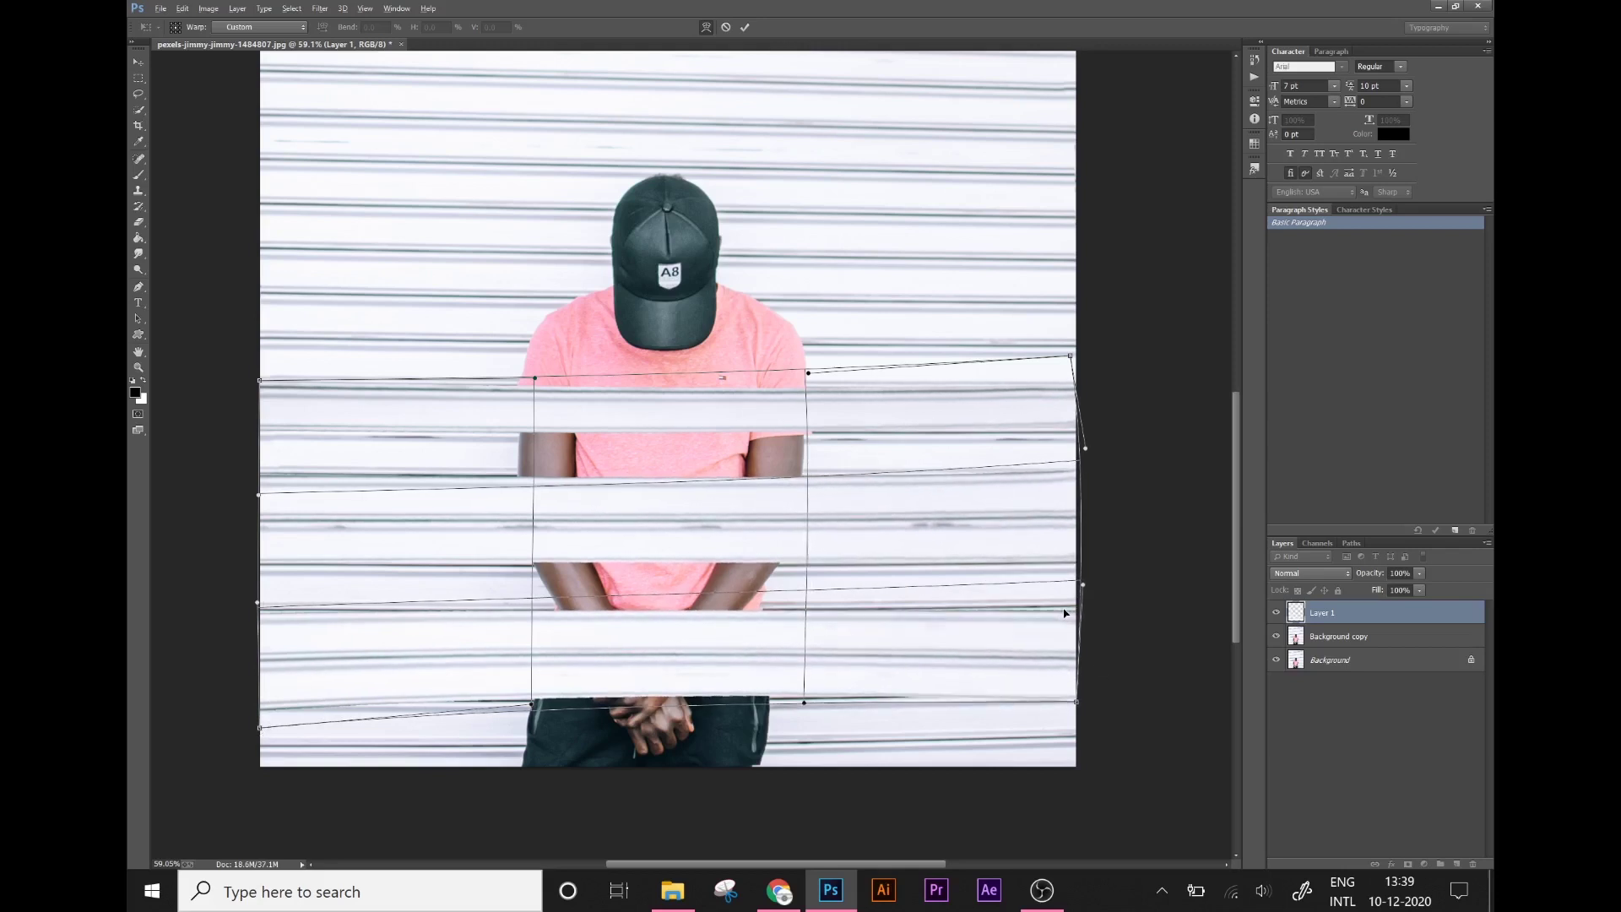
left_click_drag(1080, 464, 1082, 469)
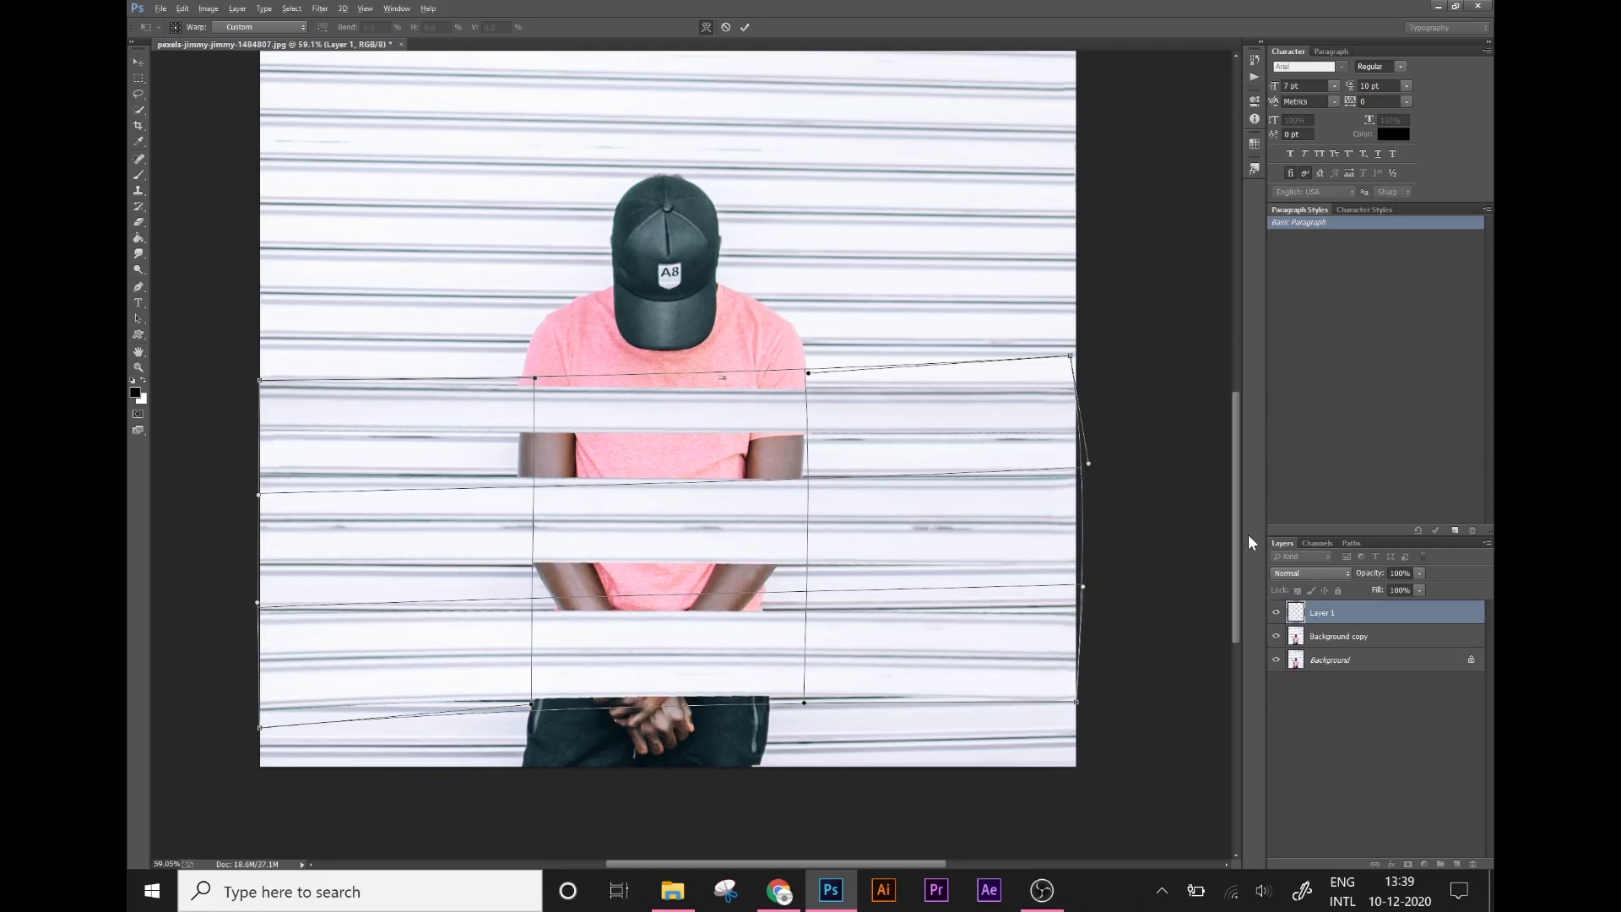
key("Return")
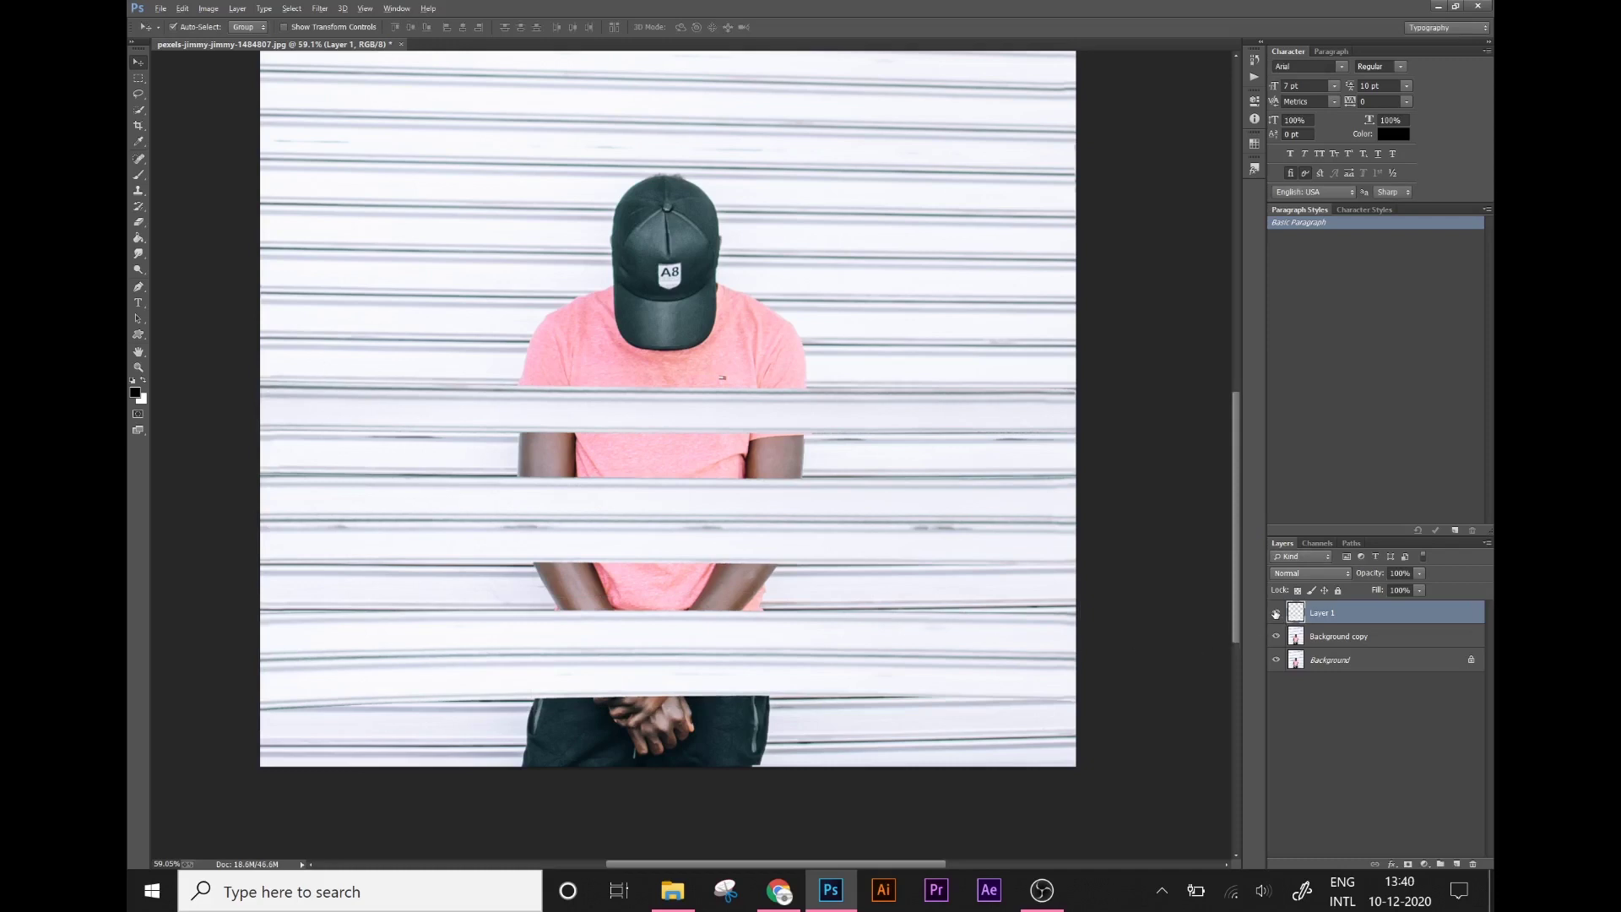
left_click(1276, 614)
key("ctrl+minus")
key("ctrl+minus")
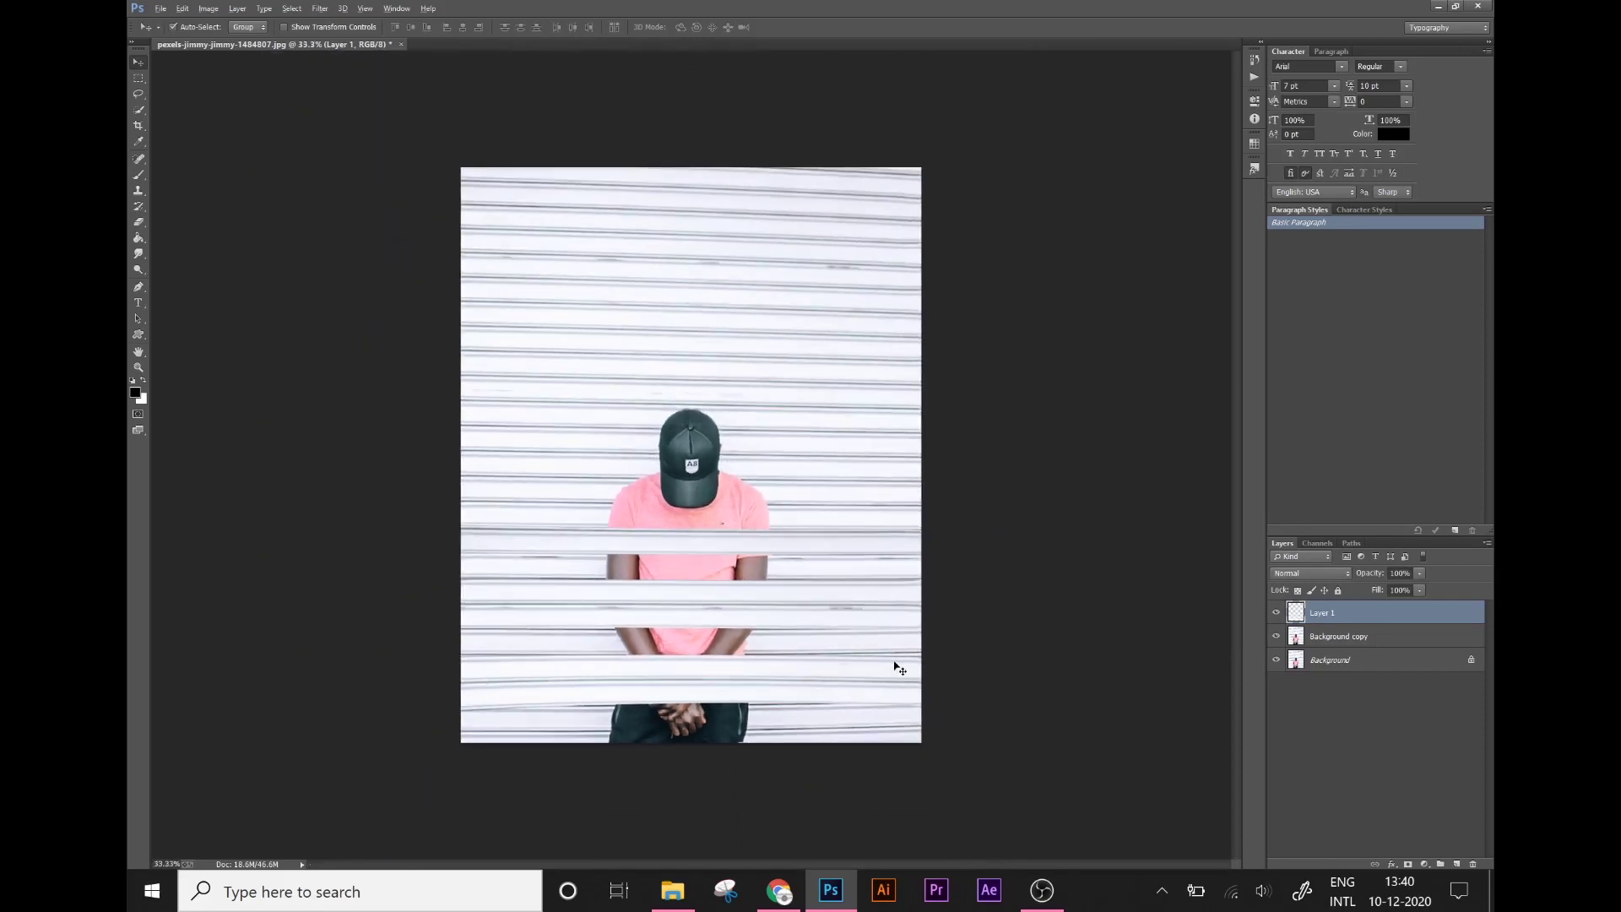
key("ctrl+plus")
key("alt")
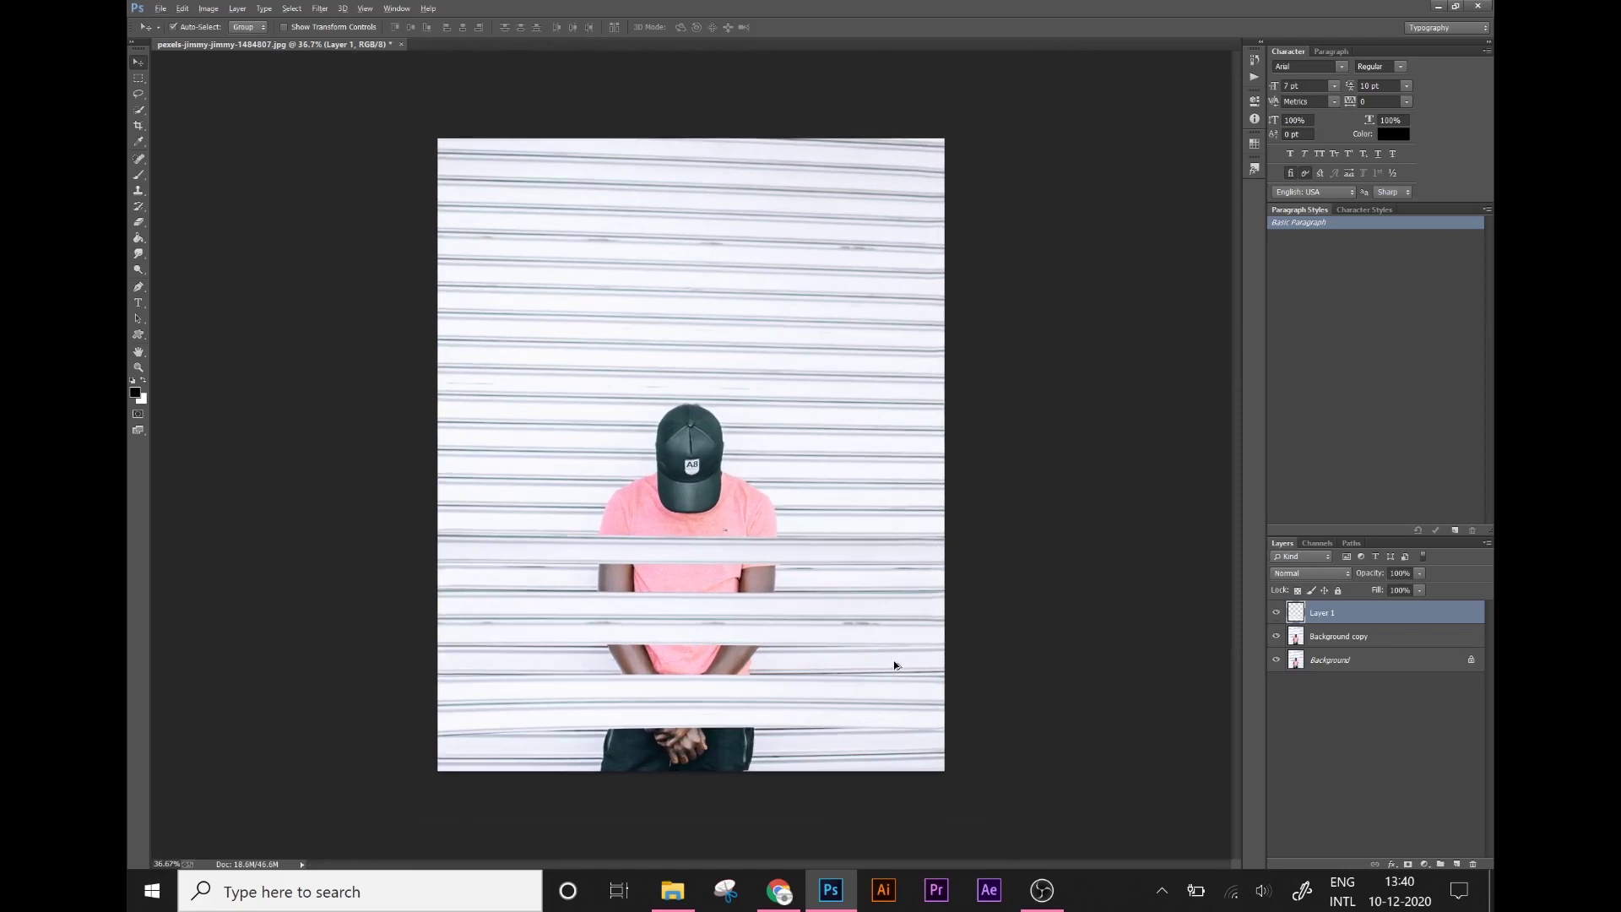
scroll(895, 665, "up", 5)
scroll(596, 574, "down", 2)
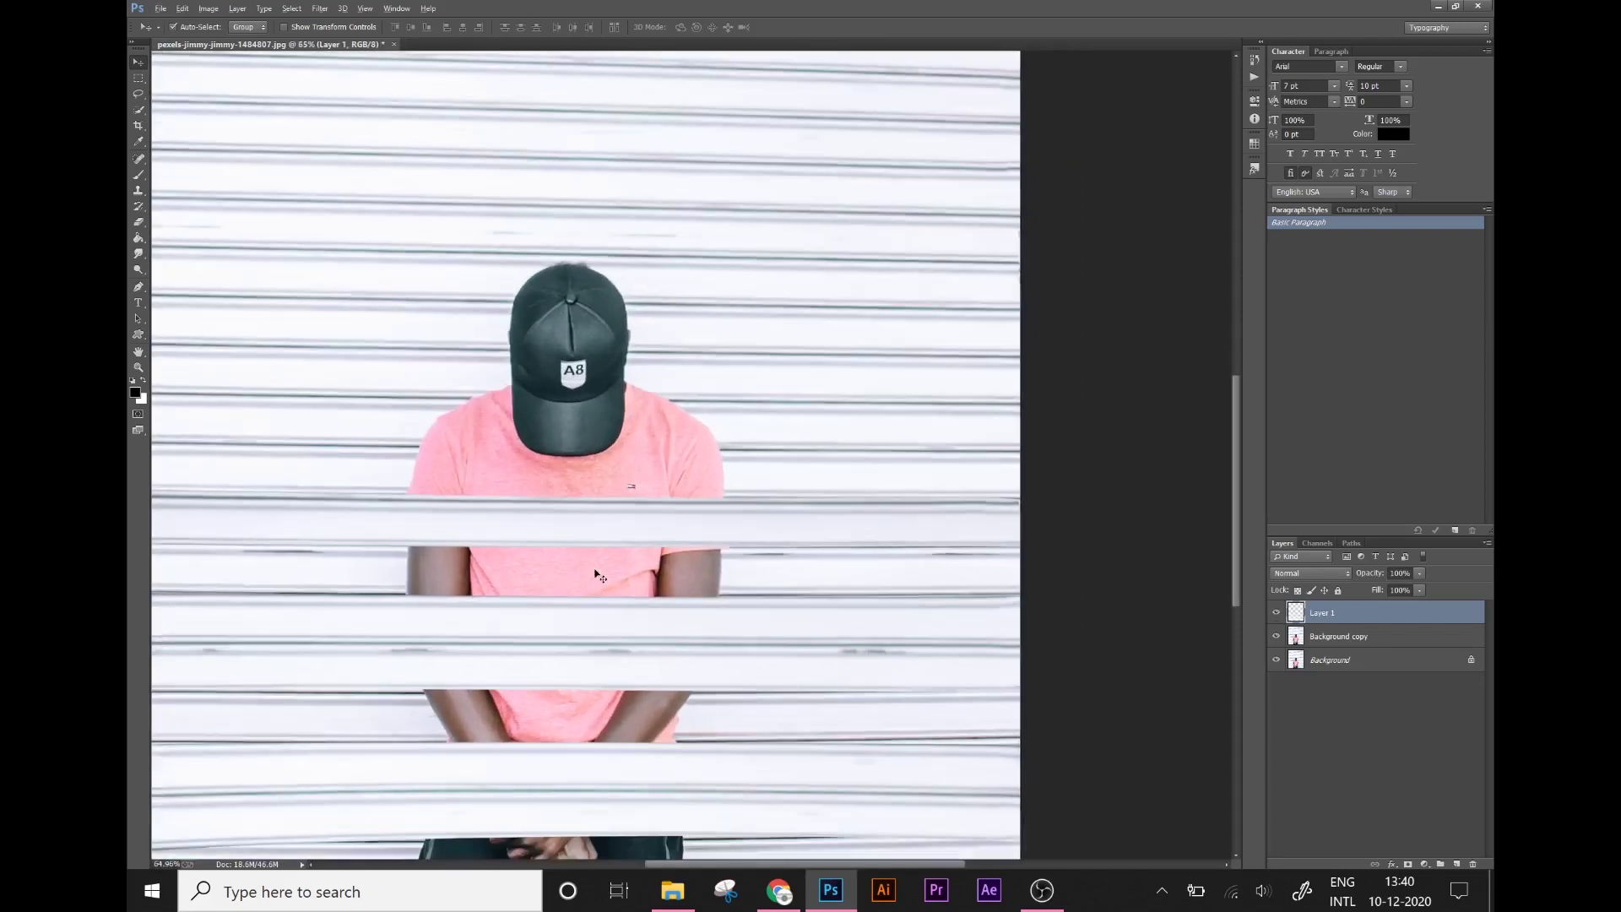
scroll(595, 575, "down", 2)
scroll(596, 575, "down", 1)
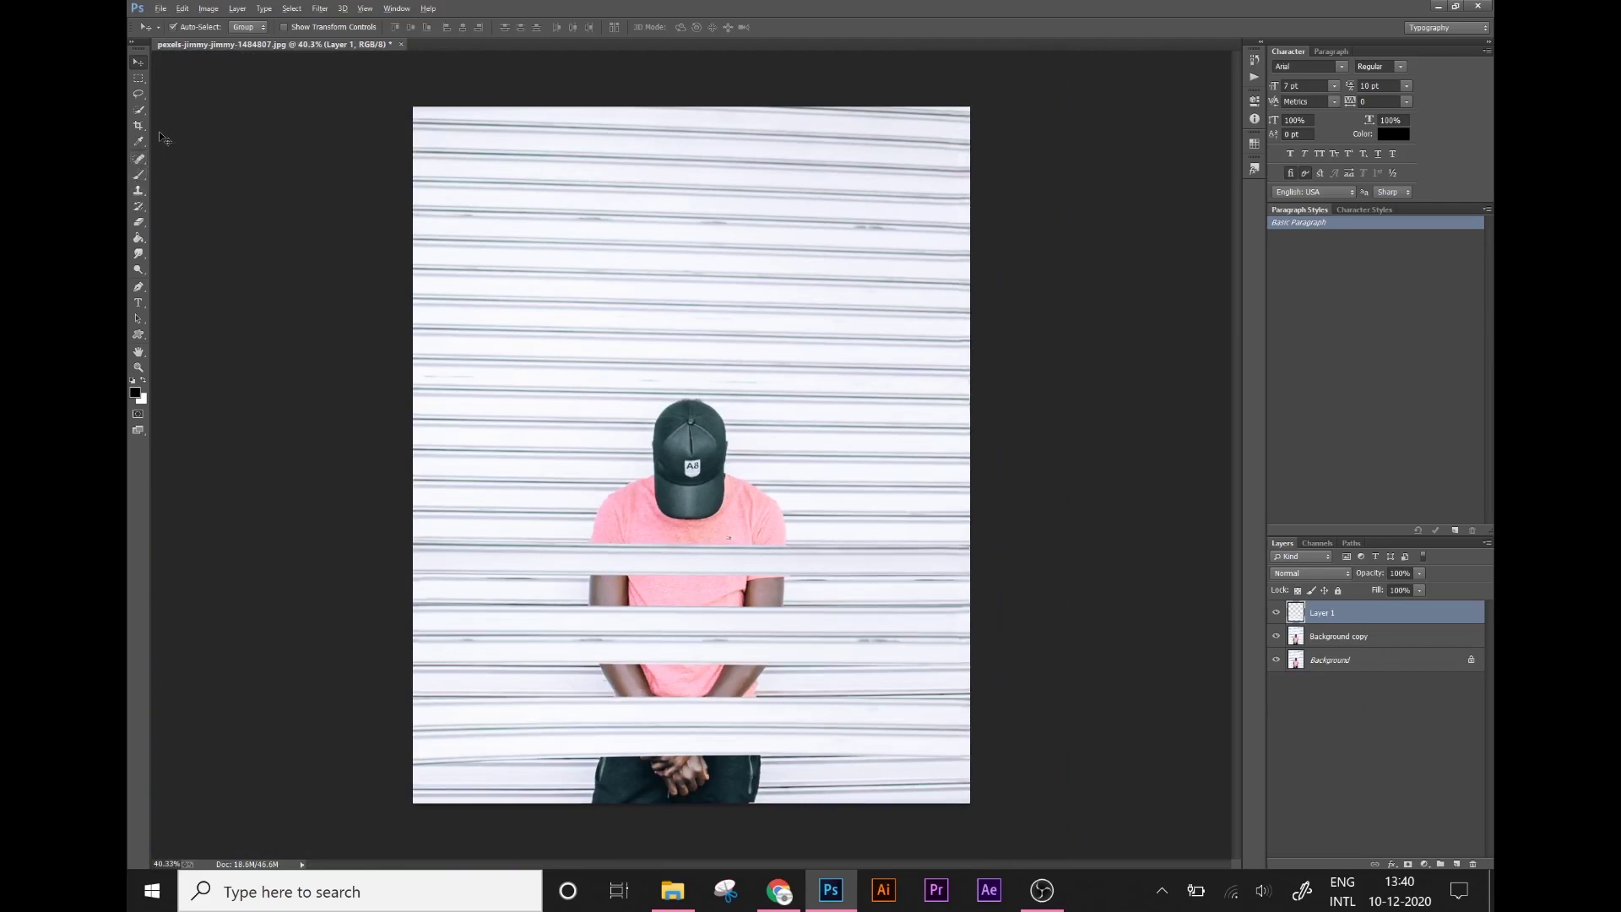
left_click(138, 223)
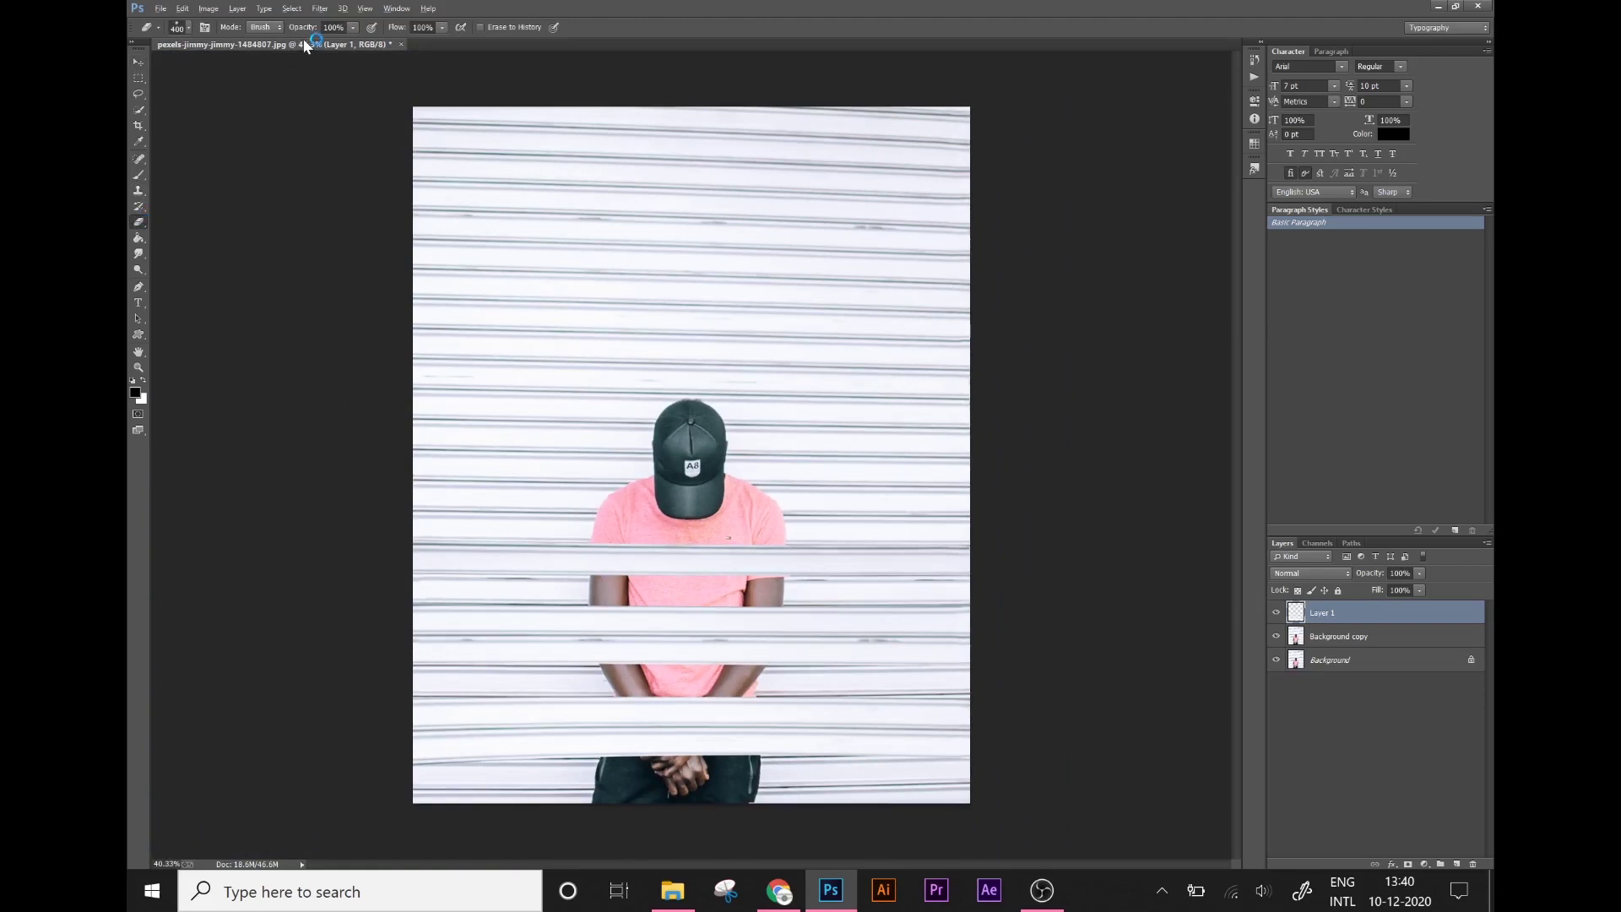
left_click_drag(304, 38, 281, 40)
key("bracketright")
key("bracketright")
key("bracketright")
key("bracketright")
key("bracketright")
key("bracketright")
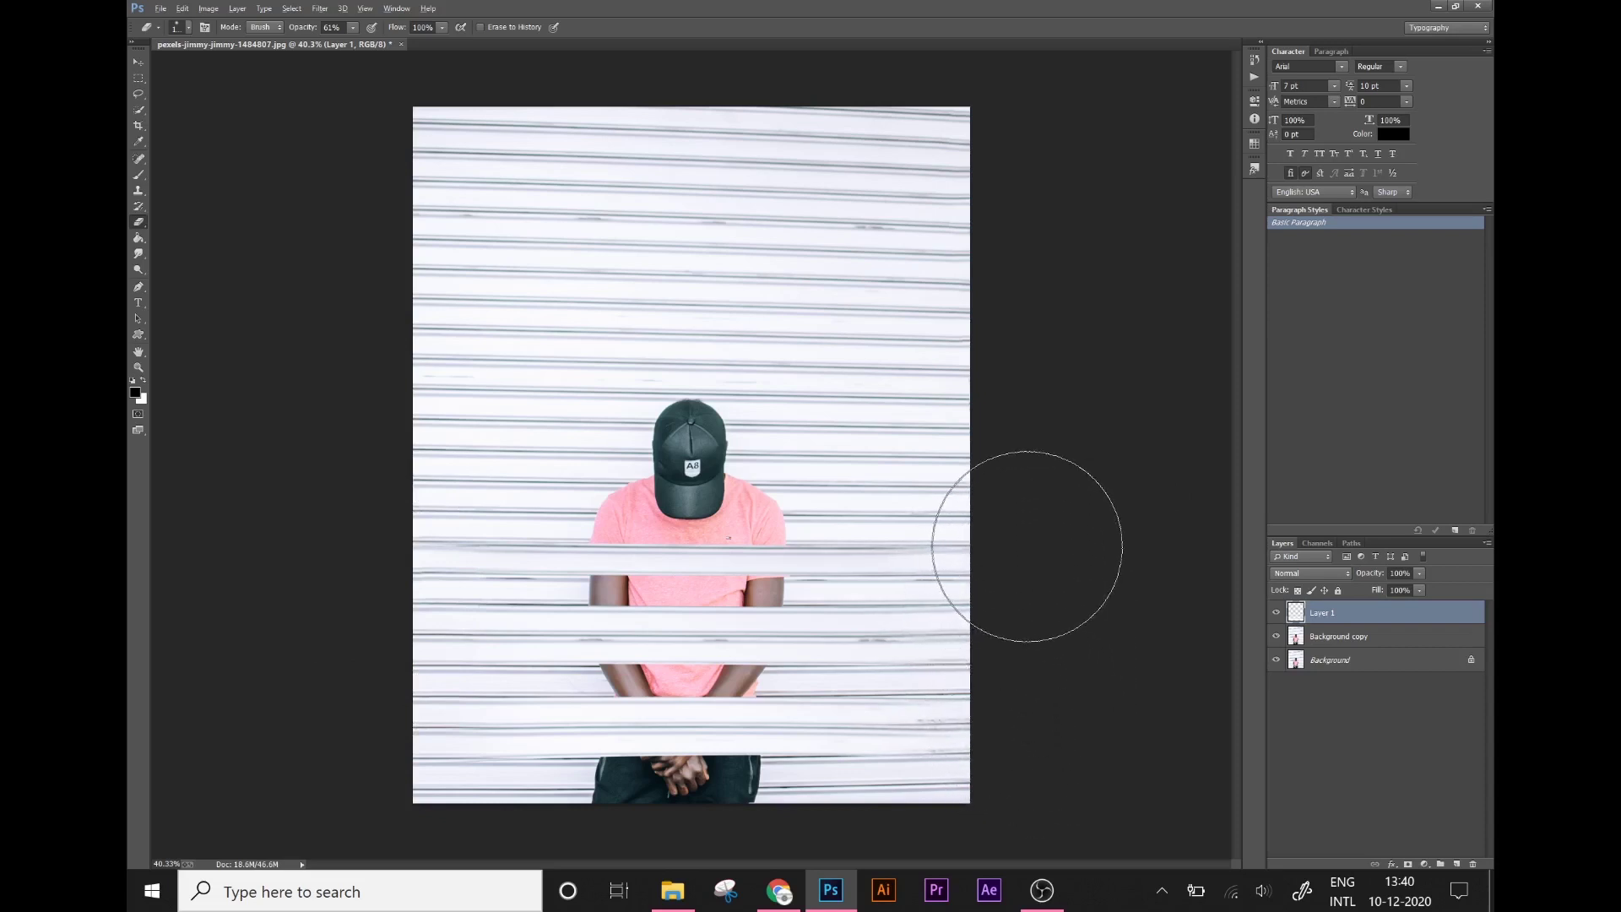
key("bracketleft")
key("bracketleft")
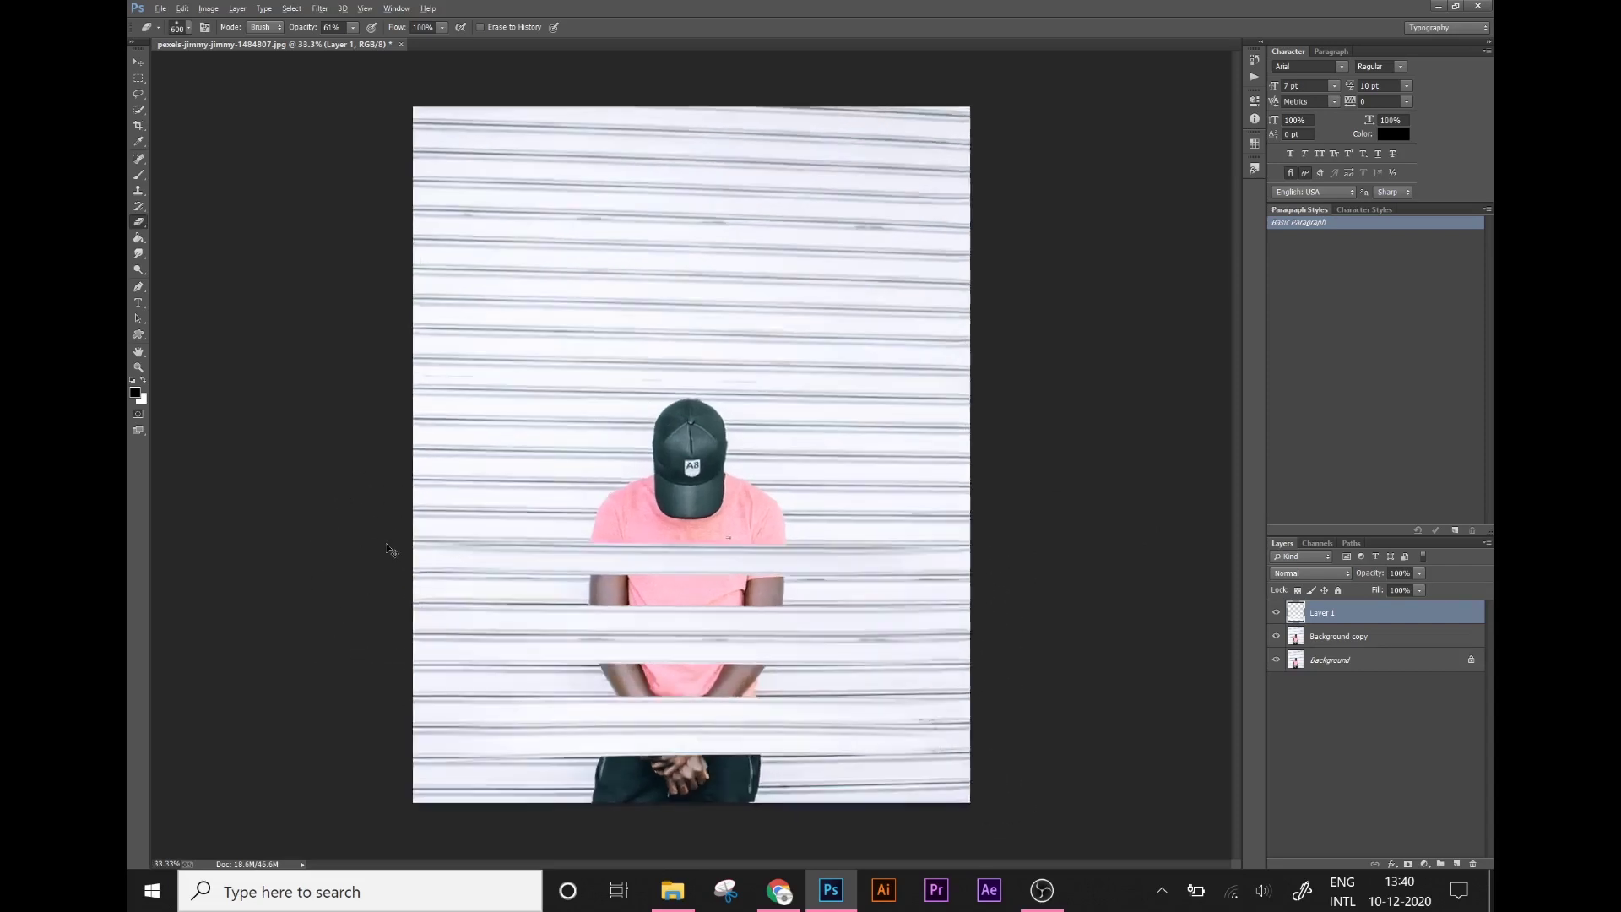
key("ctrl+plus")
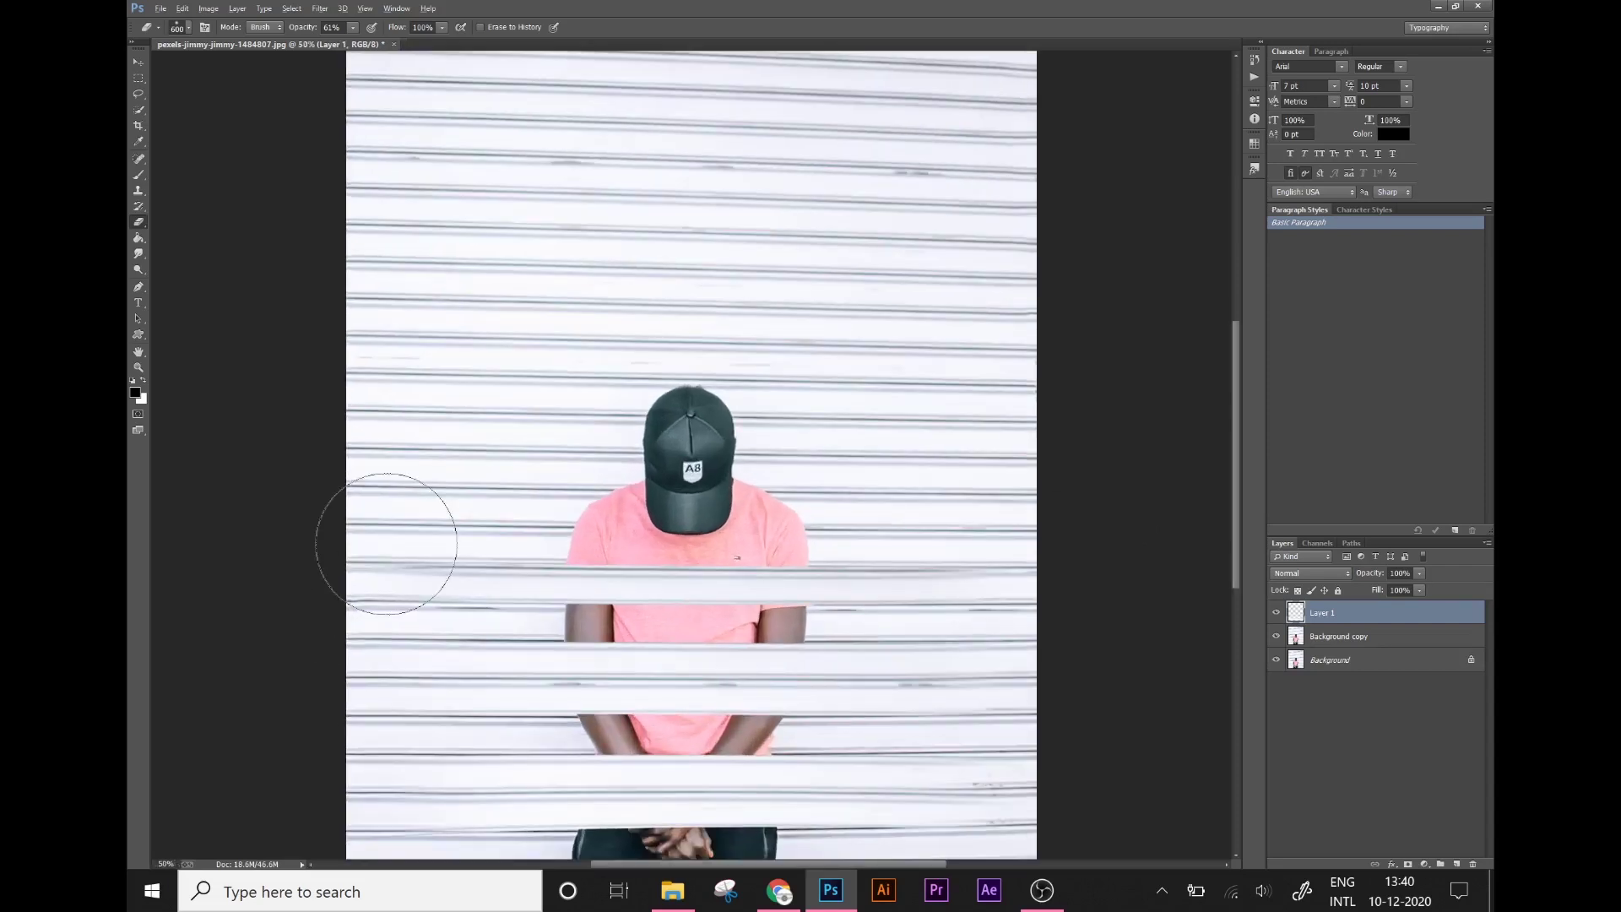
key("v")
key("ctrl+0")
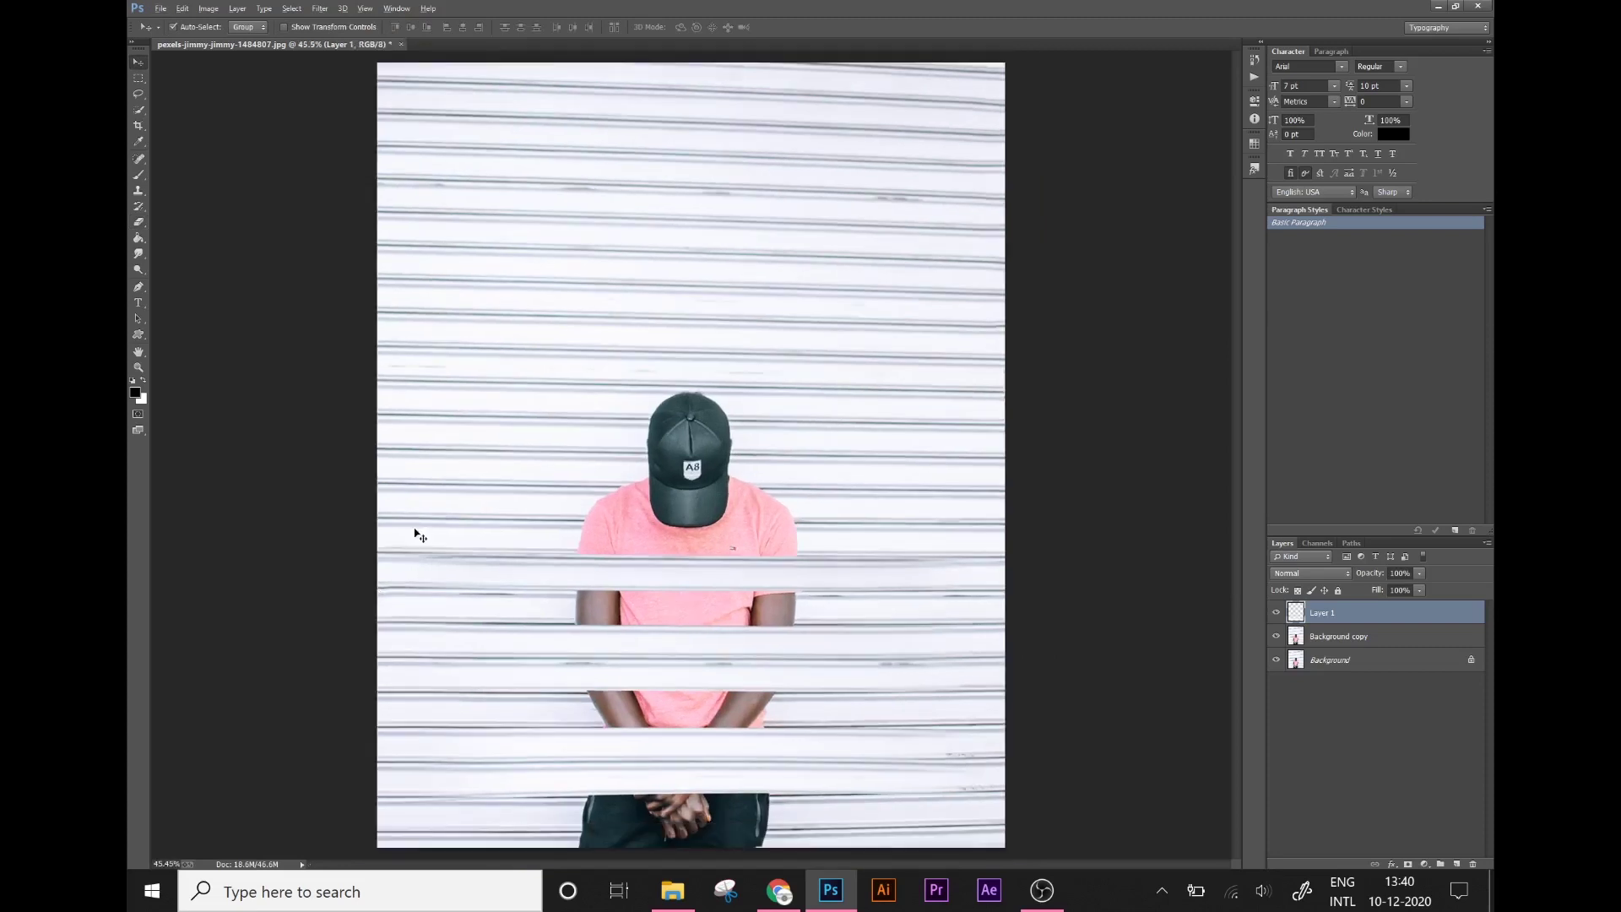
scroll(416, 534, "down", 1)
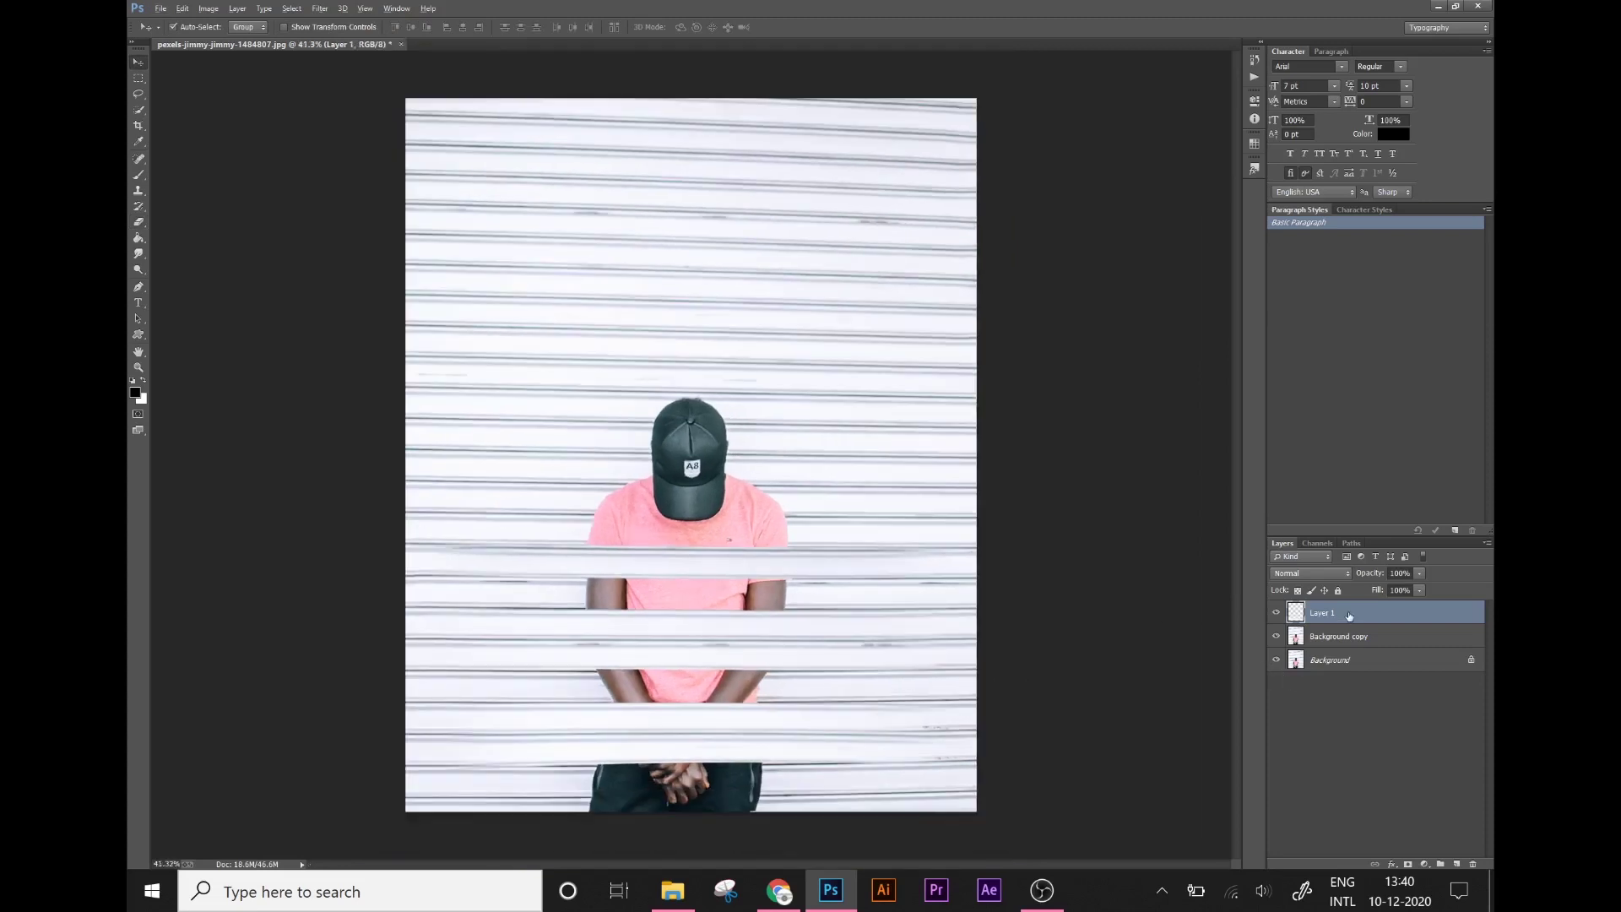
Step: Stamp visible layers into Layer 2, unlock Background as Layer 0, and group the rest as Group 1
key("ctrl+shift+alt+e")
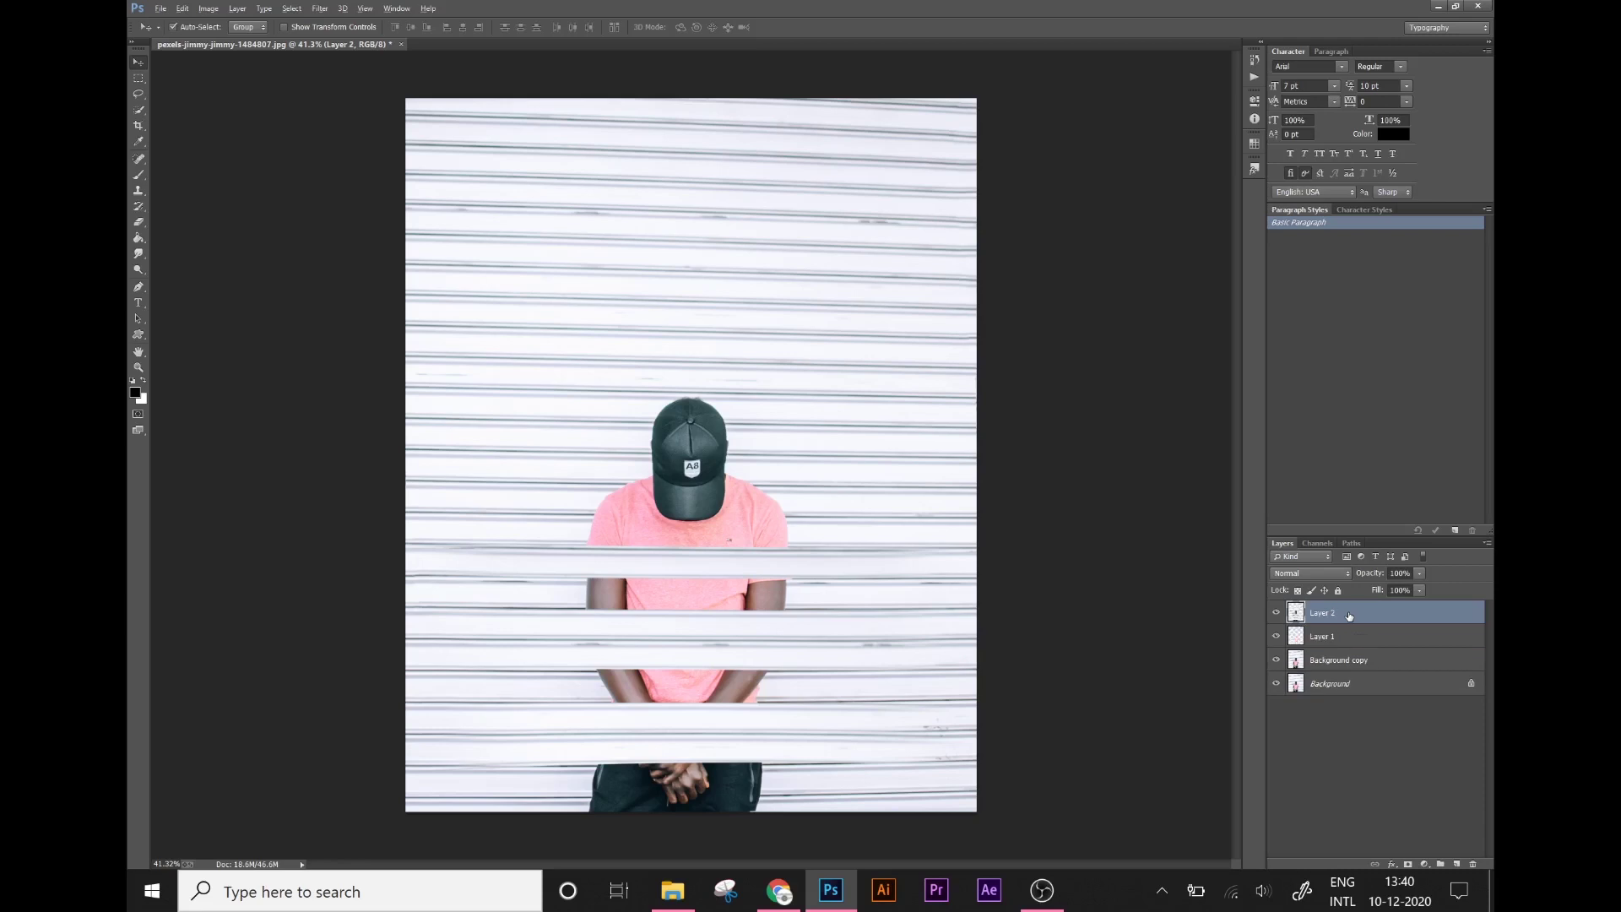
left_click(1328, 635)
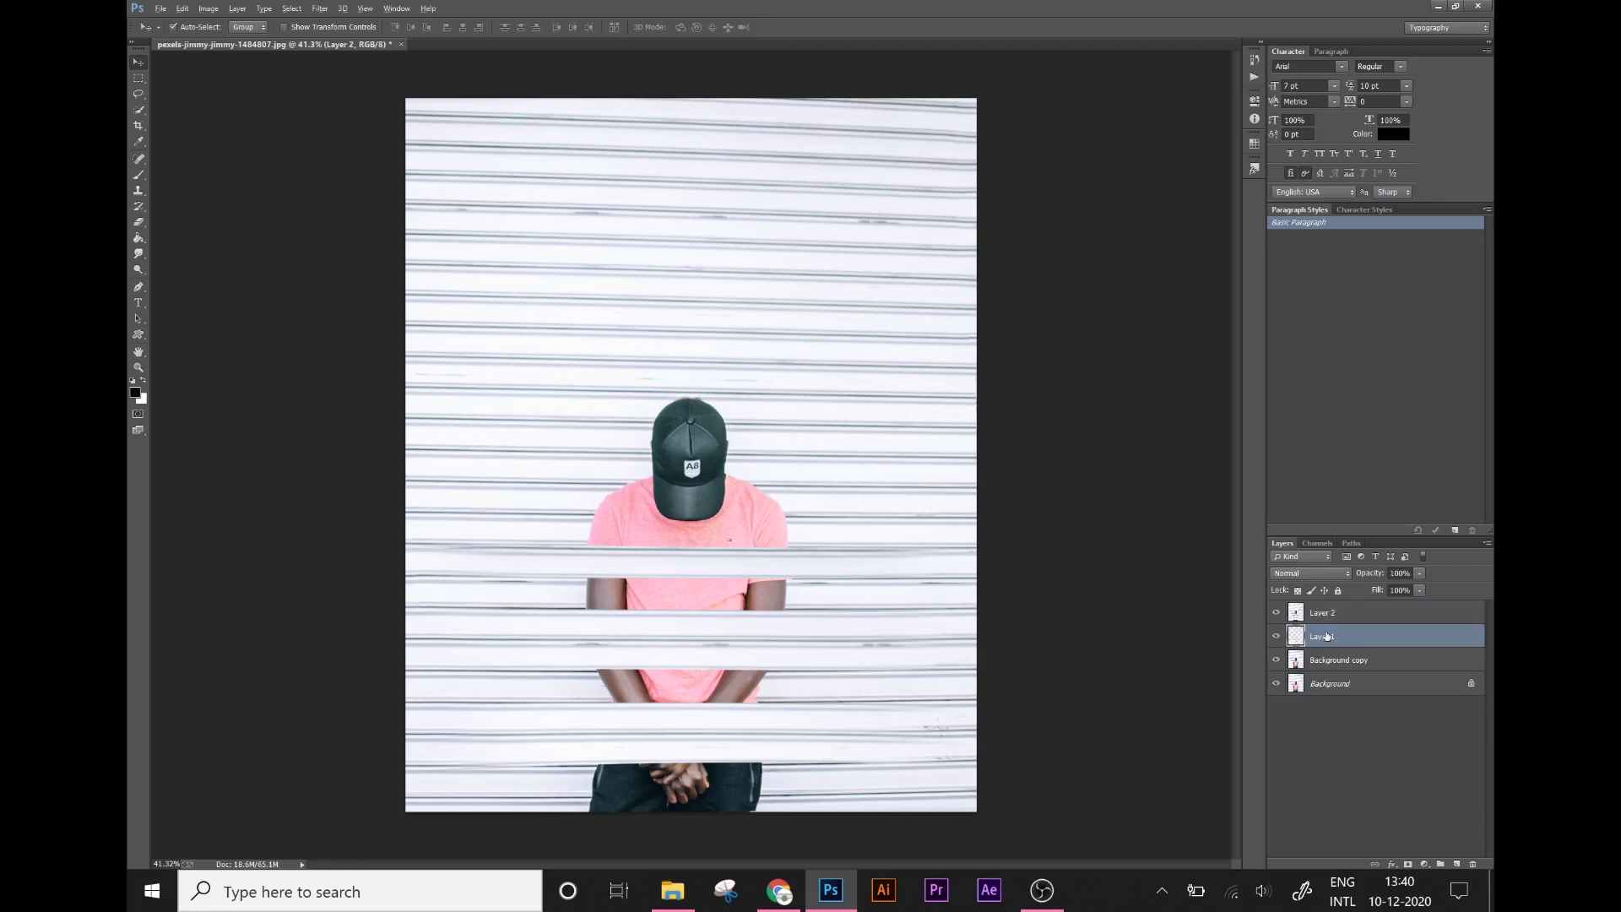
left_click(1345, 687, "shift")
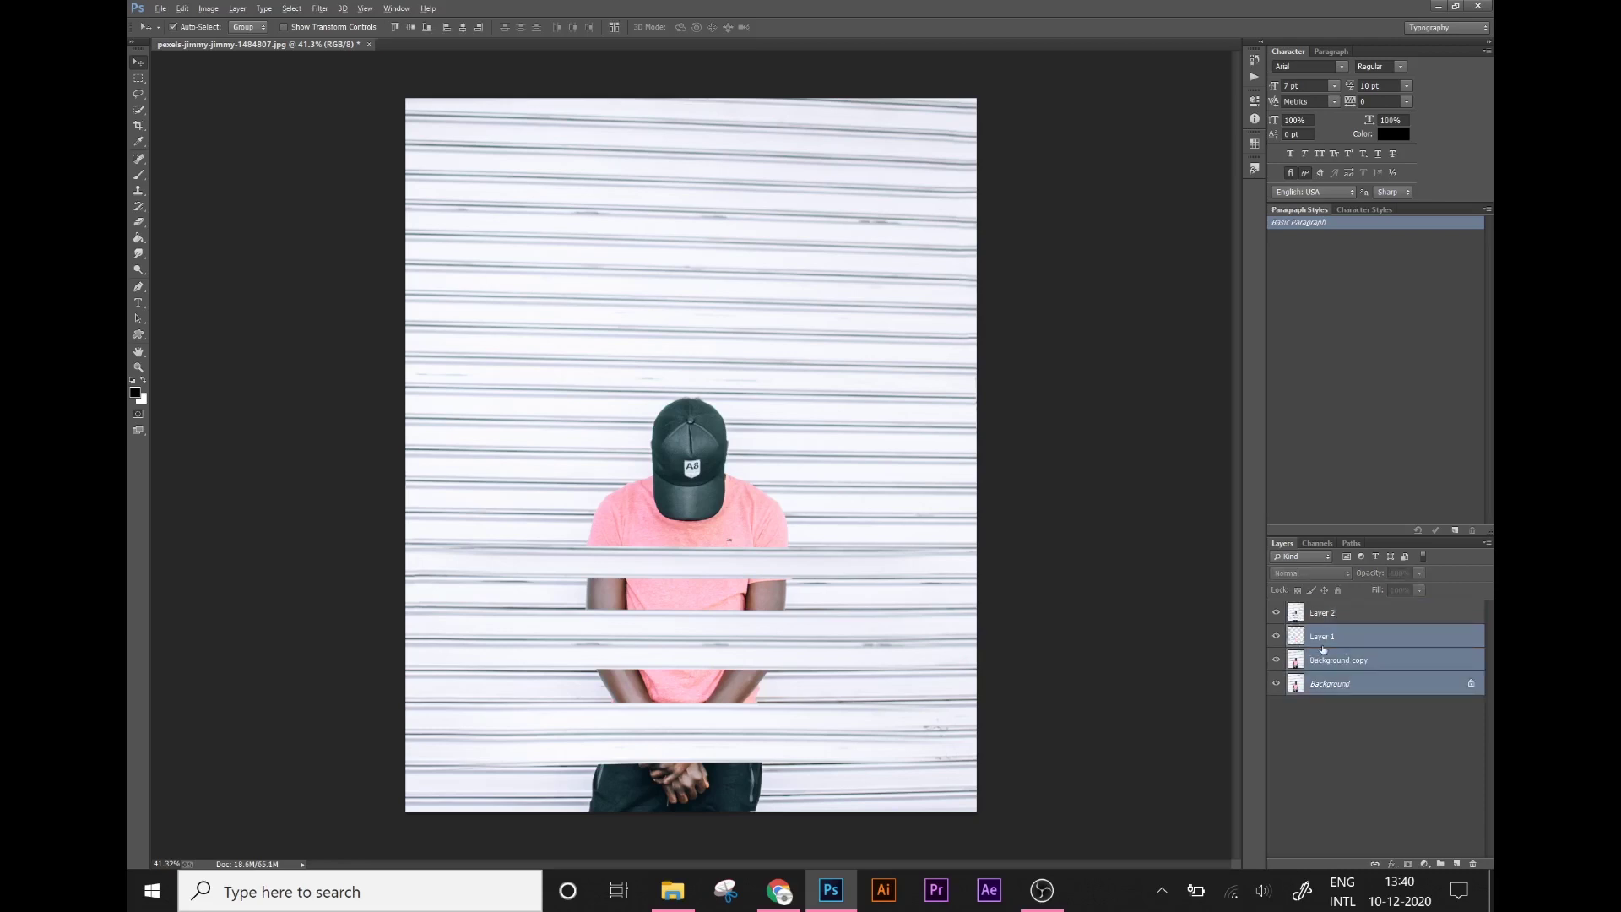
left_click(1471, 686)
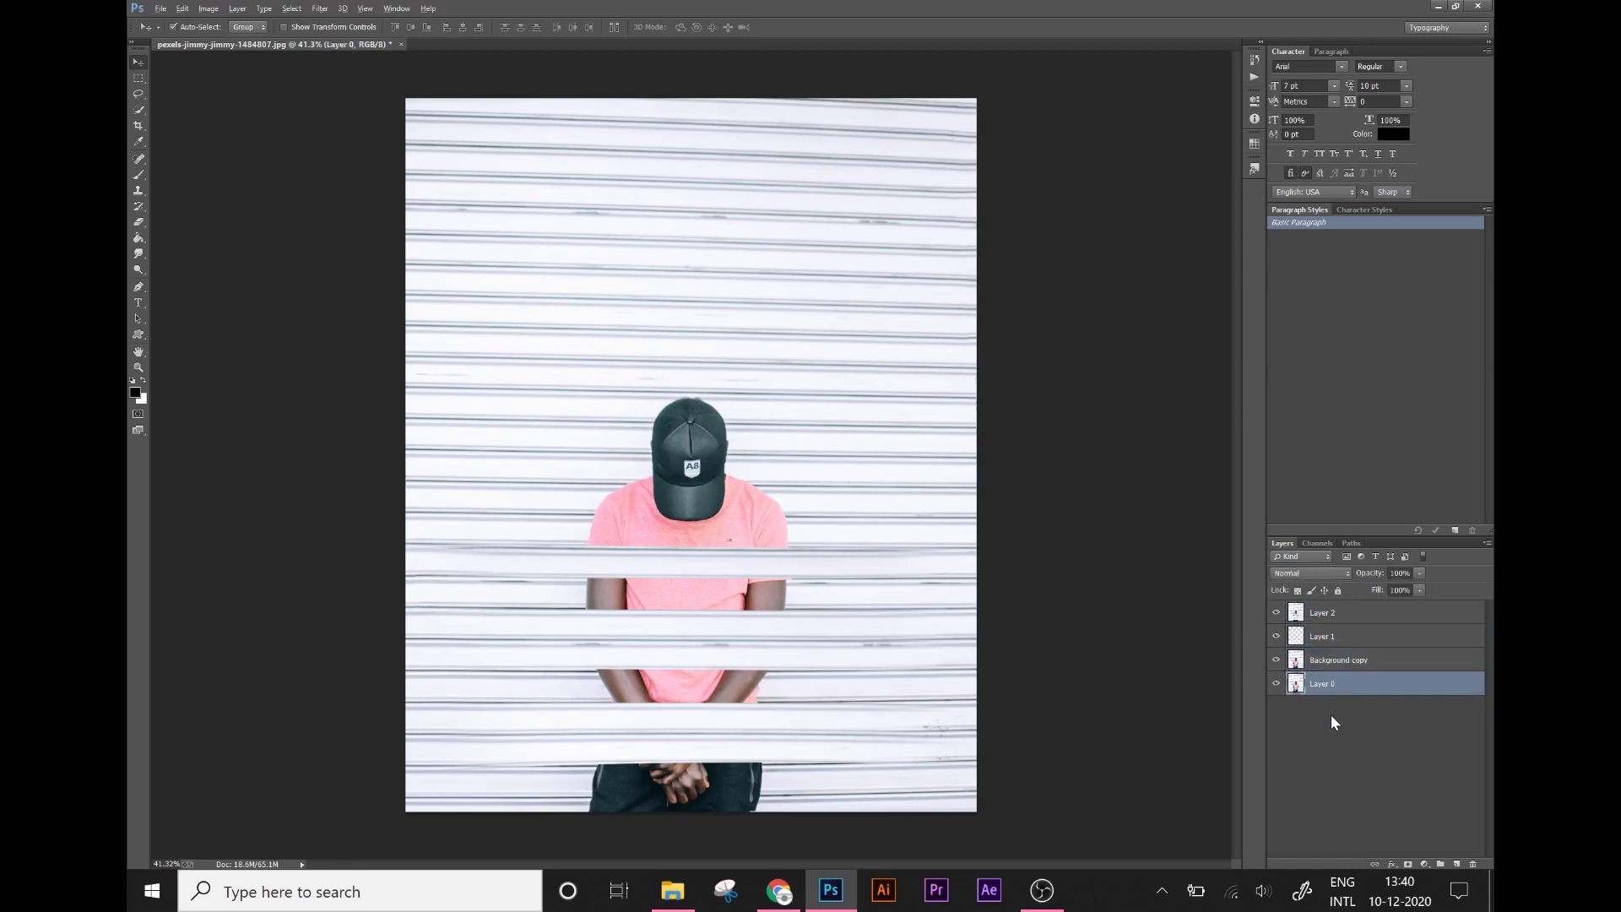
left_click(1346, 639, "shift")
key("ctrl+g")
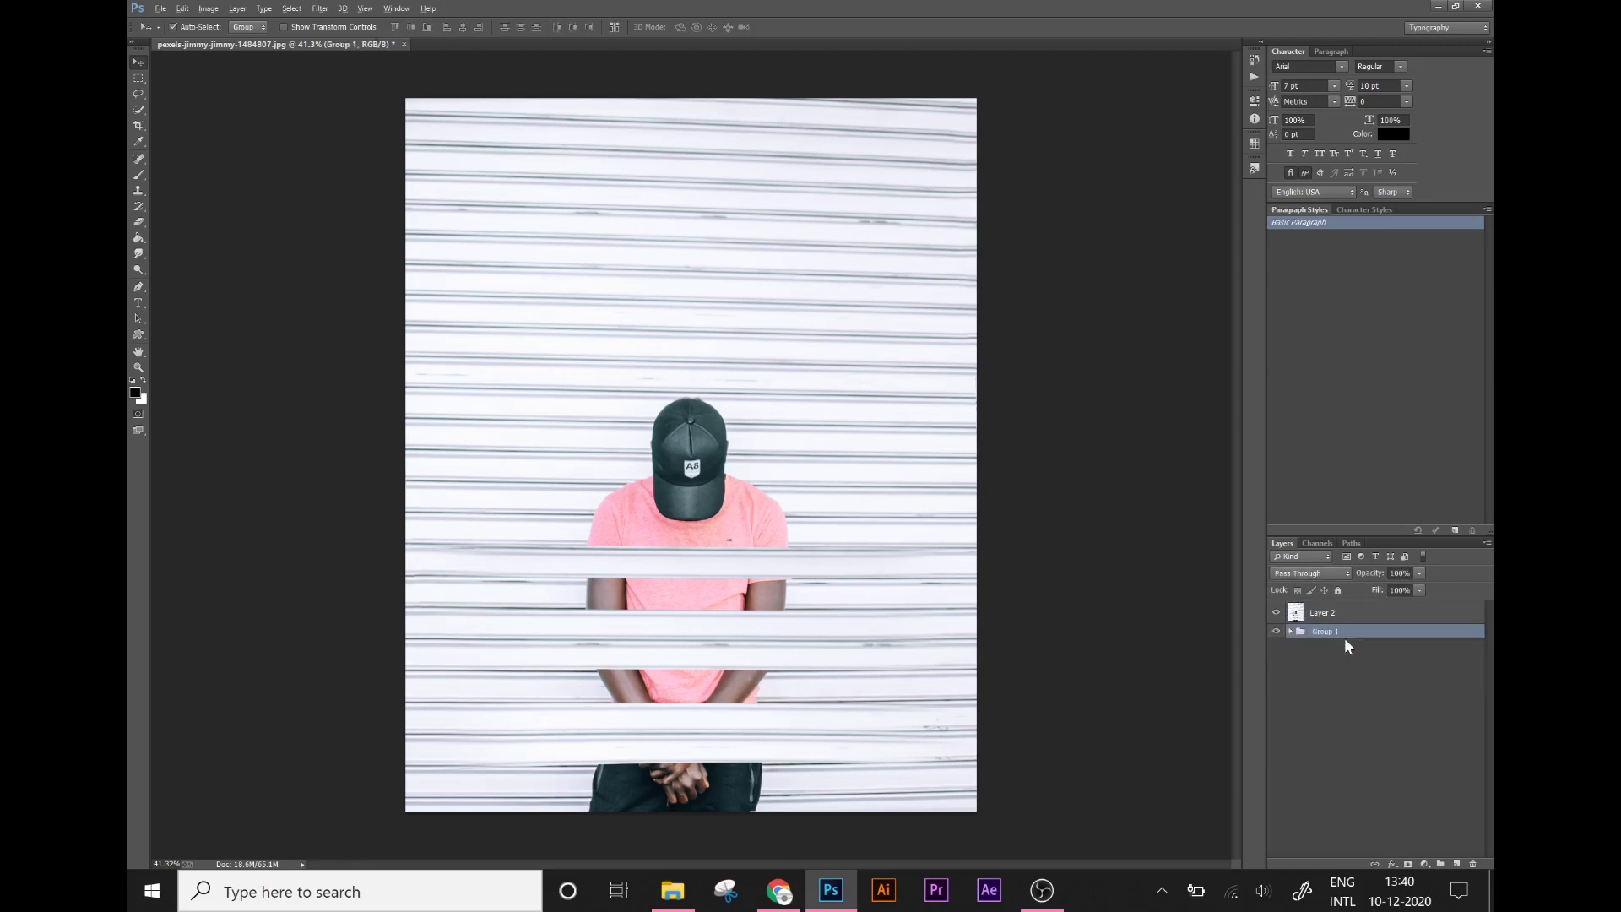
Step: Check Group 1's contents, compare Layer 2's visibility, and select Layer 2 for an adjustment
left_click(1291, 633)
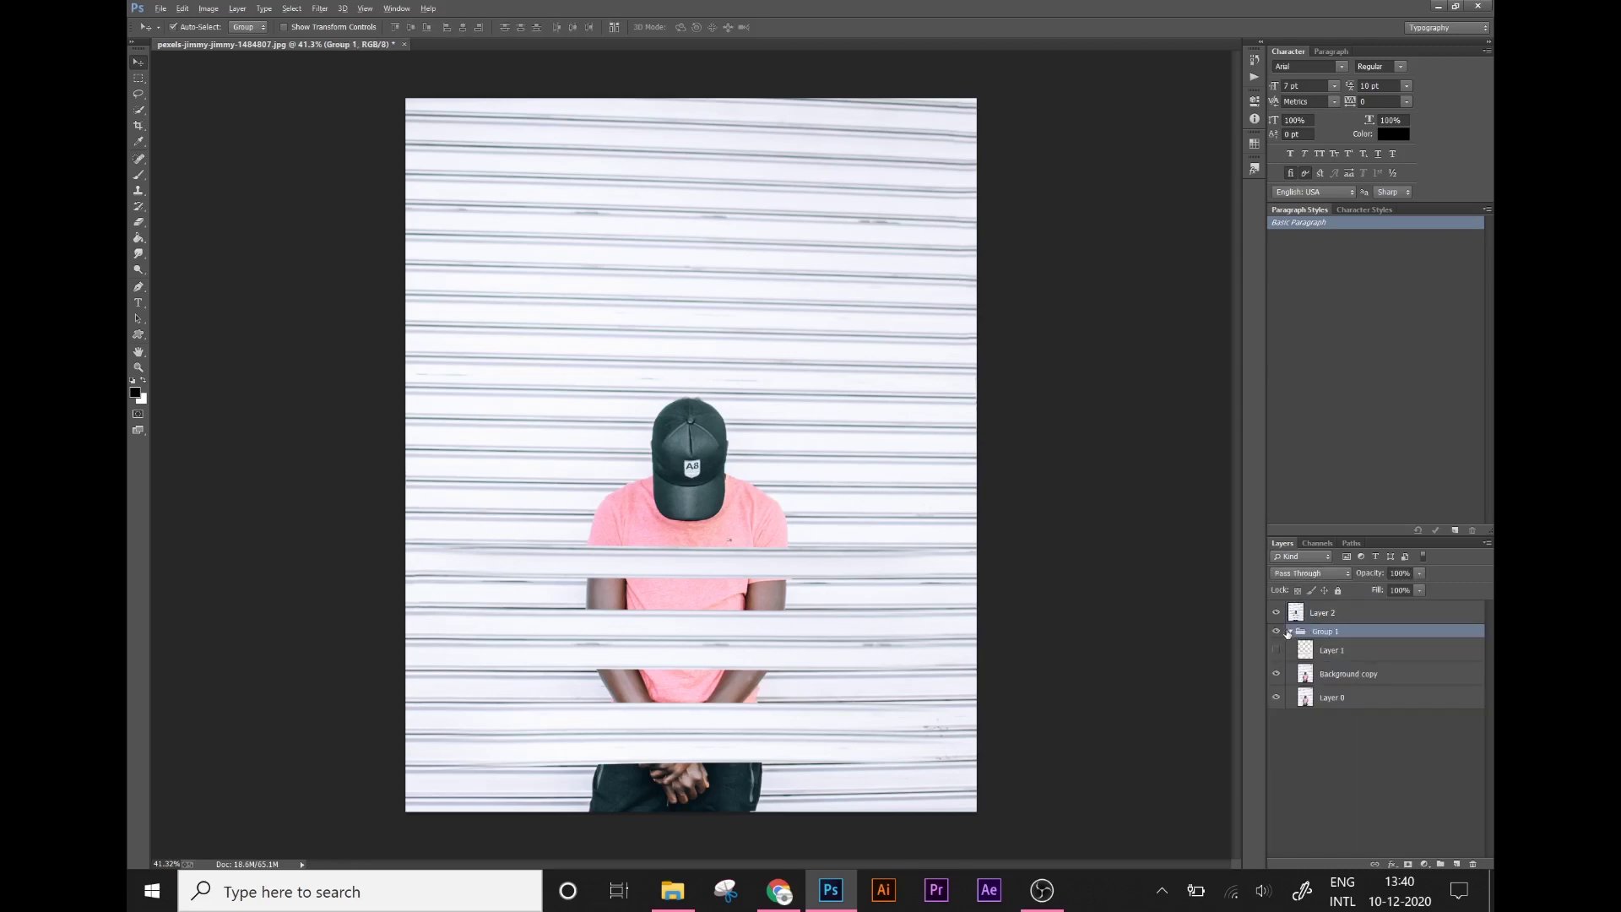
left_click(1291, 632)
left_click(1276, 614)
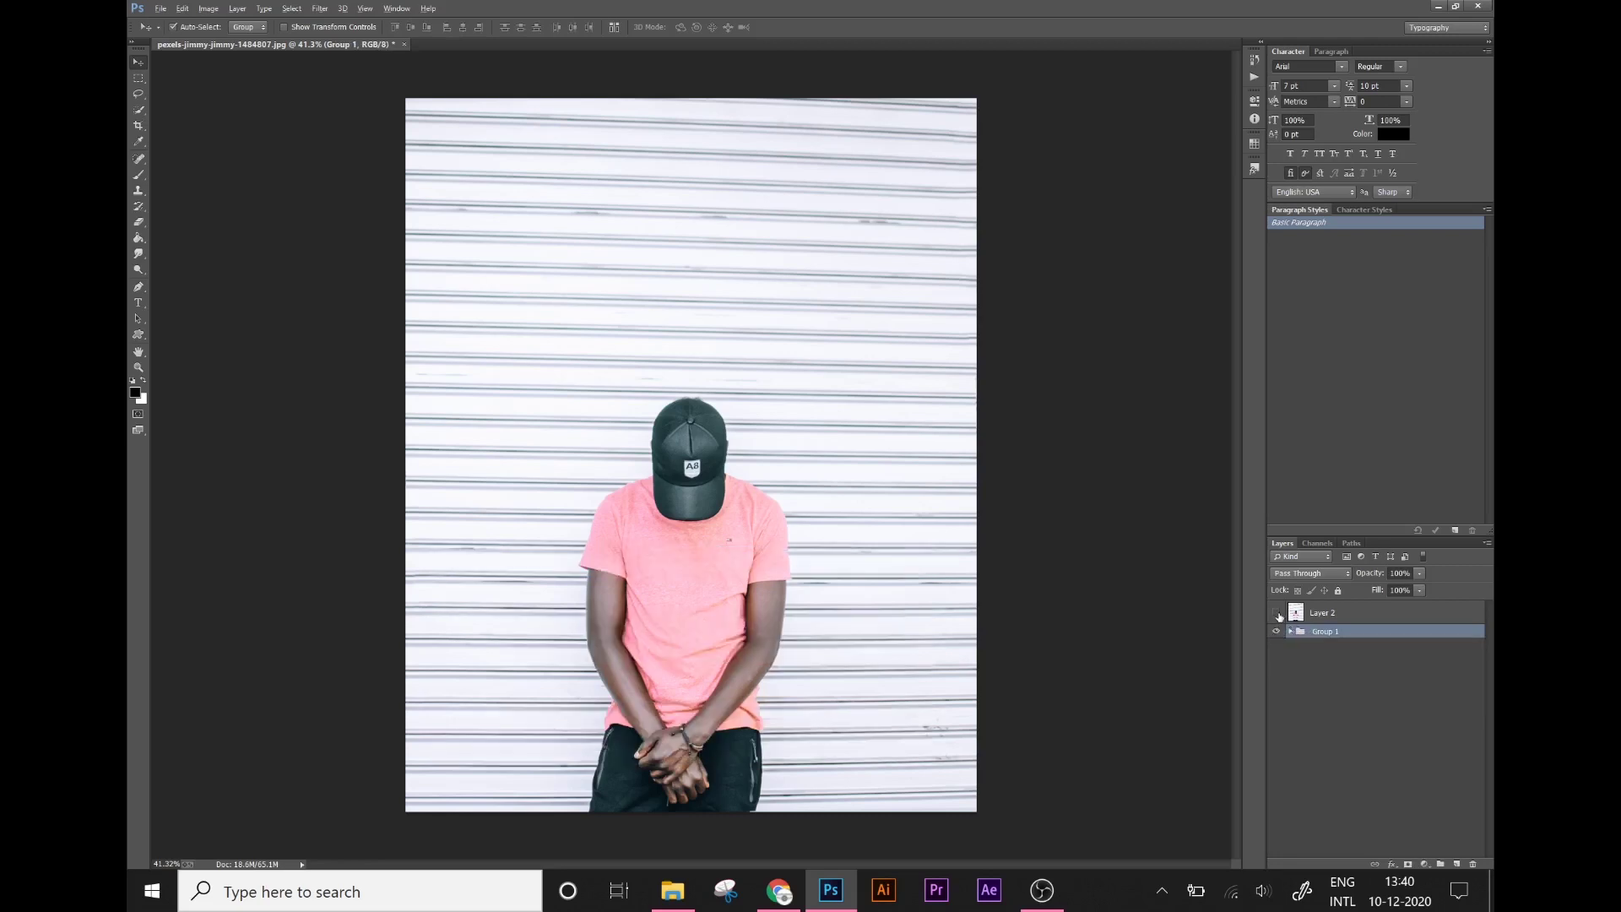
key("alt")
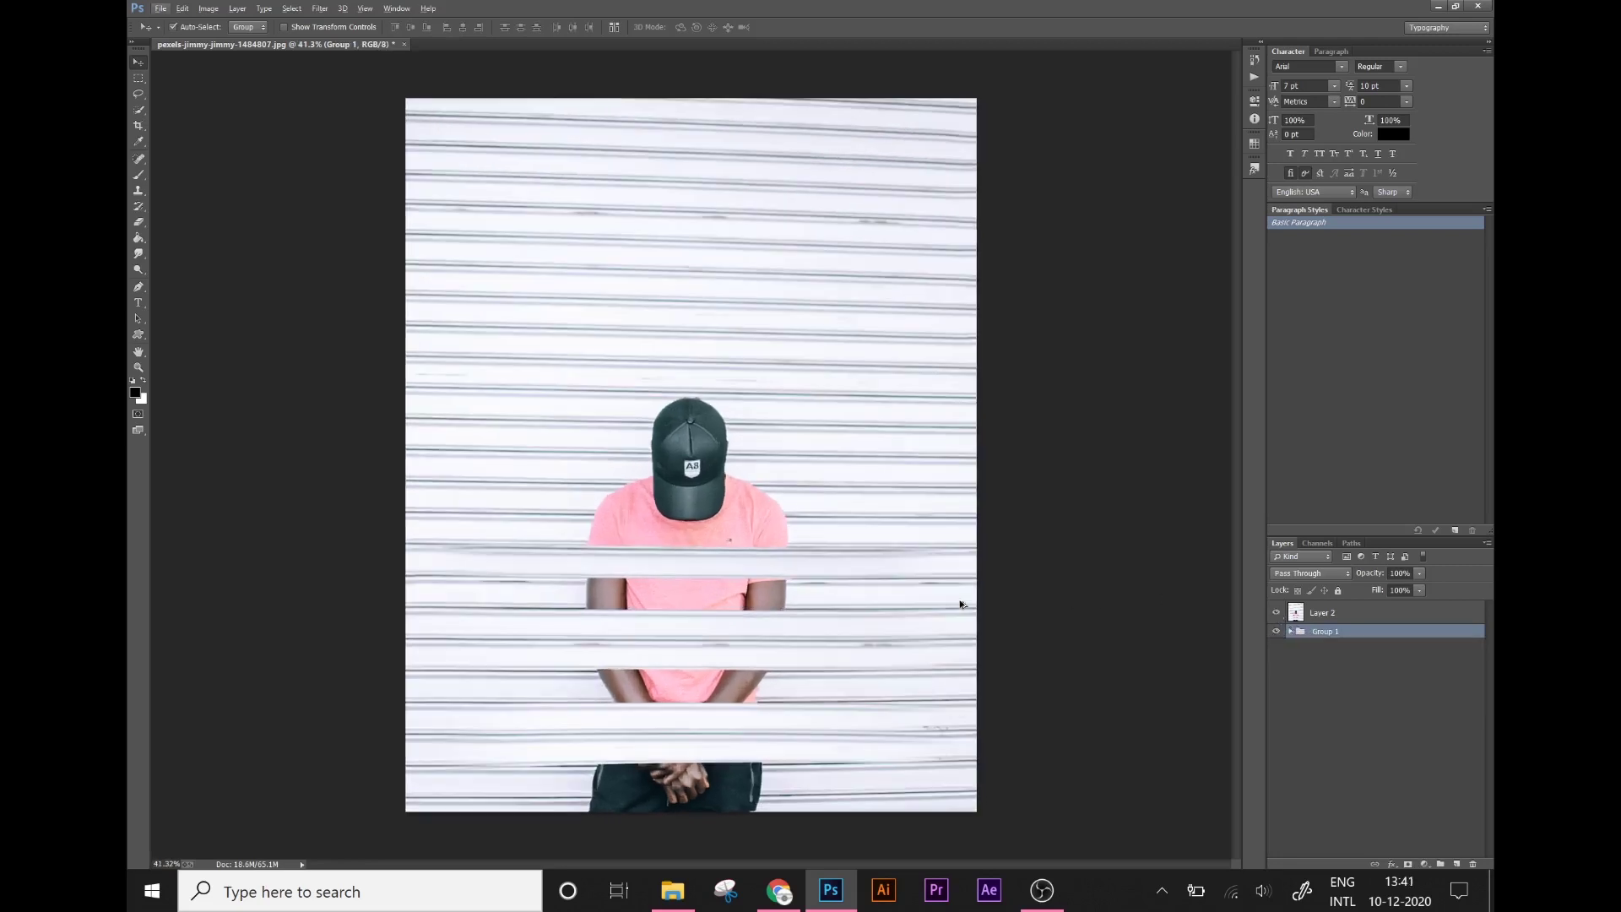
left_click(1347, 614)
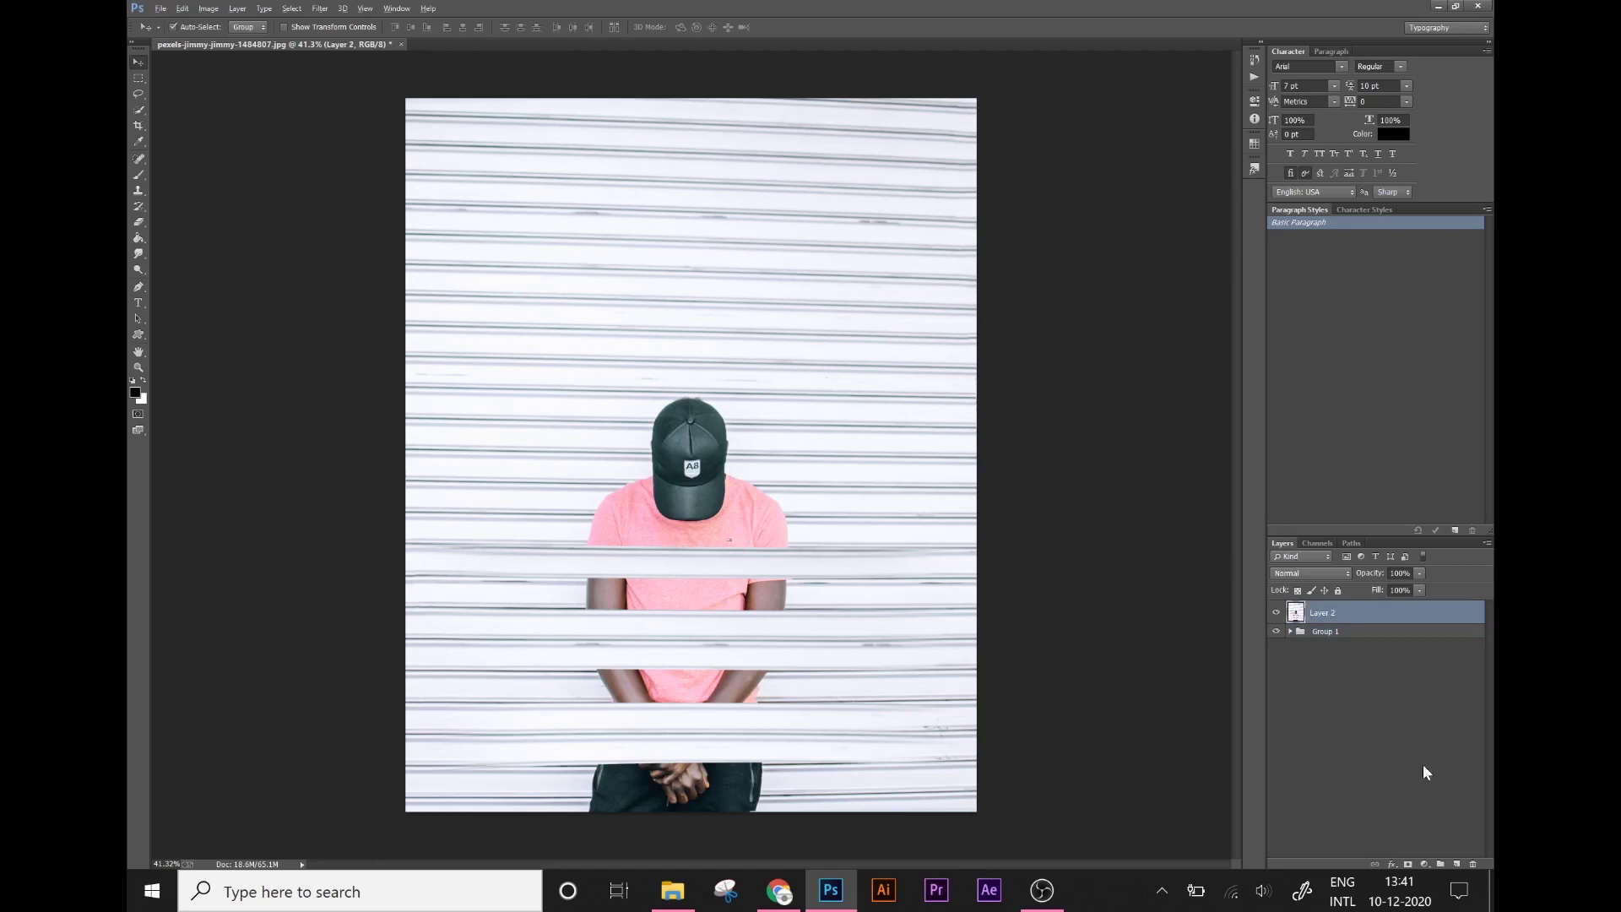
left_click(1423, 865)
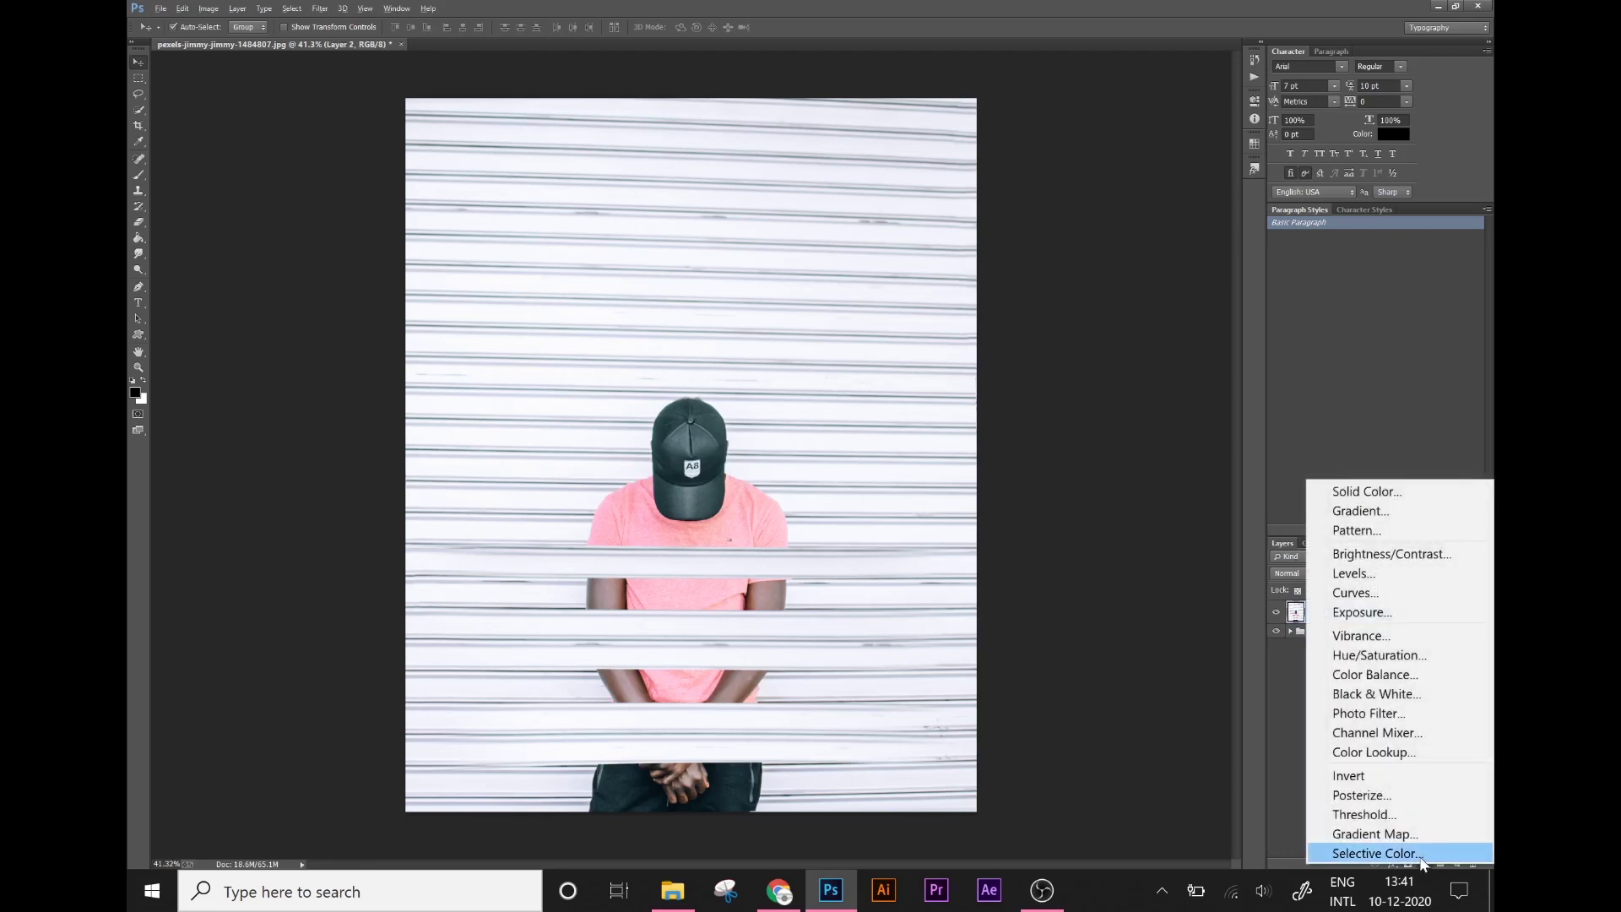
Step: Add a Selective Color layer over Layer 2, raising Reds Black to +52 and Magenta to +27
left_click(1423, 854)
left_click_drag(1128, 255, 1133, 256)
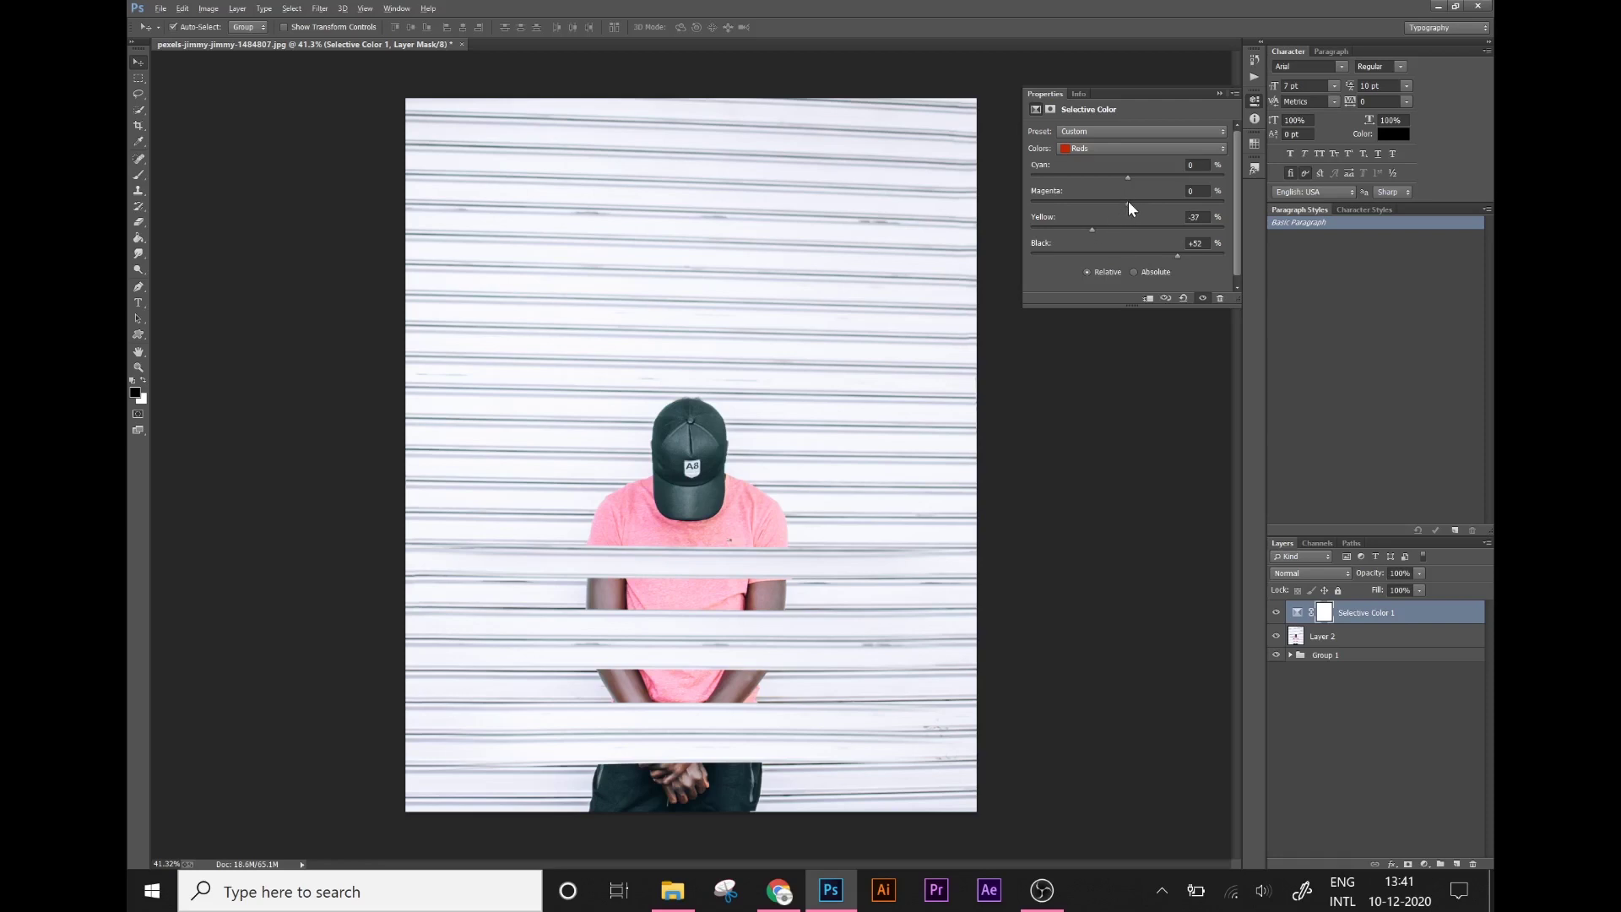
left_click_drag(1129, 201, 1168, 205)
left_click(1220, 92)
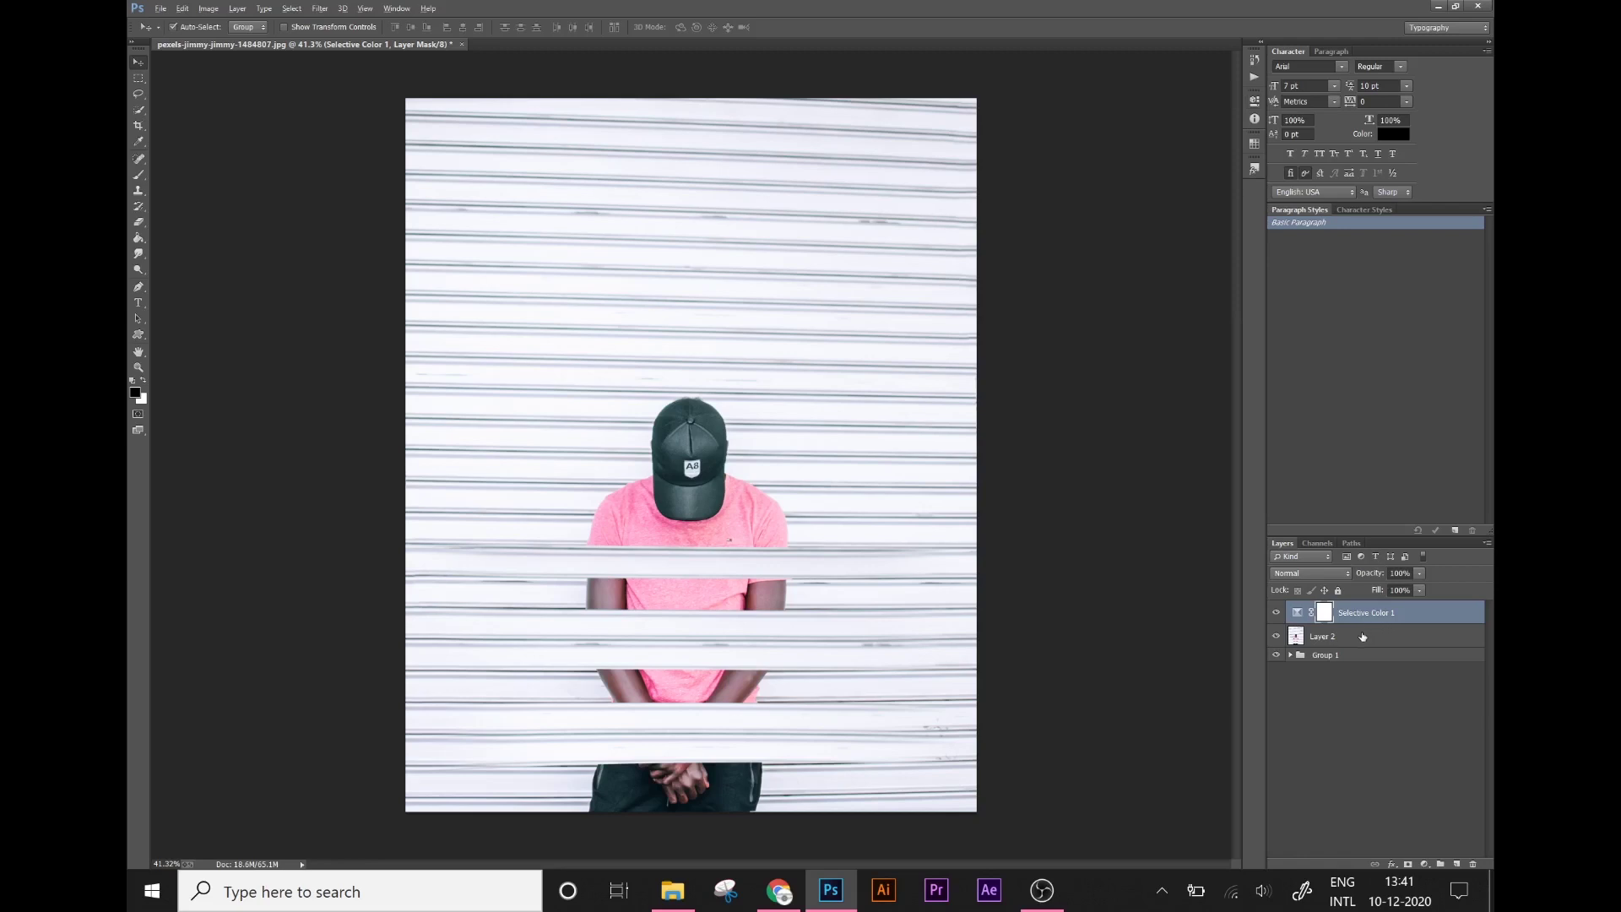
left_click(1425, 864)
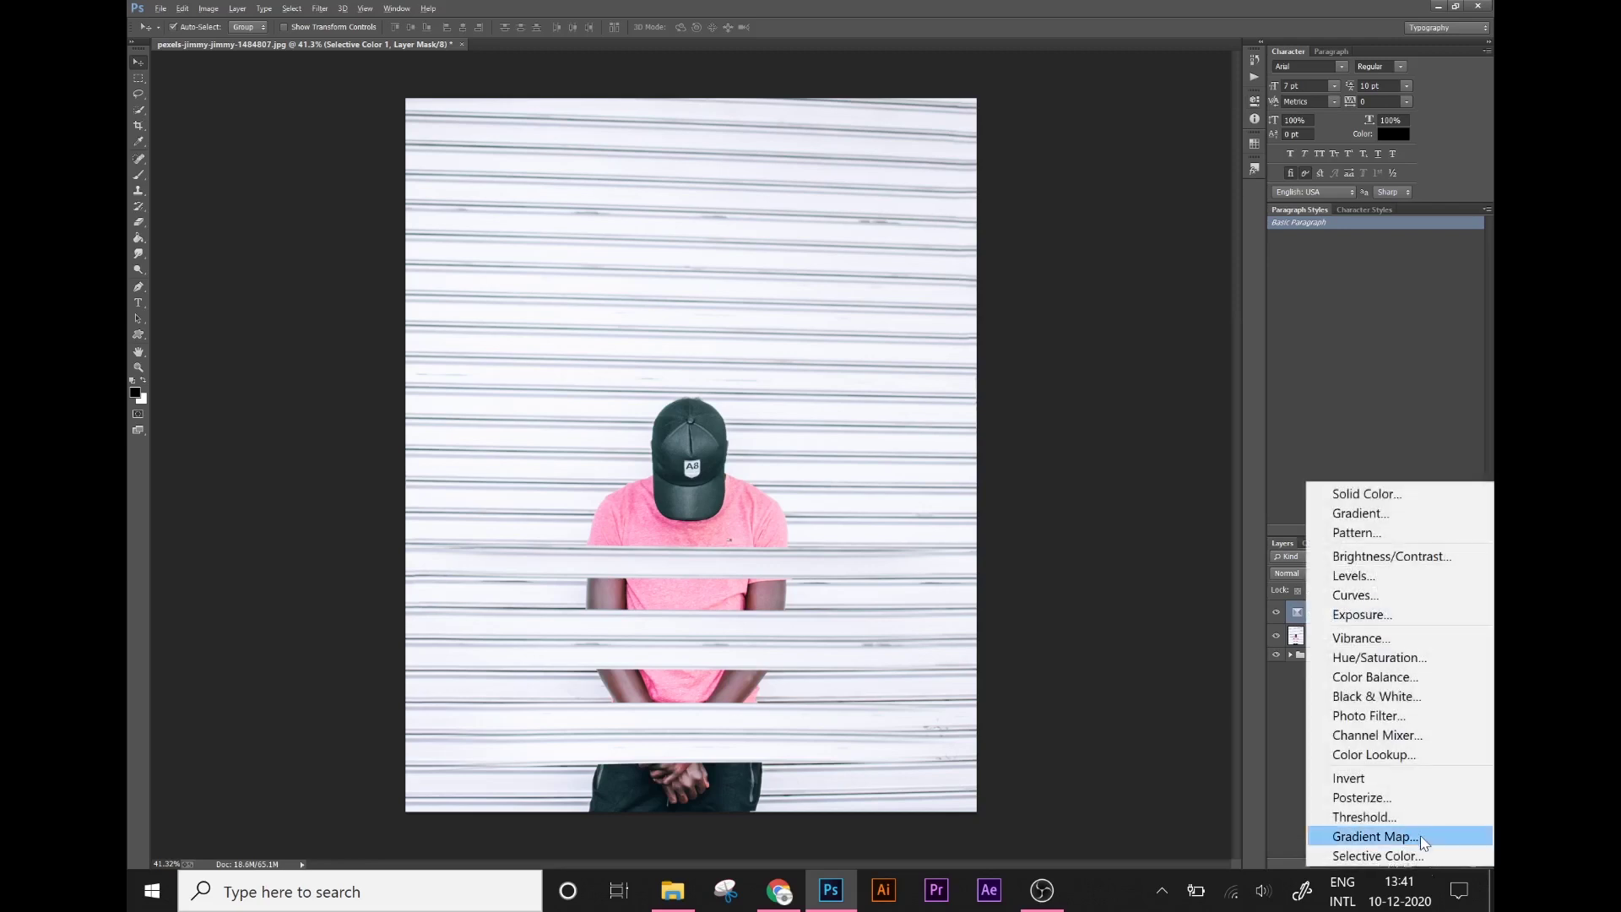
Step: Add a Color Lookup layer, preview the 3DLUT presets, and settle on Kodak 5218 Kodak 2395
left_click(1397, 756)
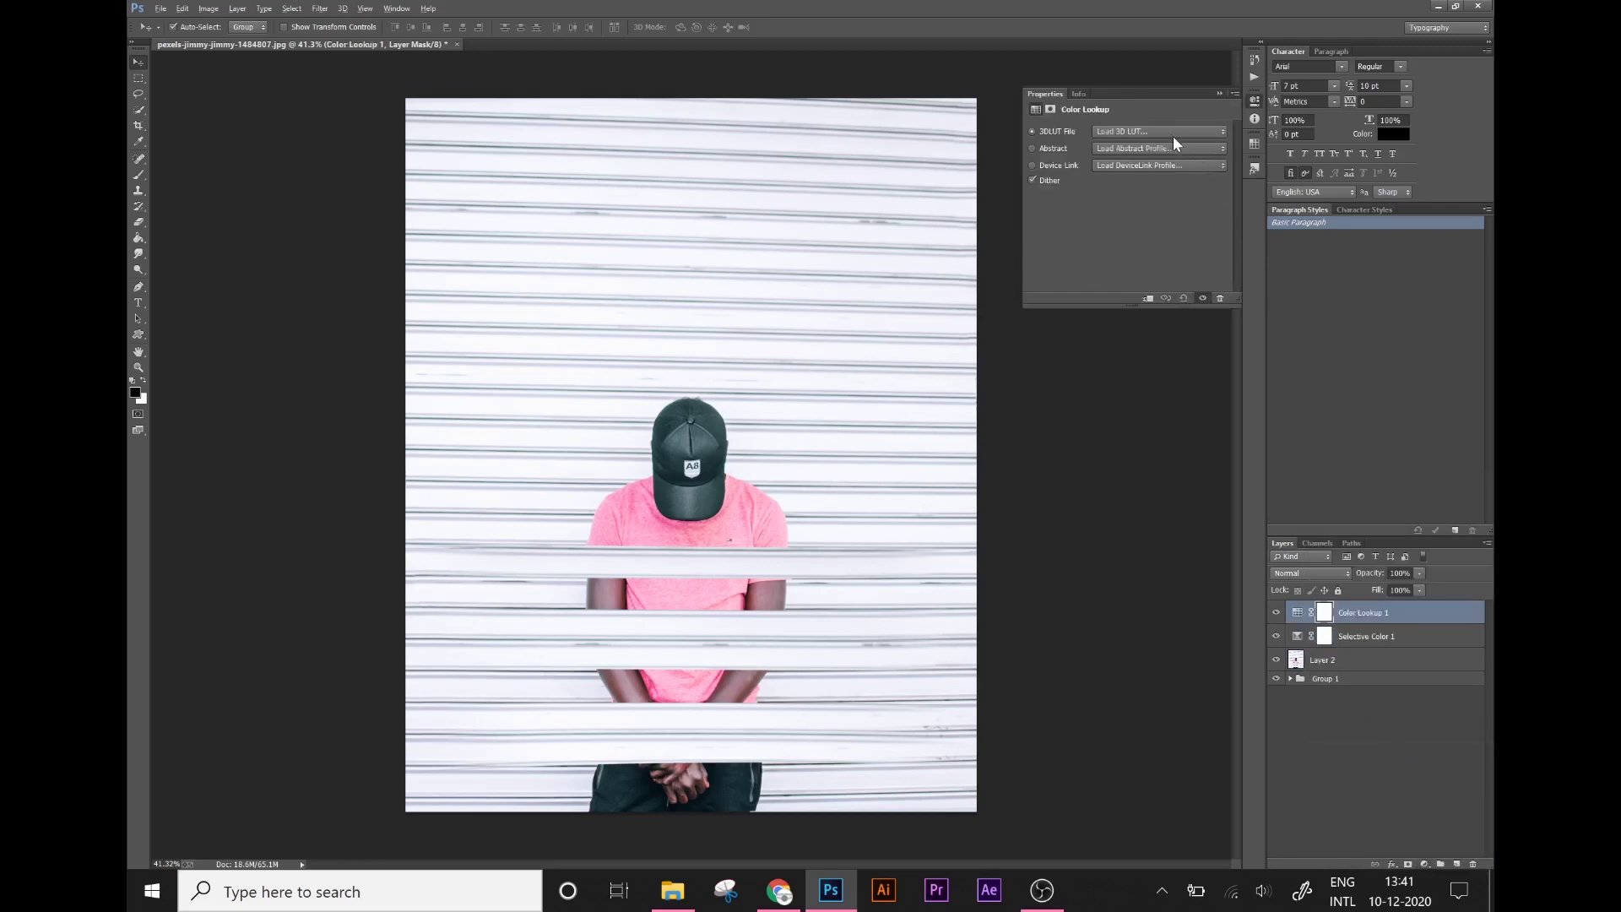
left_click(1168, 130)
key("Down")
key("Return")
key("Down")
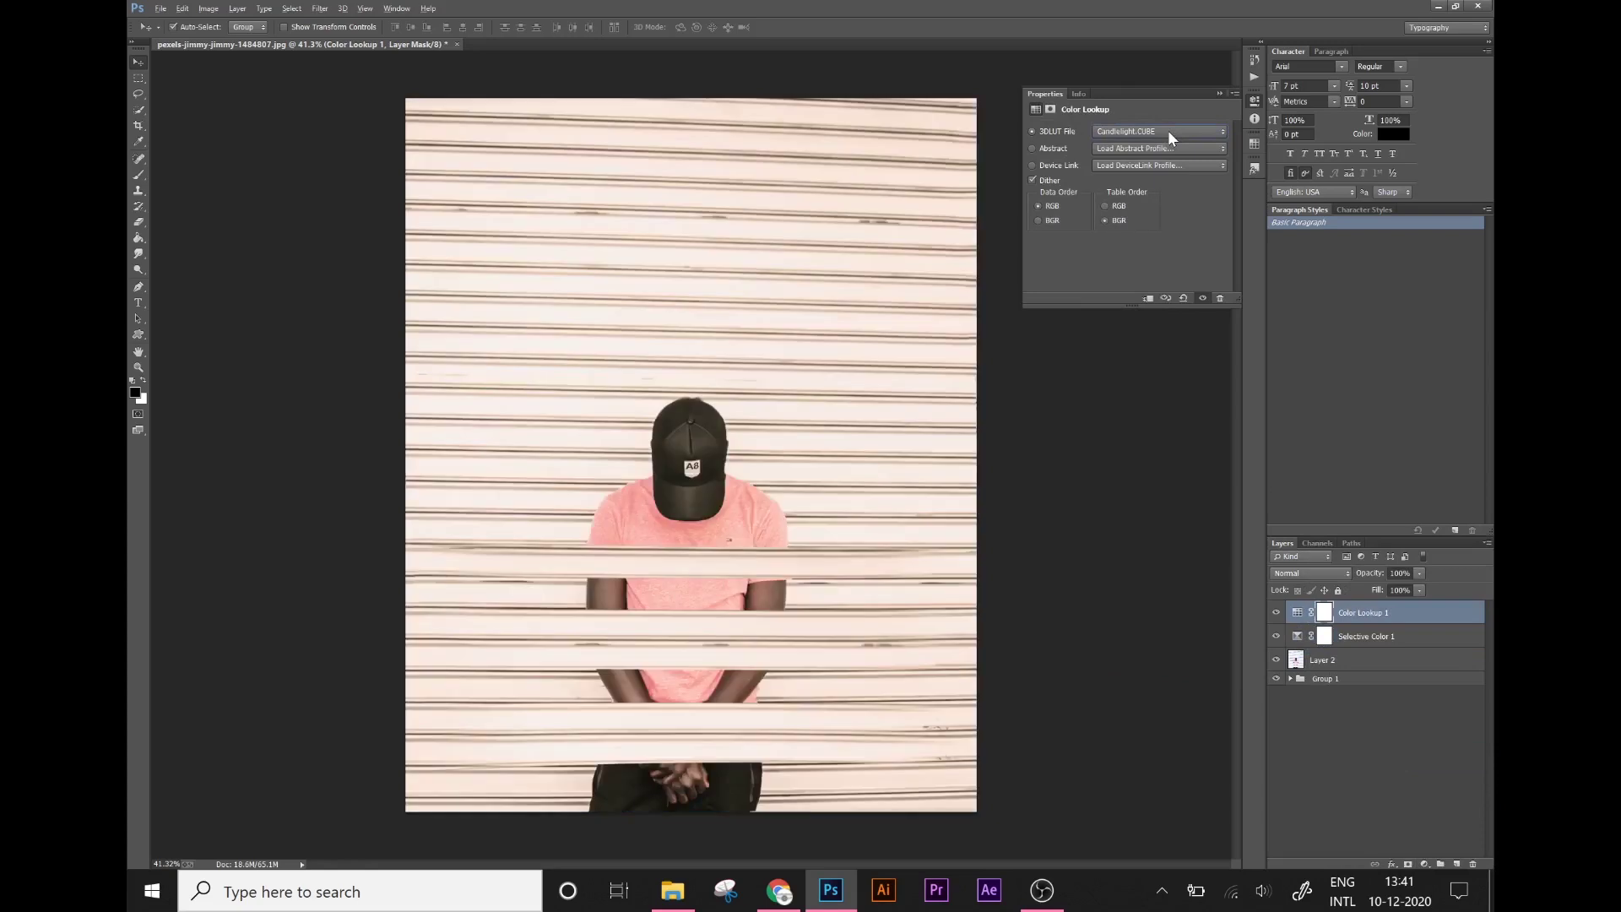
key("Down")
key("Down")
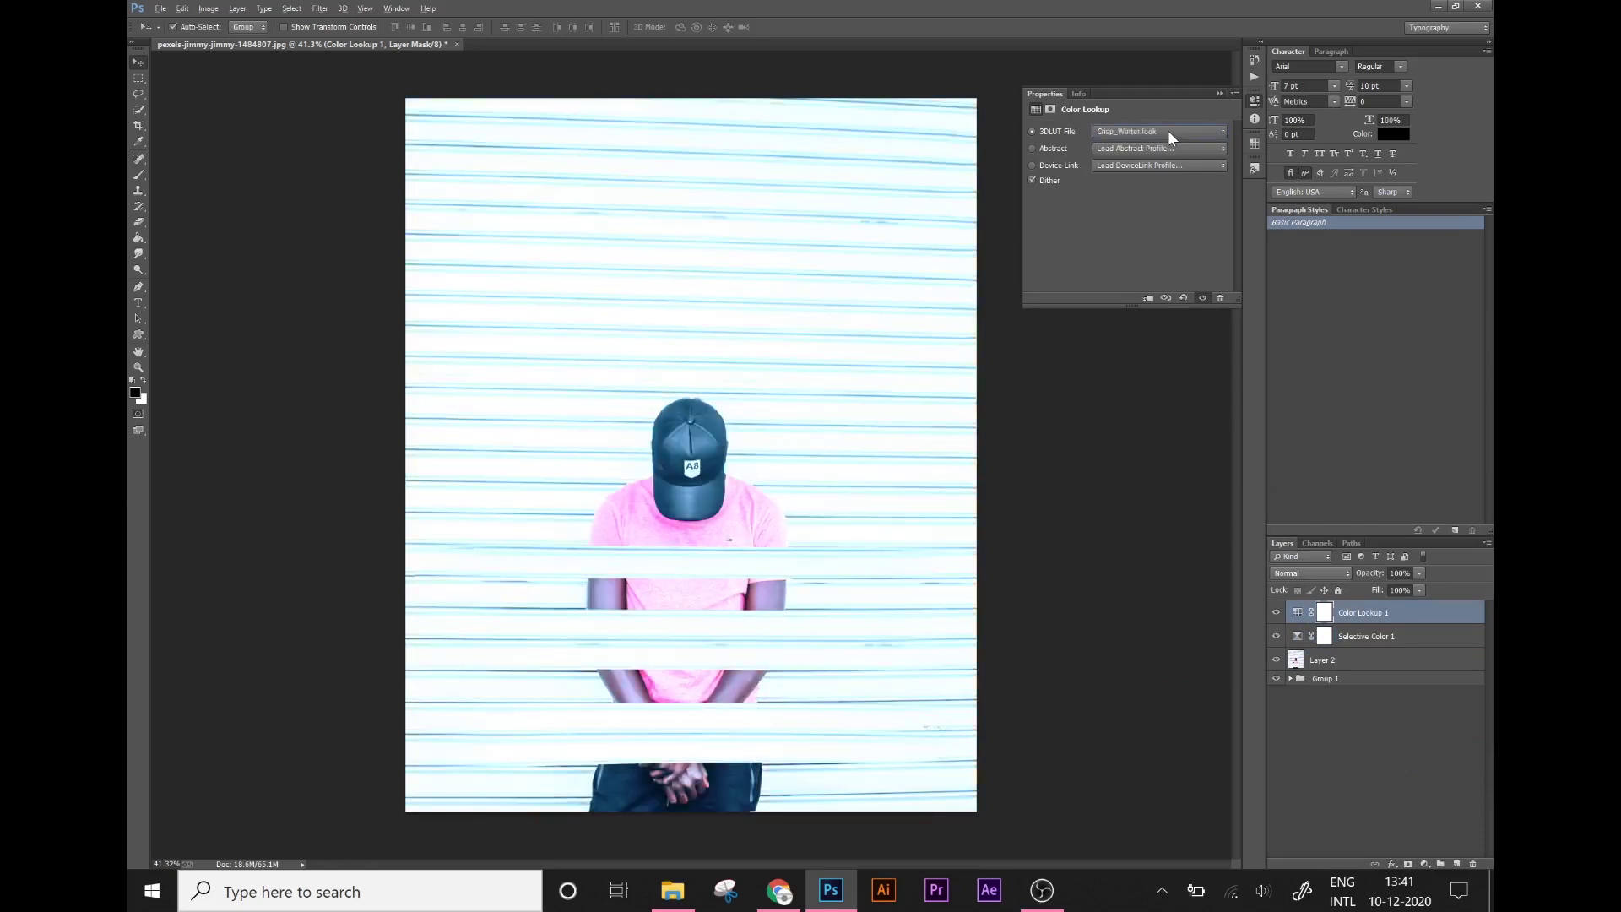
key("Down")
key("Down")
key("Down")
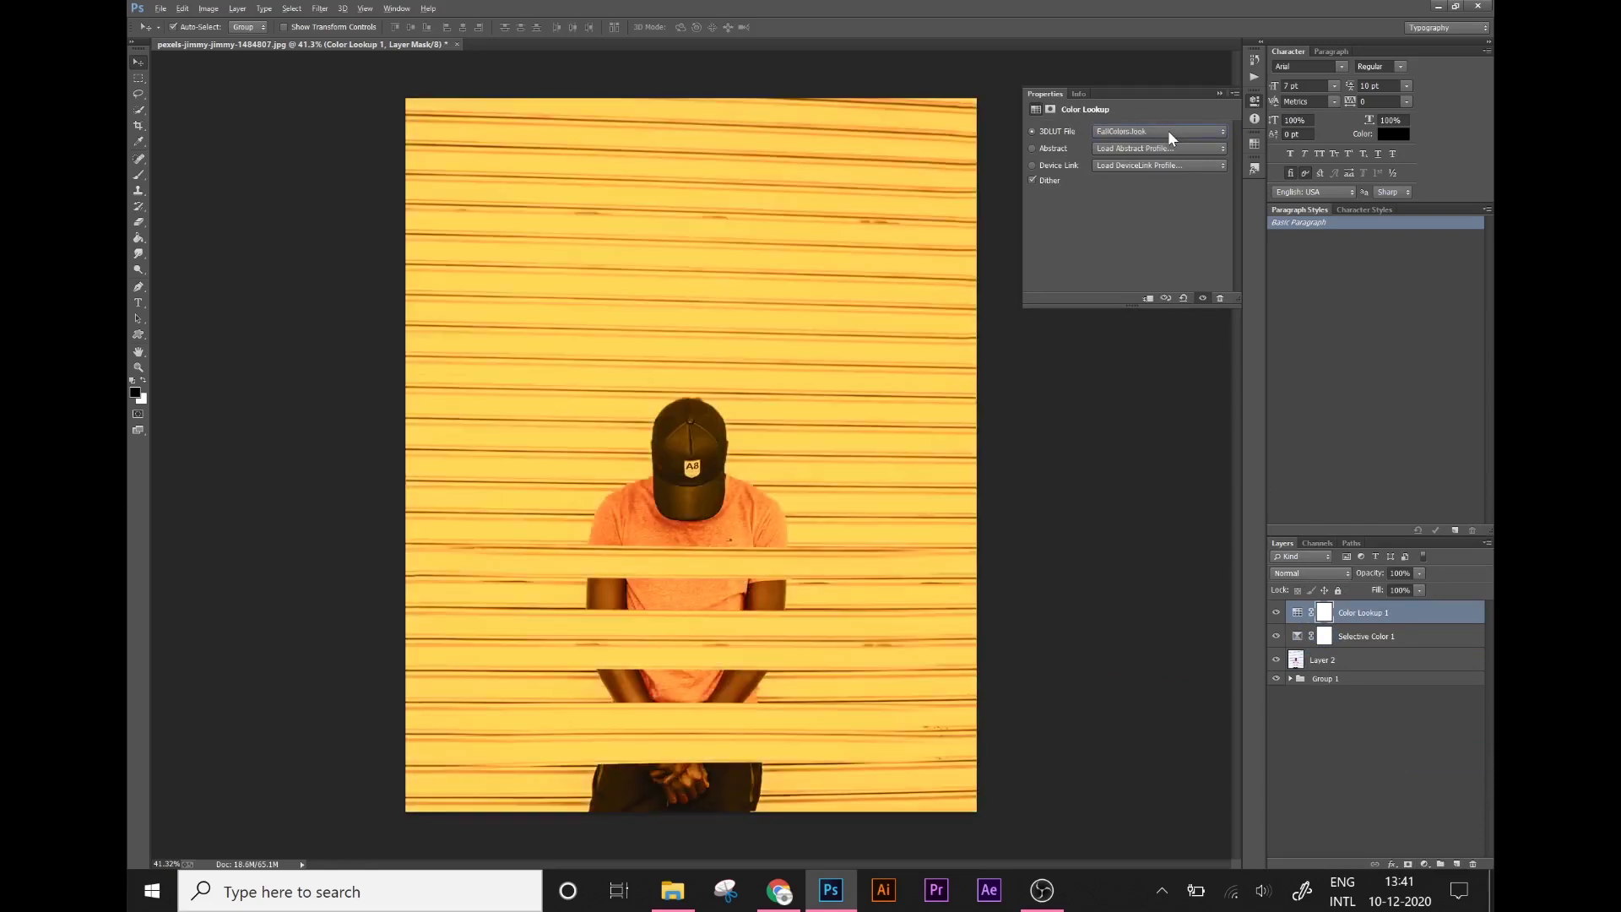
key("Down")
key("Down")
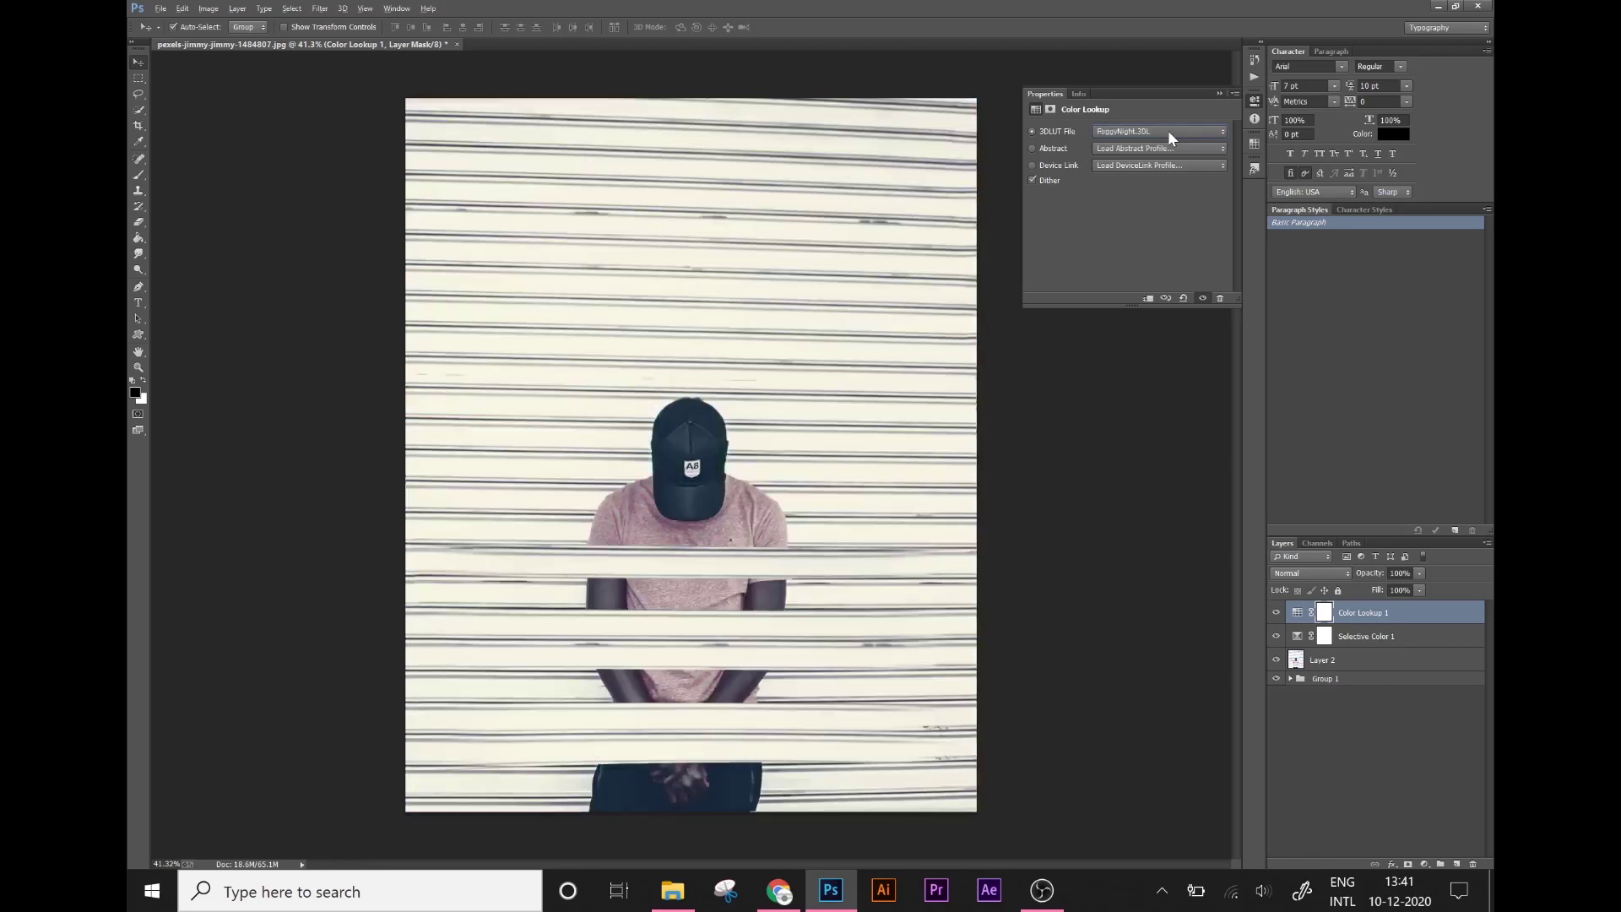
key("Down")
key("Down")
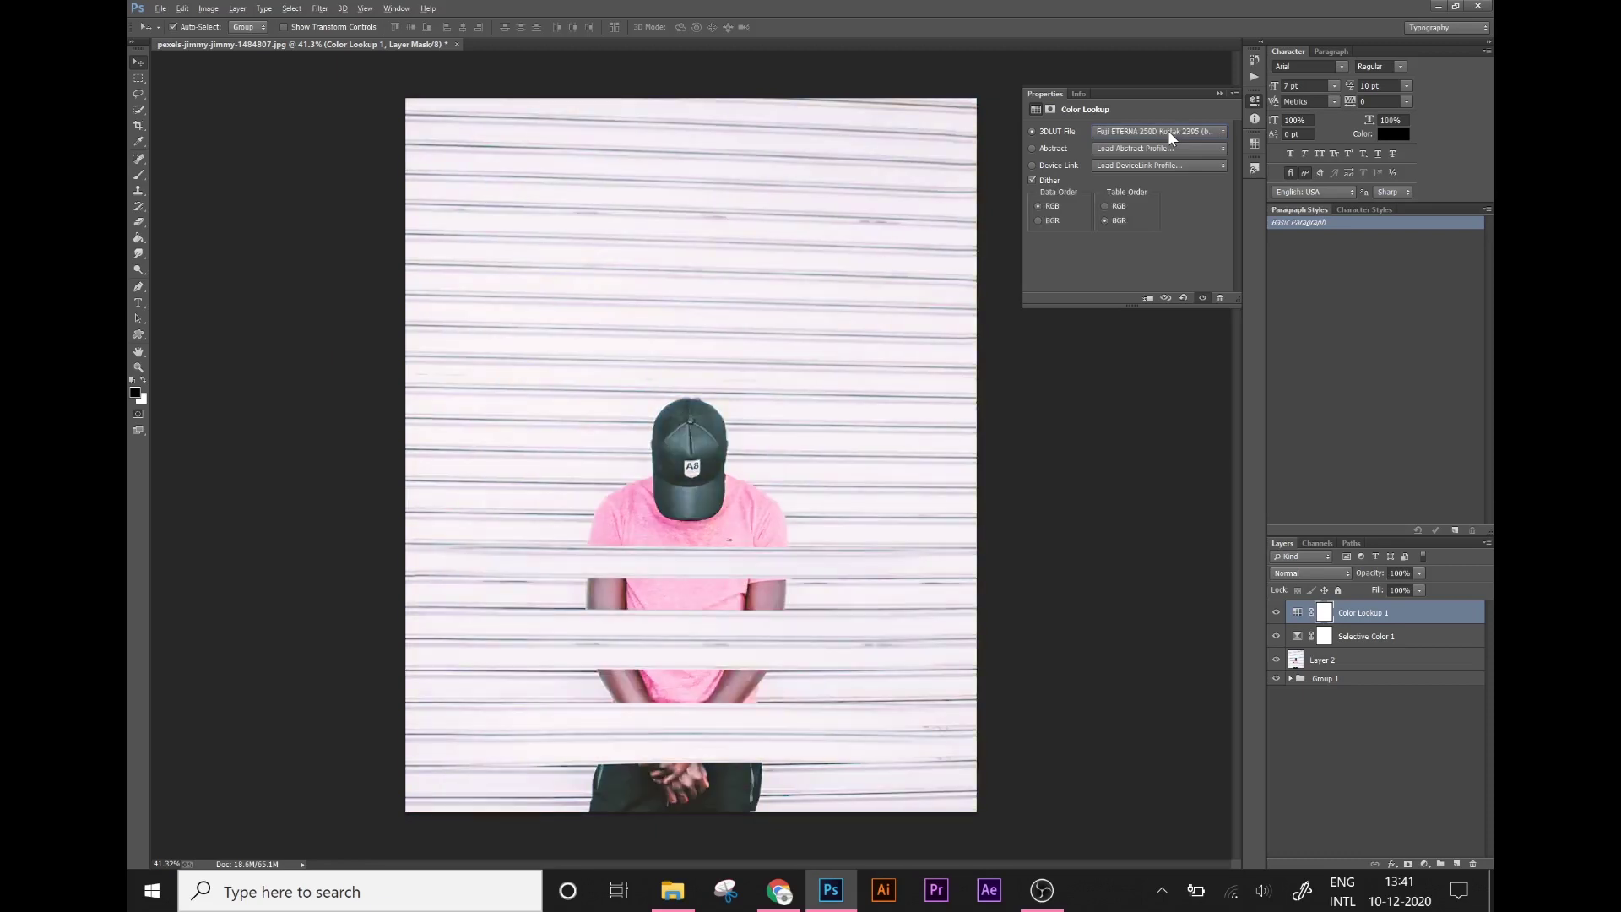
key("Down")
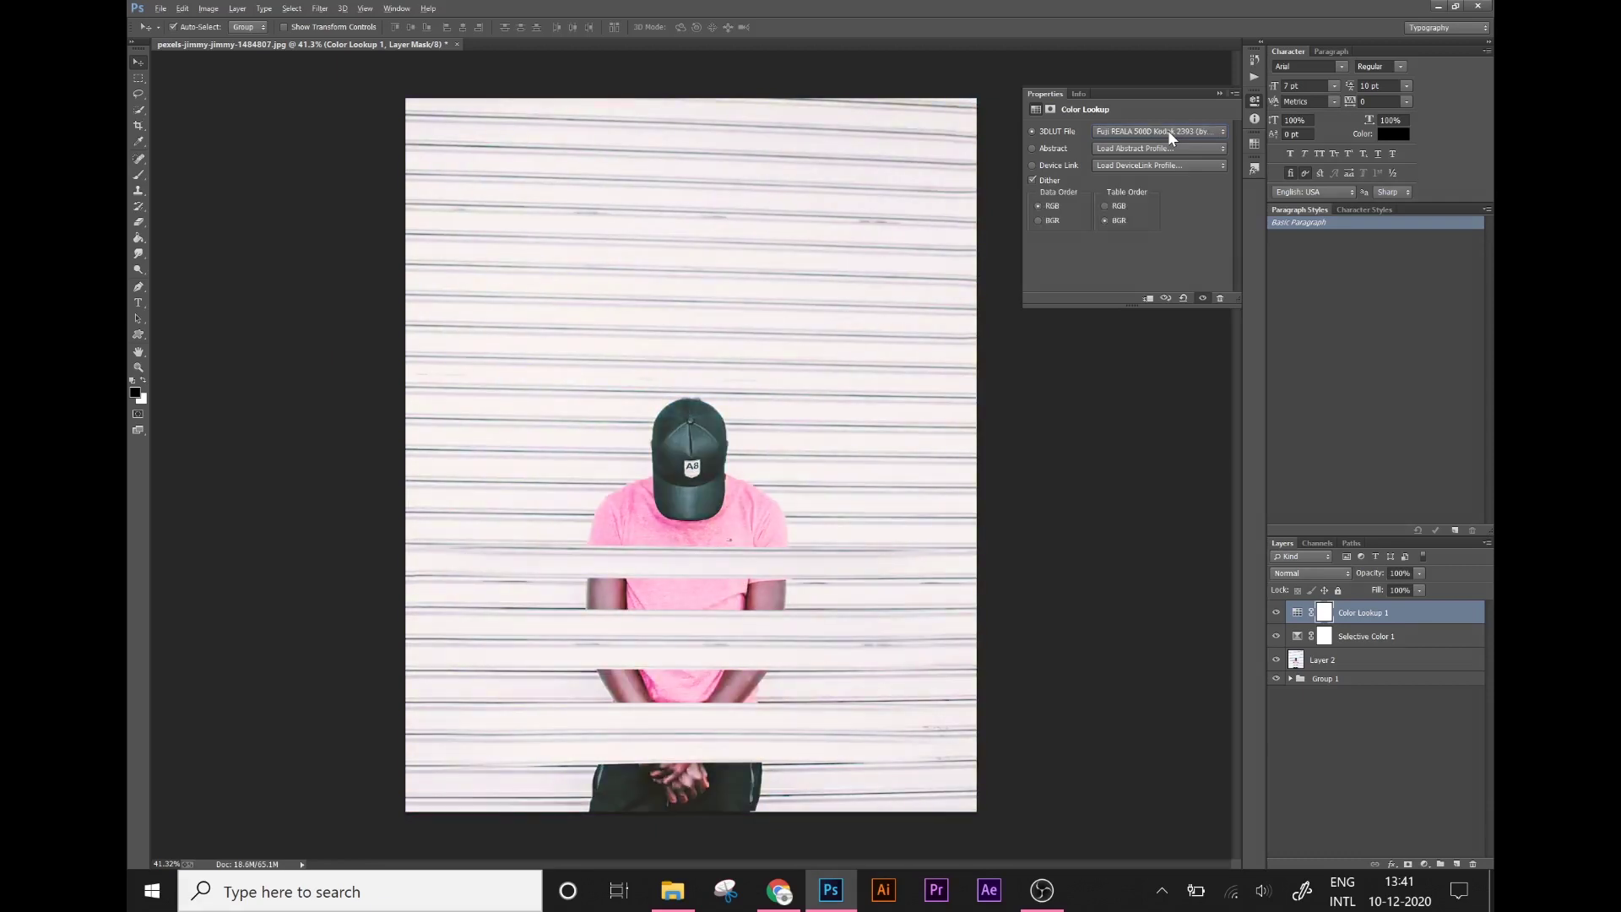
key("Down")
key("Down")
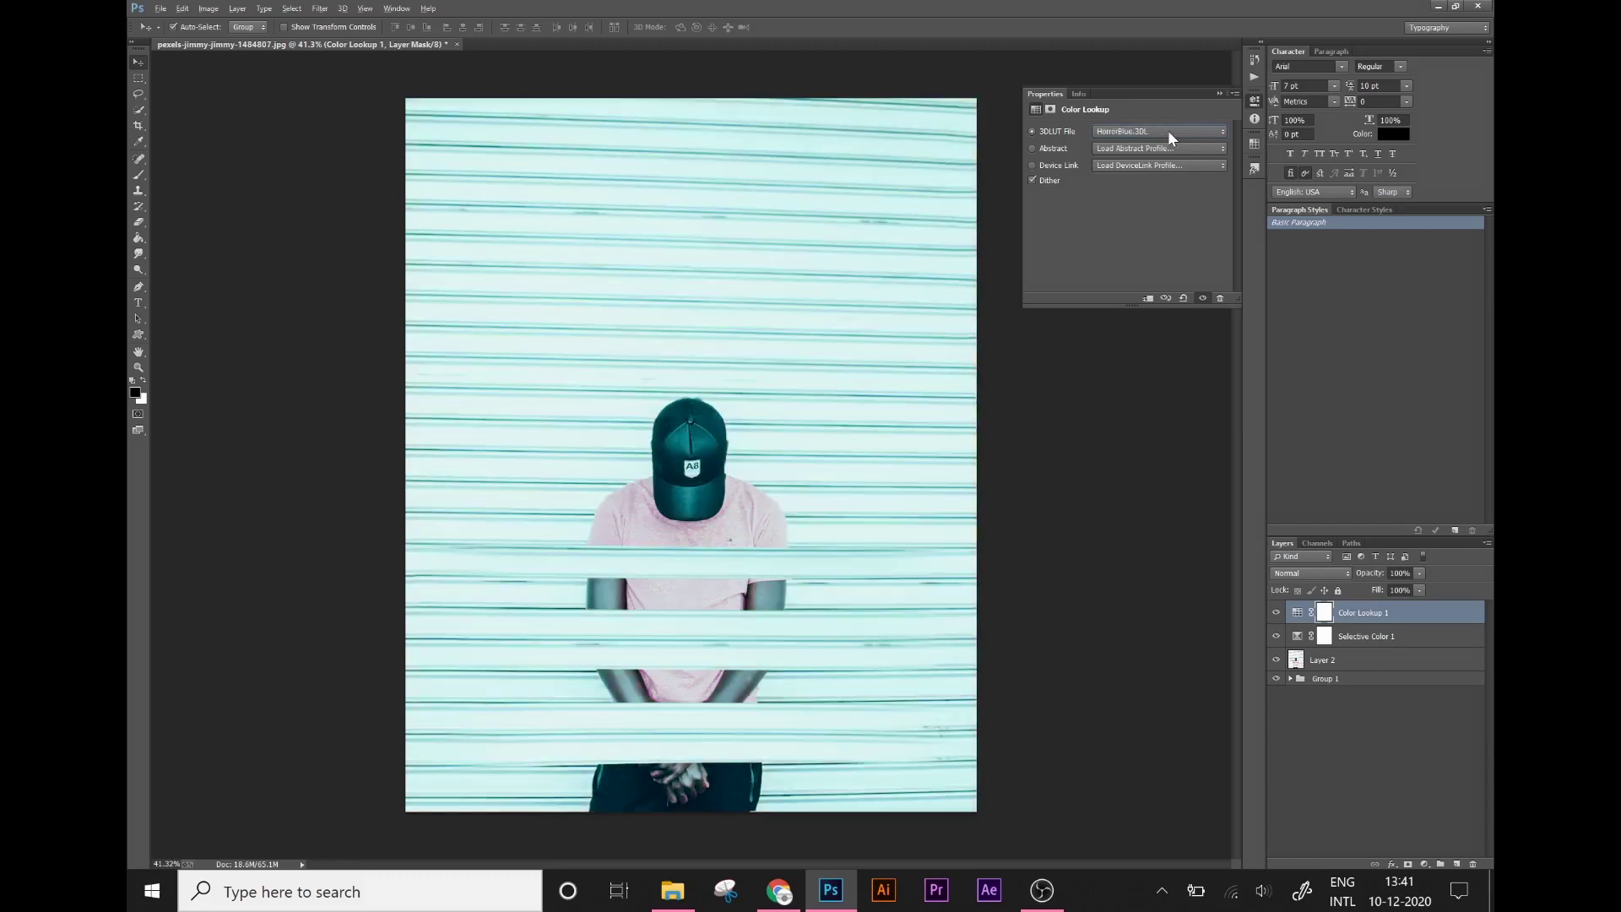
key("Down")
key("Down")
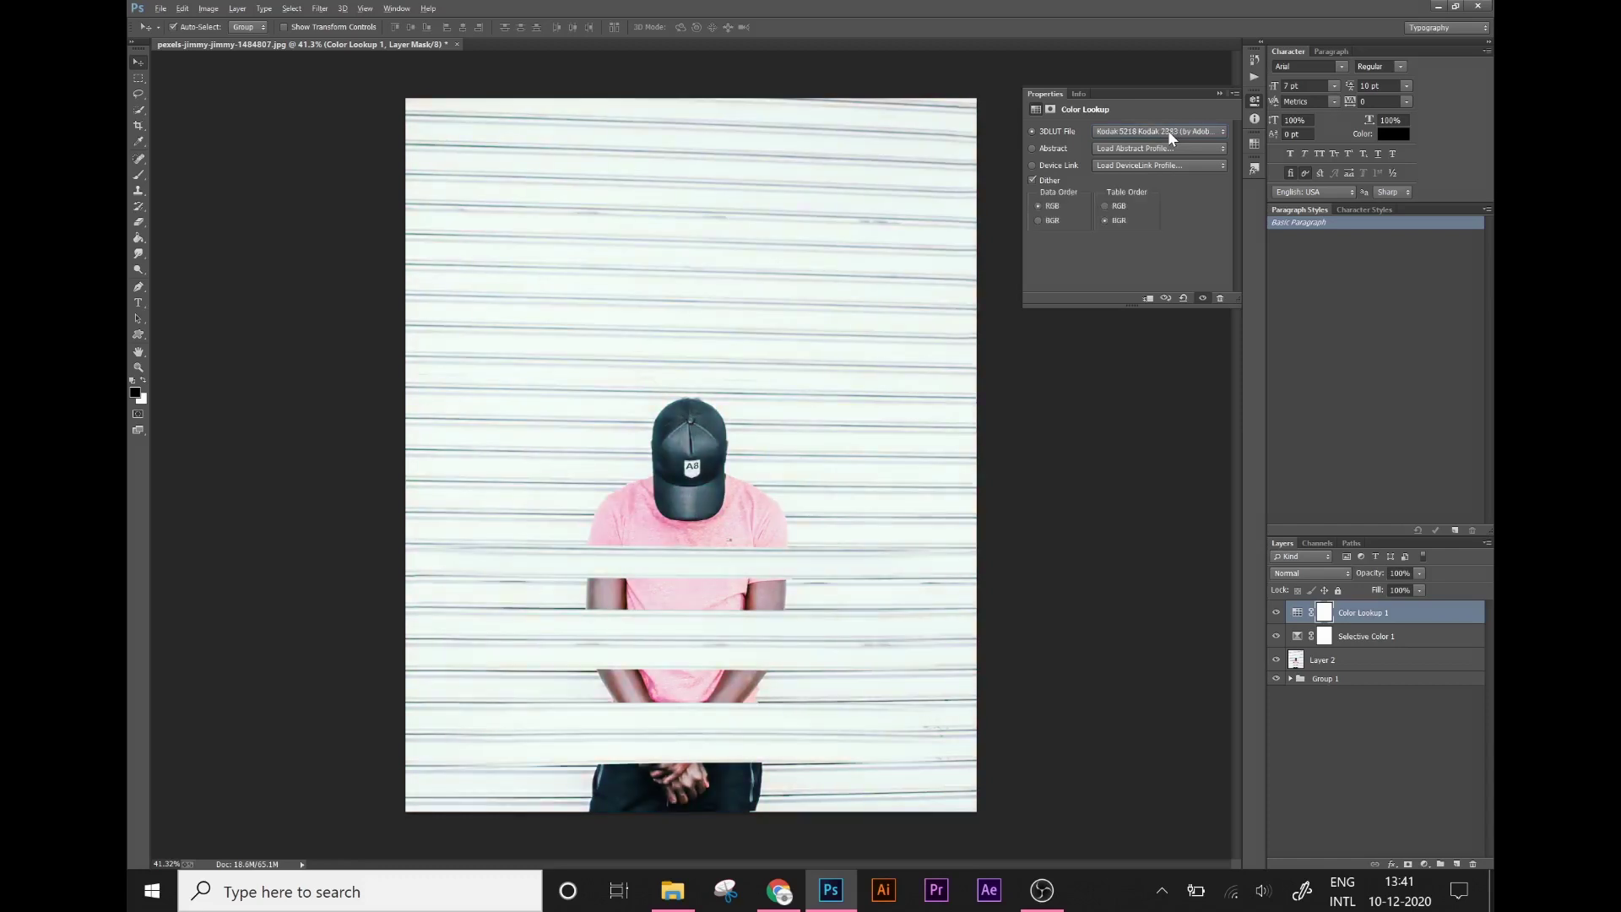
key("Down")
key("Down")
key("Down")
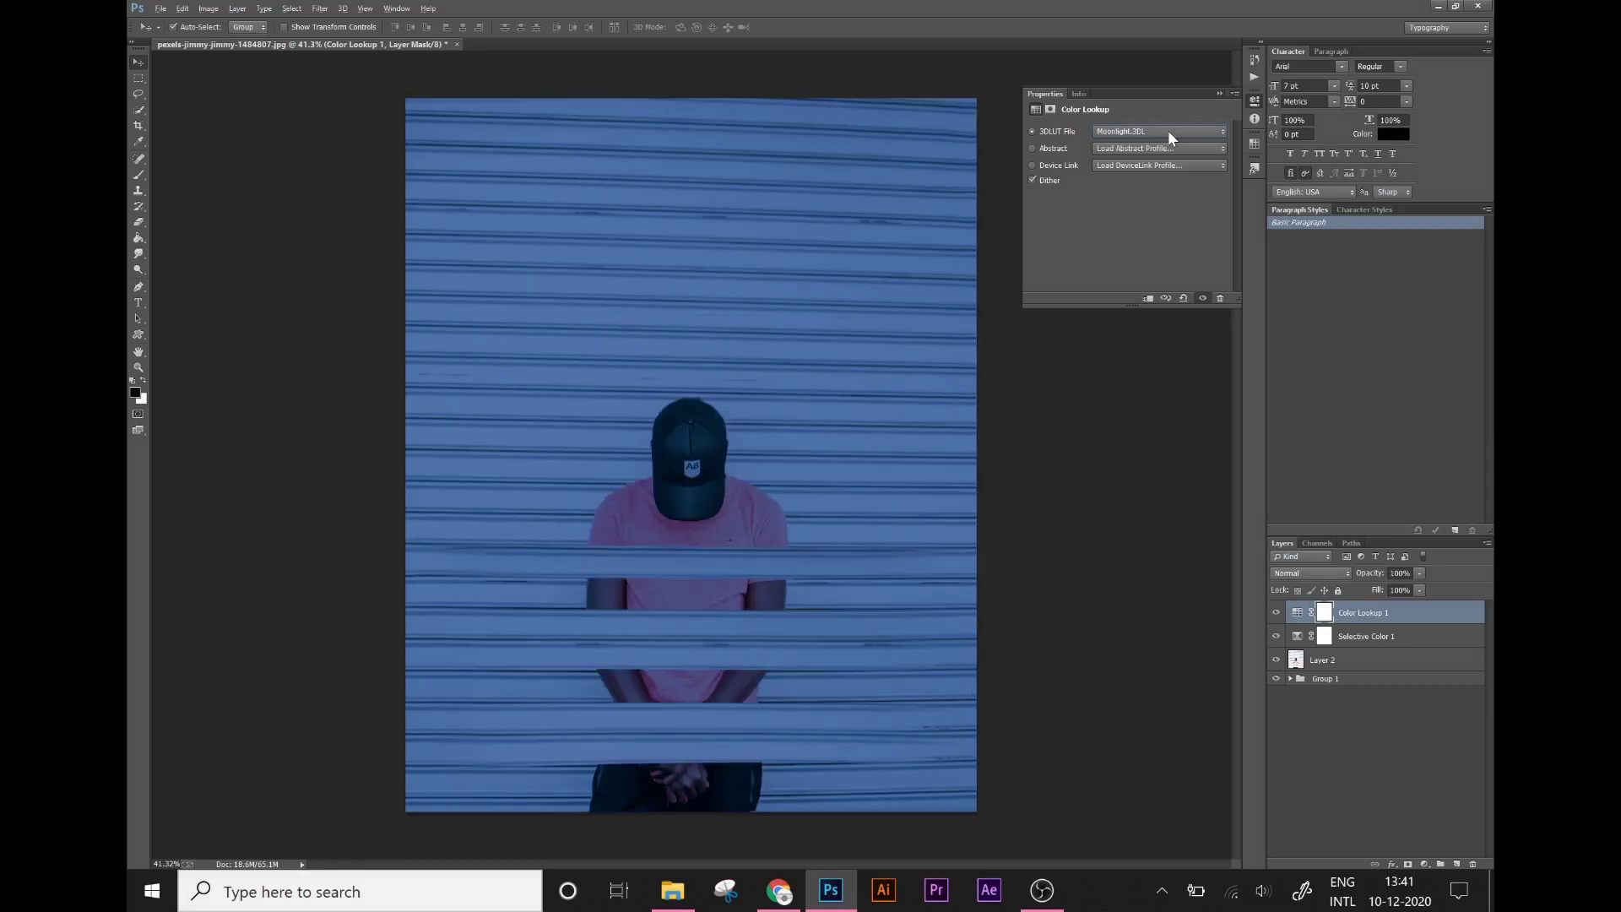
key("Down")
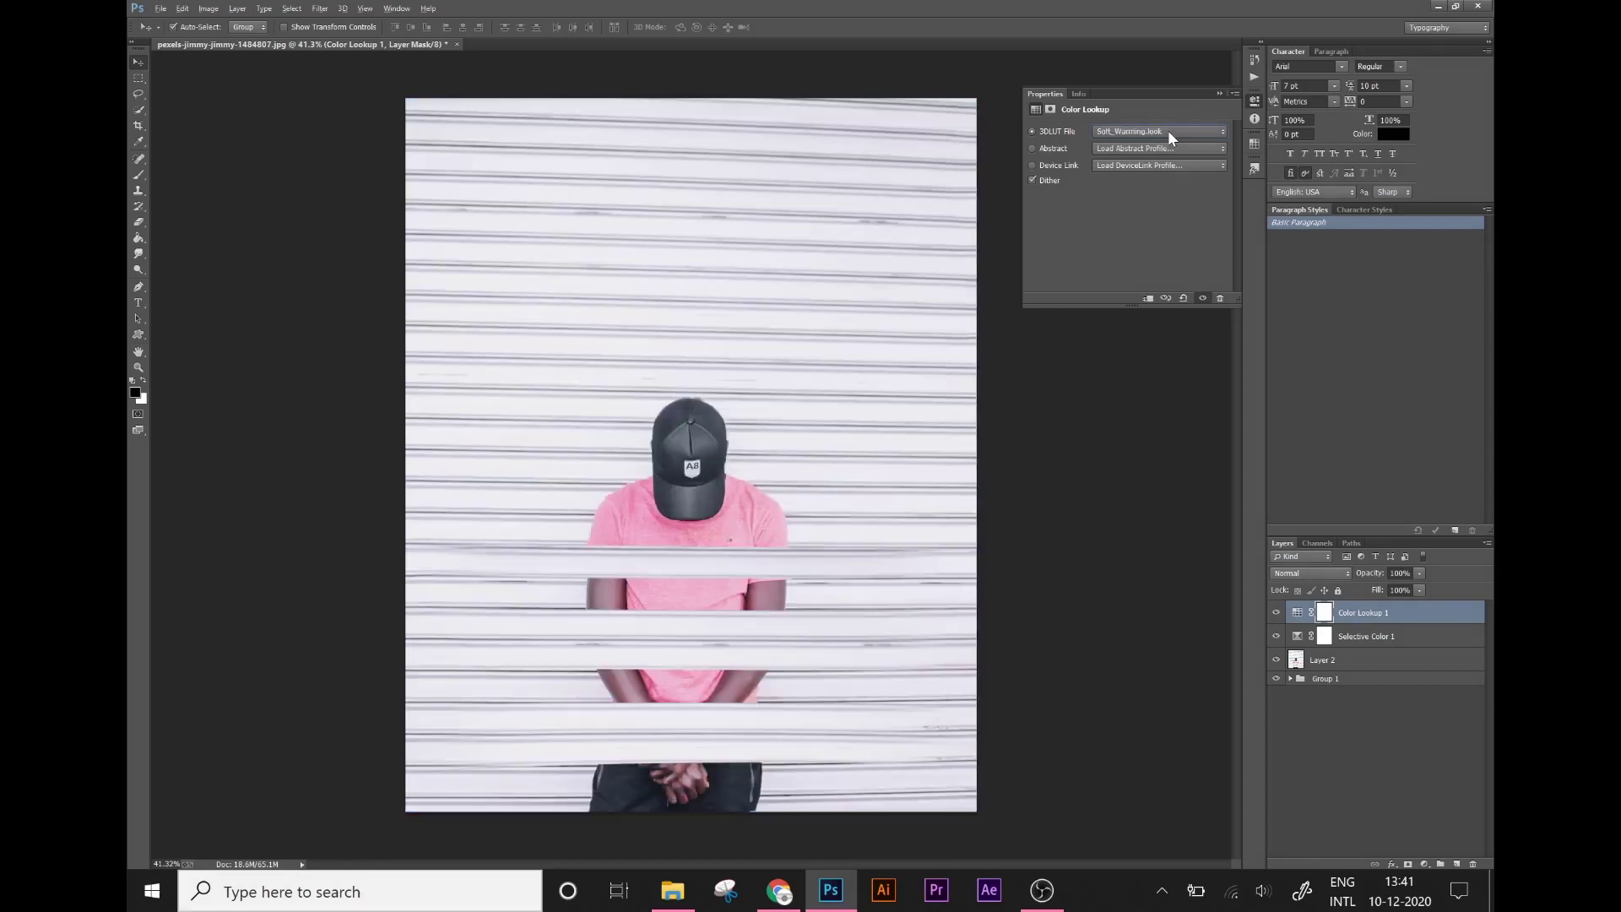
key("Down")
key("Down")
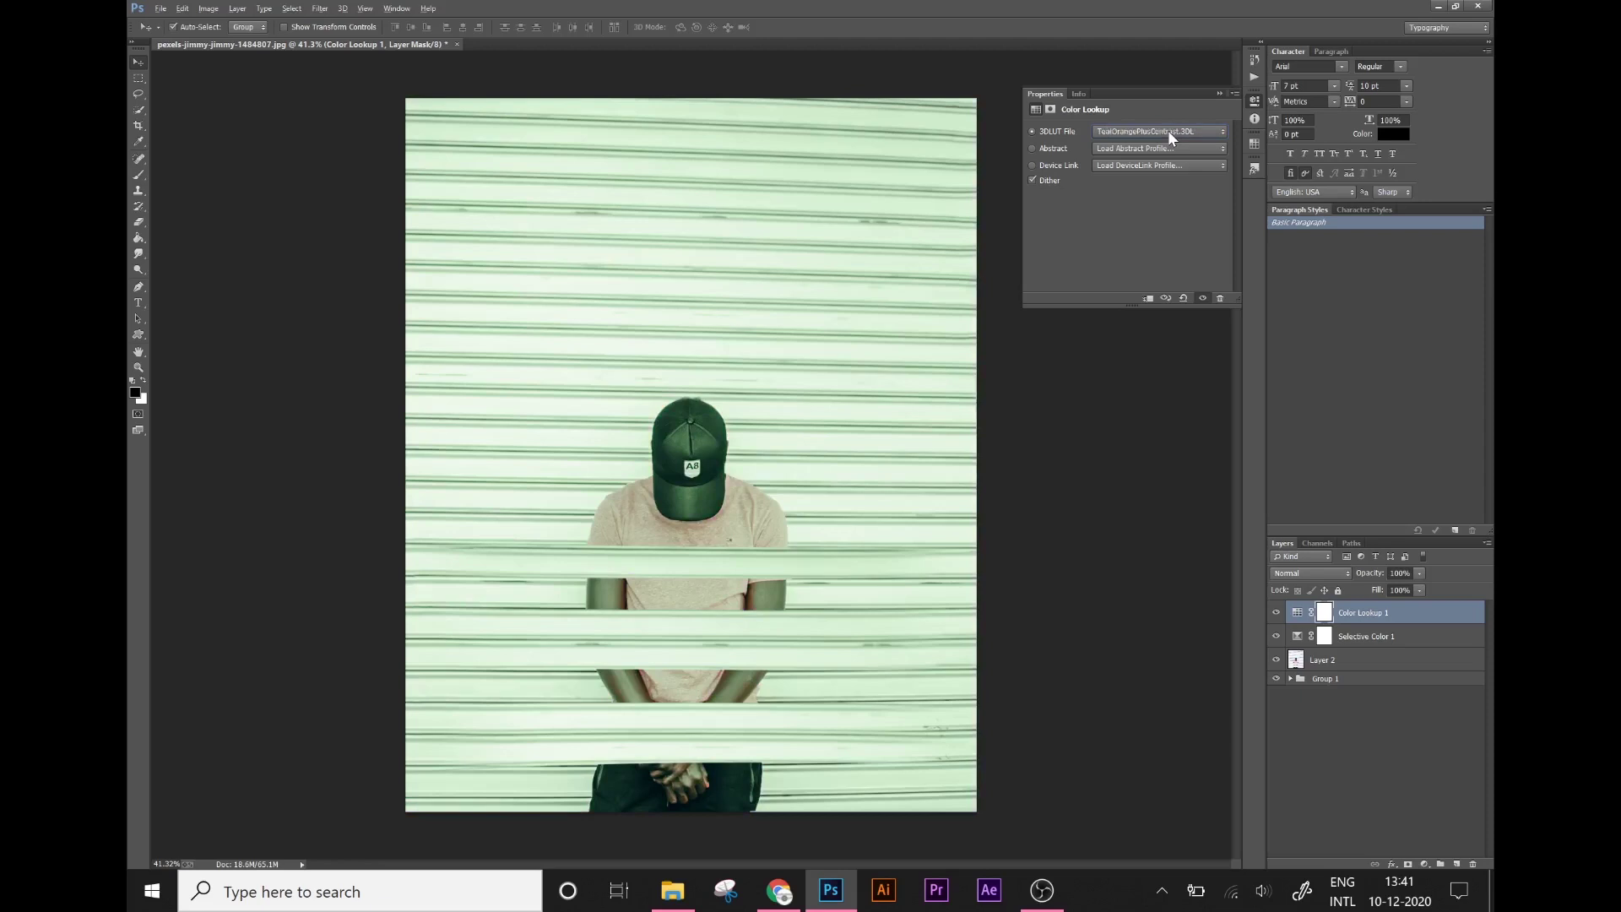
key("Up")
key("Up")
key("Up")
key("Up")
key("Up")
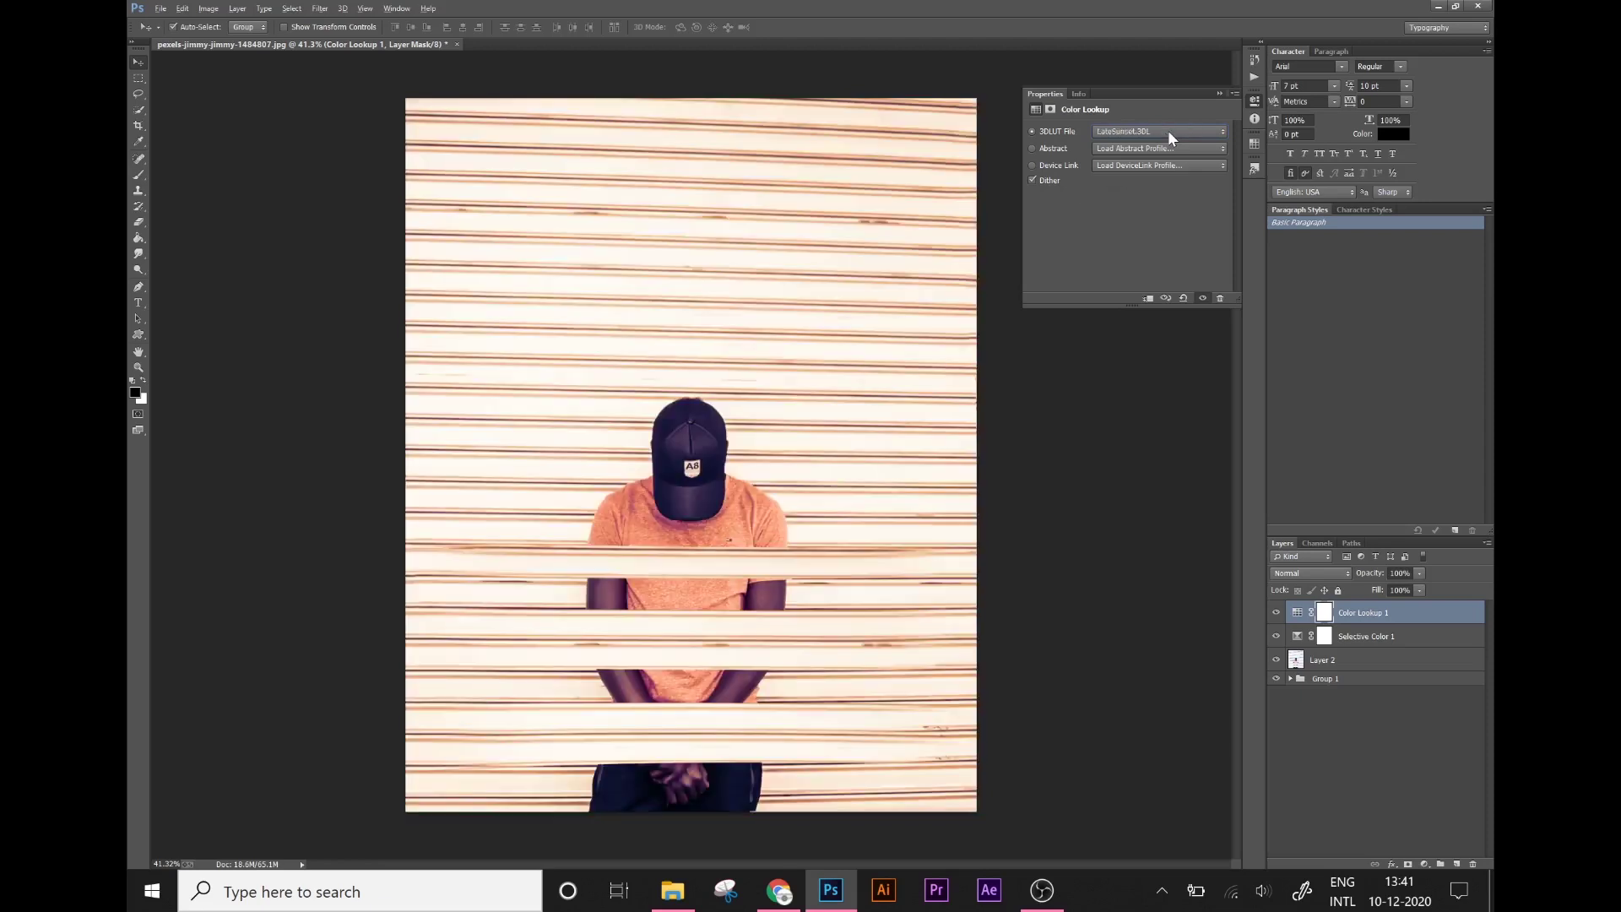
key("Up")
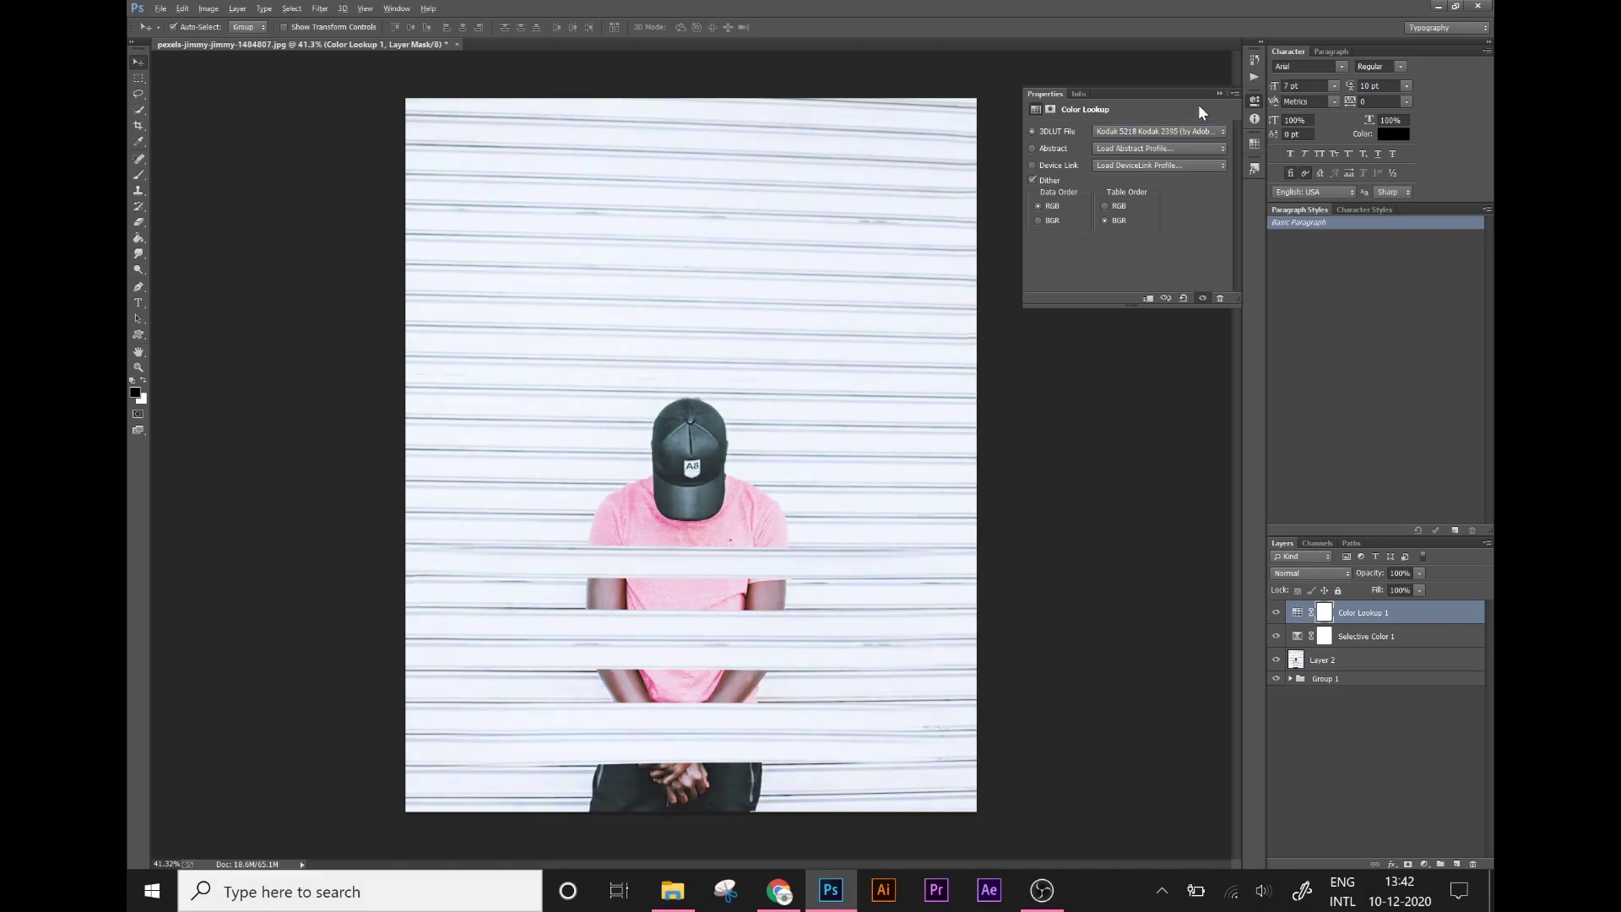
left_click(1222, 90)
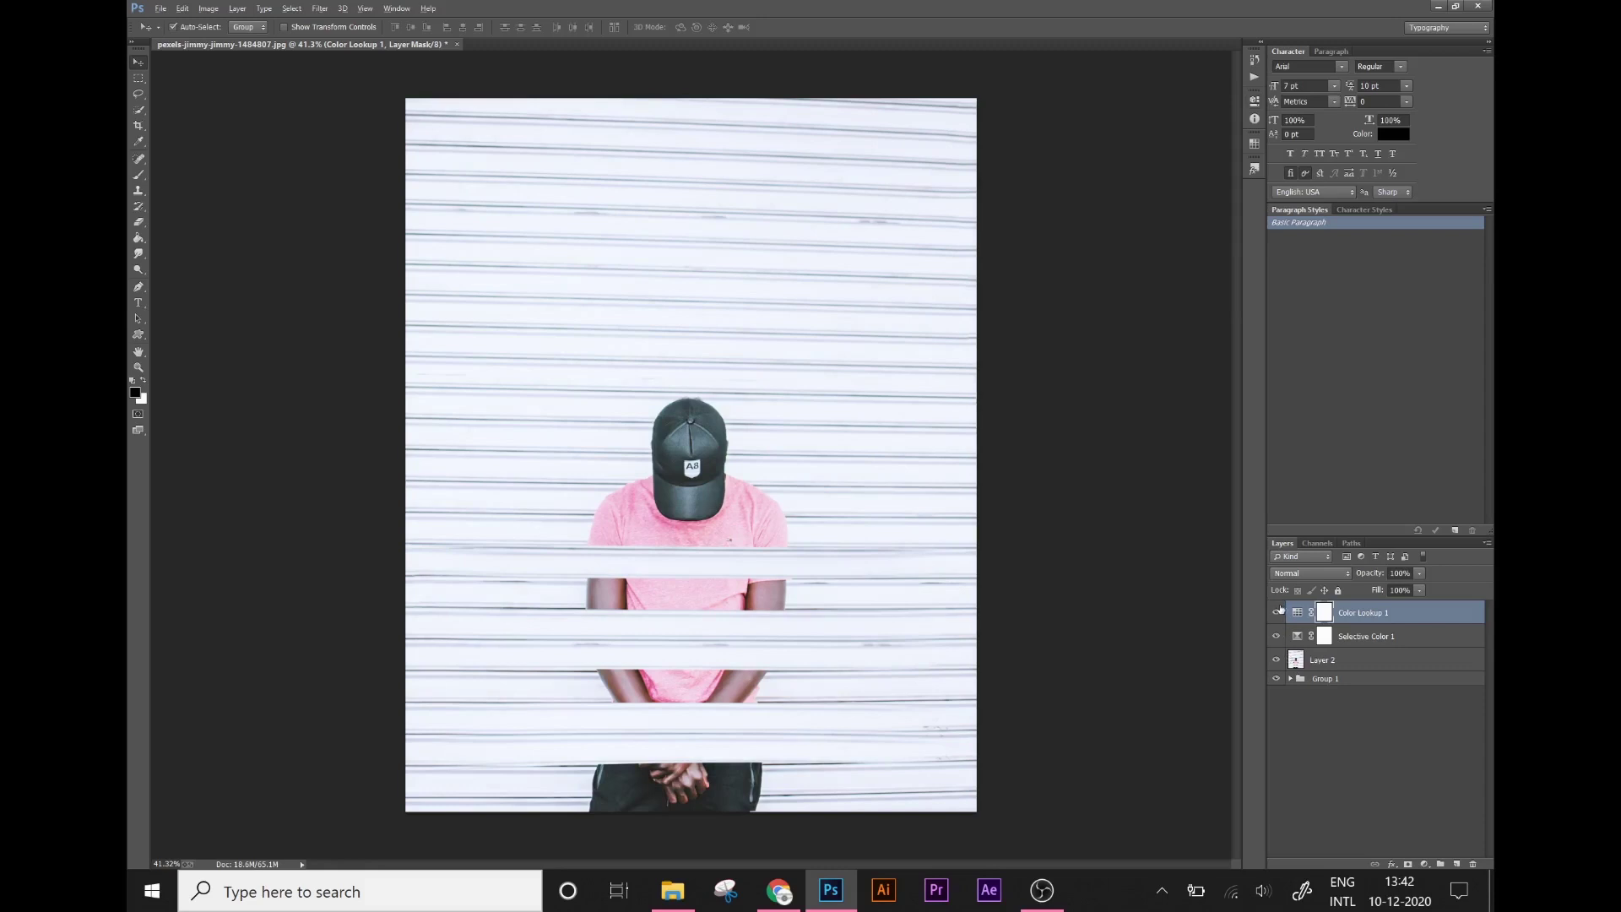
Step: Compare the grade on and off, then lower Color Lookup 1 opacity to 87%
left_click(1278, 612)
left_click(1277, 612)
left_click_drag(1380, 575, 1370, 580)
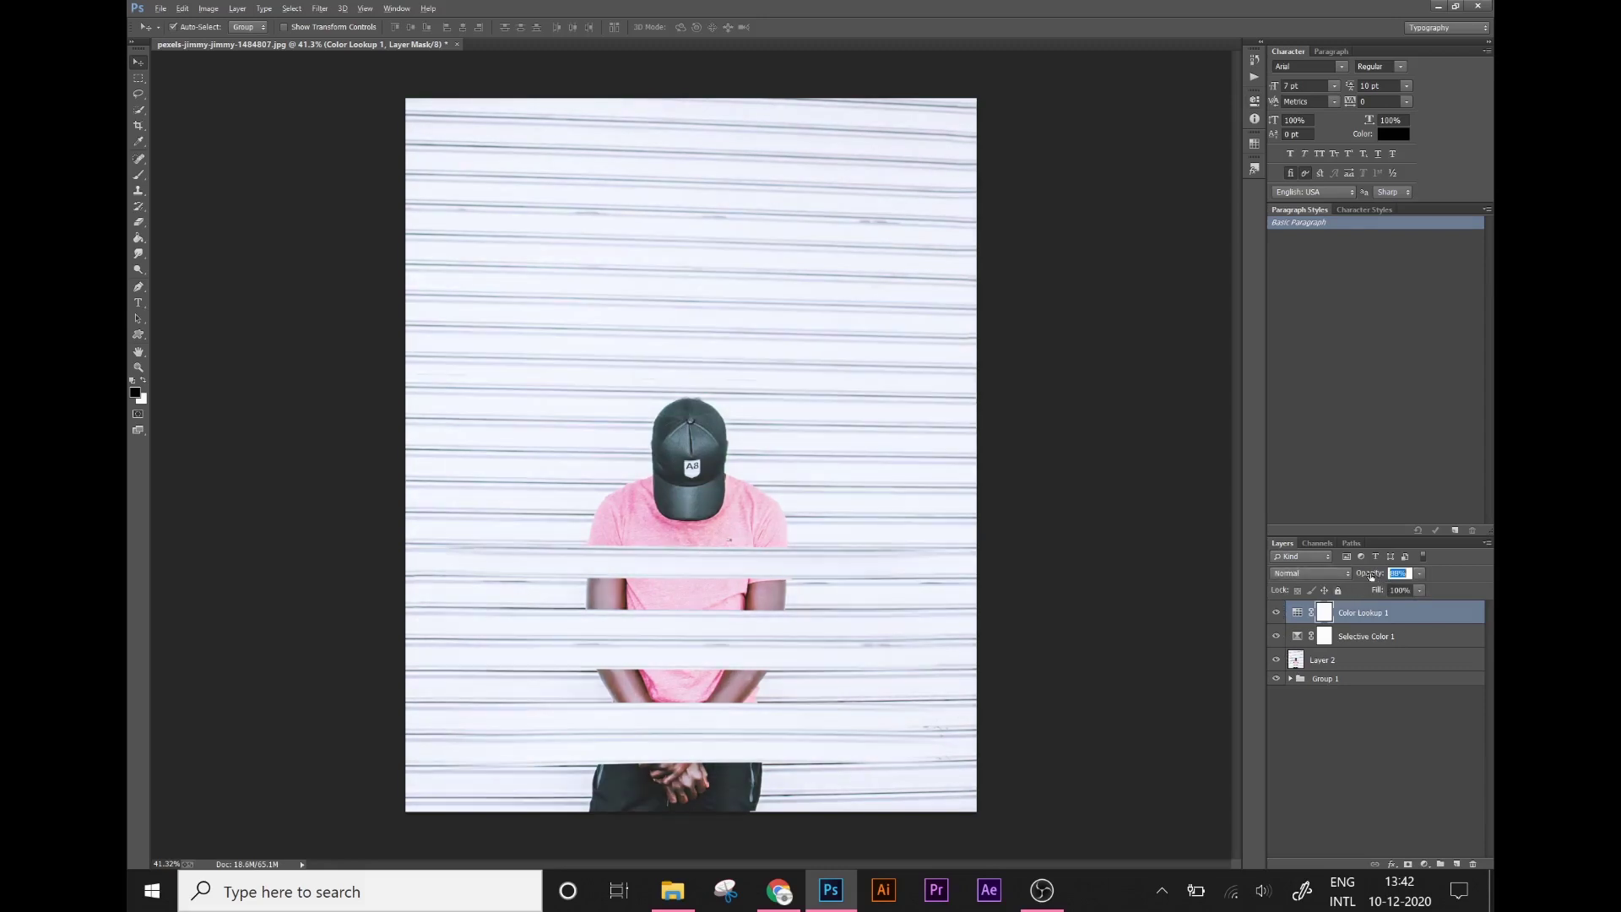
left_click(1386, 614)
Step: Add a Brightness/Contrast layer set to Brightness -4, Contrast 17, and select it with Layer 2
left_click(1424, 863)
left_click(1360, 547)
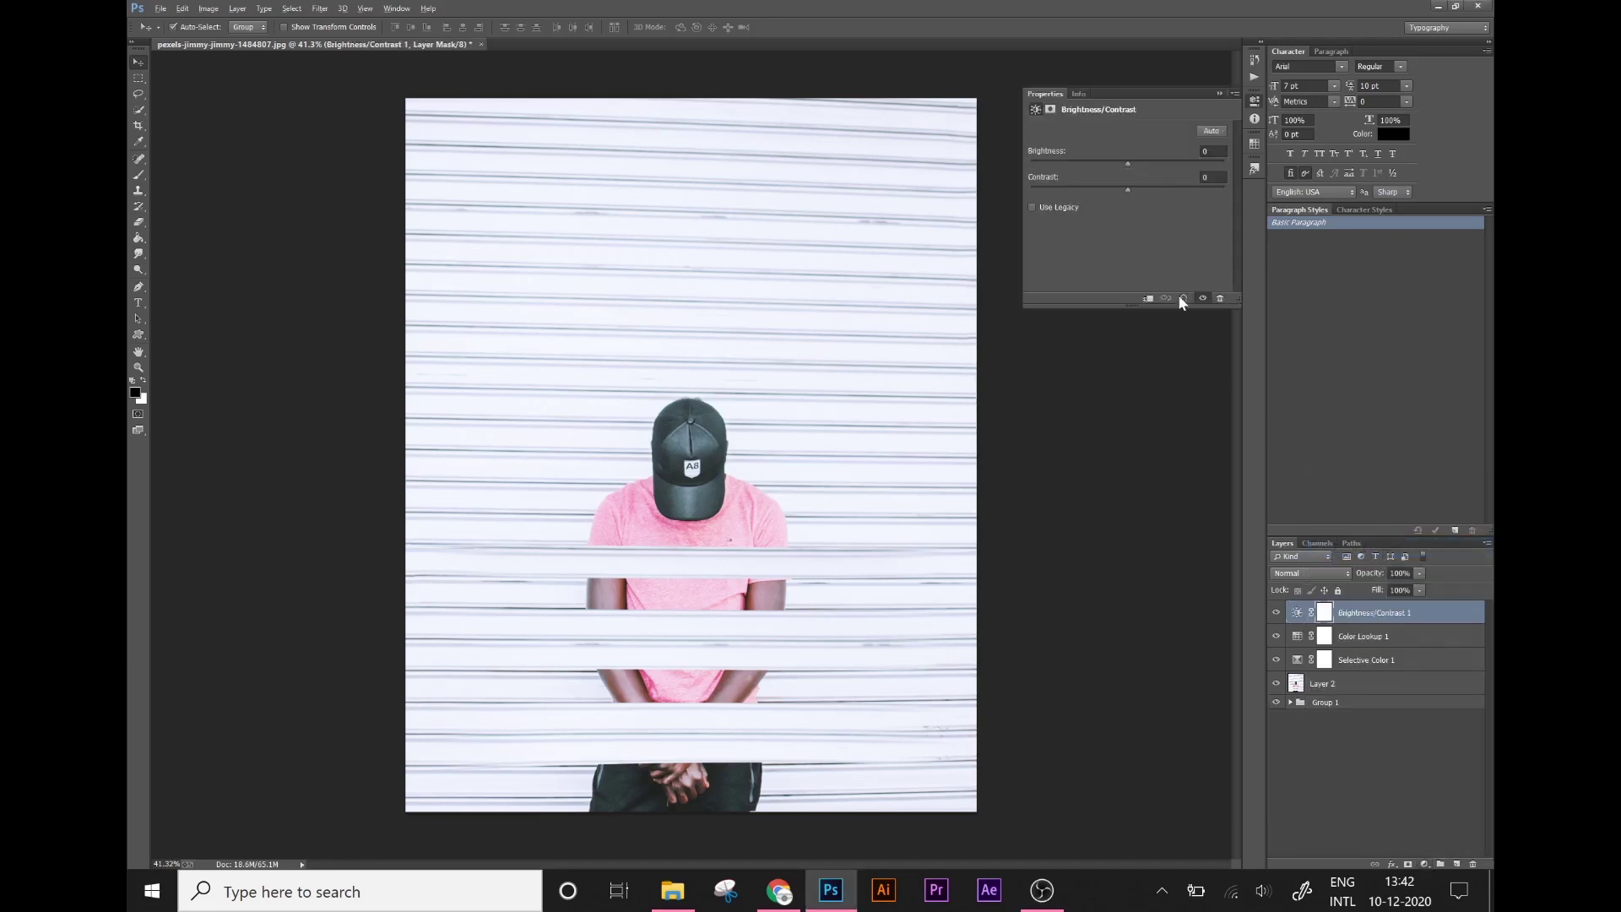
left_click_drag(1128, 163, 1124, 162)
left_click(1400, 613)
left_click(1348, 689, "ctrl")
Step: Merge Layer 2 through Brightness/Contrast 1 into a single layer
left_click(1348, 684)
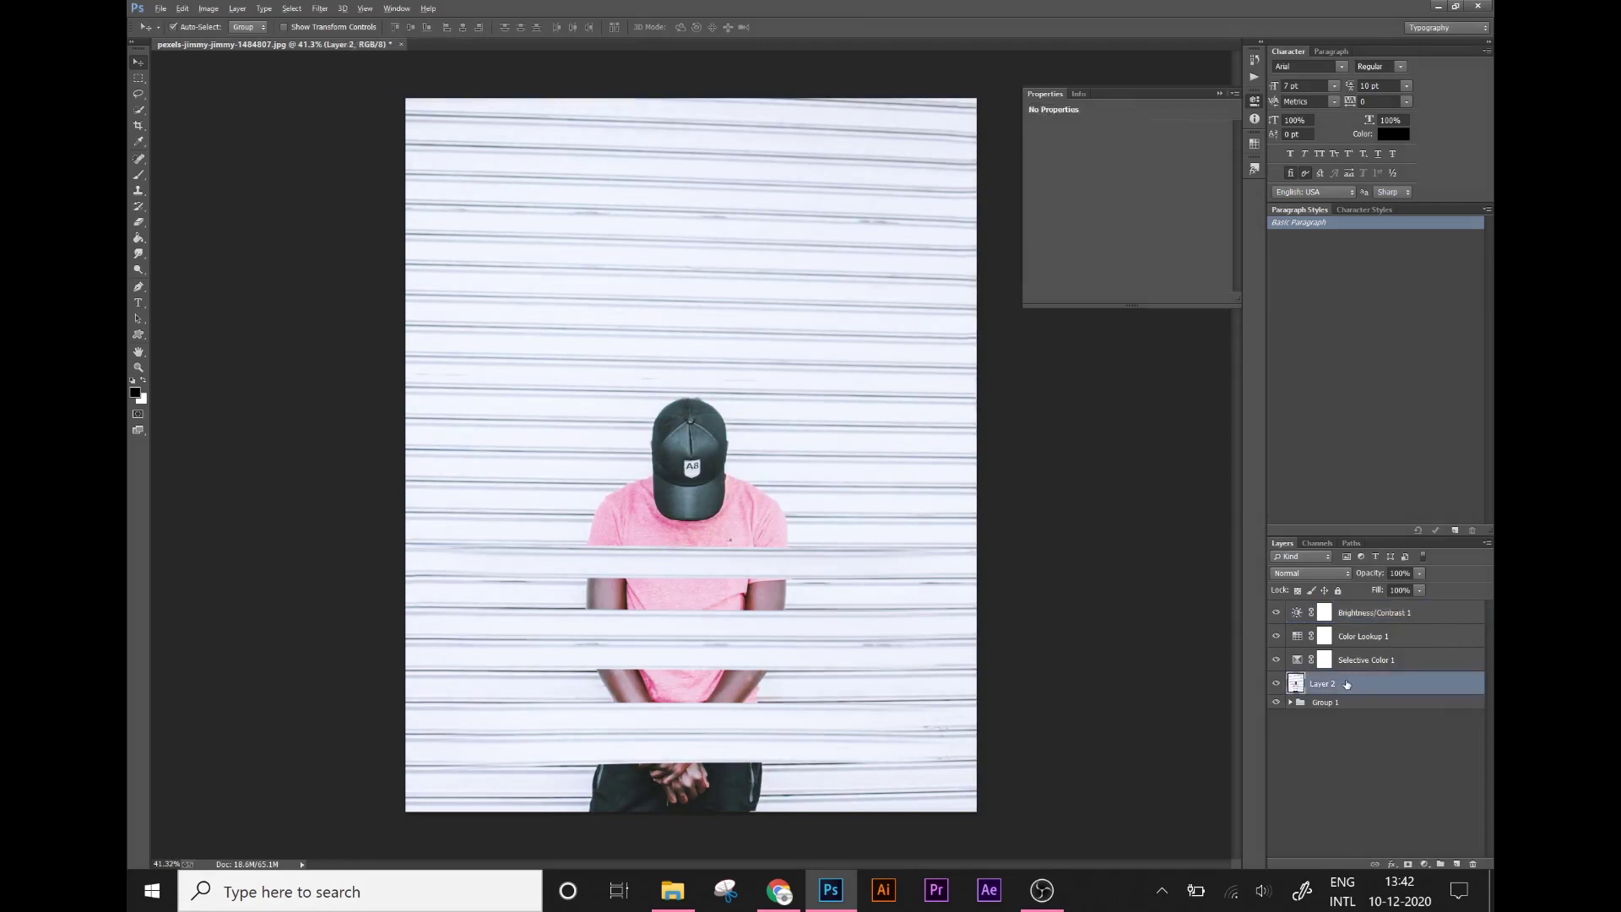
left_click(1349, 613, "shift")
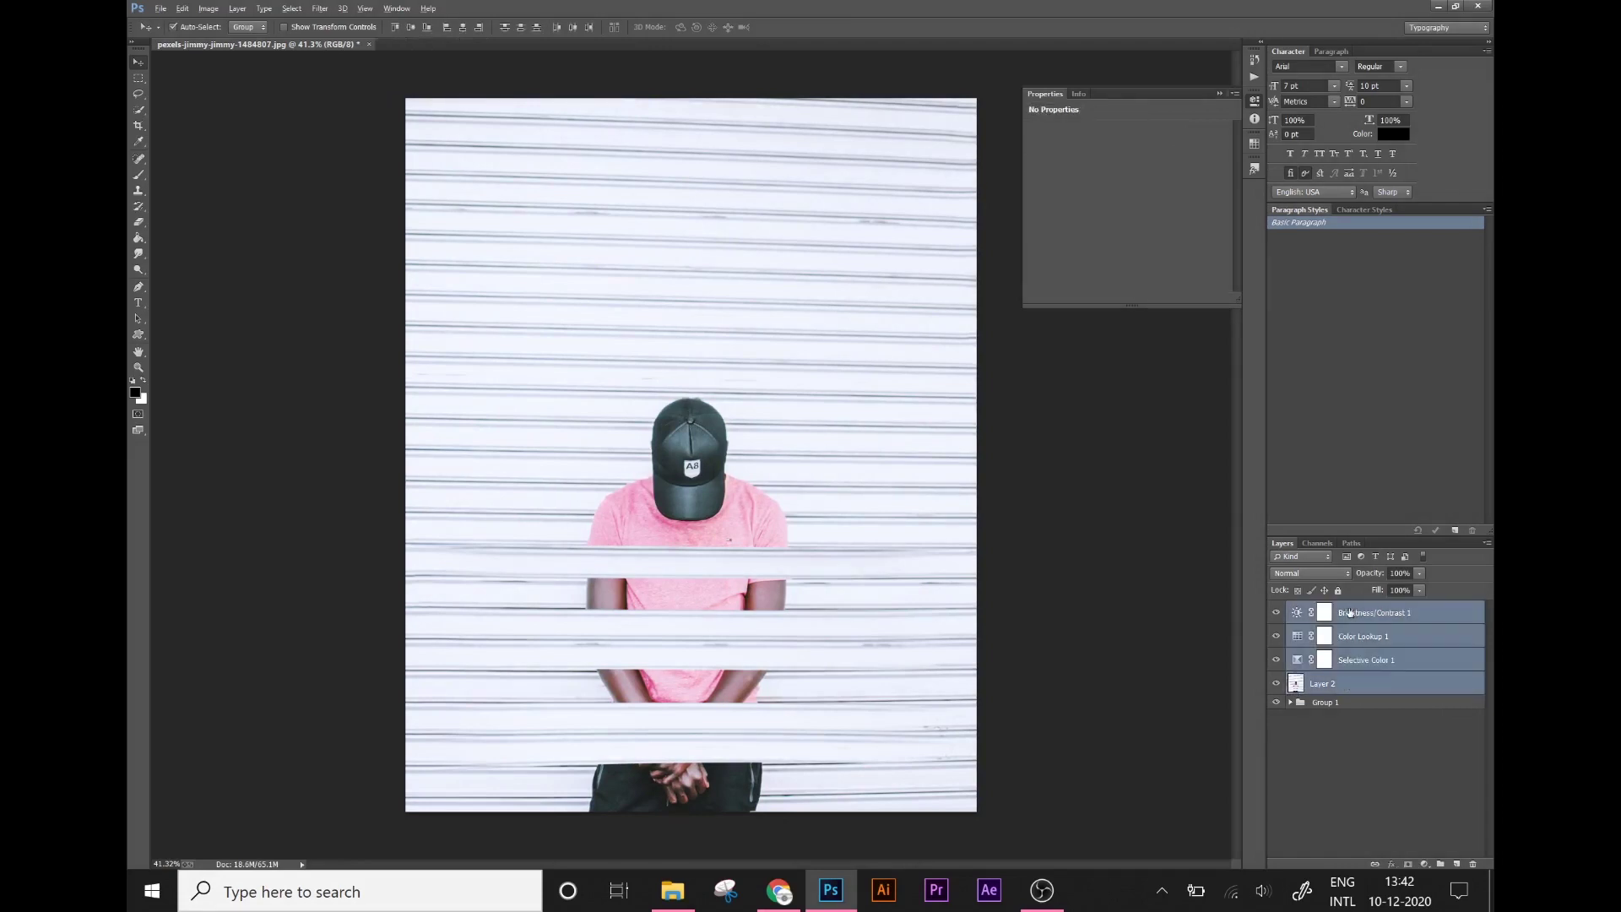
key("ctrl+e")
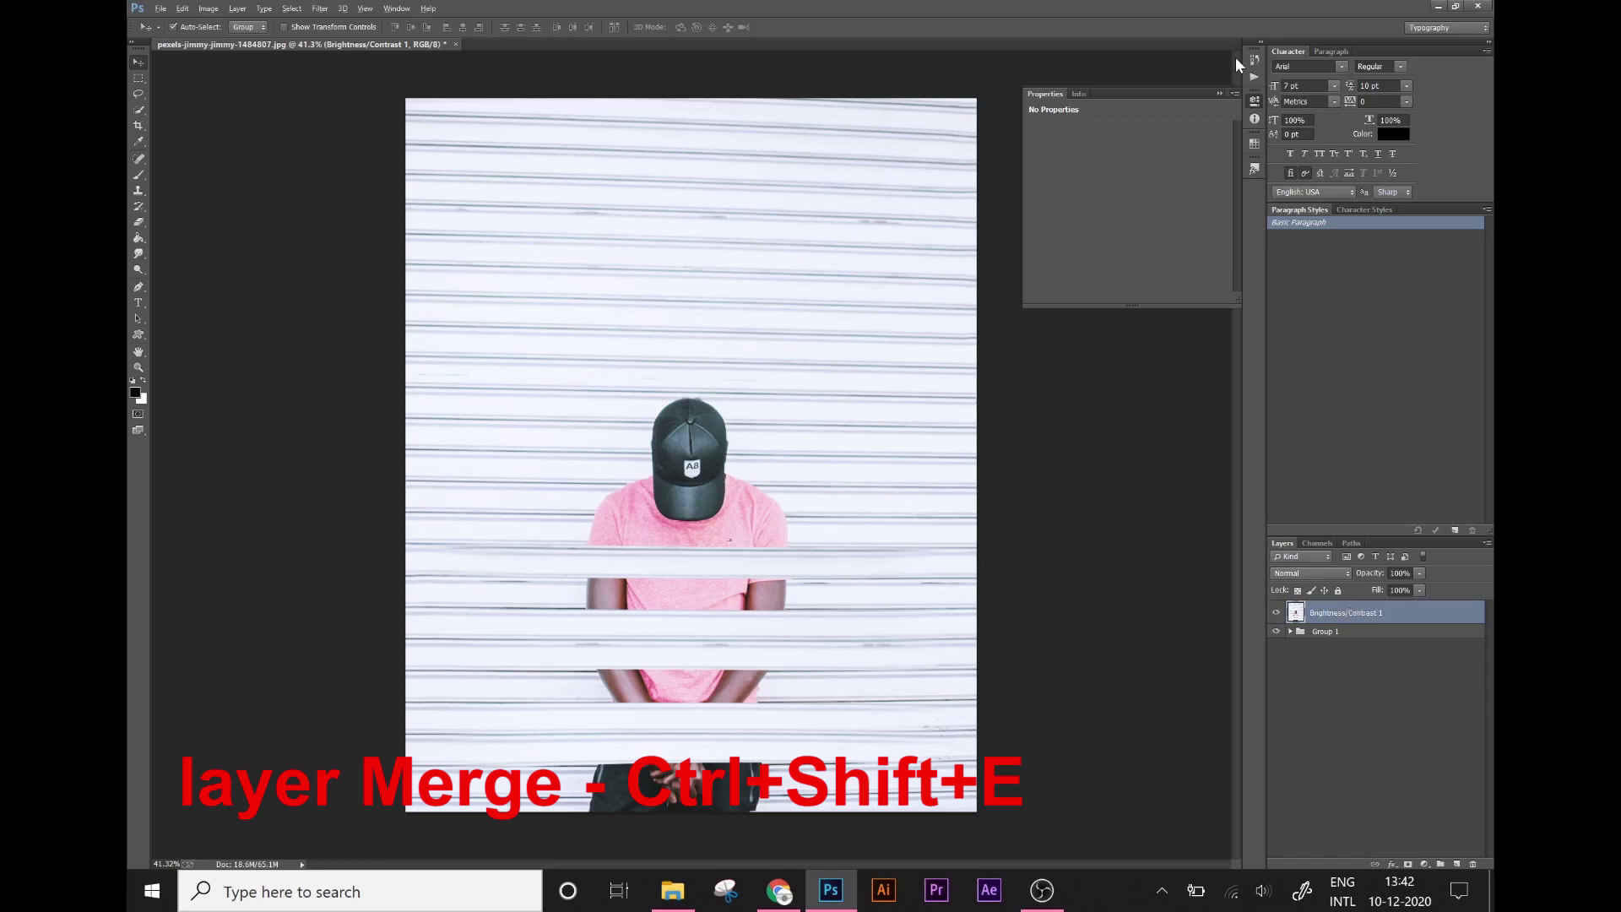
Step: Open the Camera Raw Filter on the merged layer
left_click(1219, 93)
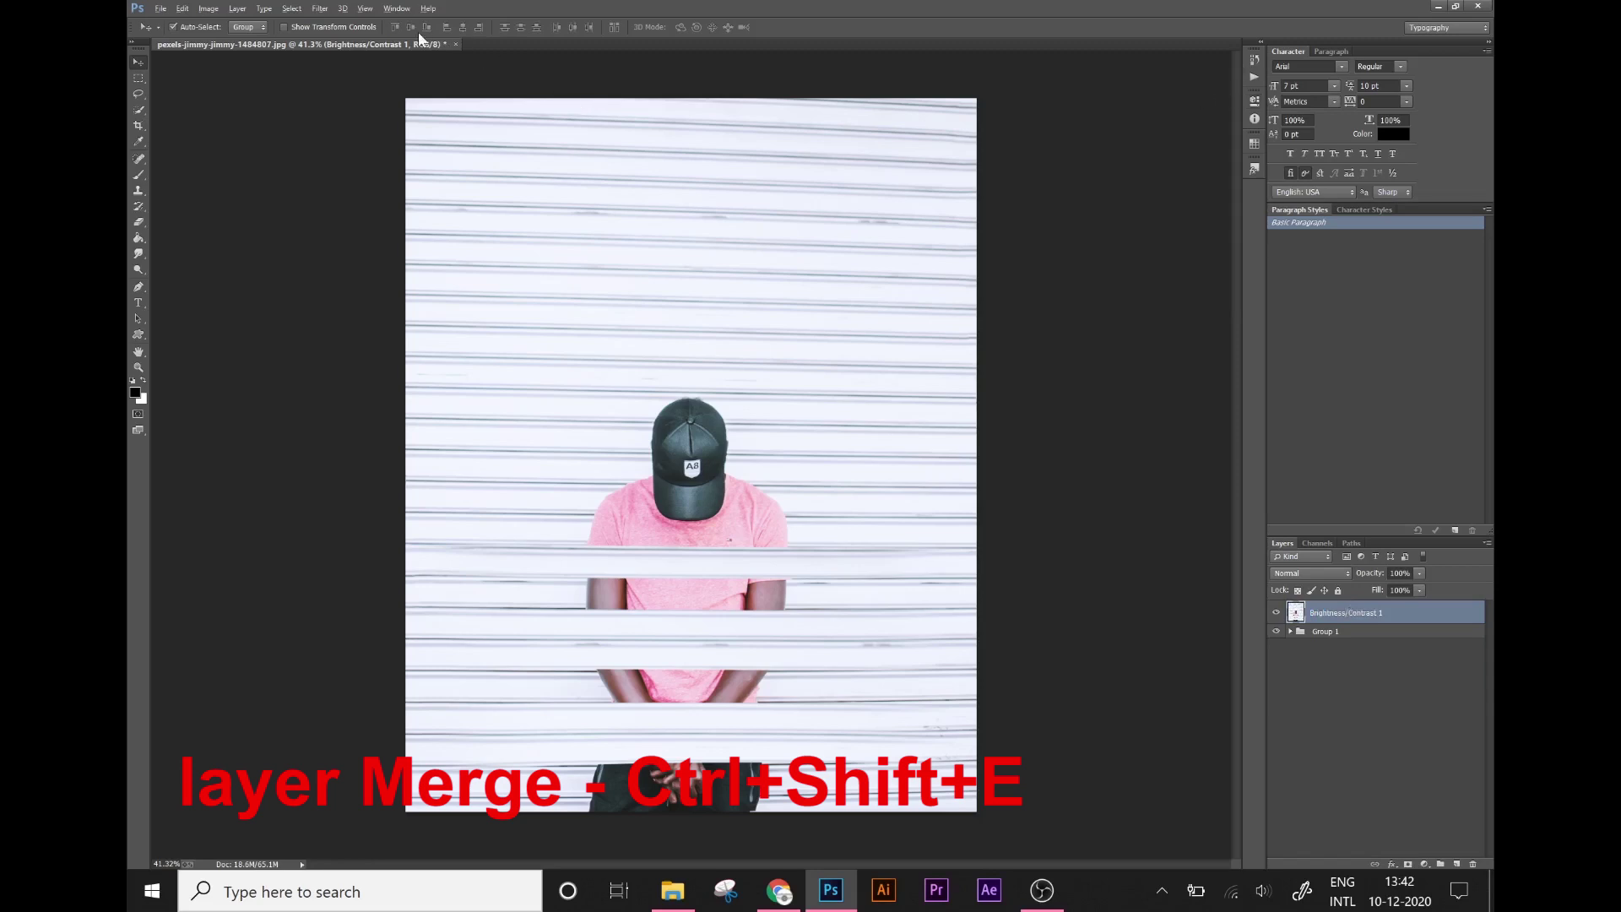
left_click(320, 9)
left_click(375, 129)
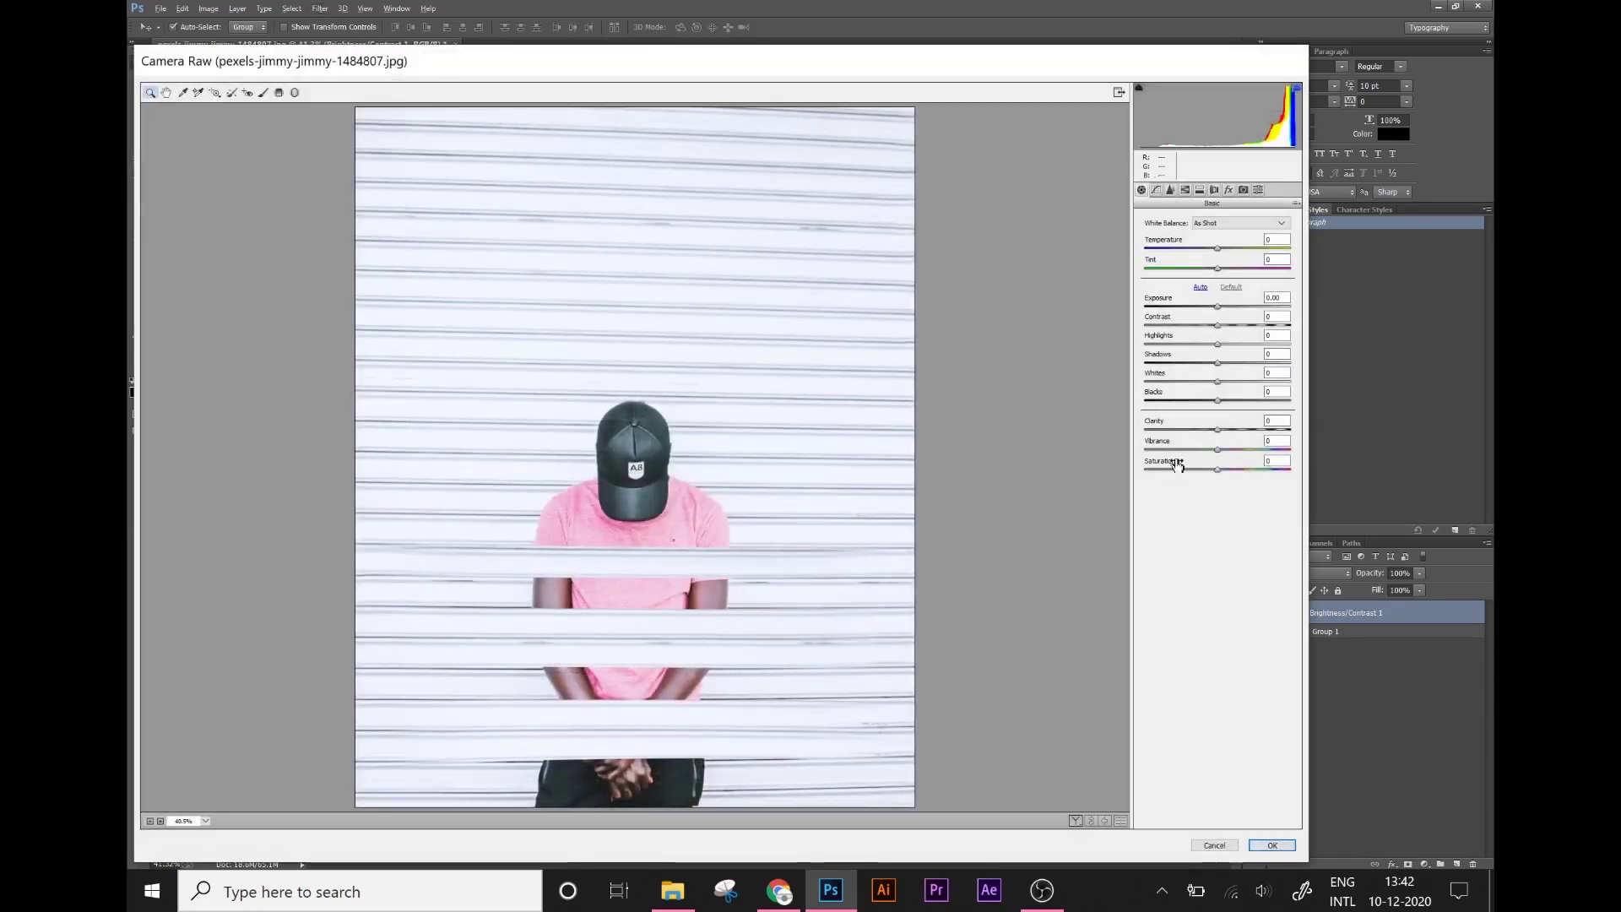
Step: Apply Auto tone in Camera Raw with Clarity +16 and a warmer Temperature
left_click(1200, 287)
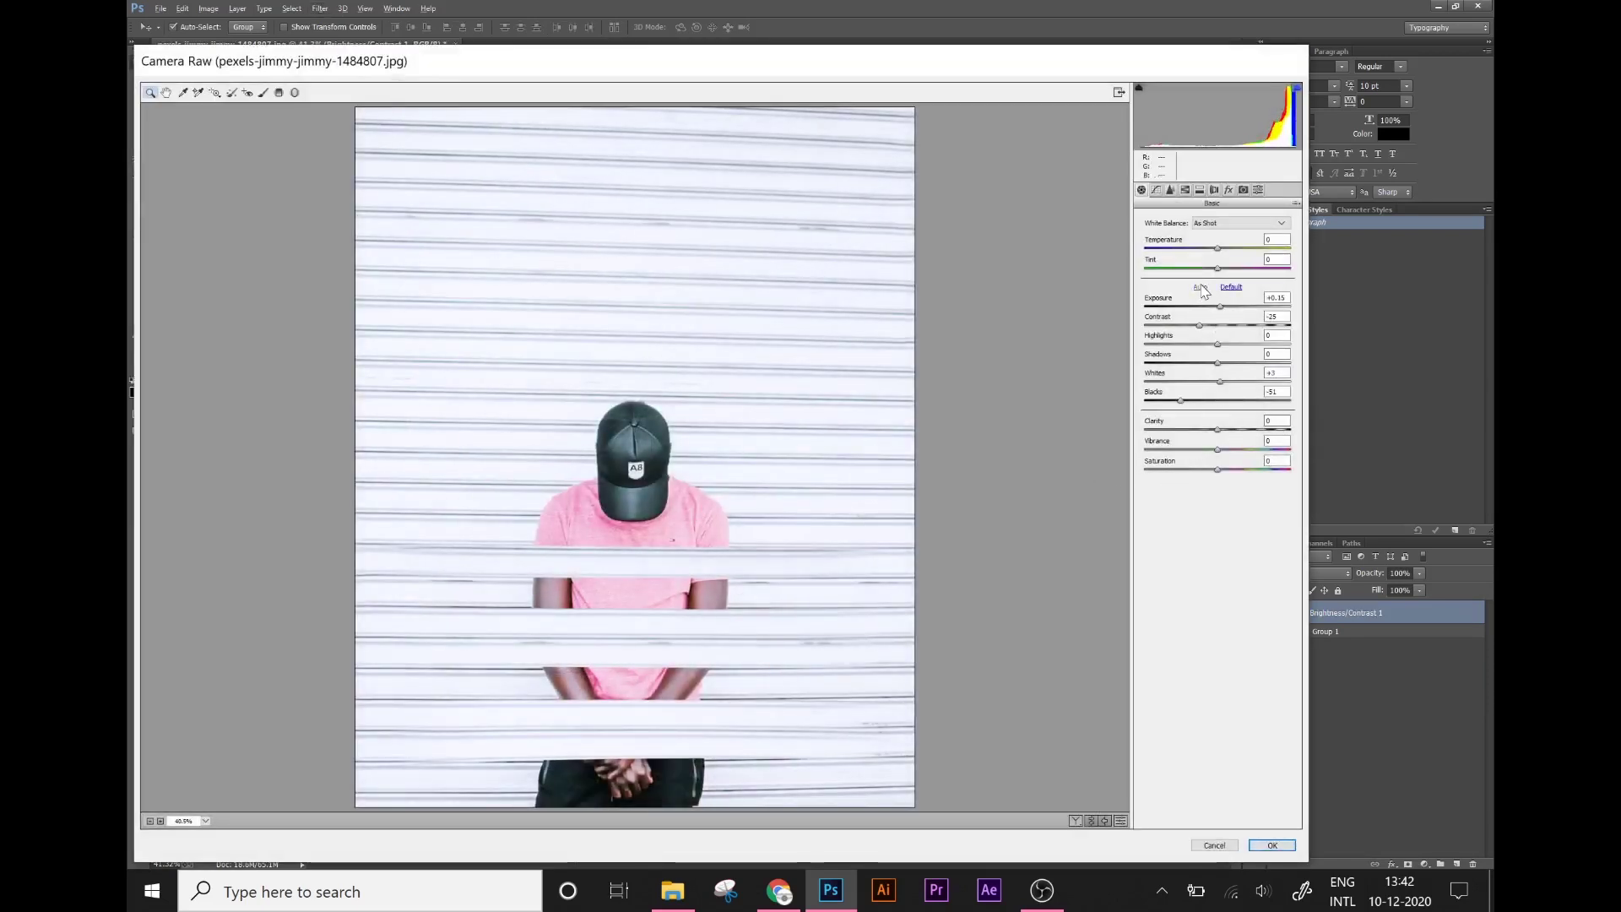
left_click_drag(1218, 430, 1231, 431)
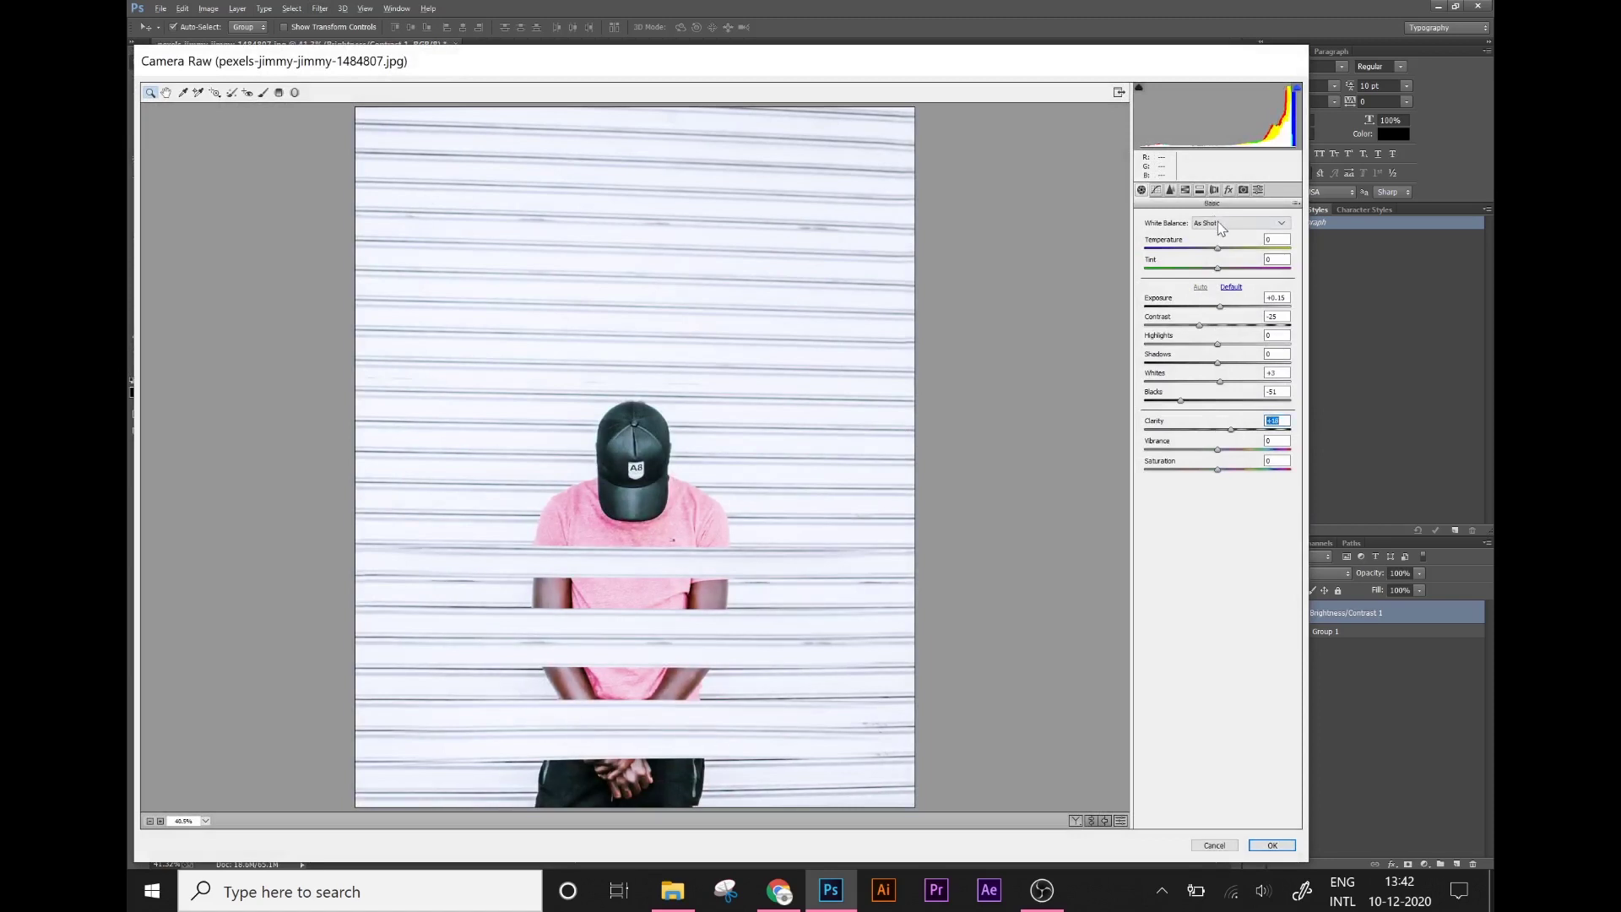
left_click_drag(1217, 248, 1221, 248)
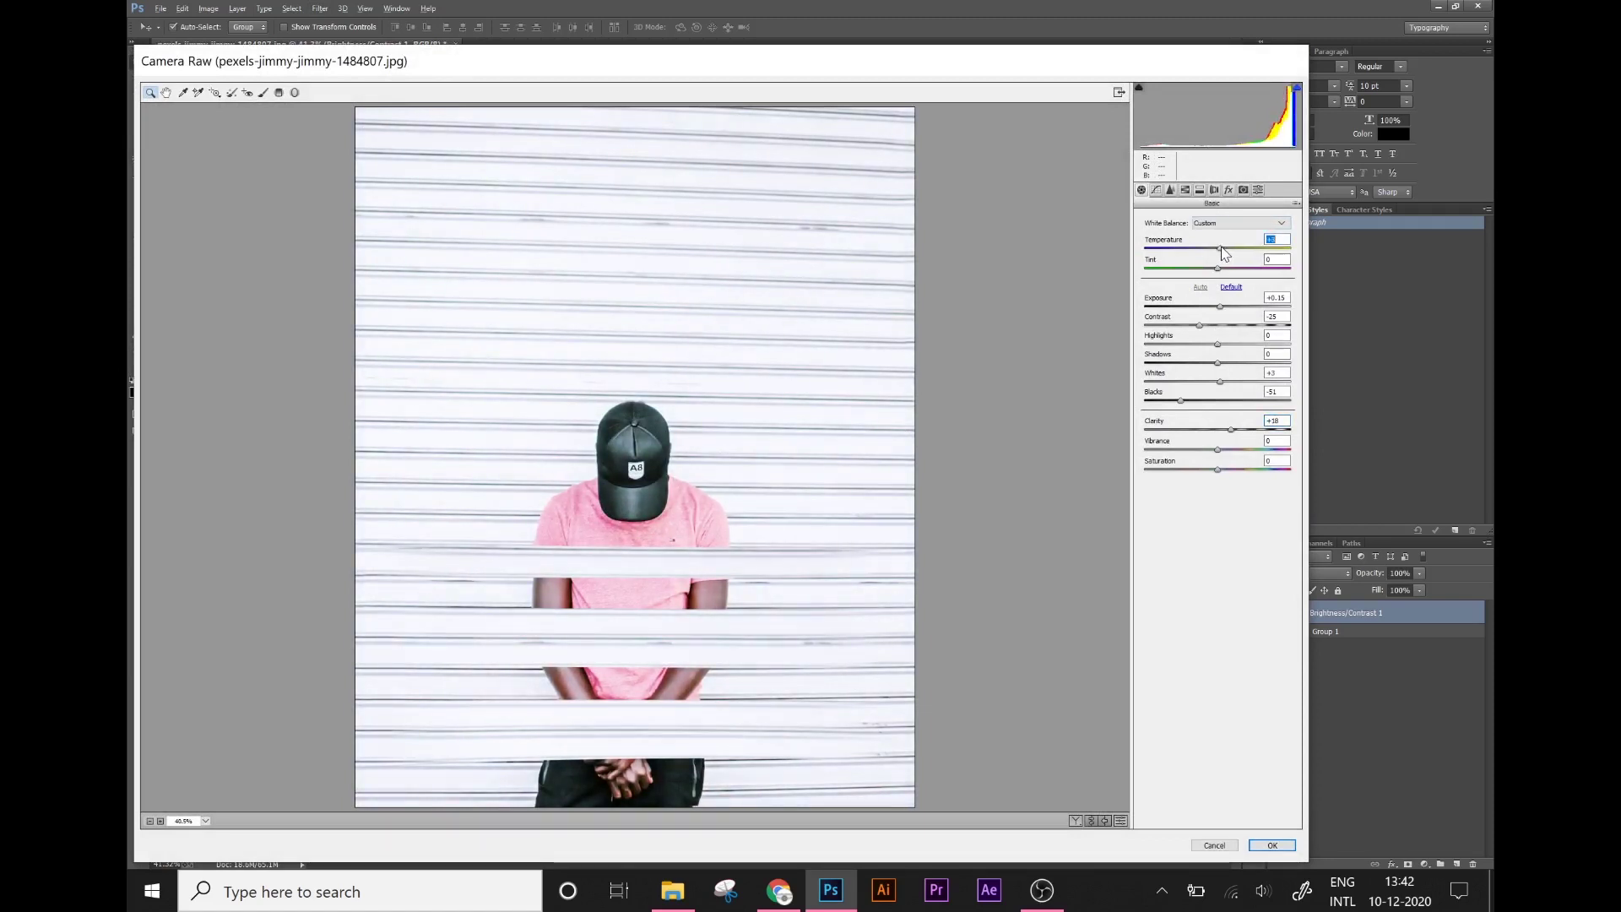
Step: In HSL, shift the orange hue, brighten oranges to +51 and darken blues to -70
left_click(1186, 190)
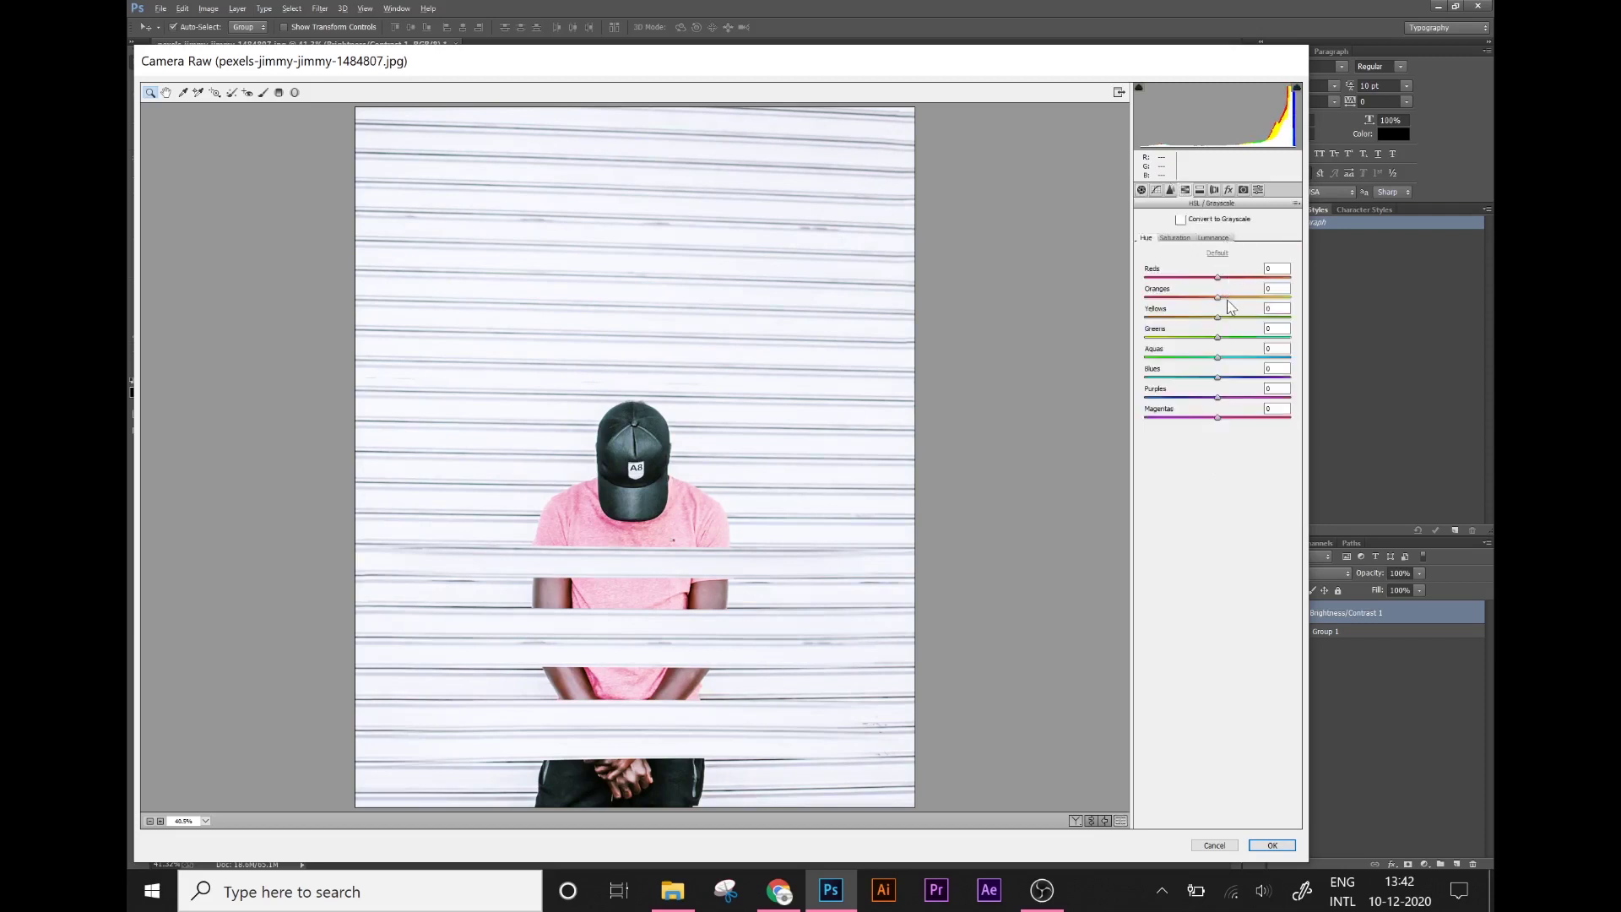
left_click_drag(1219, 297, 1227, 296)
left_click(1213, 238)
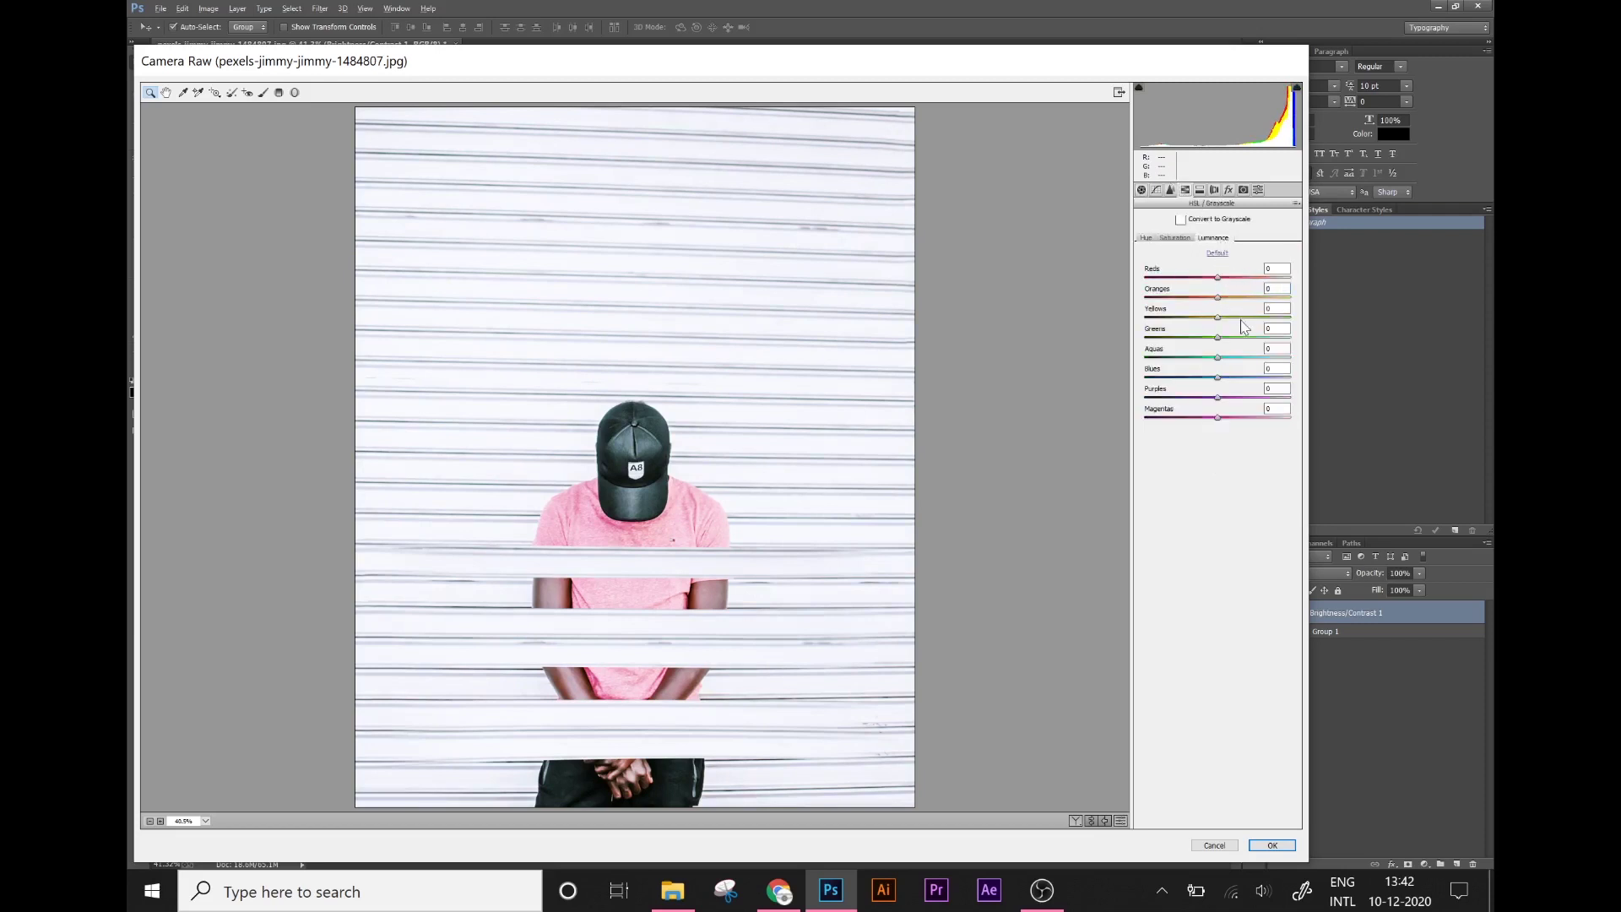
left_click_drag(1218, 298, 1256, 299)
left_click_drag(1218, 378, 1163, 378)
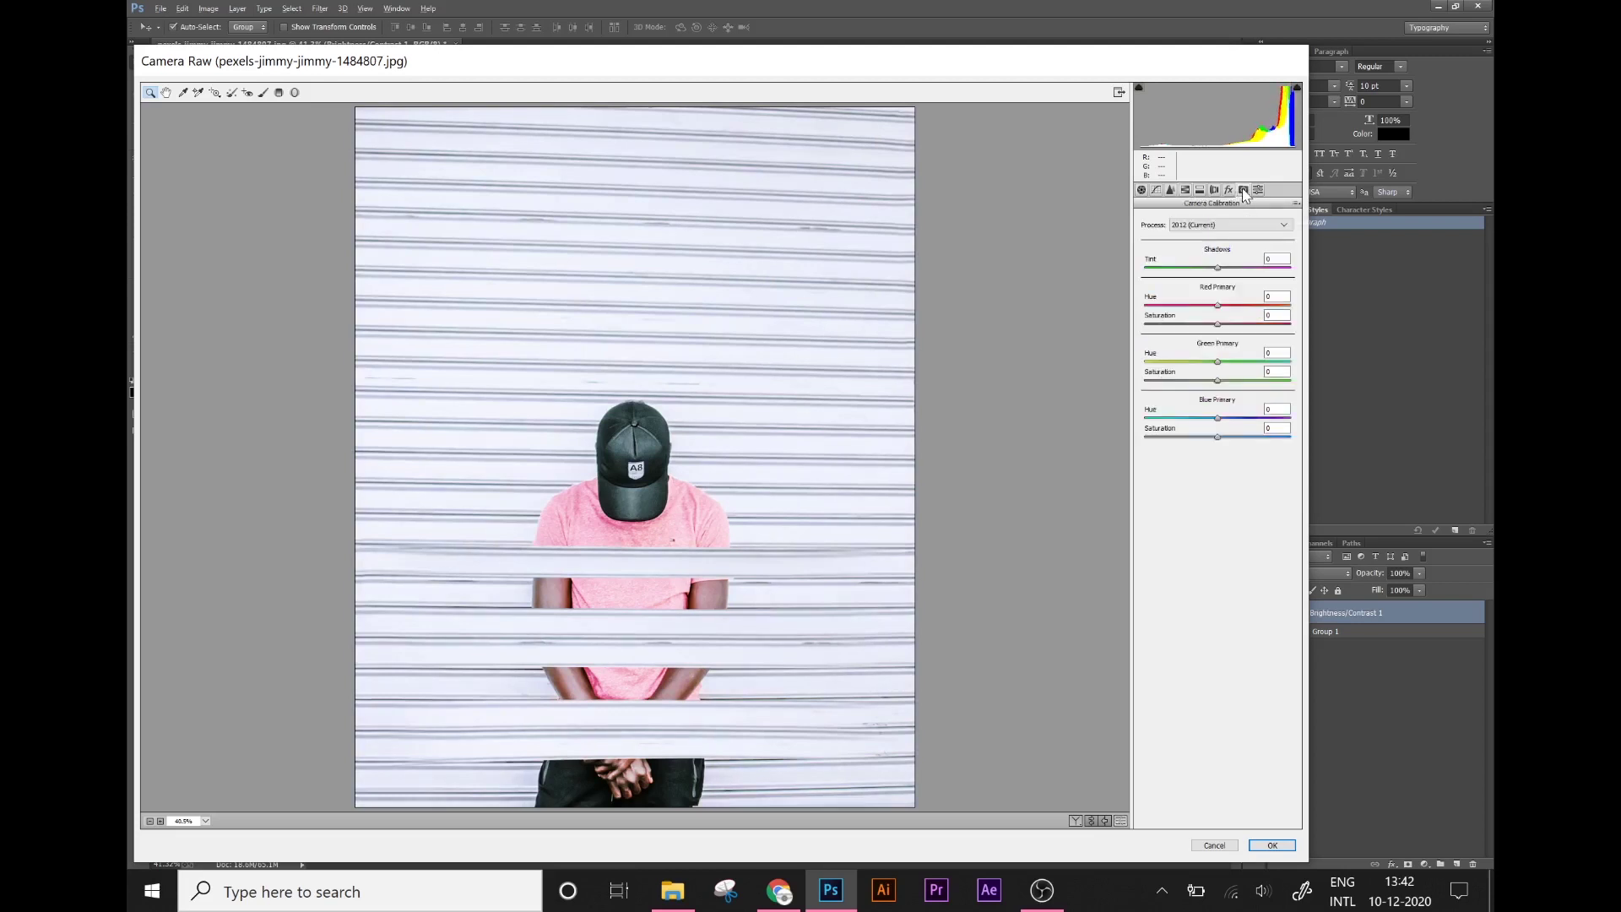
Step: Boost Blue Primary saturation and hue in Calibration and add a -21 vignette
left_click(1244, 191)
mouse_move(1218, 436)
left_mouse_down()
mouse_move(1246, 437)
mouse_move(1209, 418)
left_mouse_up()
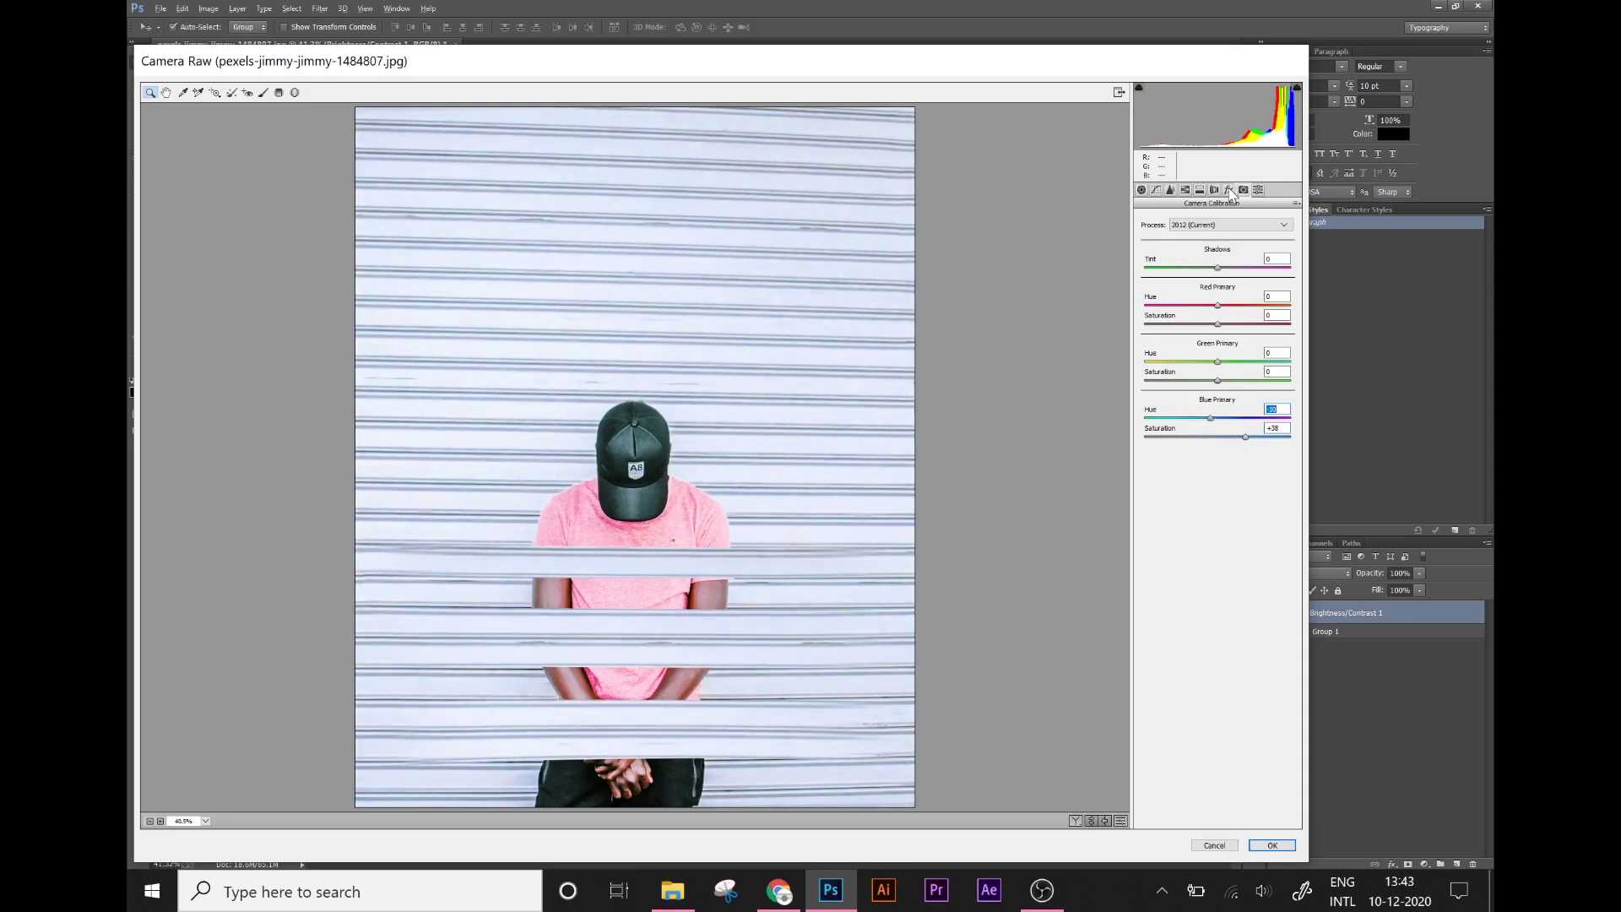
left_click(1229, 190)
left_click_drag(1217, 347, 1202, 347)
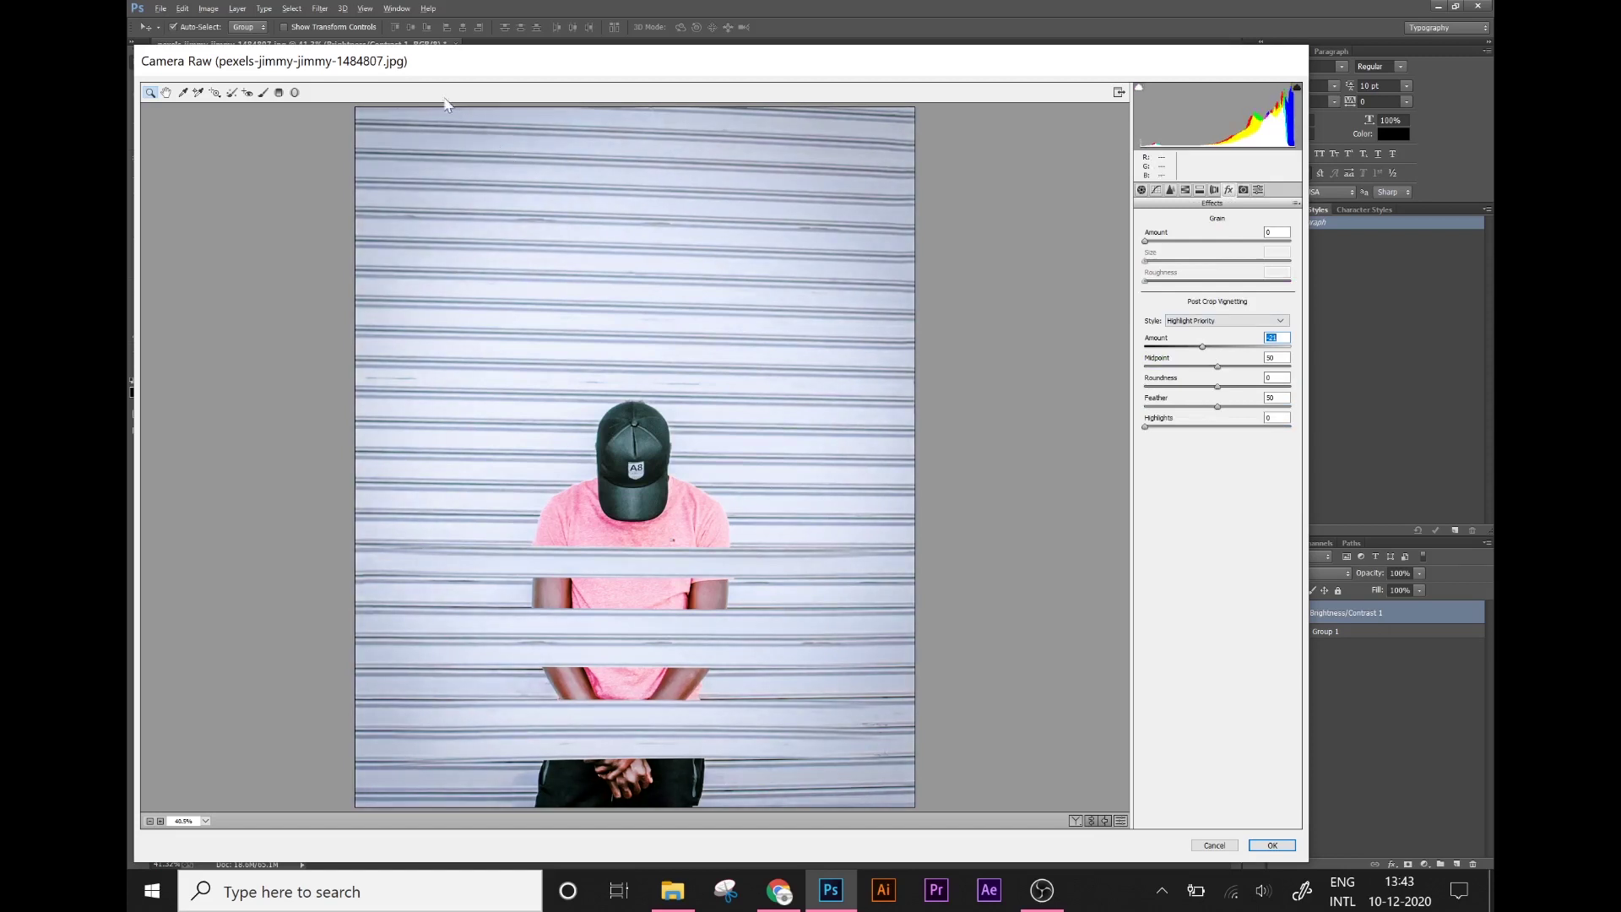
Step: Draw a radial filter around the figure, shift its outside tint, and apply Camera Raw
left_click(295, 92)
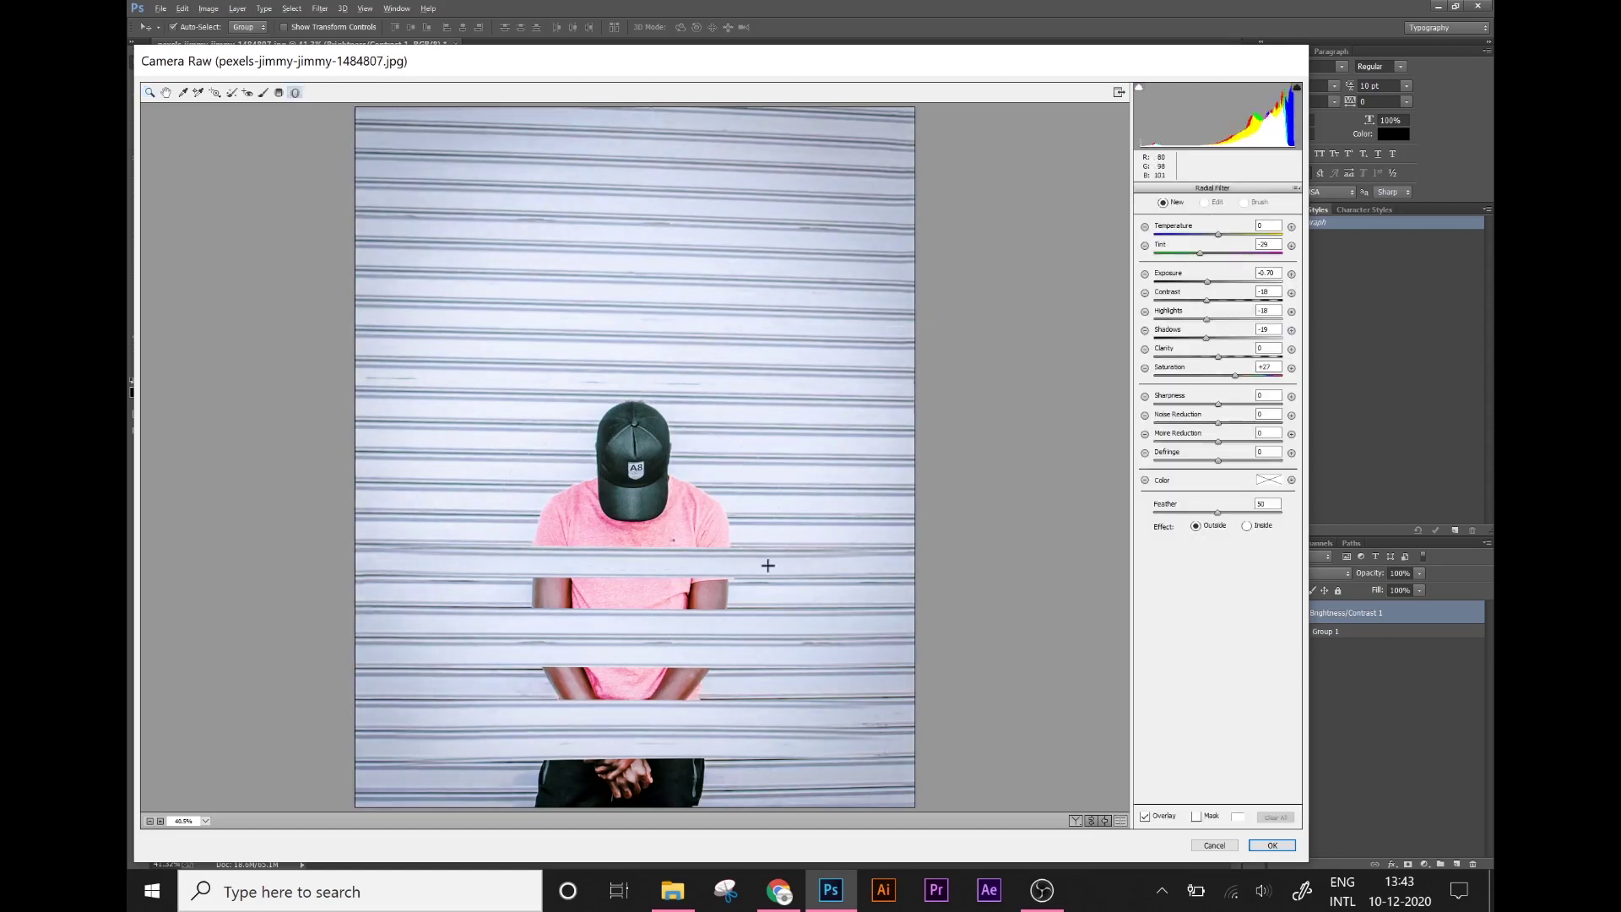
left_click_drag(641, 497, 893, 721)
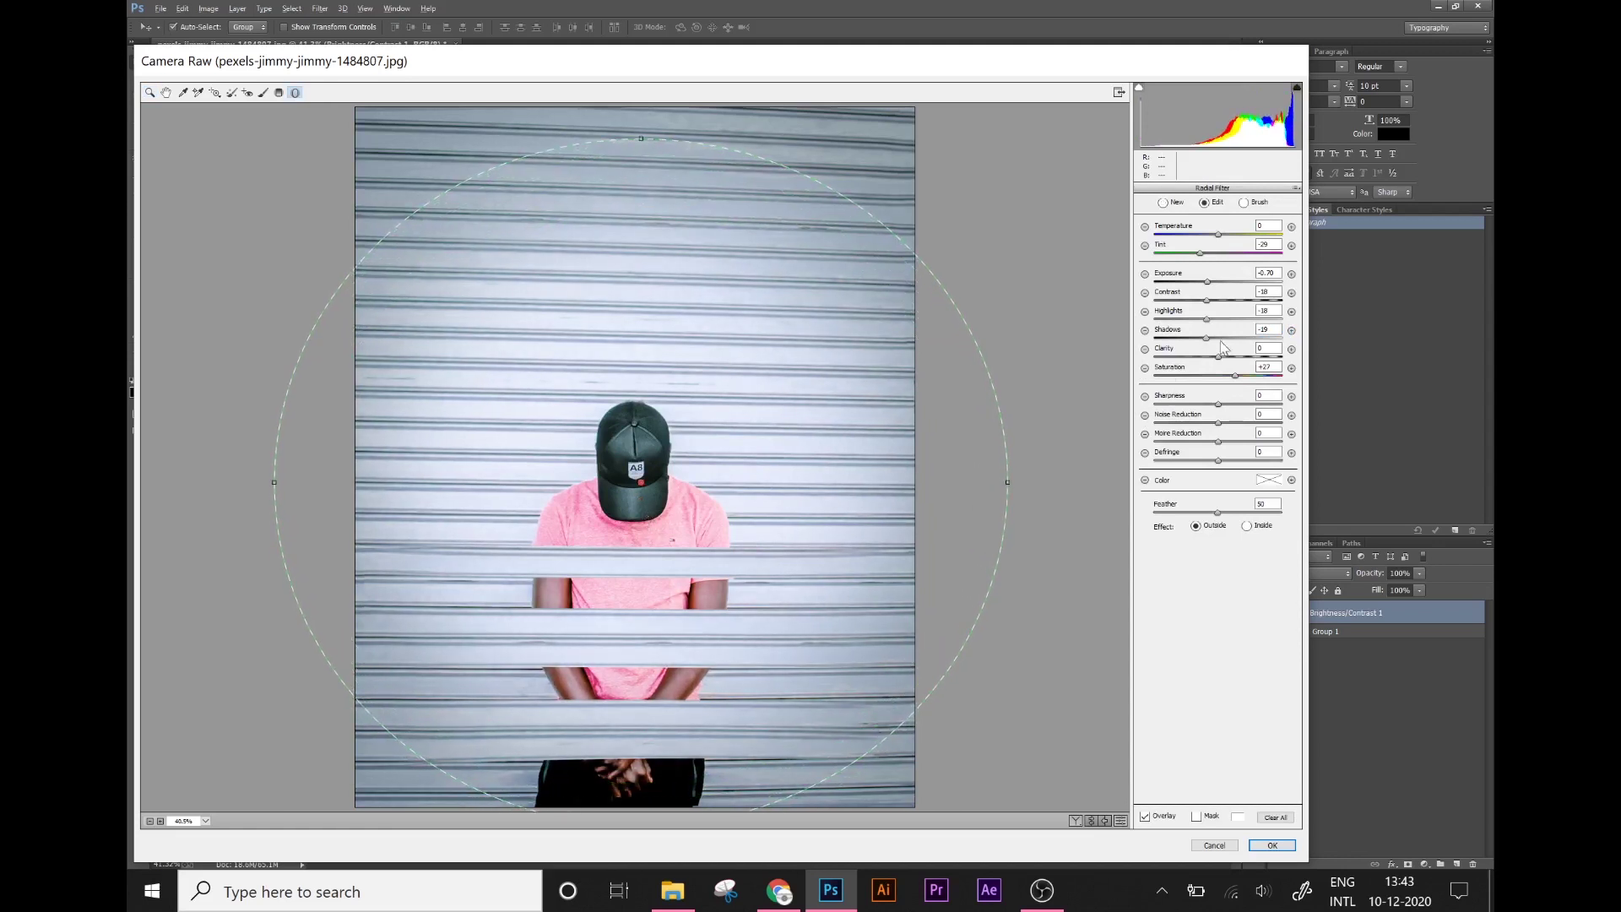
left_click(1200, 253)
left_click_drag(1200, 252, 1214, 257)
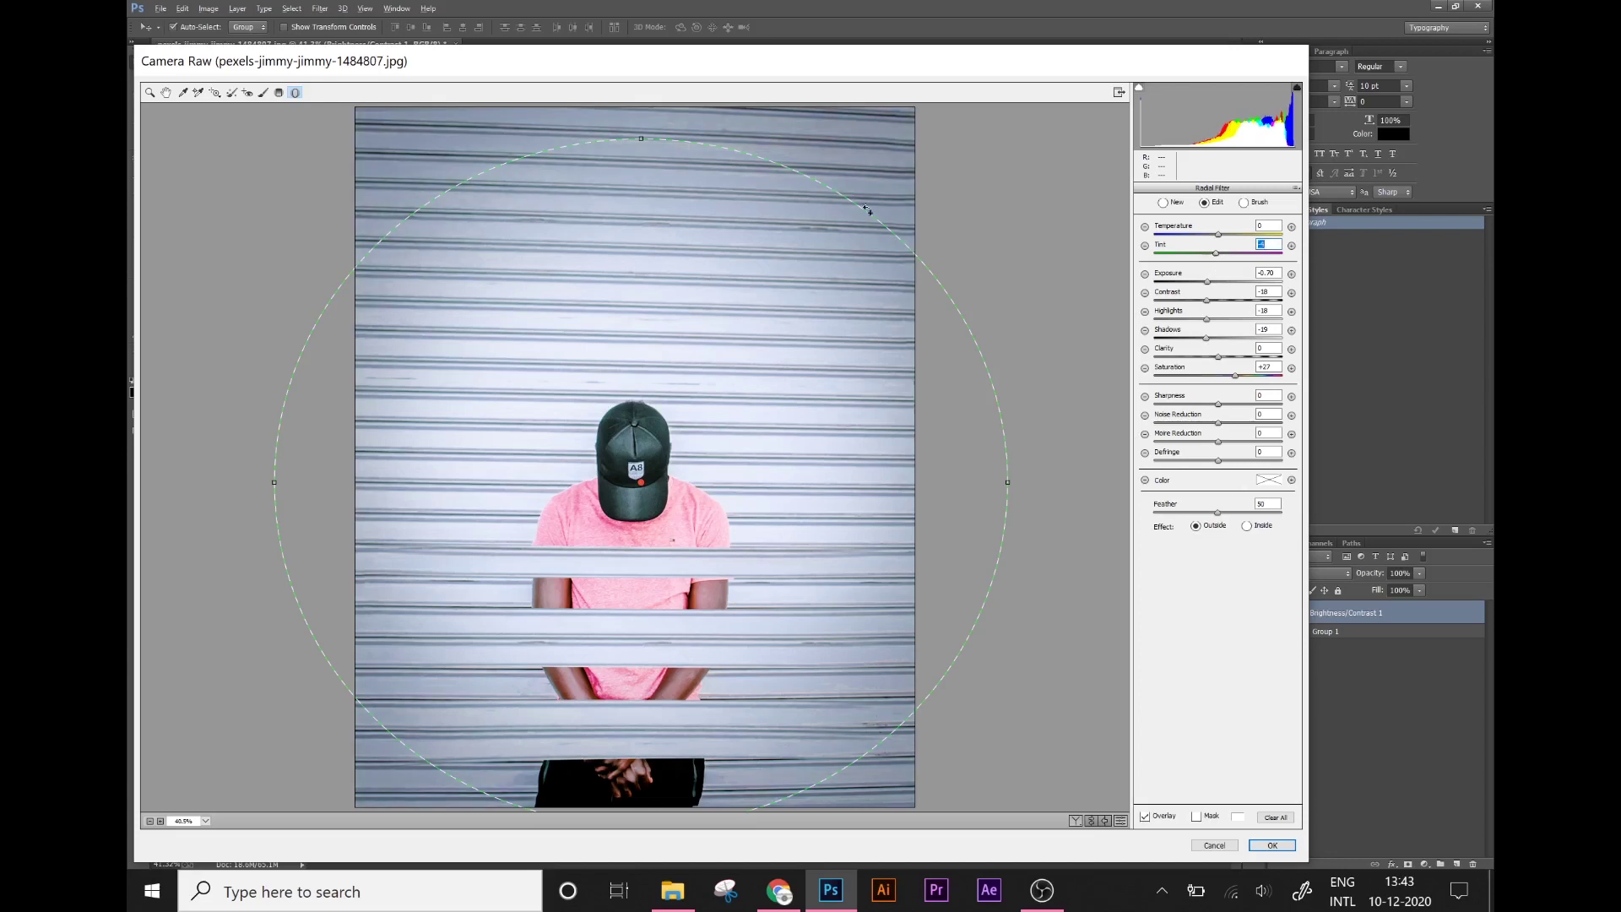
left_click(1272, 845)
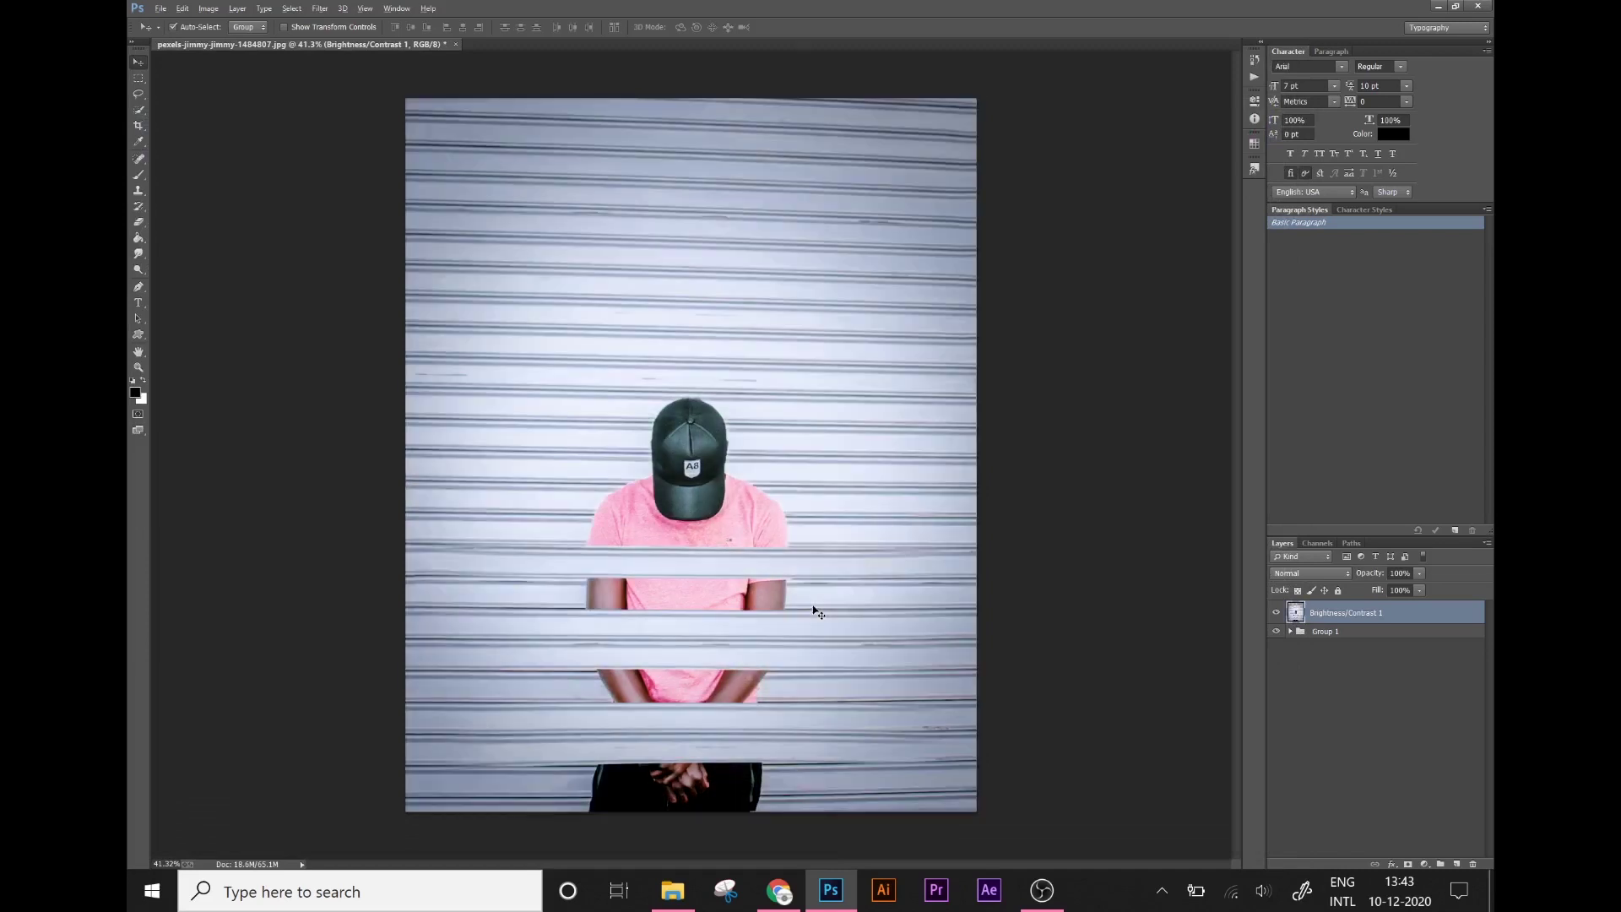
Step: Start a new text line in the upper-left of the photo with the Type tool
scroll(813, 604, "up", 3)
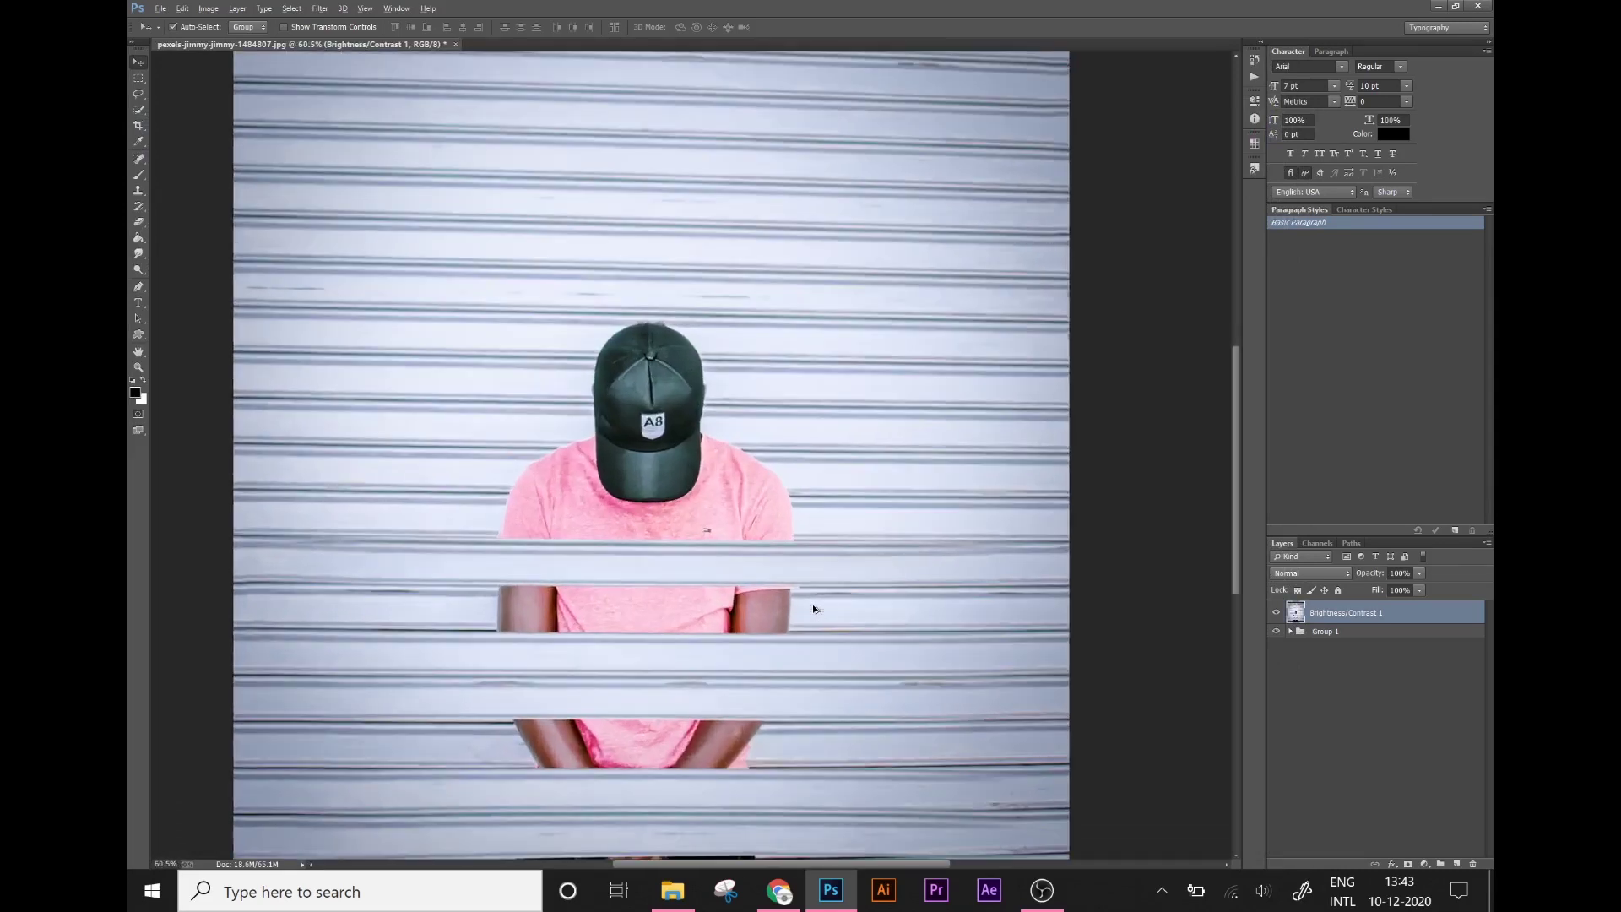
scroll(813, 605, "down", 2)
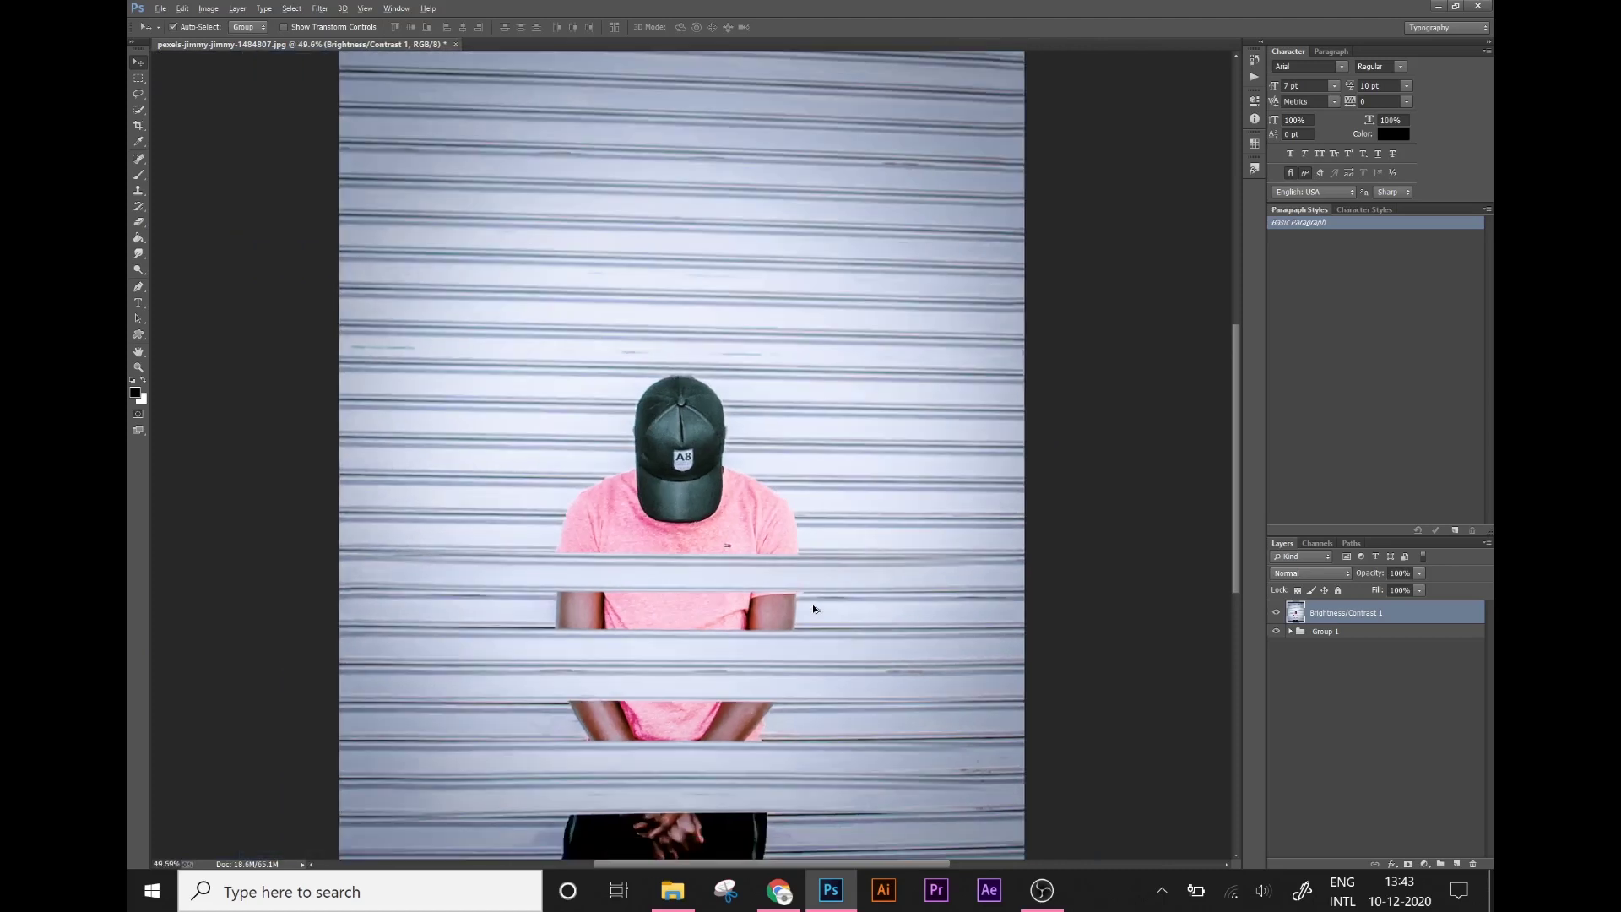
scroll(812, 605, "down", 1)
scroll(812, 604, "down", 1)
scroll(812, 605, "down", 1)
scroll(812, 605, "up", 1)
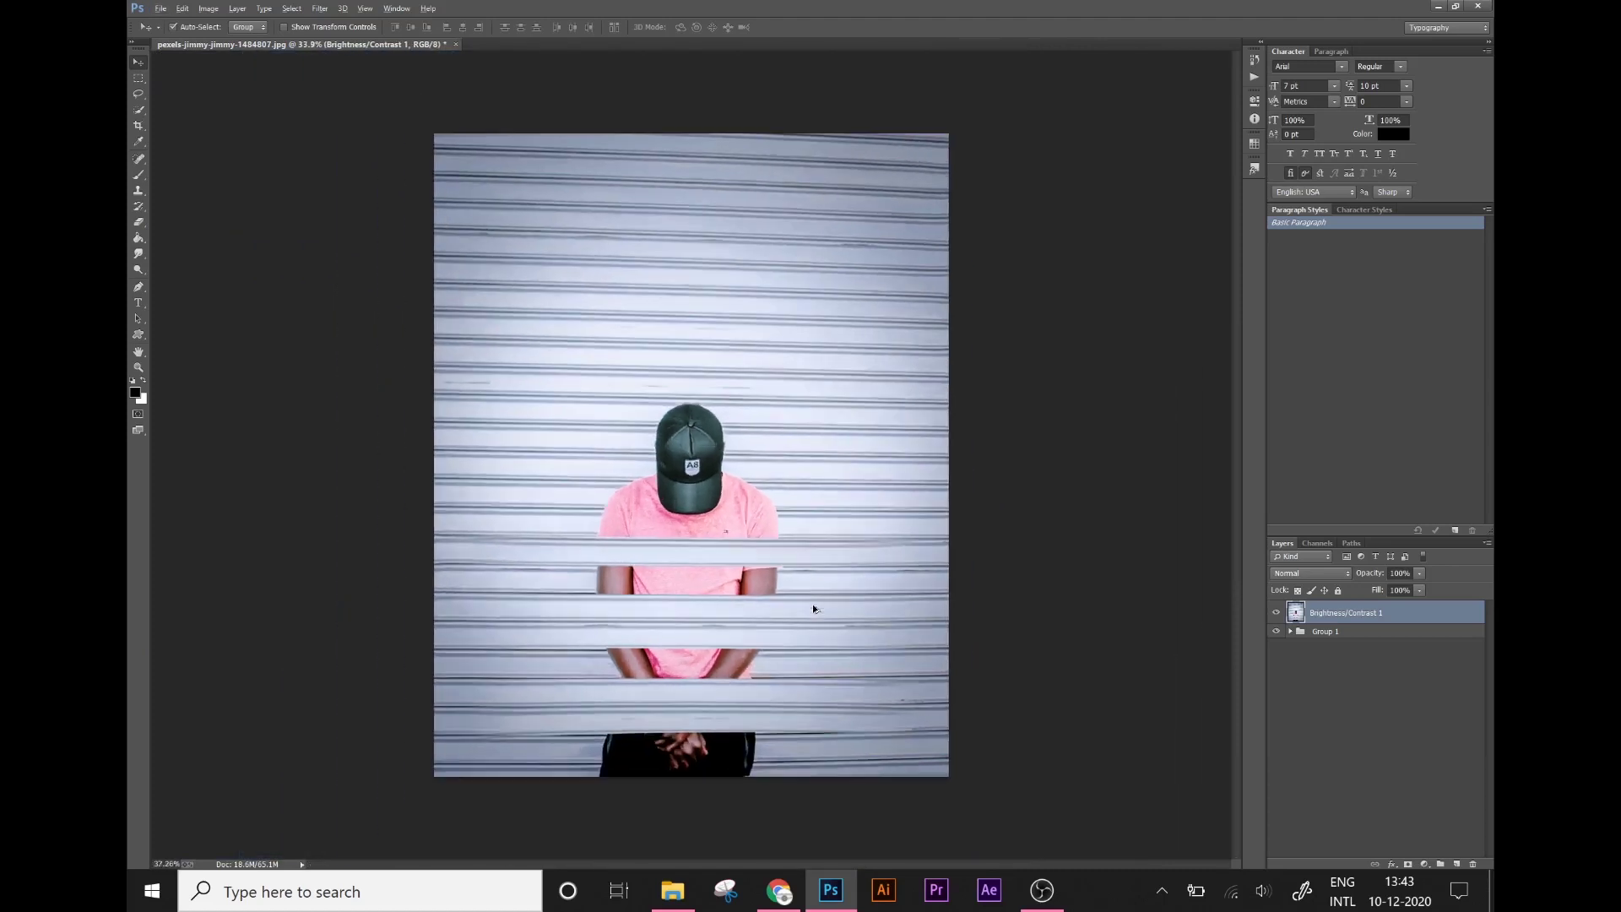
scroll(1043, 733, "up", 1)
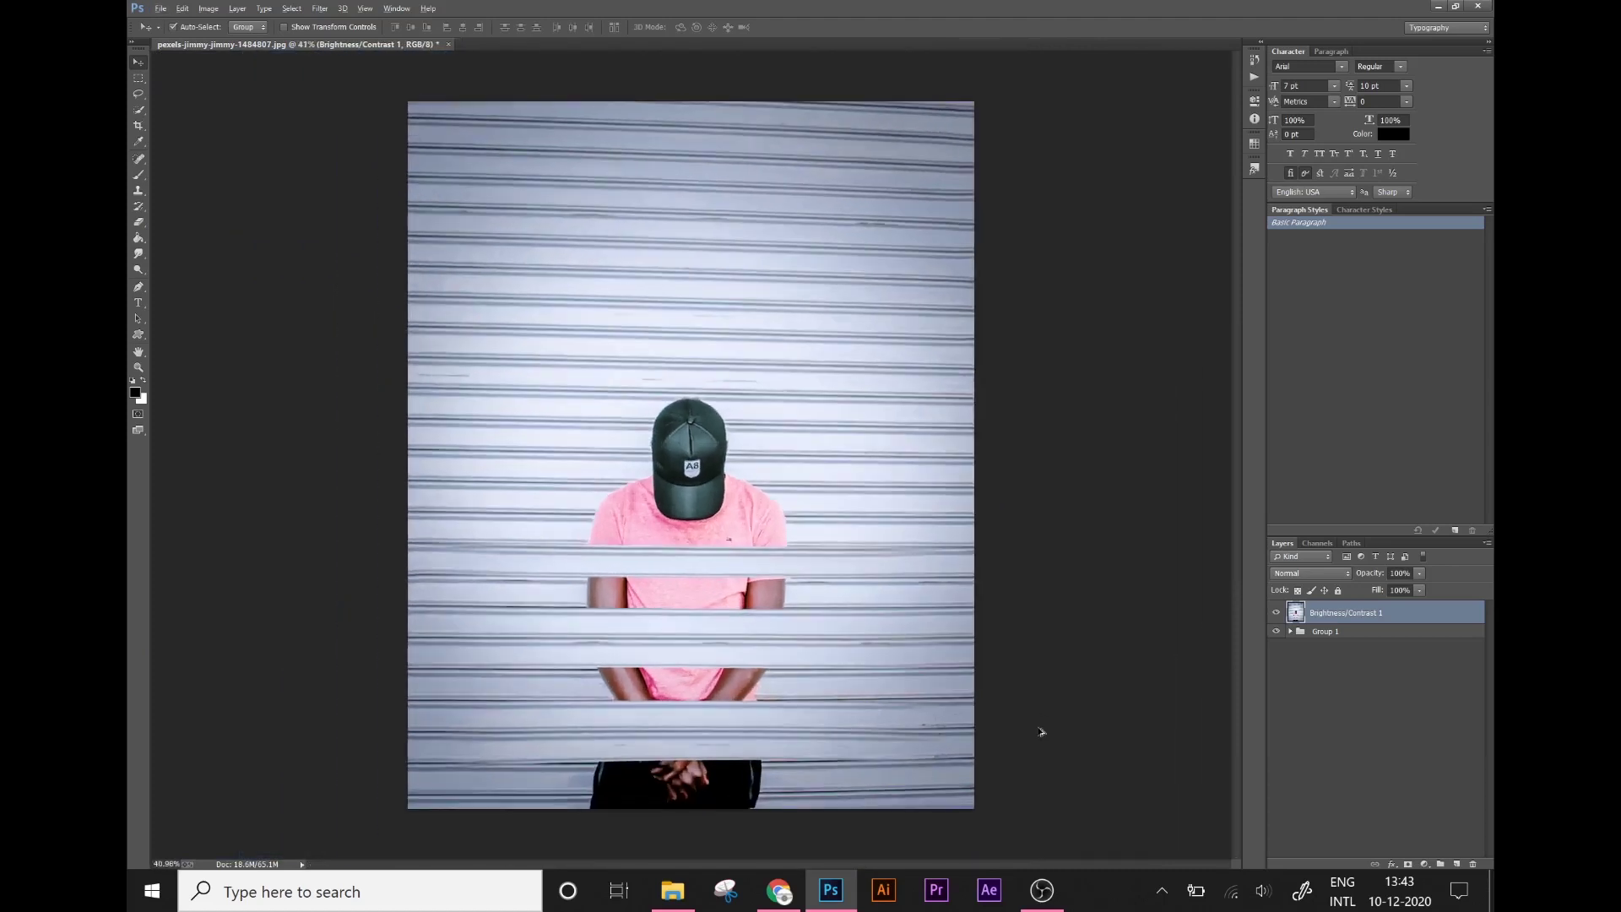
scroll(1043, 733, "down", 1)
scroll(1042, 733, "up", 1)
left_click(139, 303)
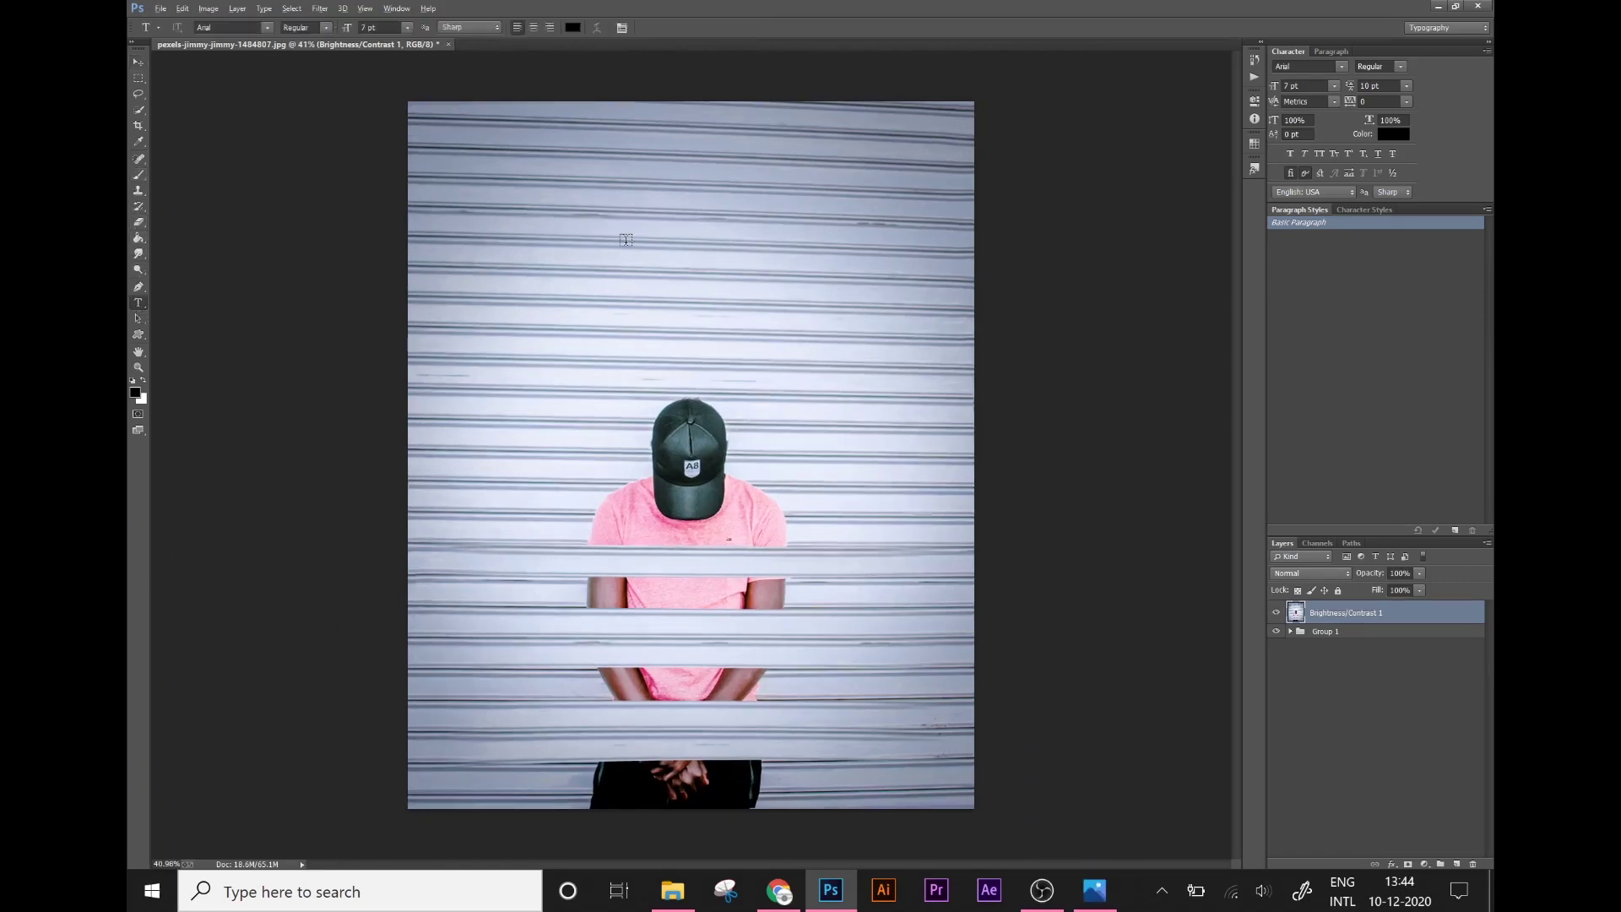
left_click(527, 250)
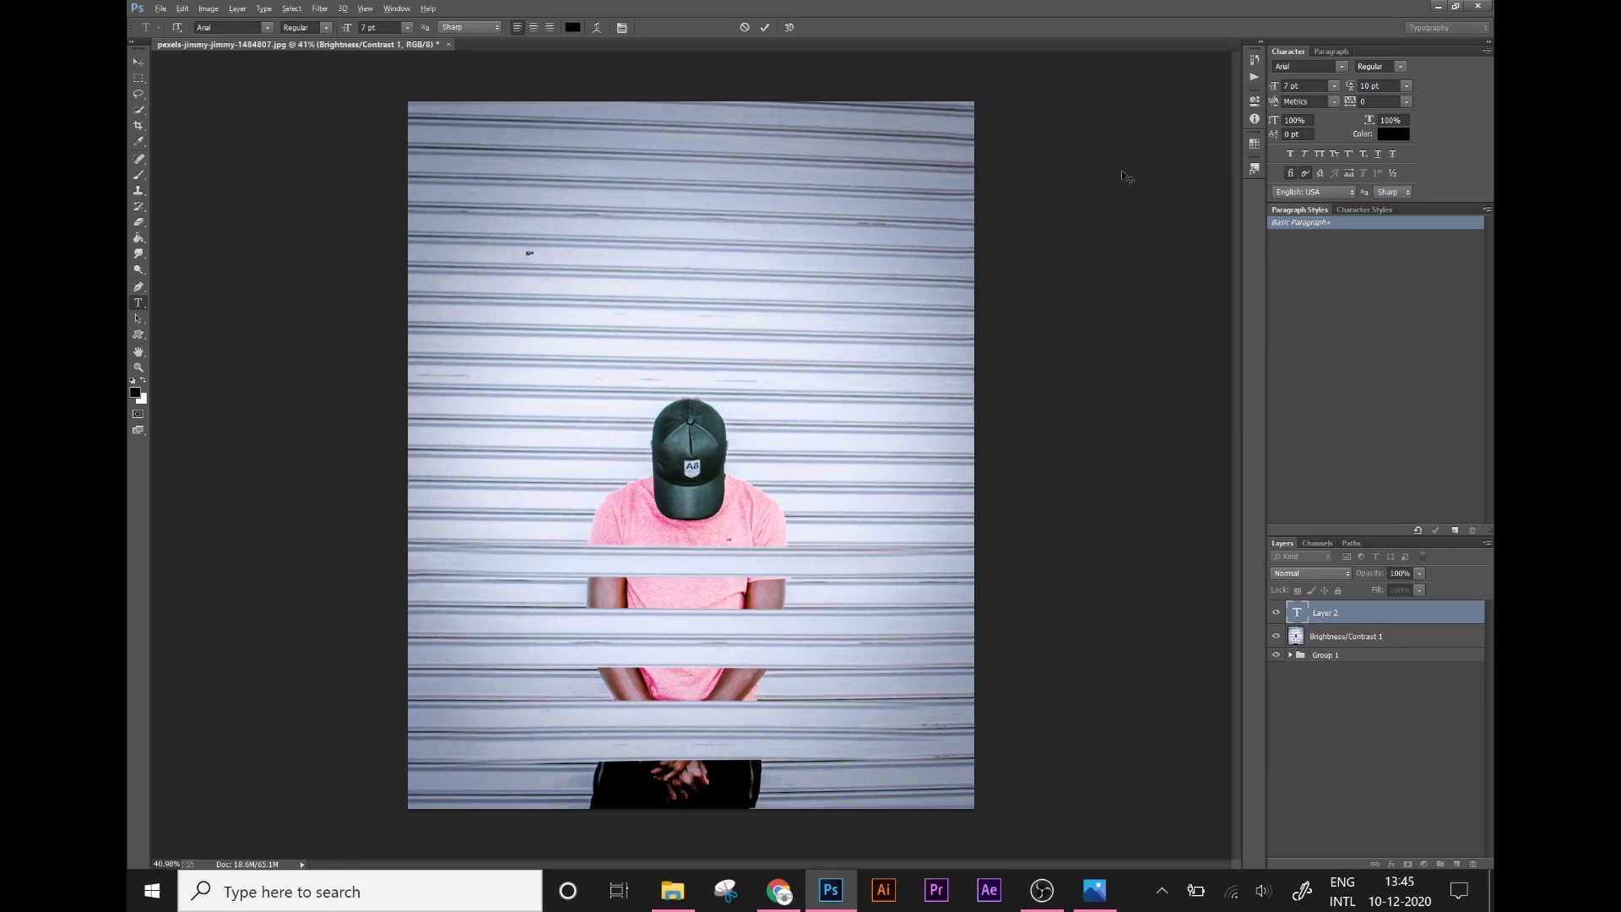
Step: Set the text size to 72 pt and correct the text to read 'A to Z'
left_click(1335, 87)
left_click(1314, 380)
left_click(554, 254)
key("Delete")
key("Delete")
type("t")
type("o Z")
Step: Commit the 'A to Z' text and scale it up about 760%, shifting it right
left_click(138, 62)
key("ctrl+t")
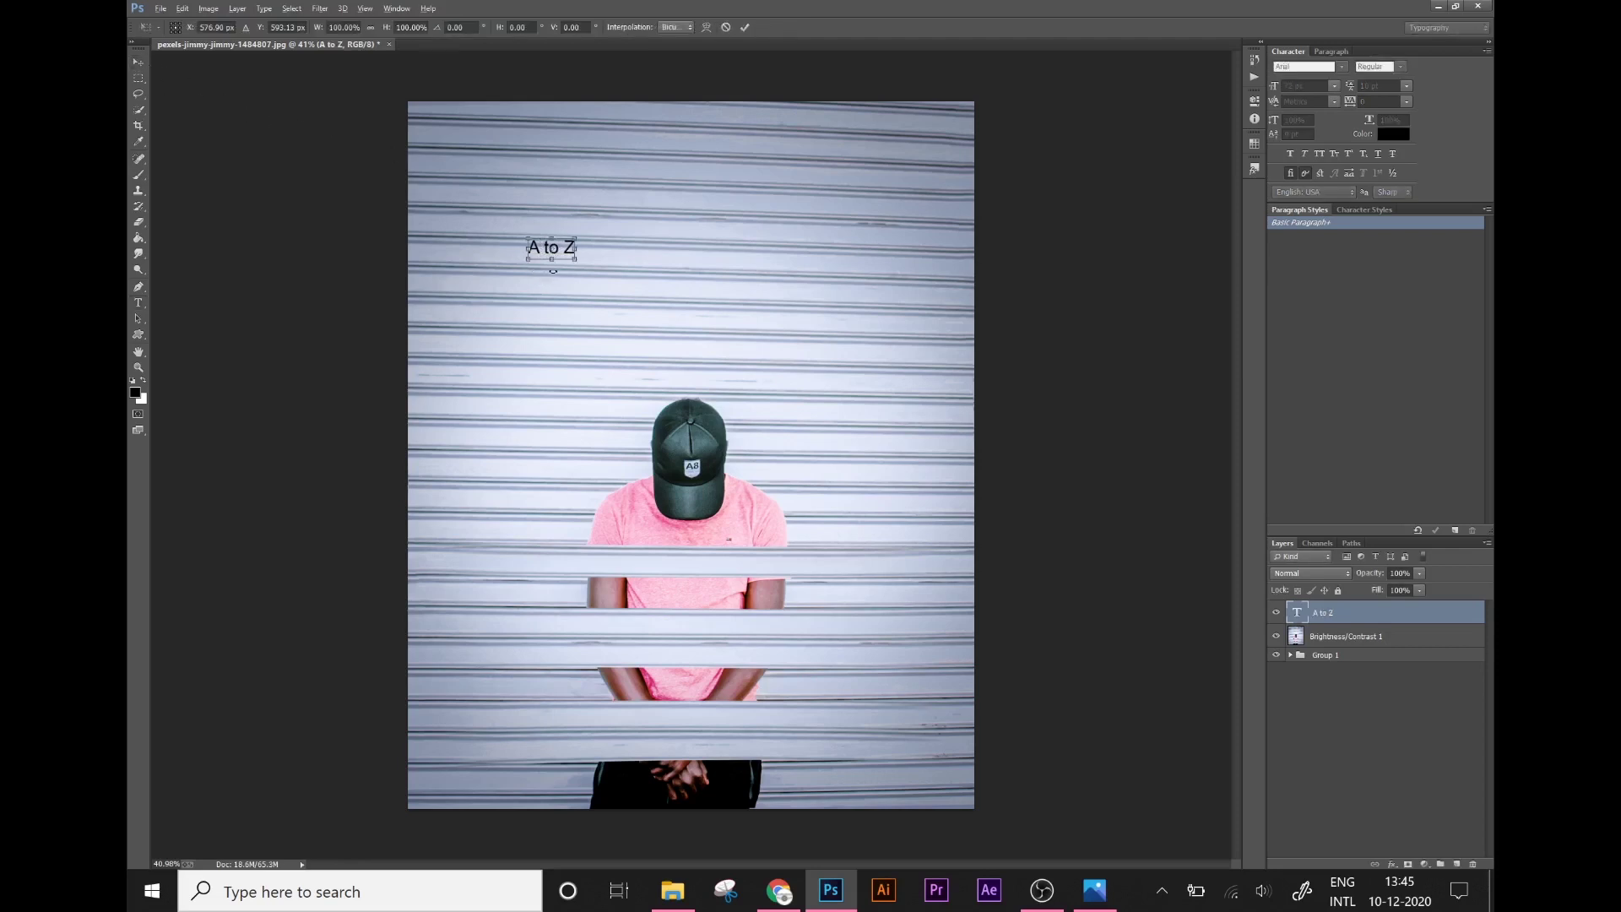
left_click_drag(577, 259, 719, 358)
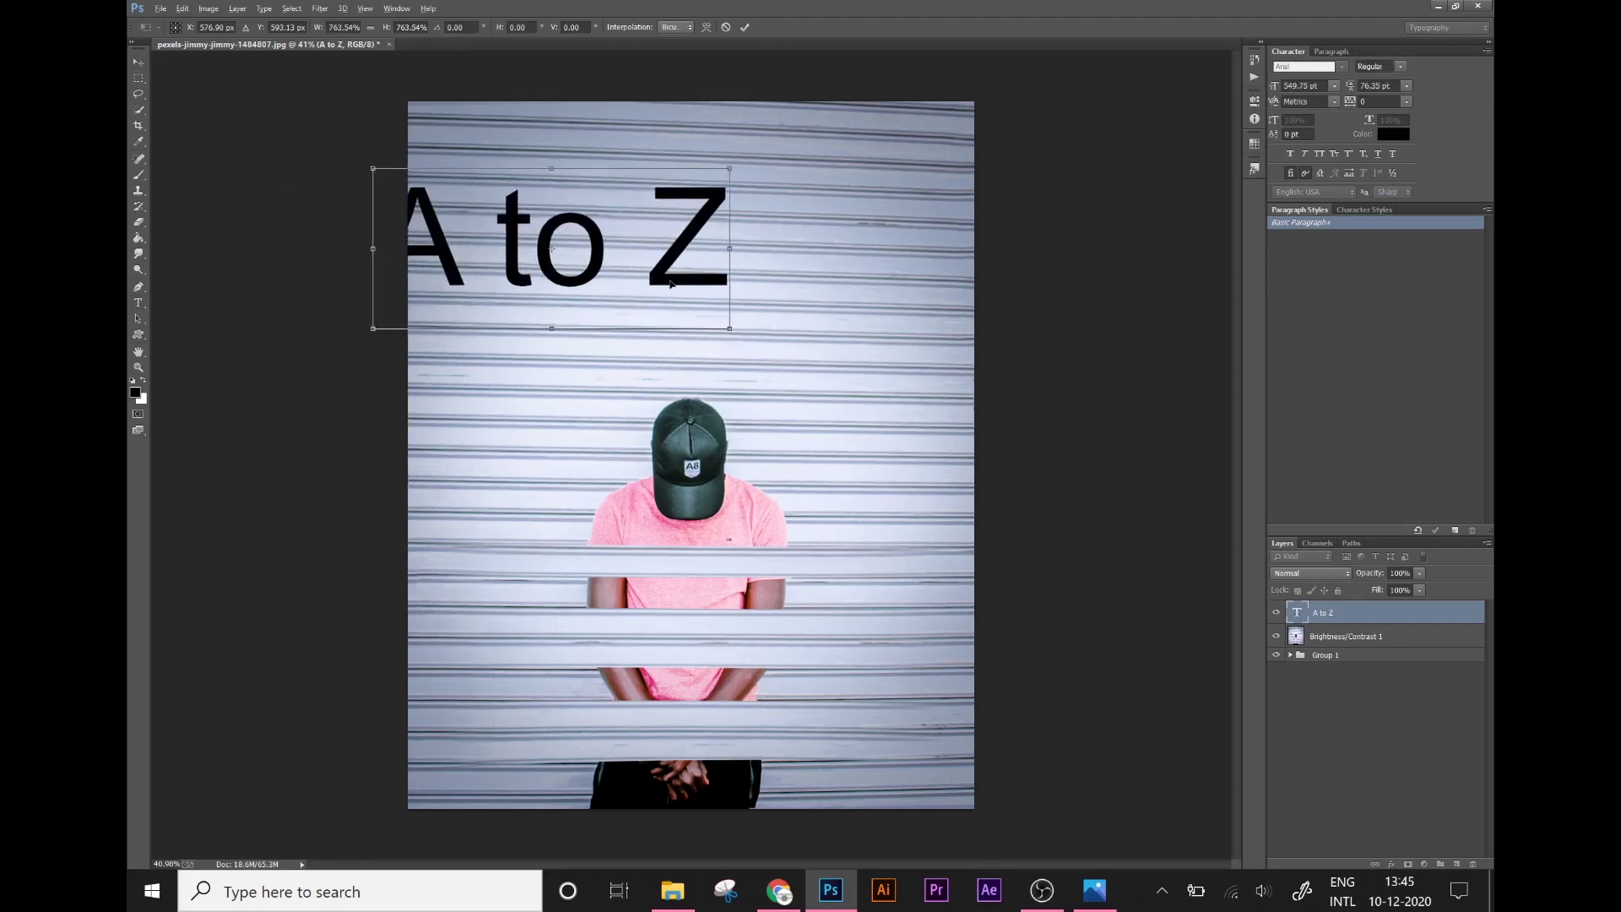
left_click_drag(671, 285, 789, 291)
key("Return")
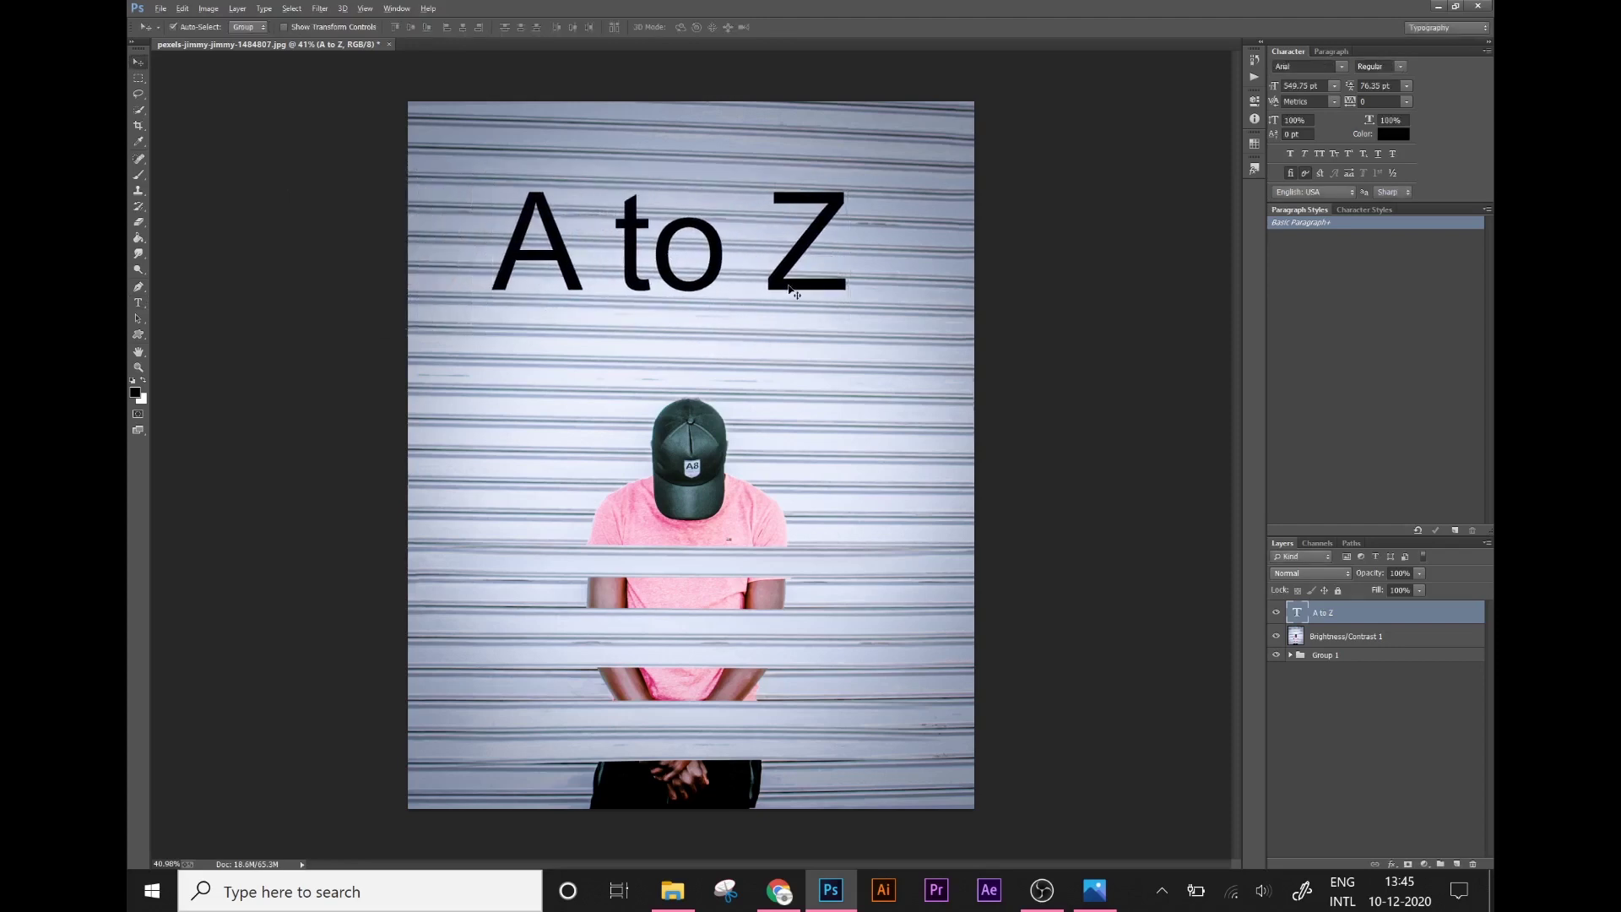
Step: Centre the text horizontally on the canvas and nudge it slightly left
key("ctrl+a")
left_click(411, 27)
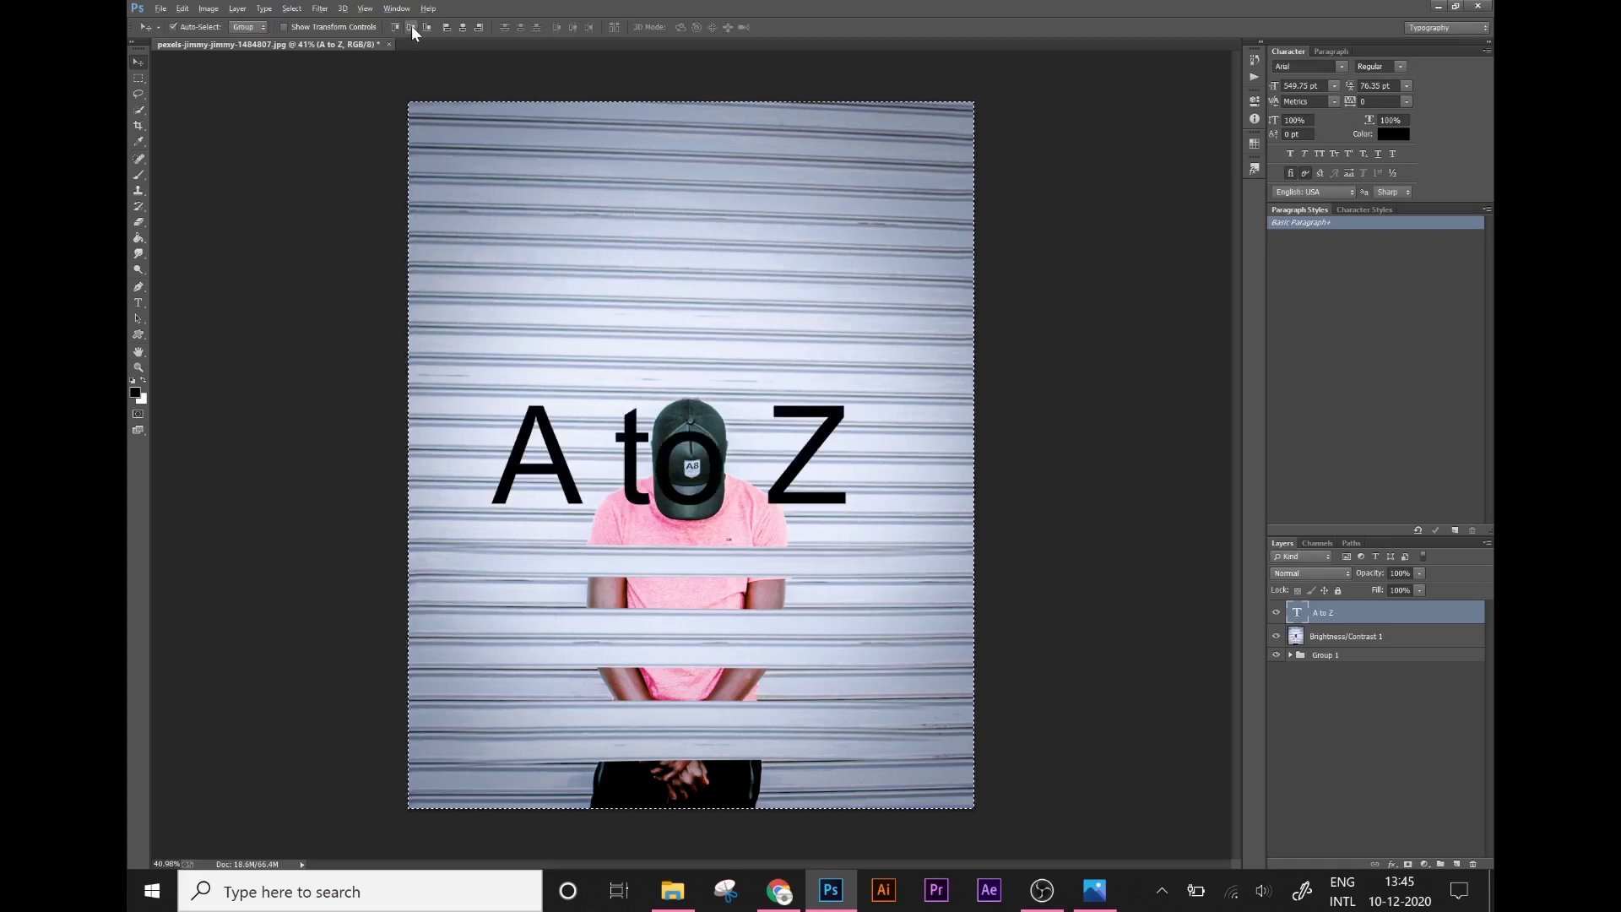
key("ctrl+z")
left_click(462, 27)
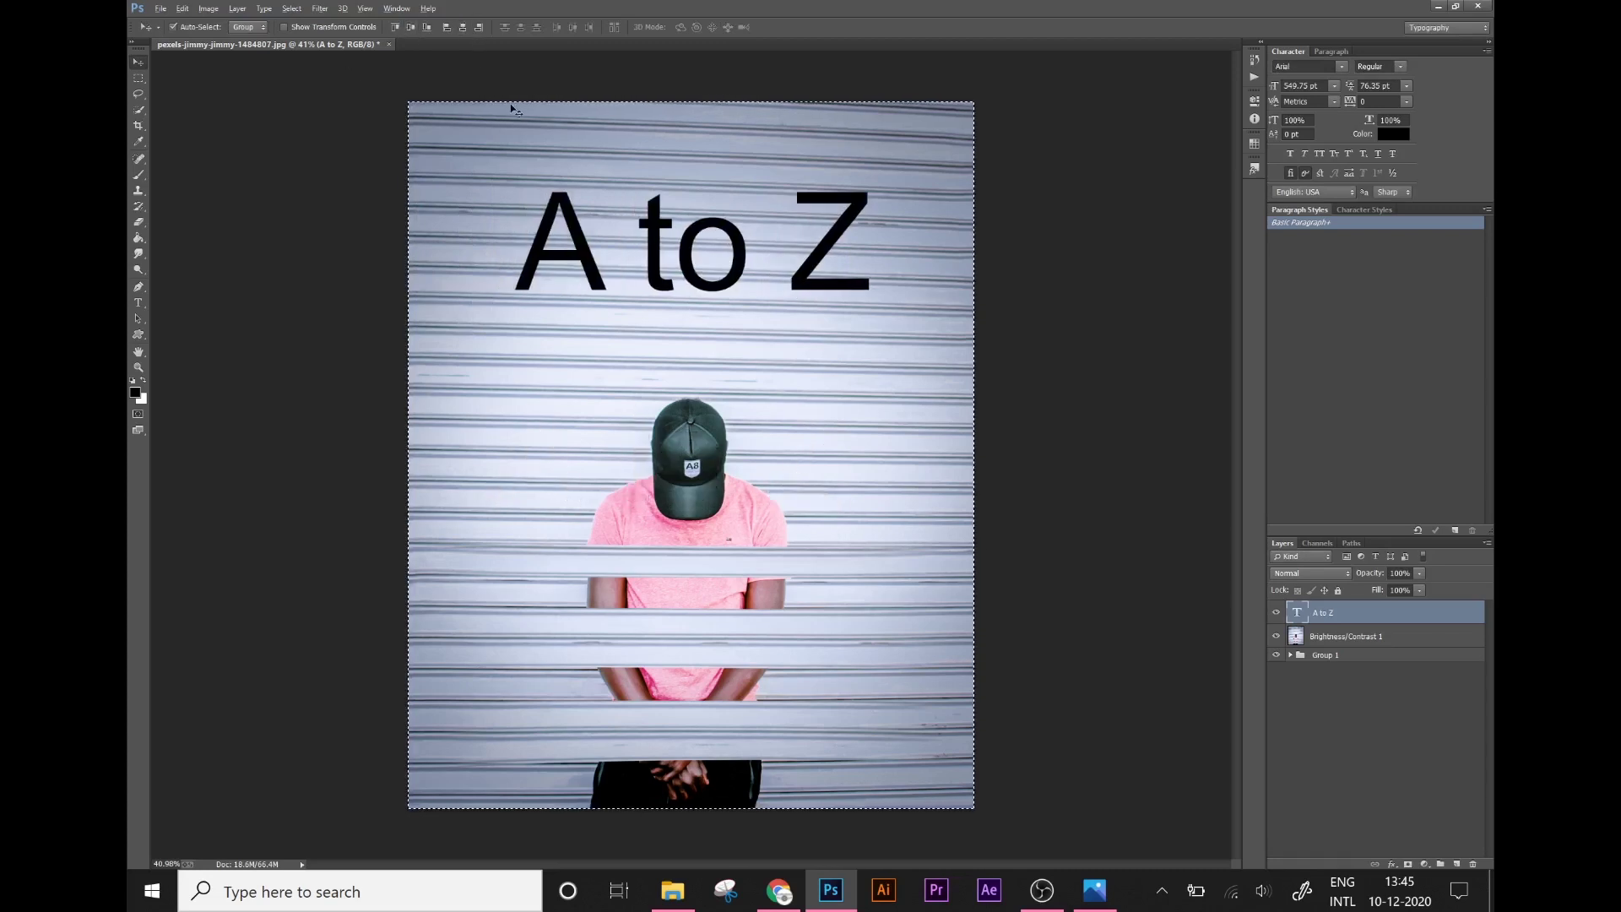
key("ctrl+d")
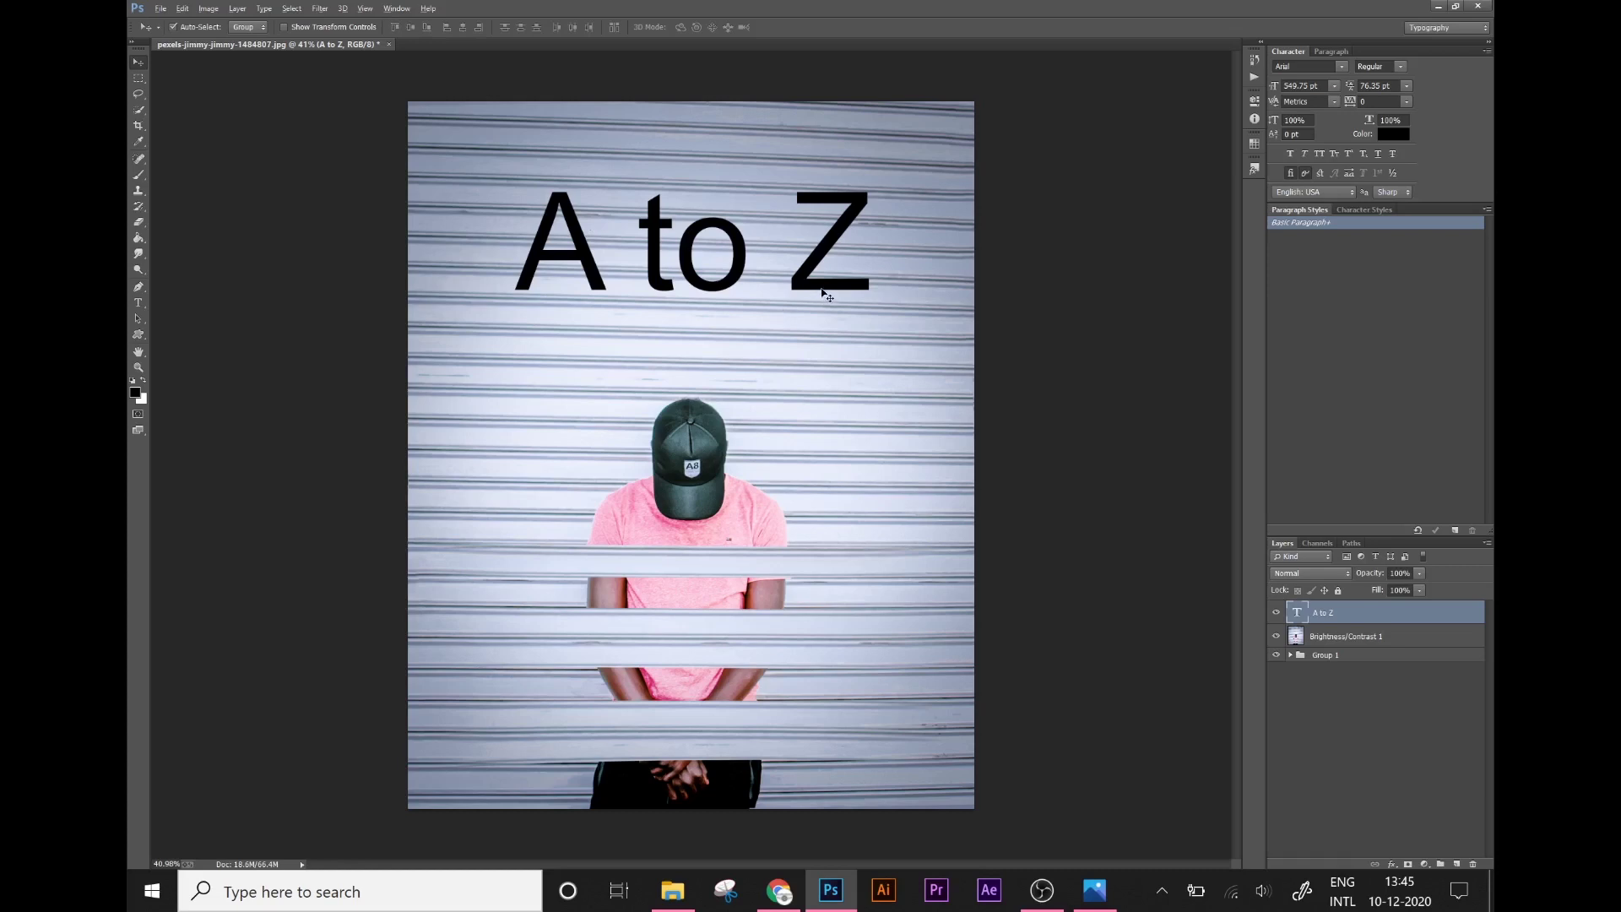
key("shift+Left")
key("shift+Left")
Step: Change the 'A to Z' text colour to pure white
left_click(1395, 134)
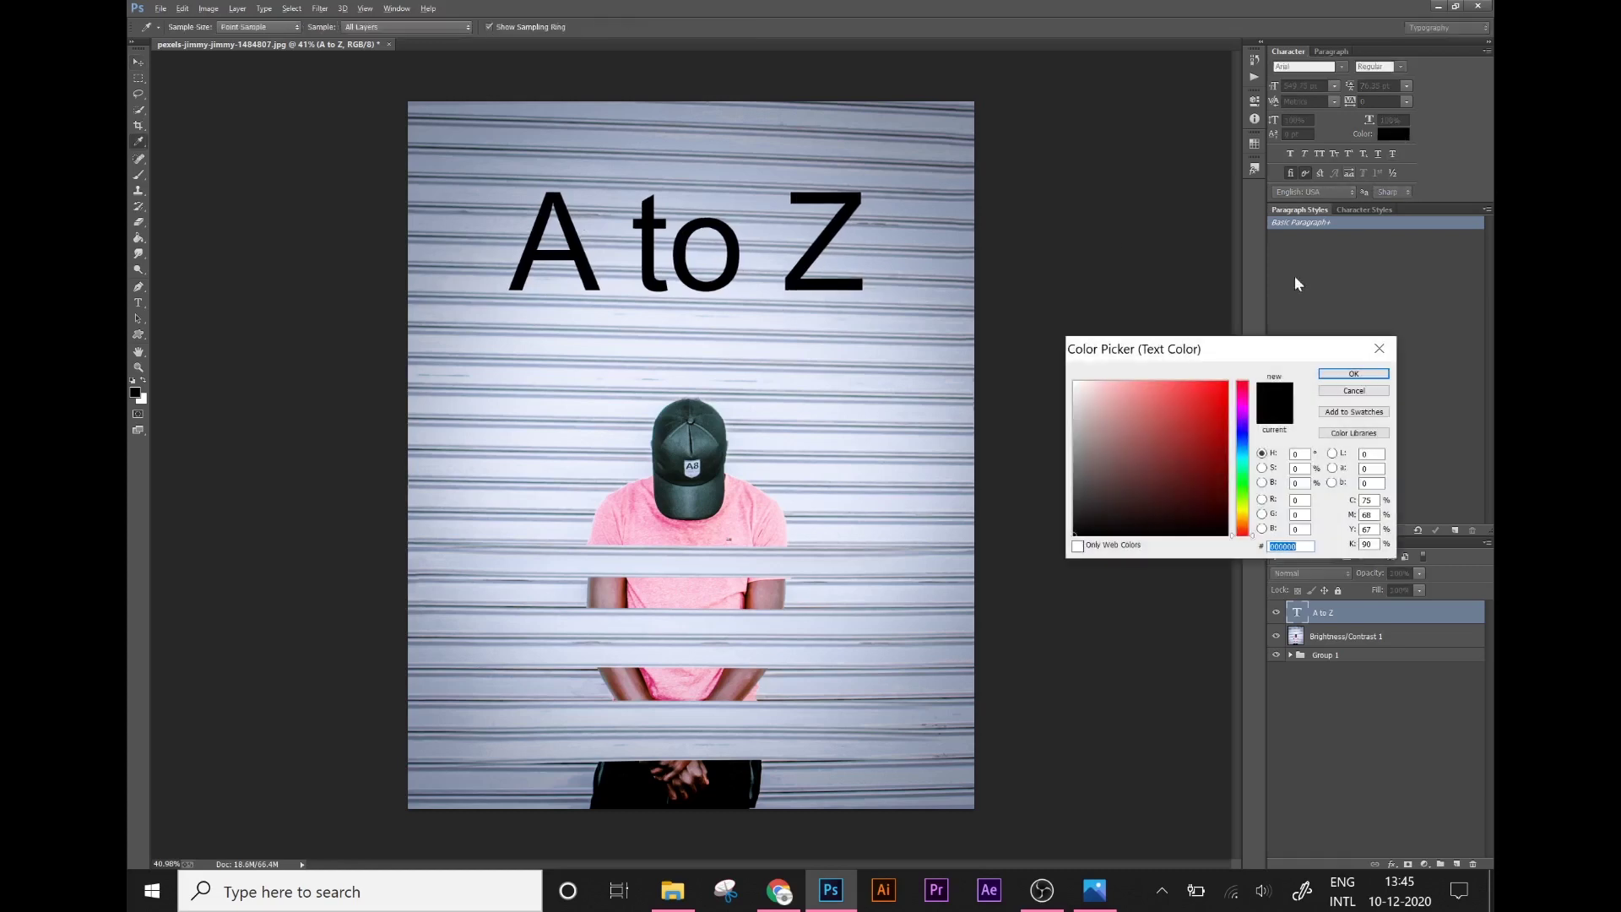
left_click_drag(1077, 417, 1071, 378)
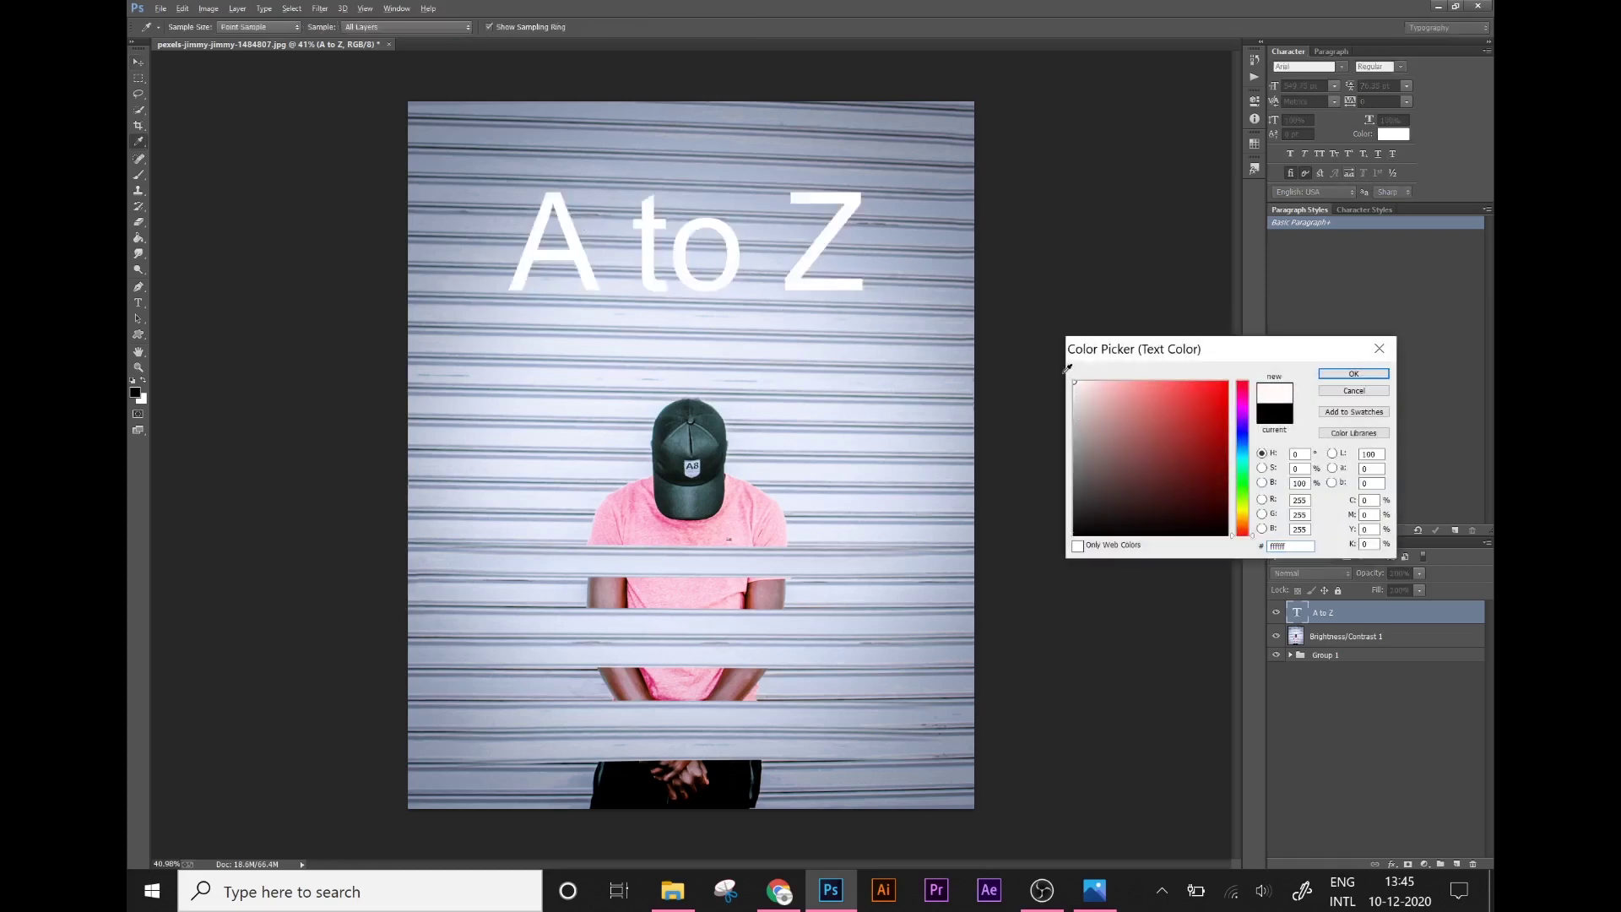
left_click(1322, 376)
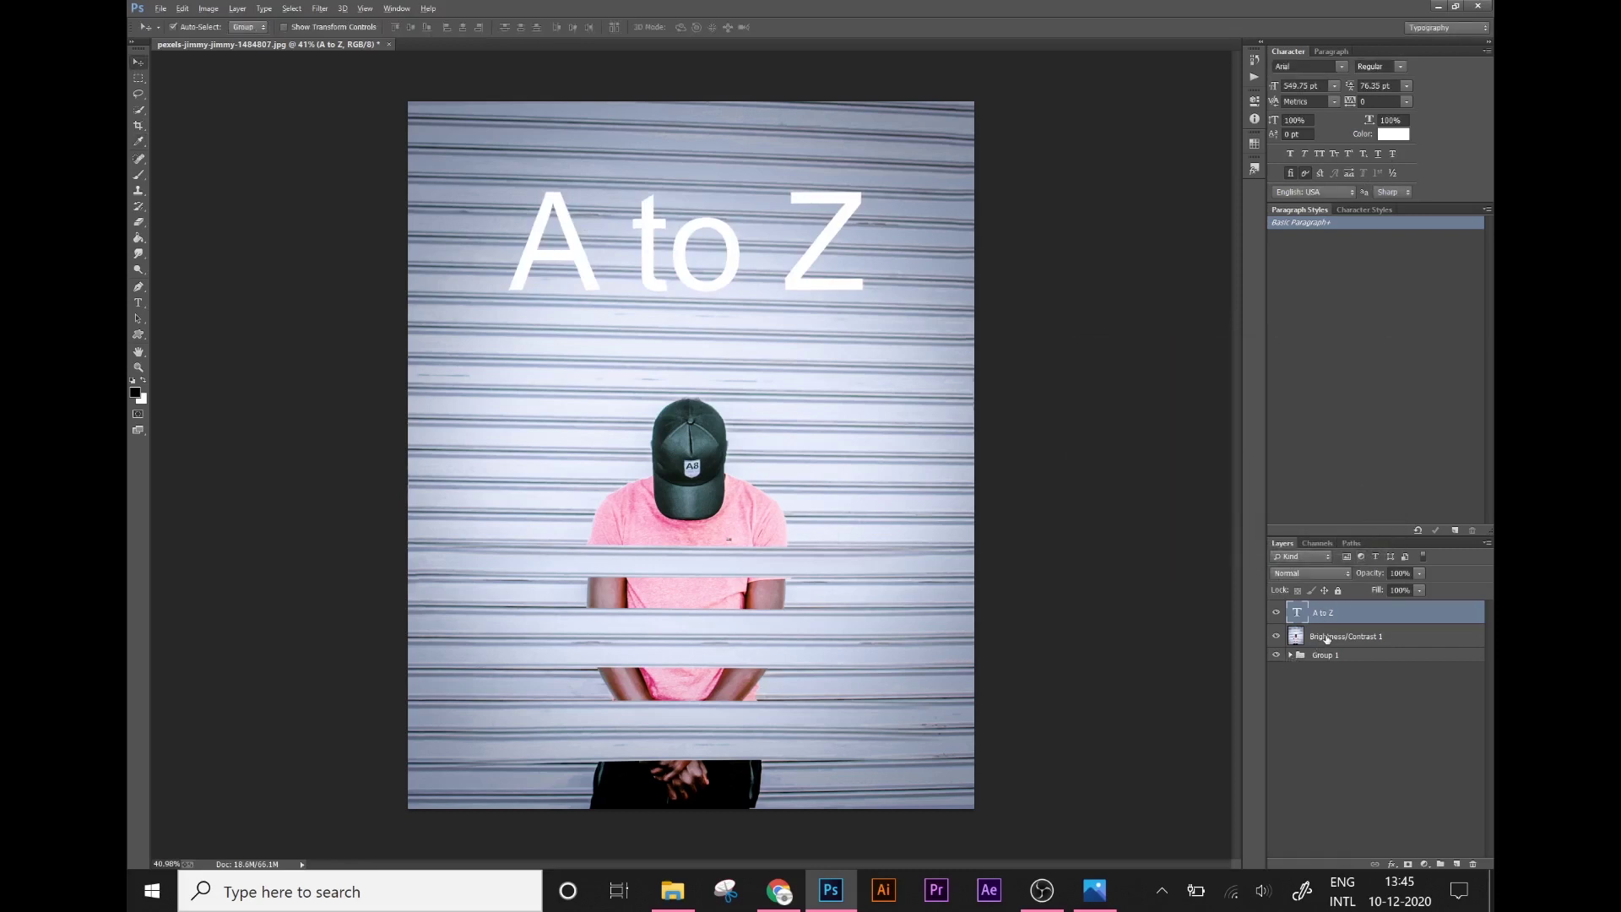
Step: Copy the shutter background around the text to Layer 2 and clip it into the text
left_click(1327, 640)
key("m")
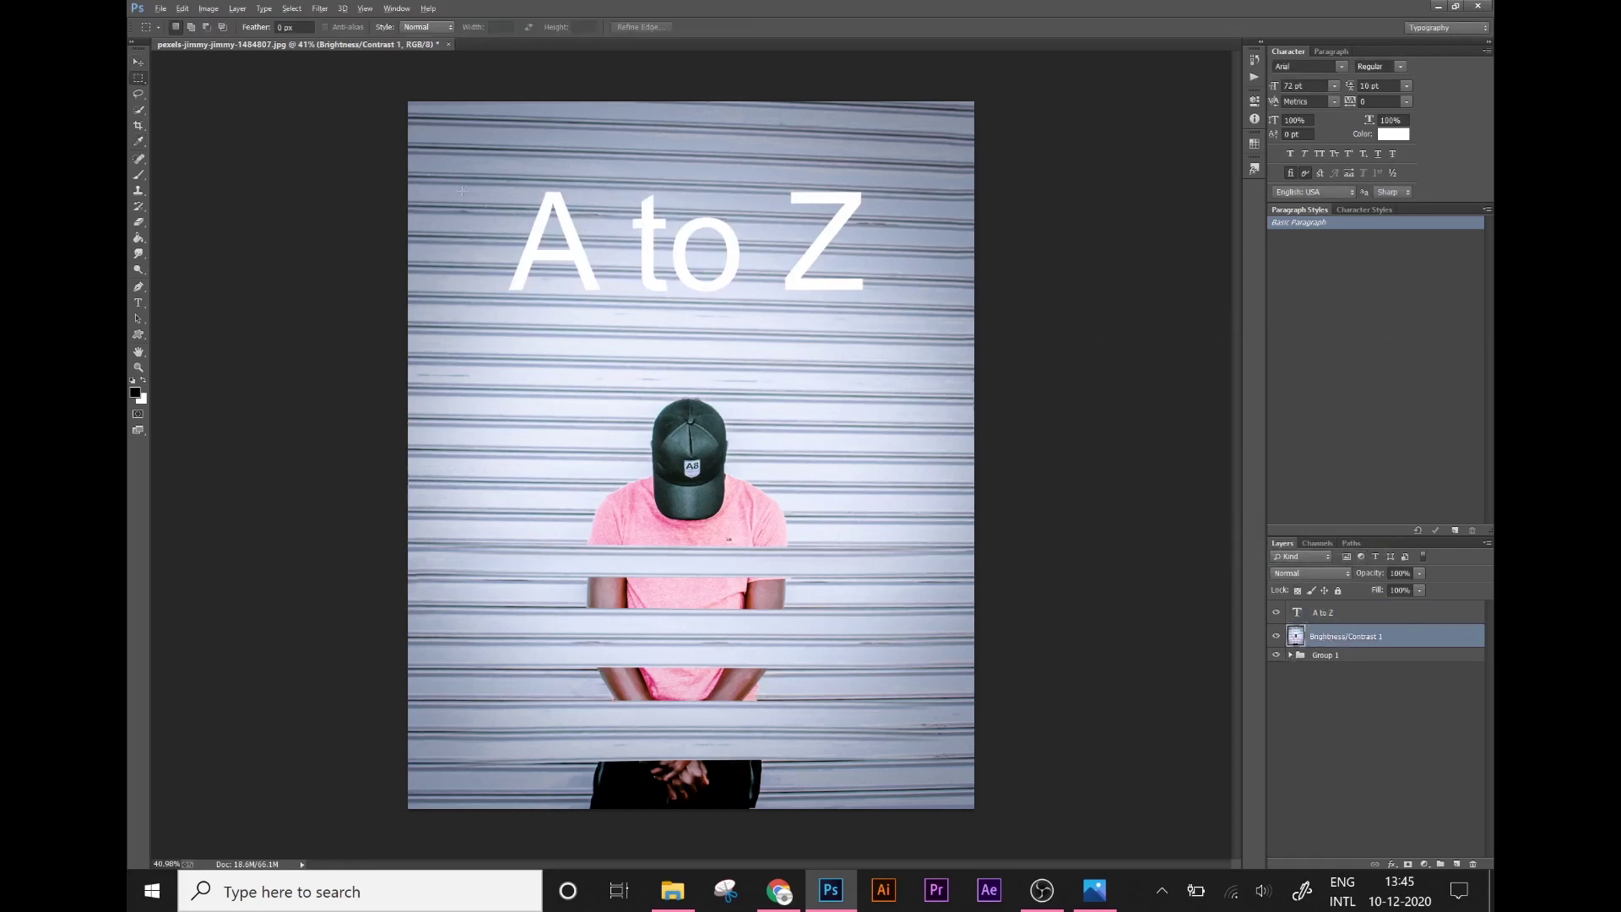
left_click_drag(456, 142, 909, 361)
key("ctrl+j")
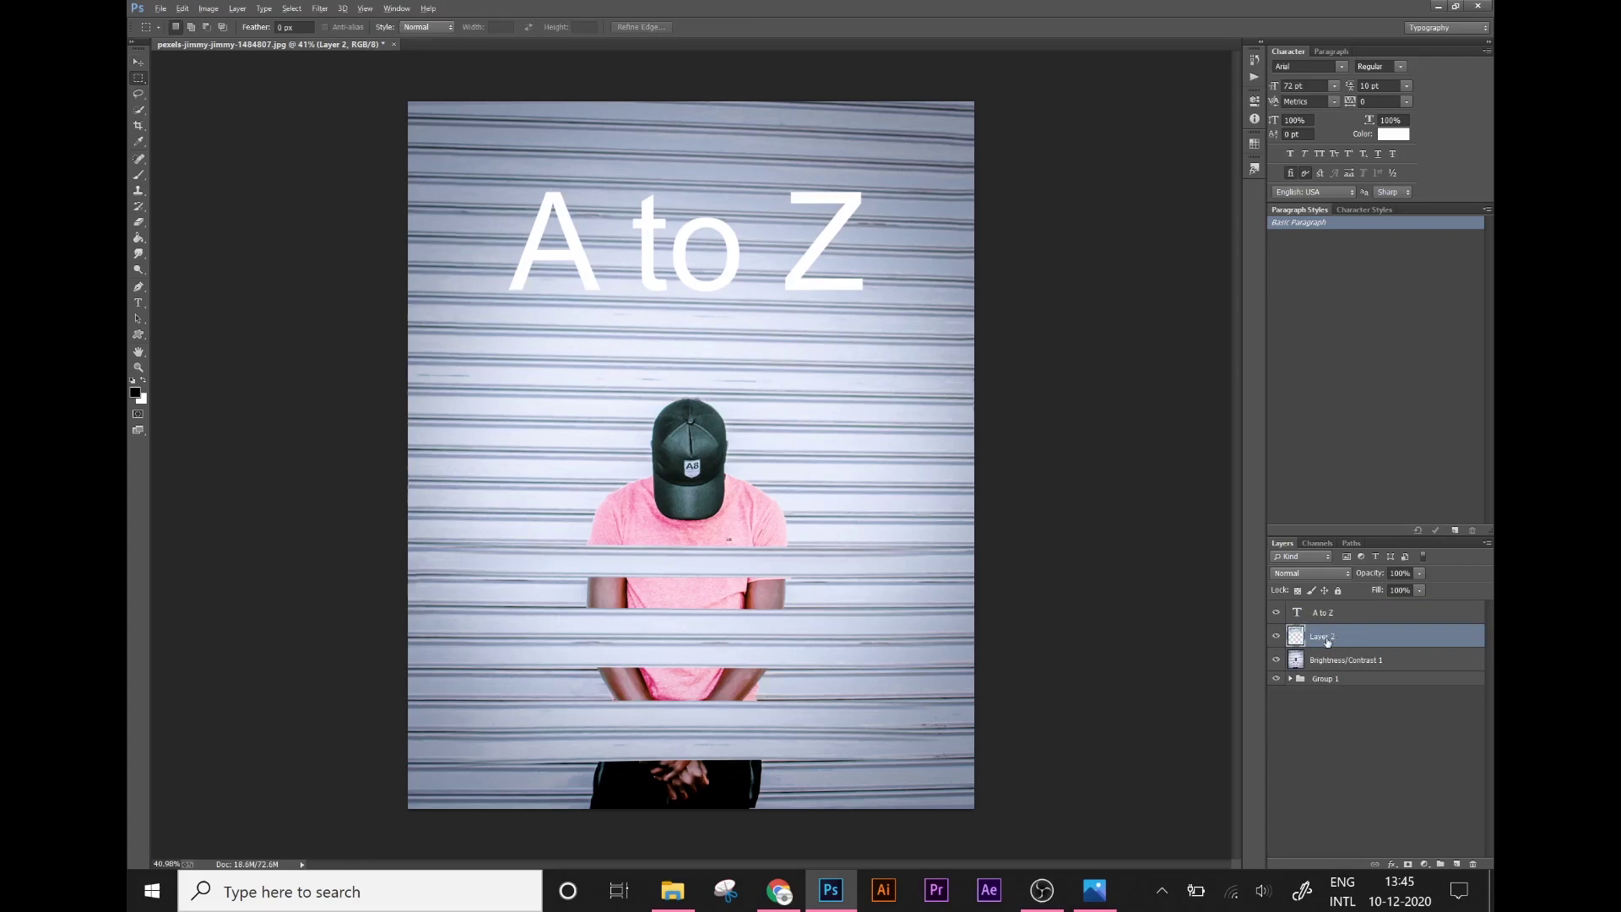
left_click_drag(1328, 642, 1325, 614)
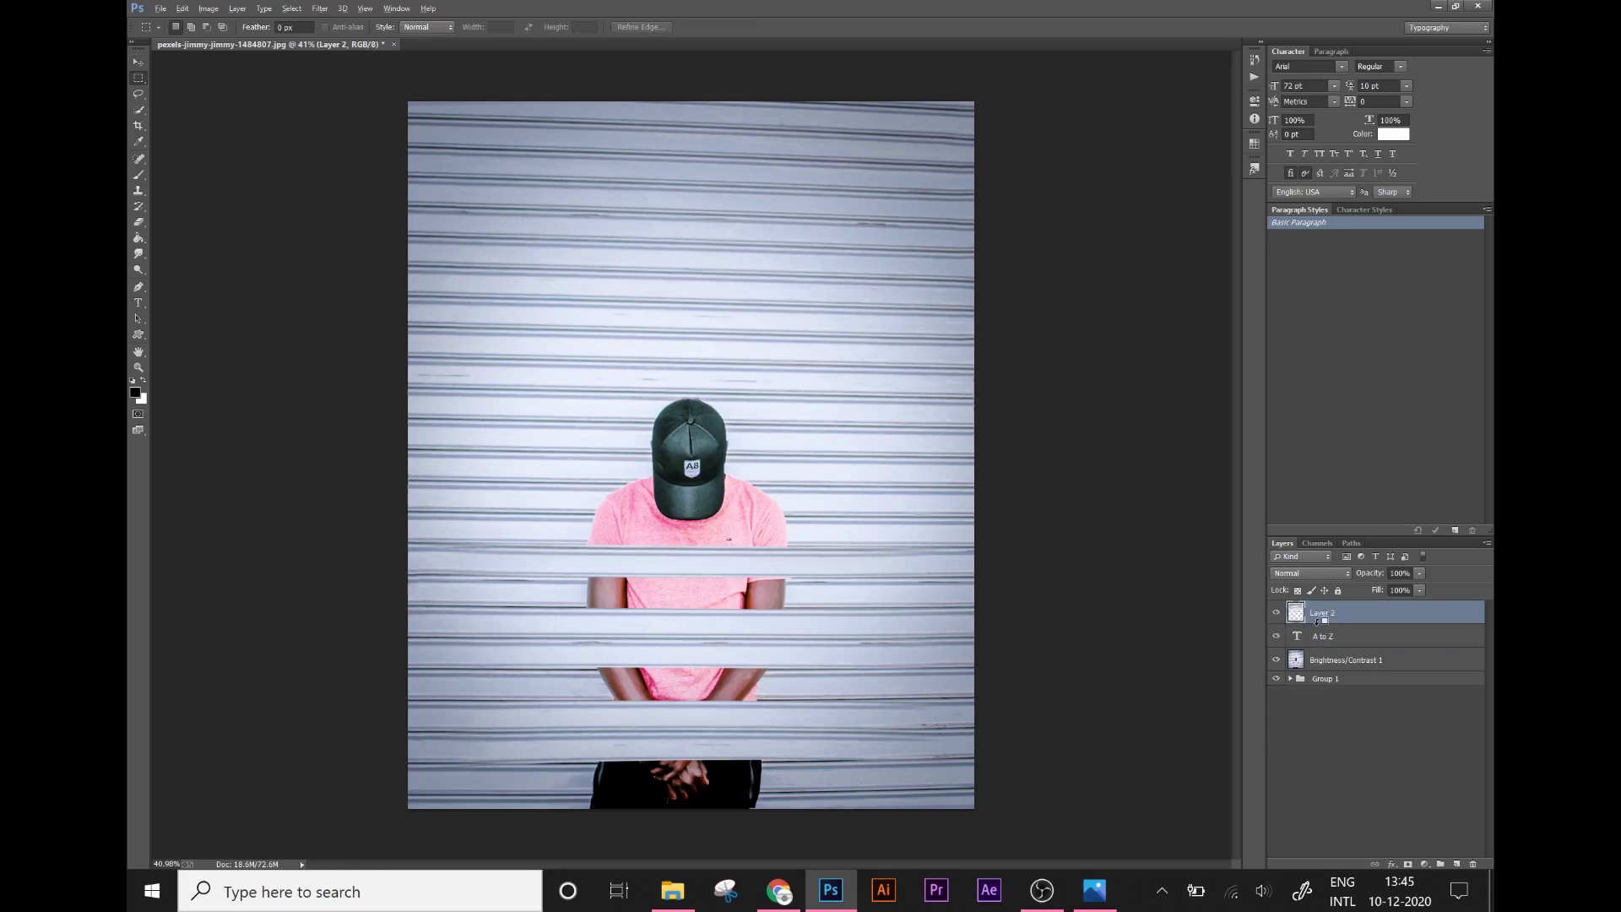
left_click(1317, 625, "alt")
left_click(1324, 636)
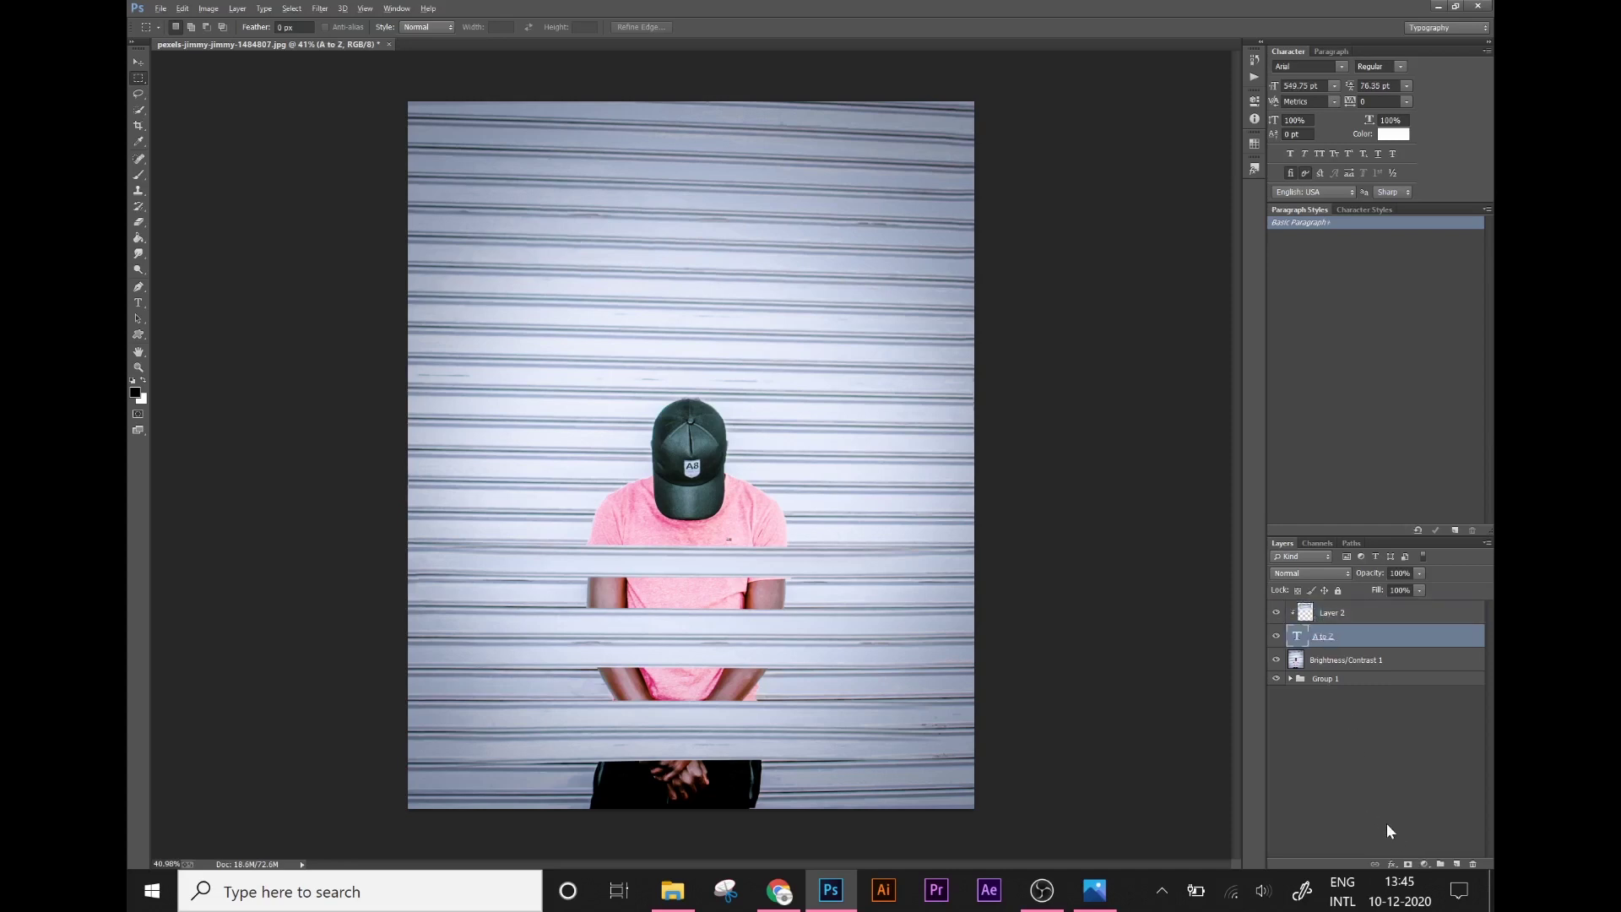
left_click(1392, 864)
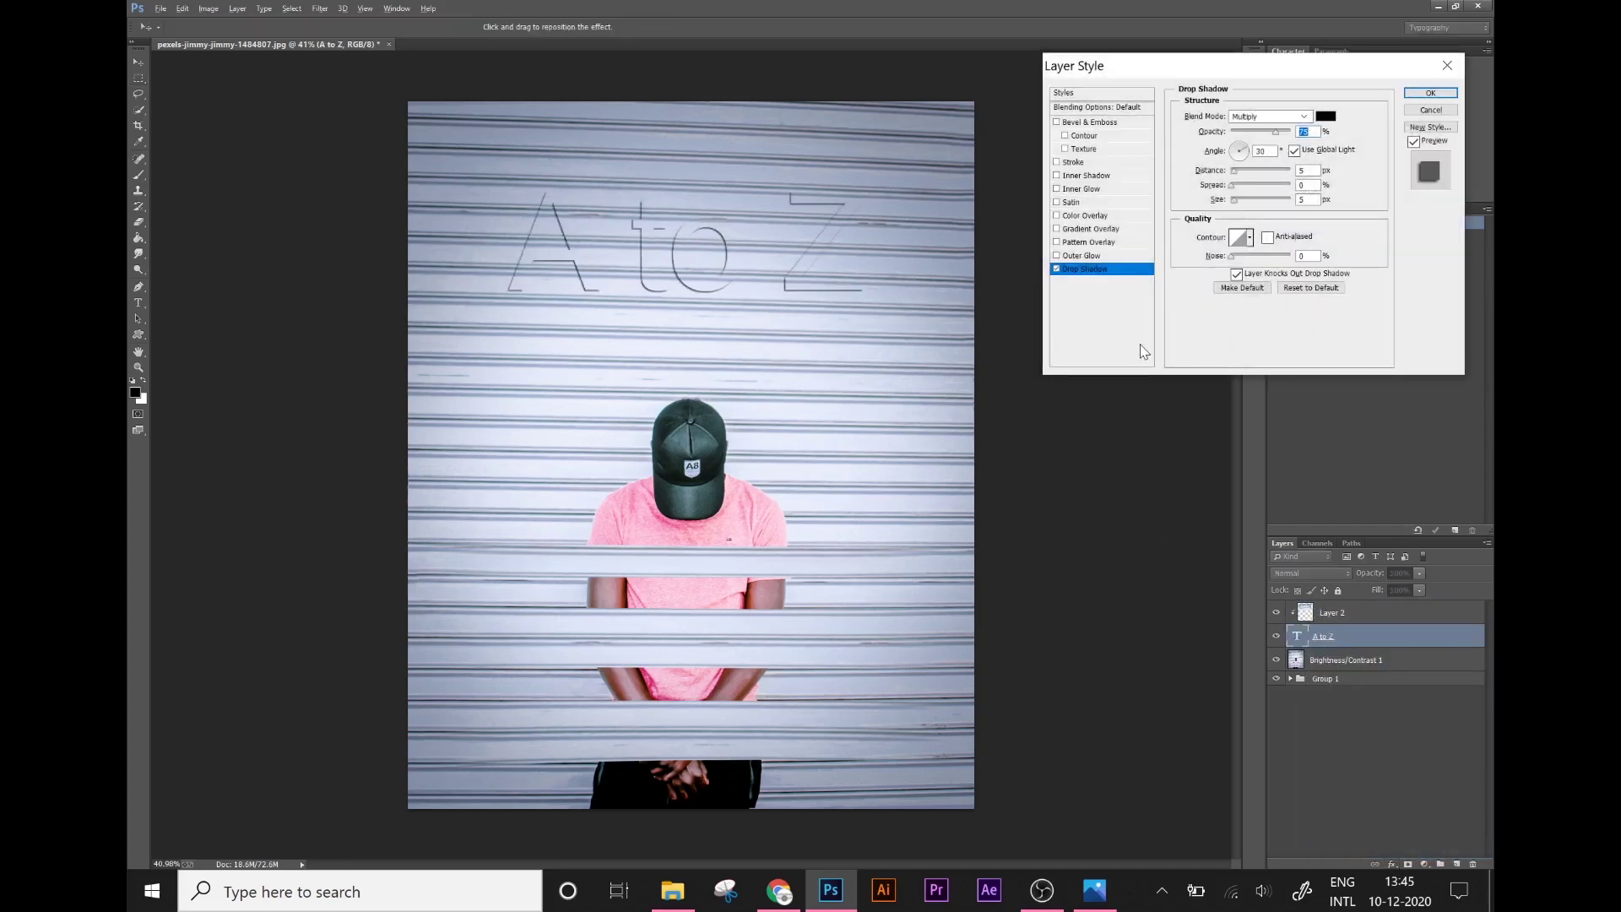
Step: Set Drop Shadow distance 17 px and opacity about 87%, add a thicker Stroke, enable Outer Glow
left_click_drag(1236, 169, 1241, 172)
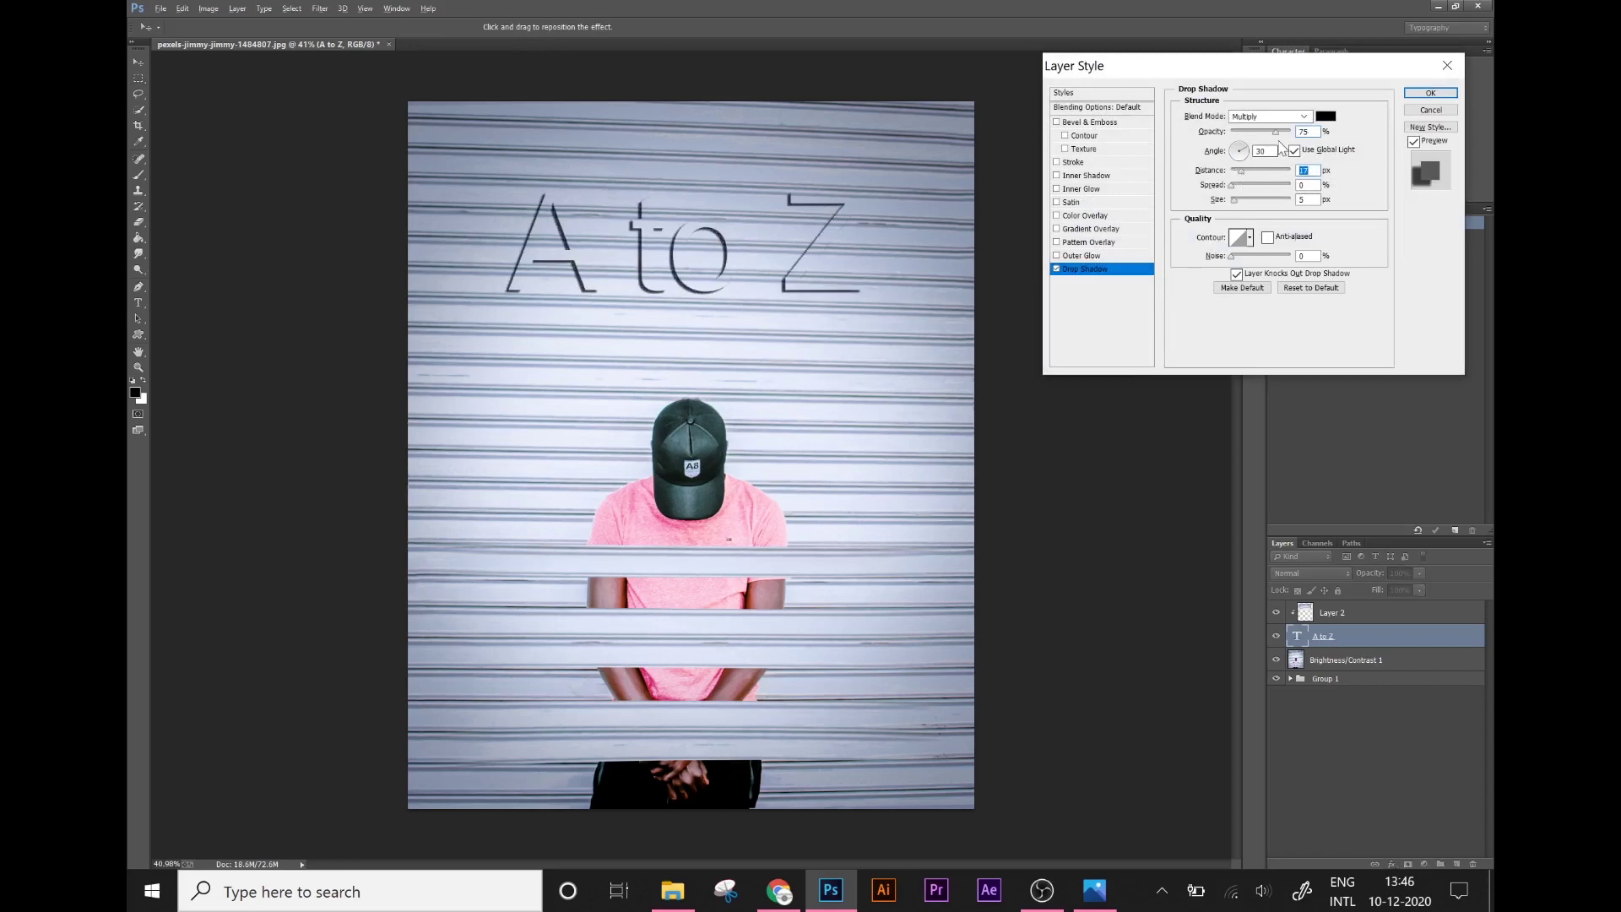
left_click_drag(1276, 133, 1264, 134)
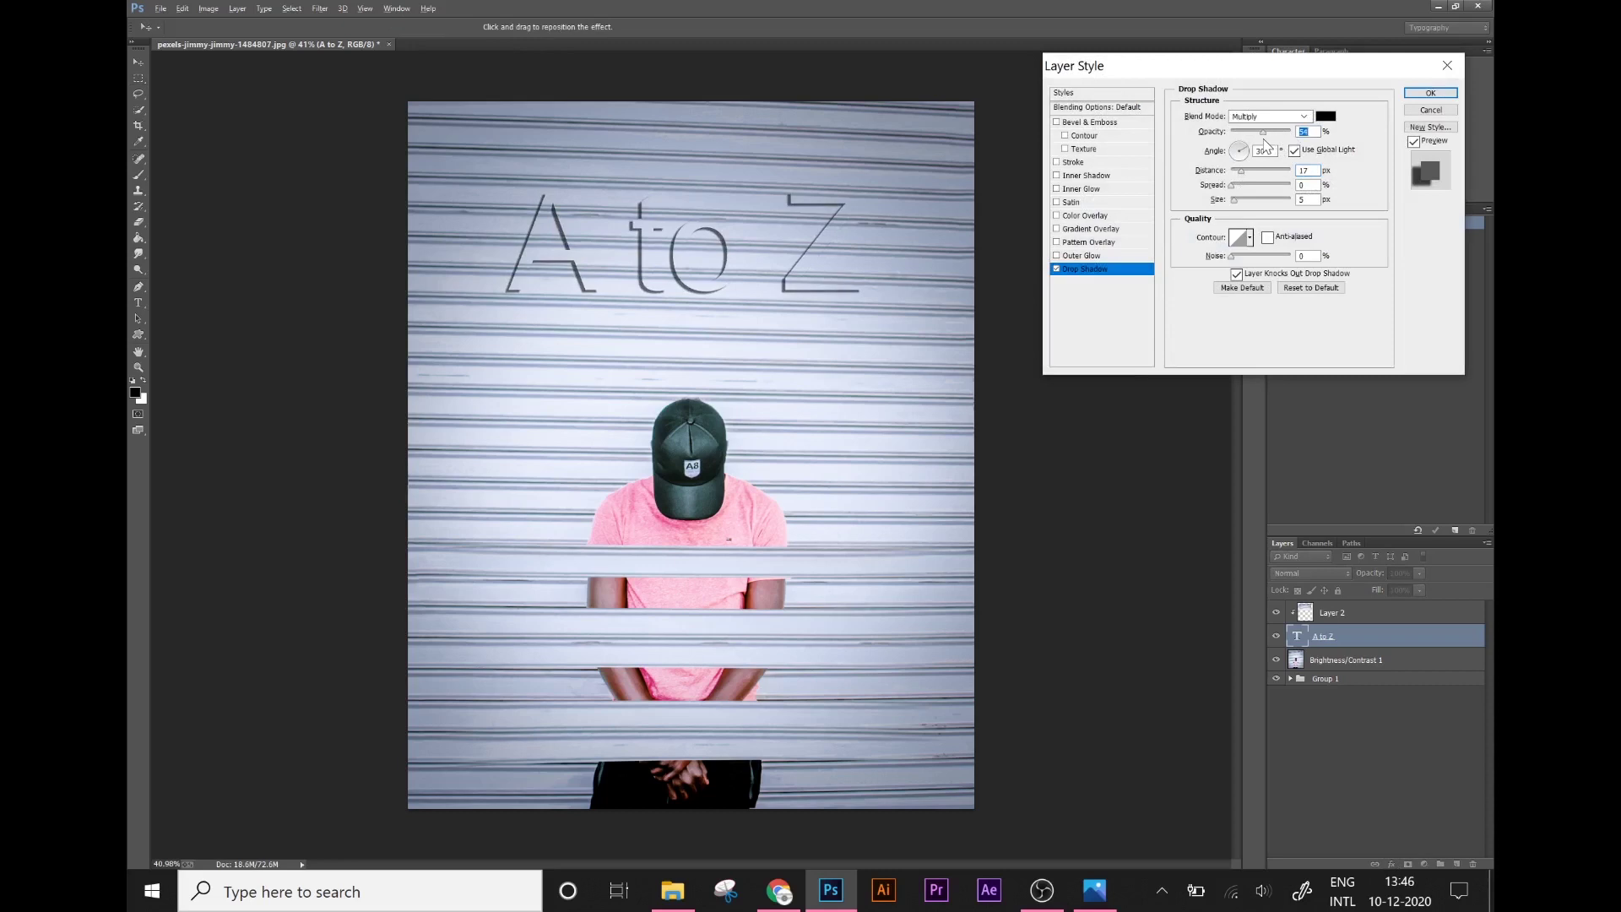
left_click(1080, 163)
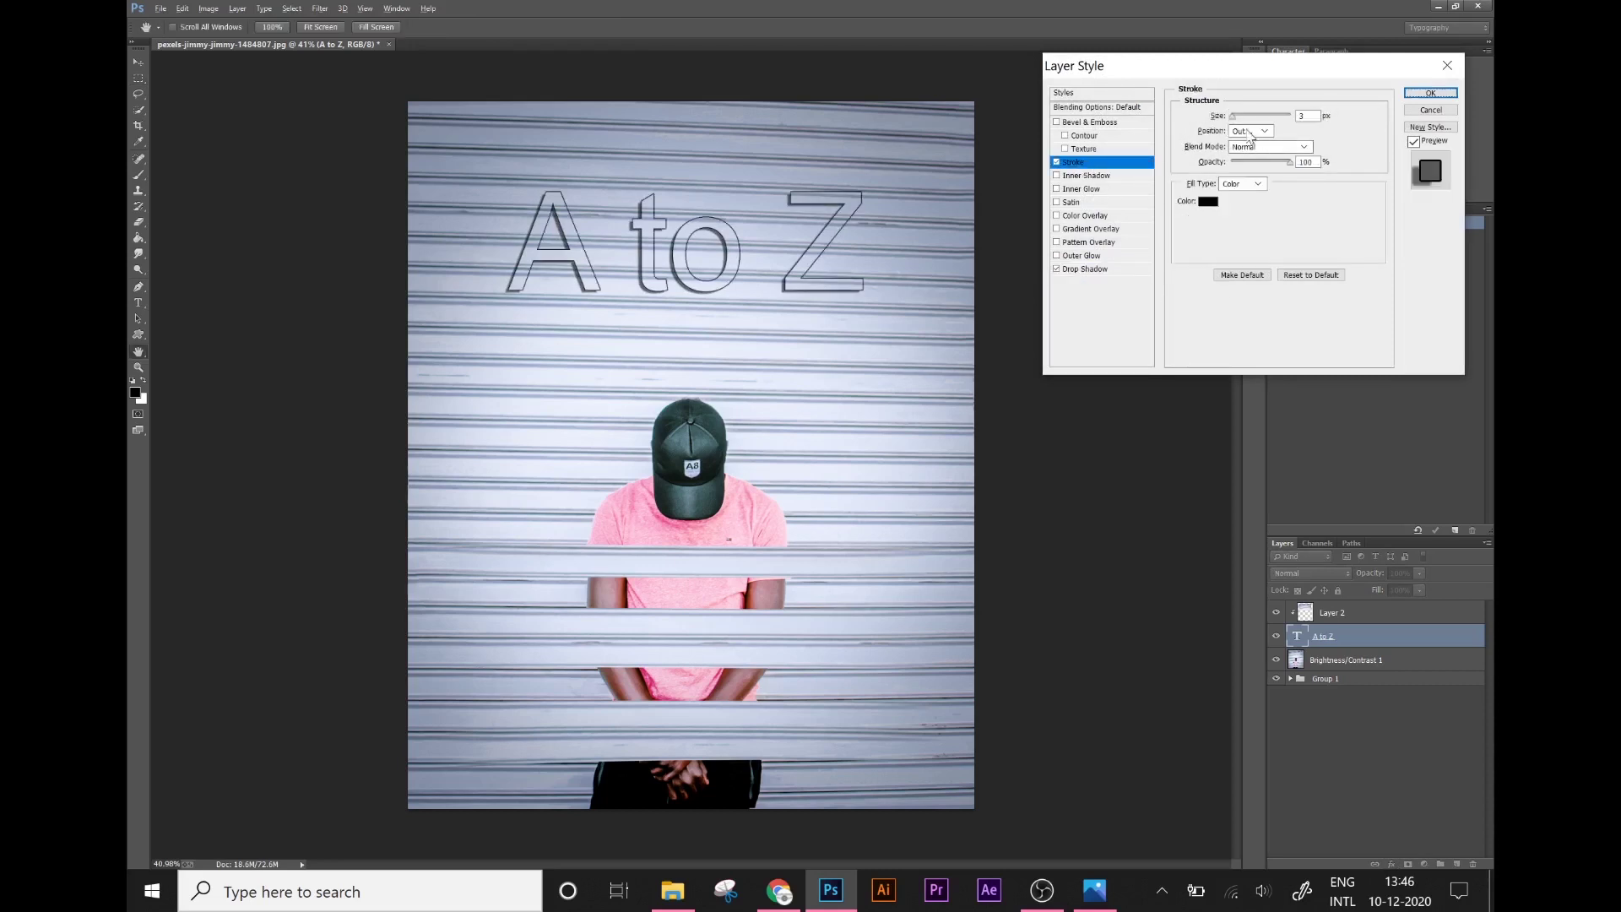
left_click_drag(1234, 117, 1232, 120)
left_click(1081, 256)
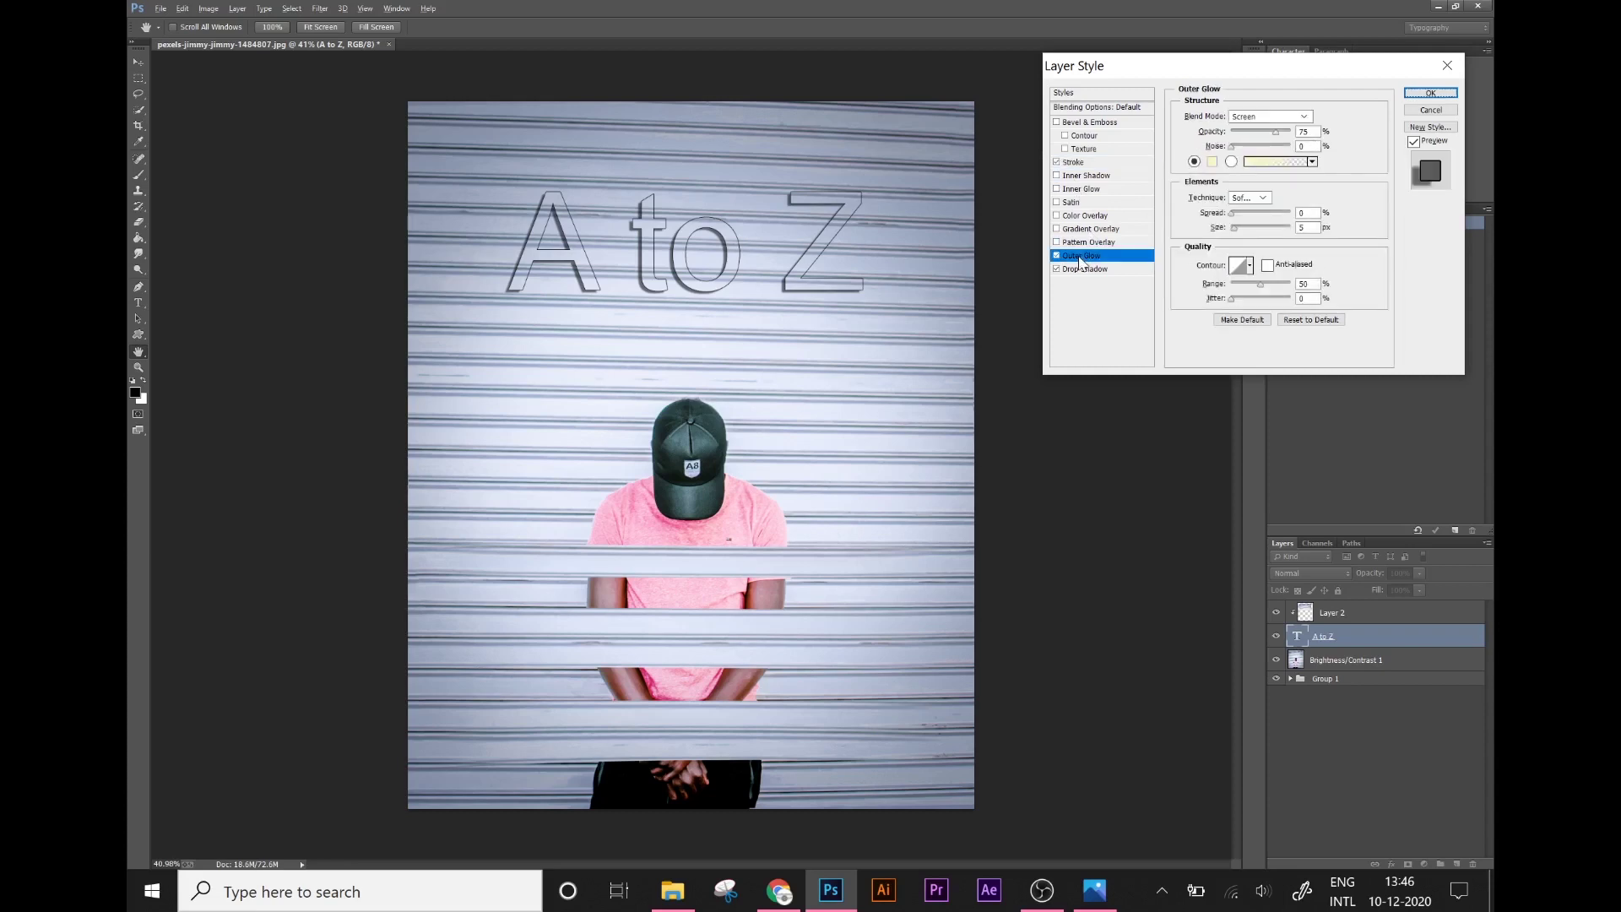
Step: Give the Outer Glow the shirt's pink f44388, about 65 px size and 50% opacity
left_click(1234, 148)
left_click_drag(1234, 228, 1232, 228)
left_click(1213, 162)
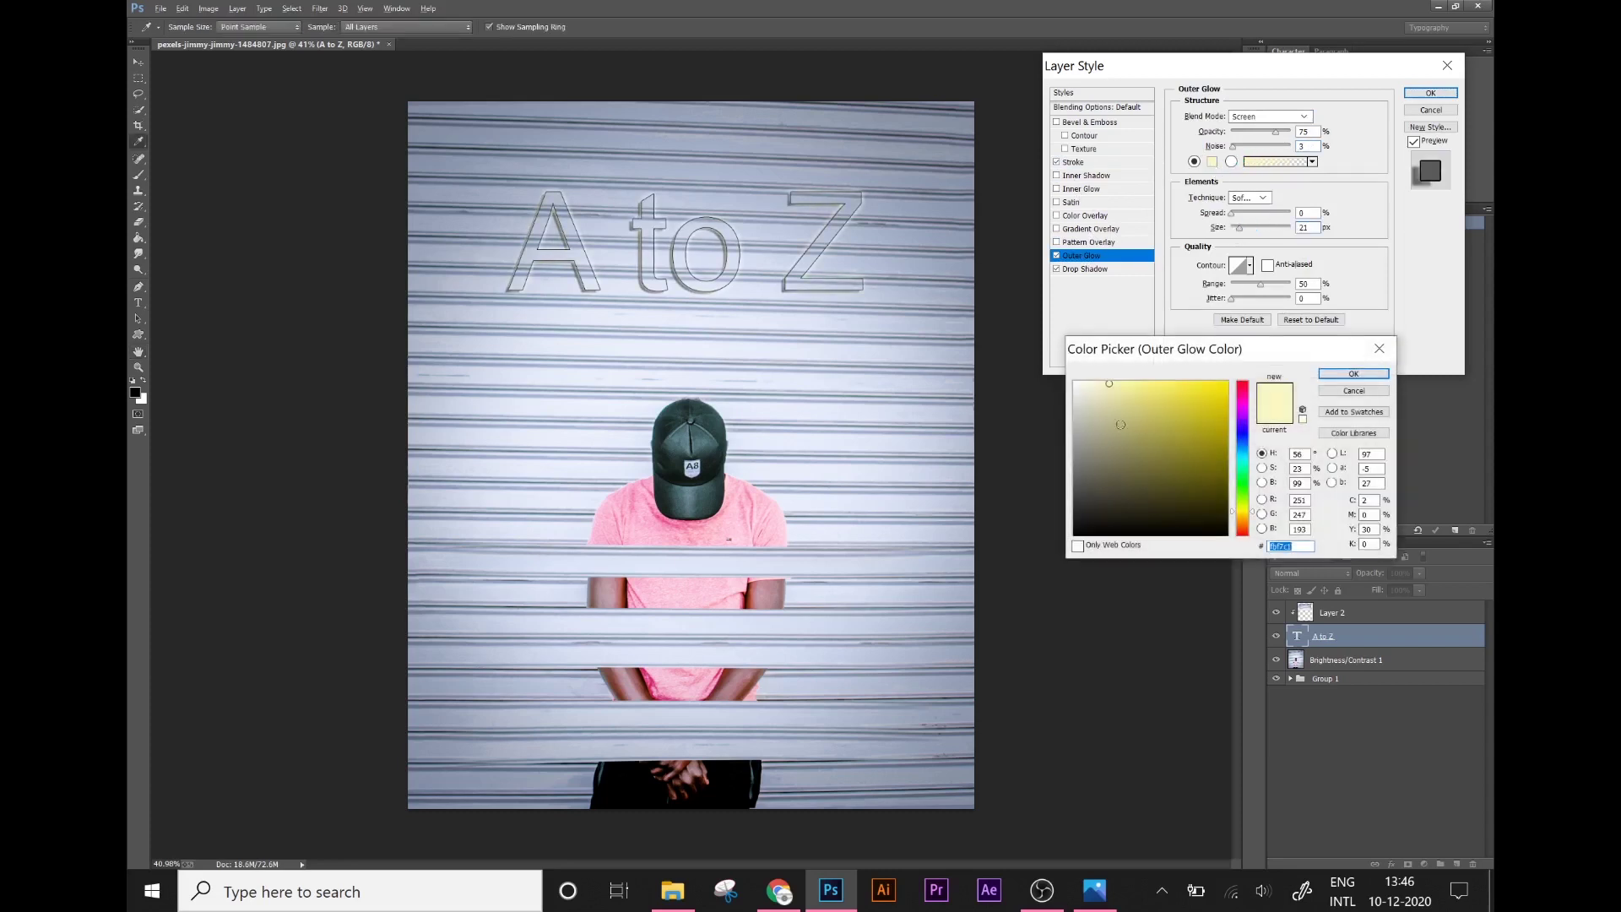
left_click(740, 522)
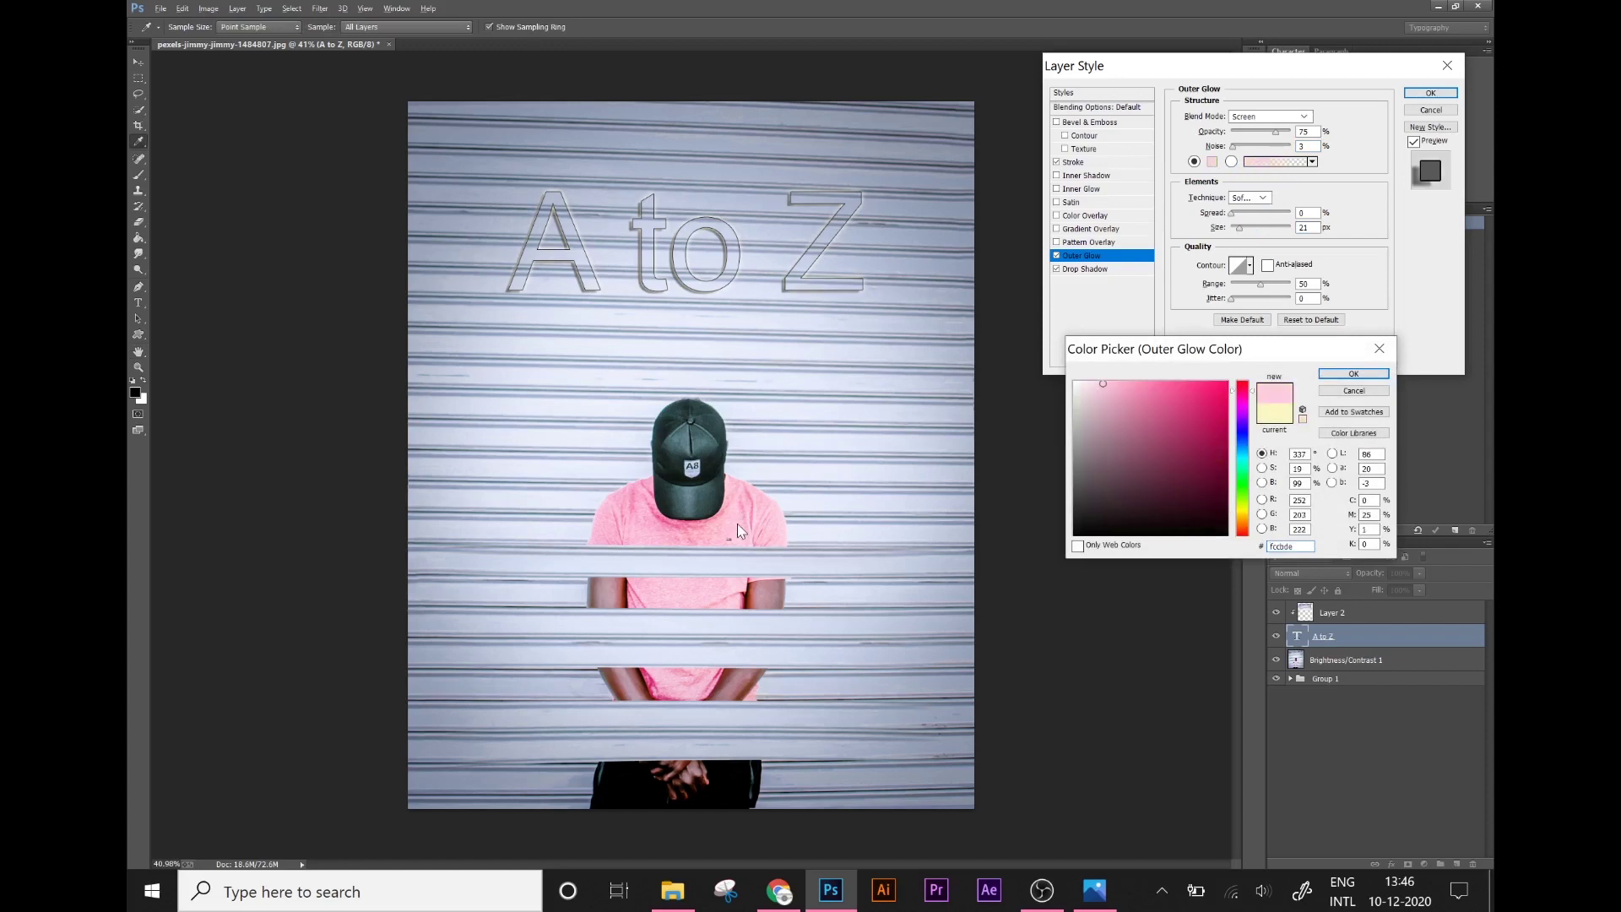
left_click(1185, 387)
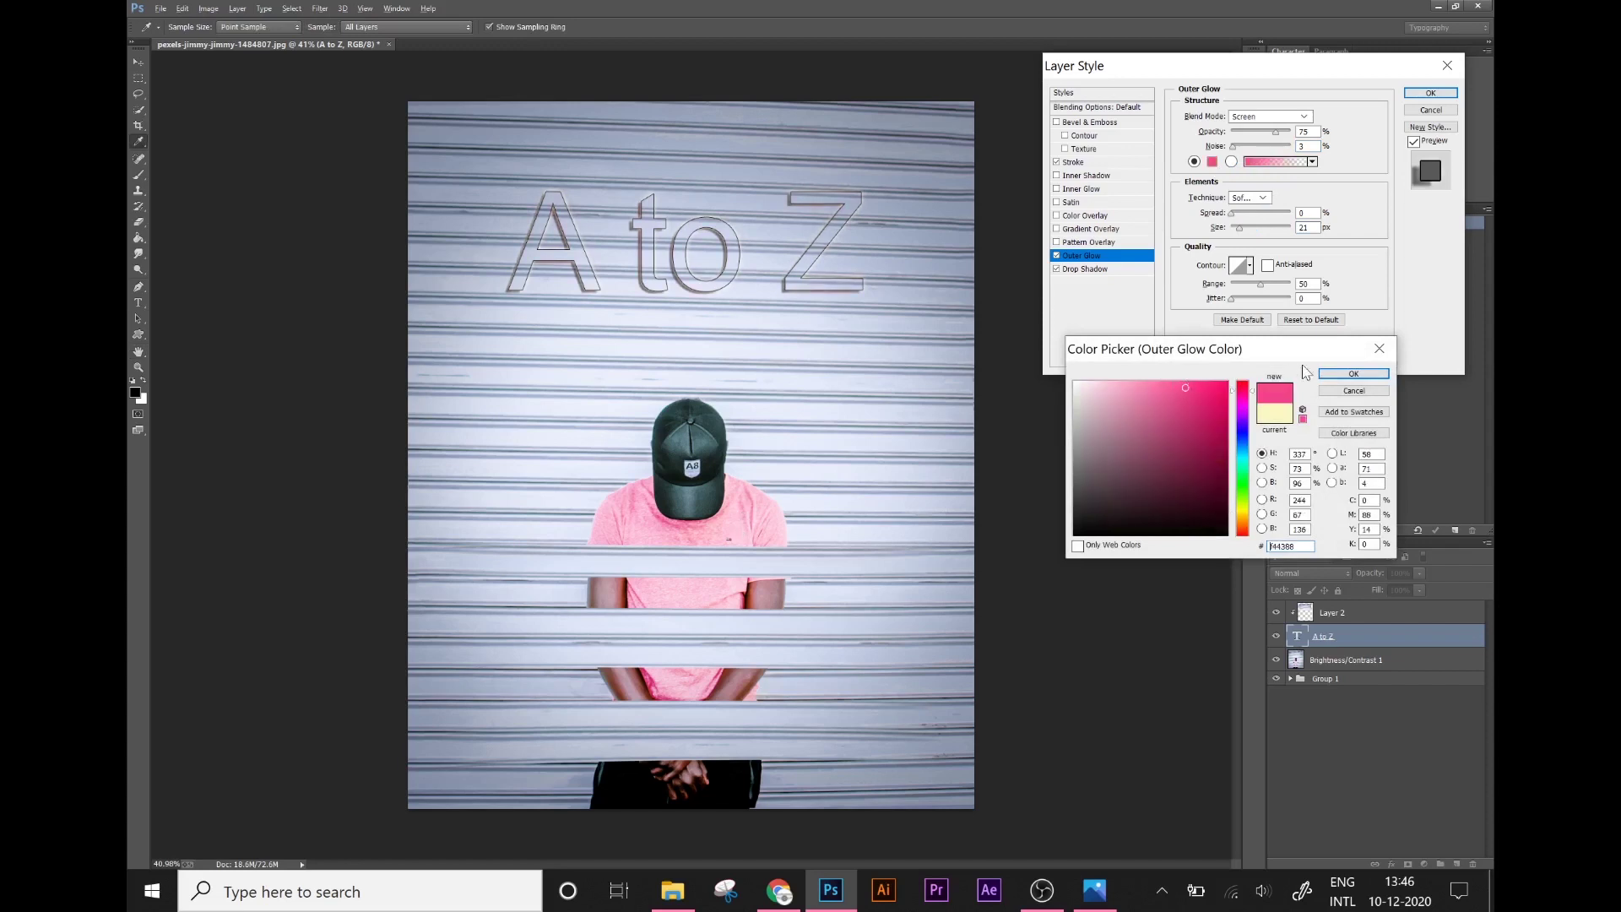
left_click(1354, 374)
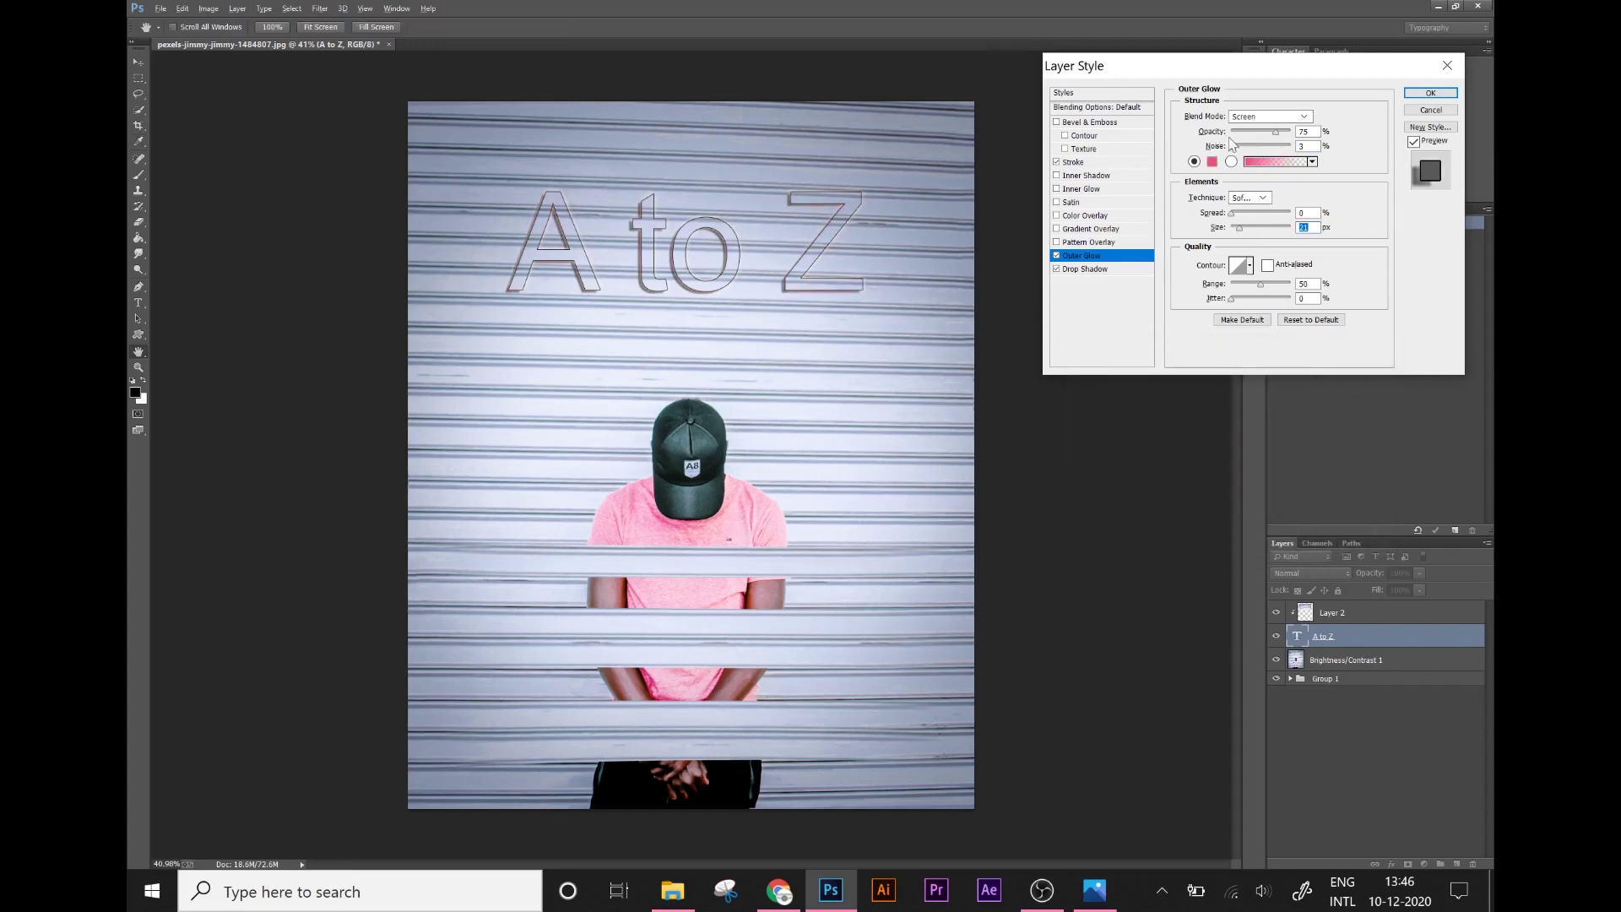
left_click_drag(1243, 234, 1252, 235)
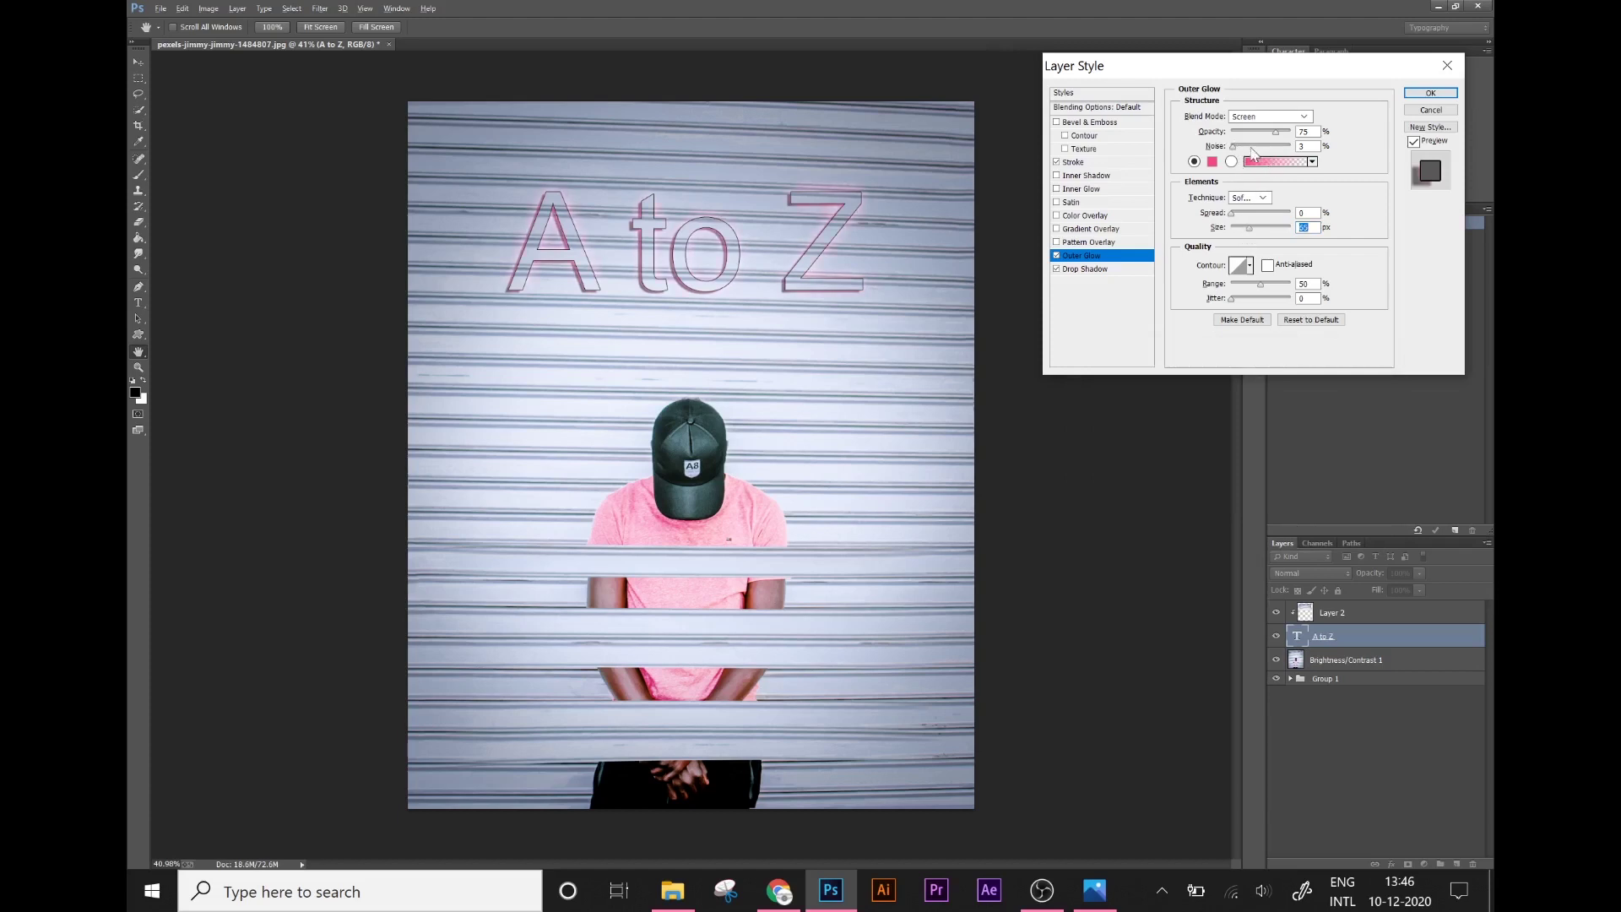
left_click_drag(1280, 138, 1264, 135)
Step: Set the A to Z text's Stroke colour to medium pink db5895
left_click(1081, 163)
left_click(1209, 202)
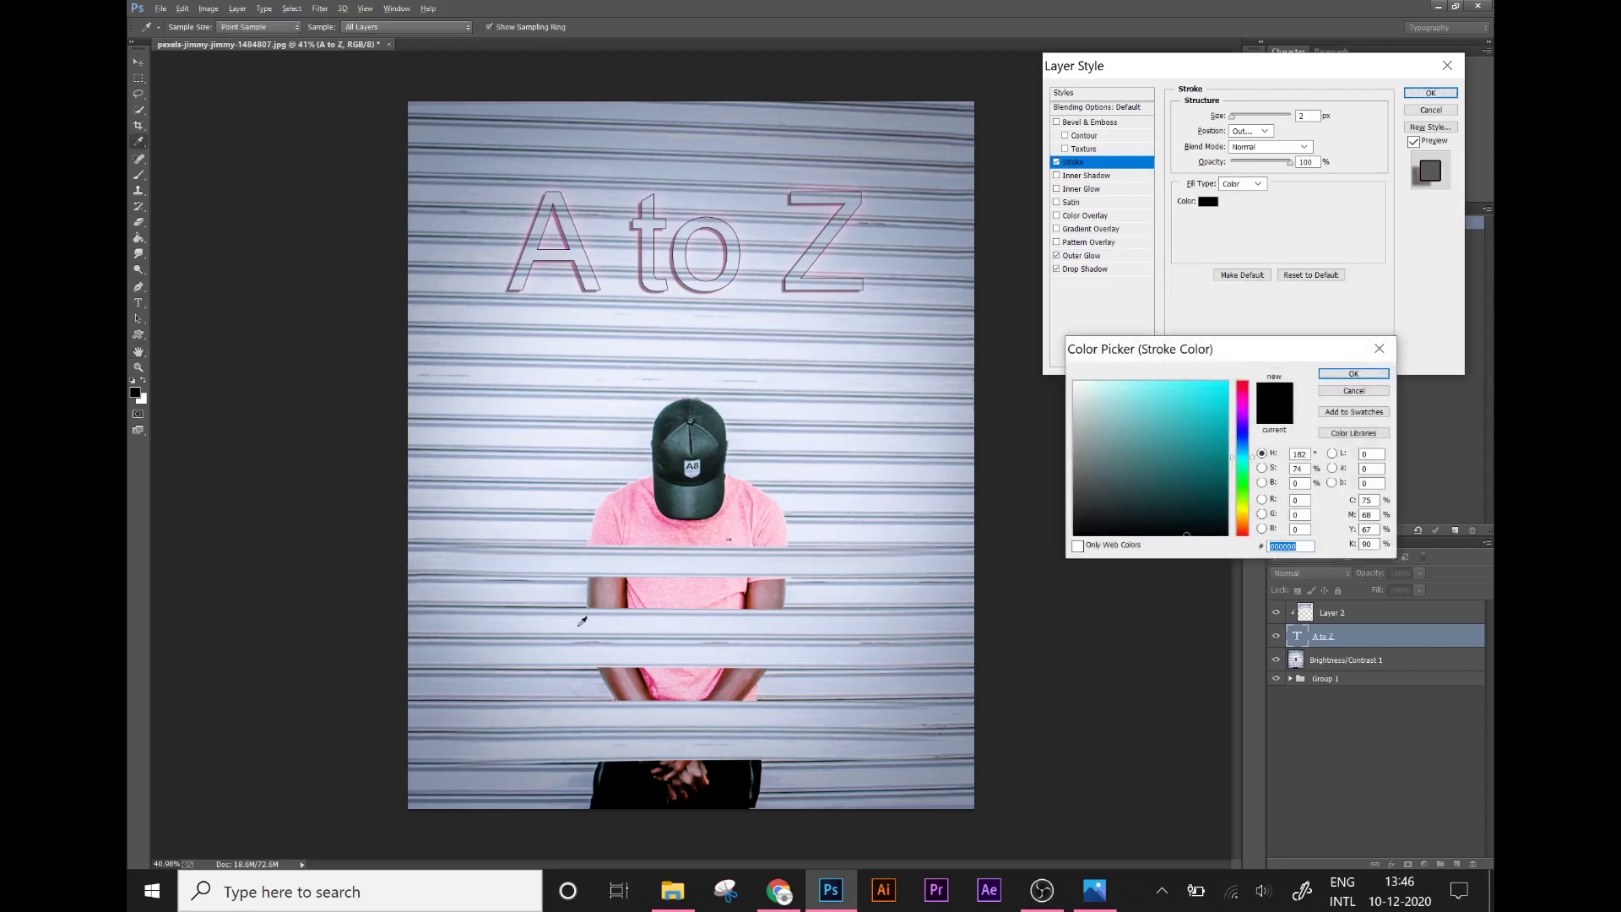
left_click(664, 598)
left_click(1220, 392)
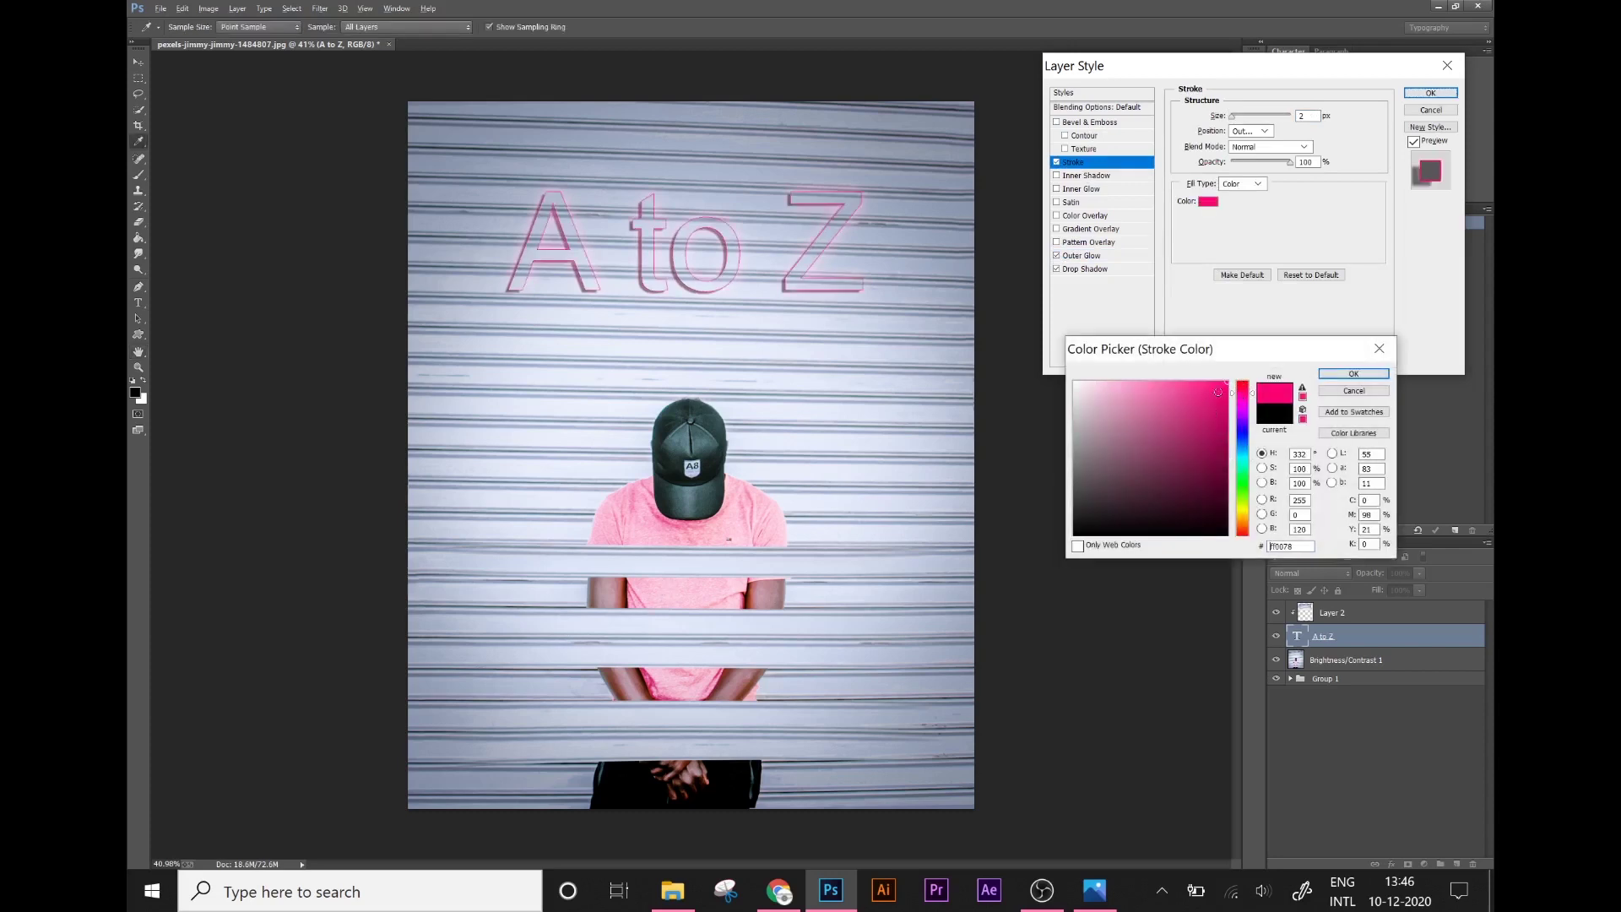
left_click(1213, 407)
left_click(1201, 471)
left_click(1197, 437)
left_click(1167, 402)
left_click(1351, 373)
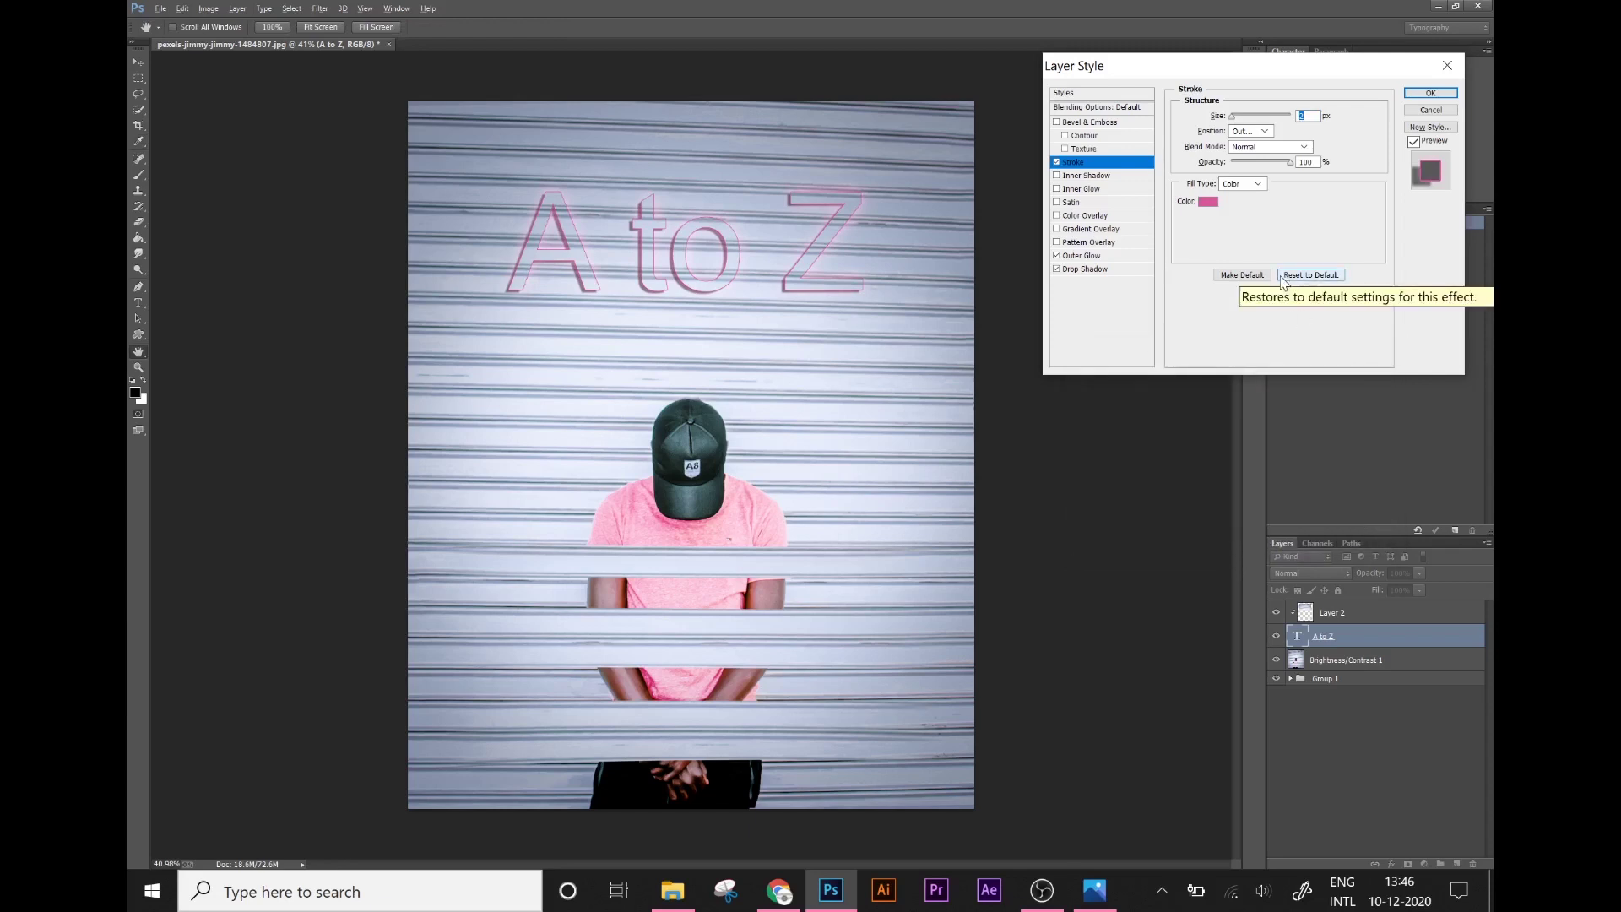
Step: Apply the Stroke, Outer Glow and Drop Shadow styles, then zoom out to the whole image
left_click(1431, 93)
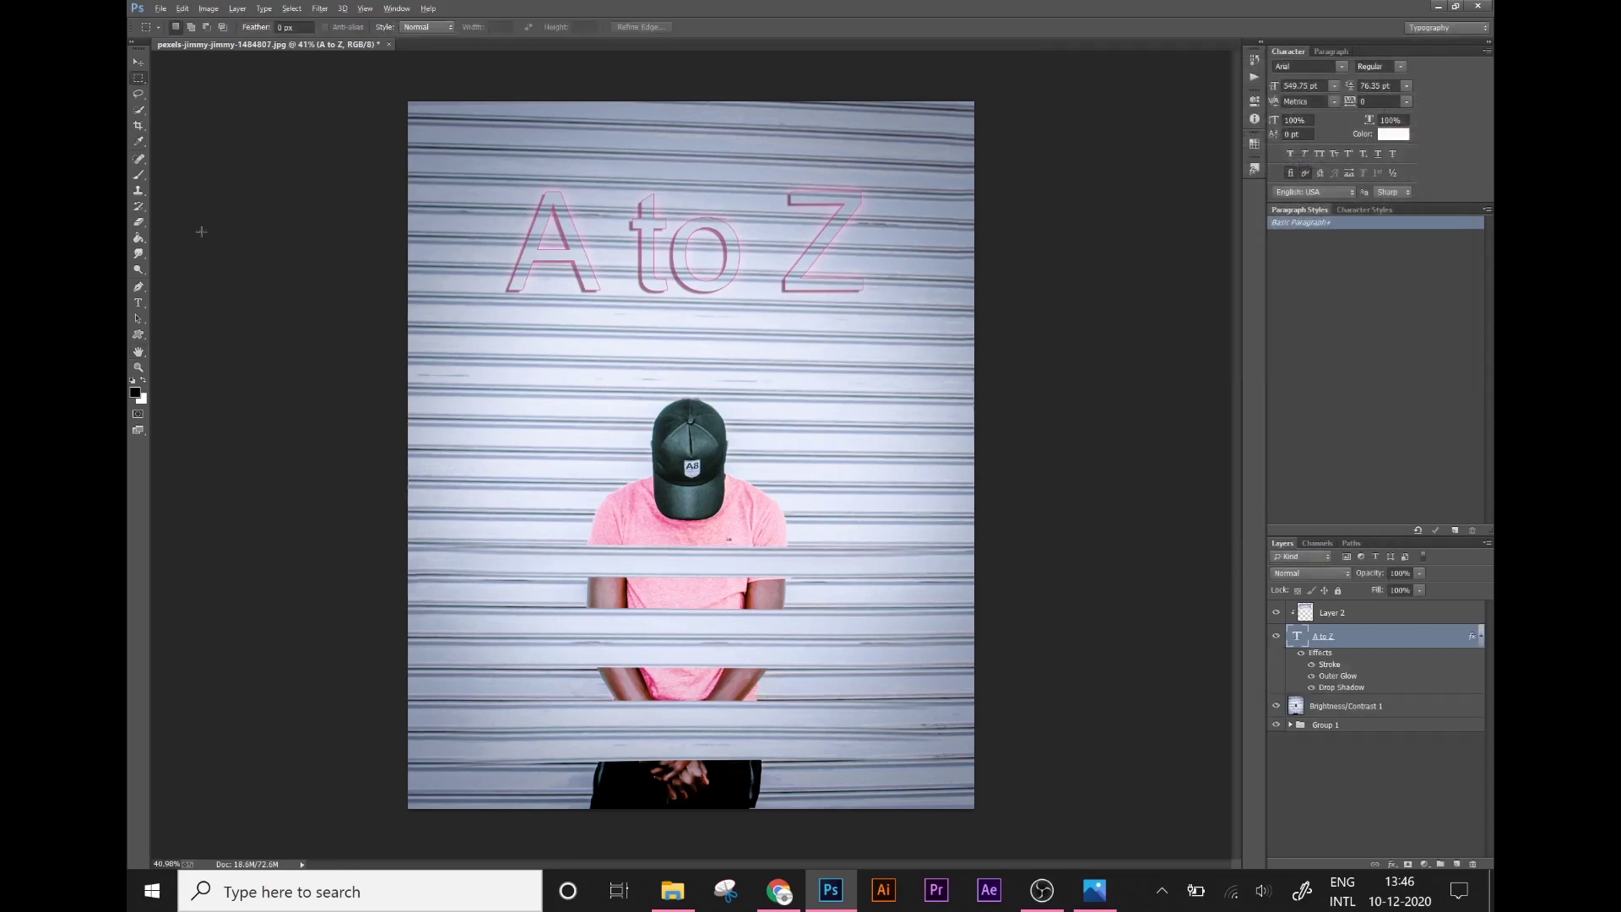
left_click(134, 60)
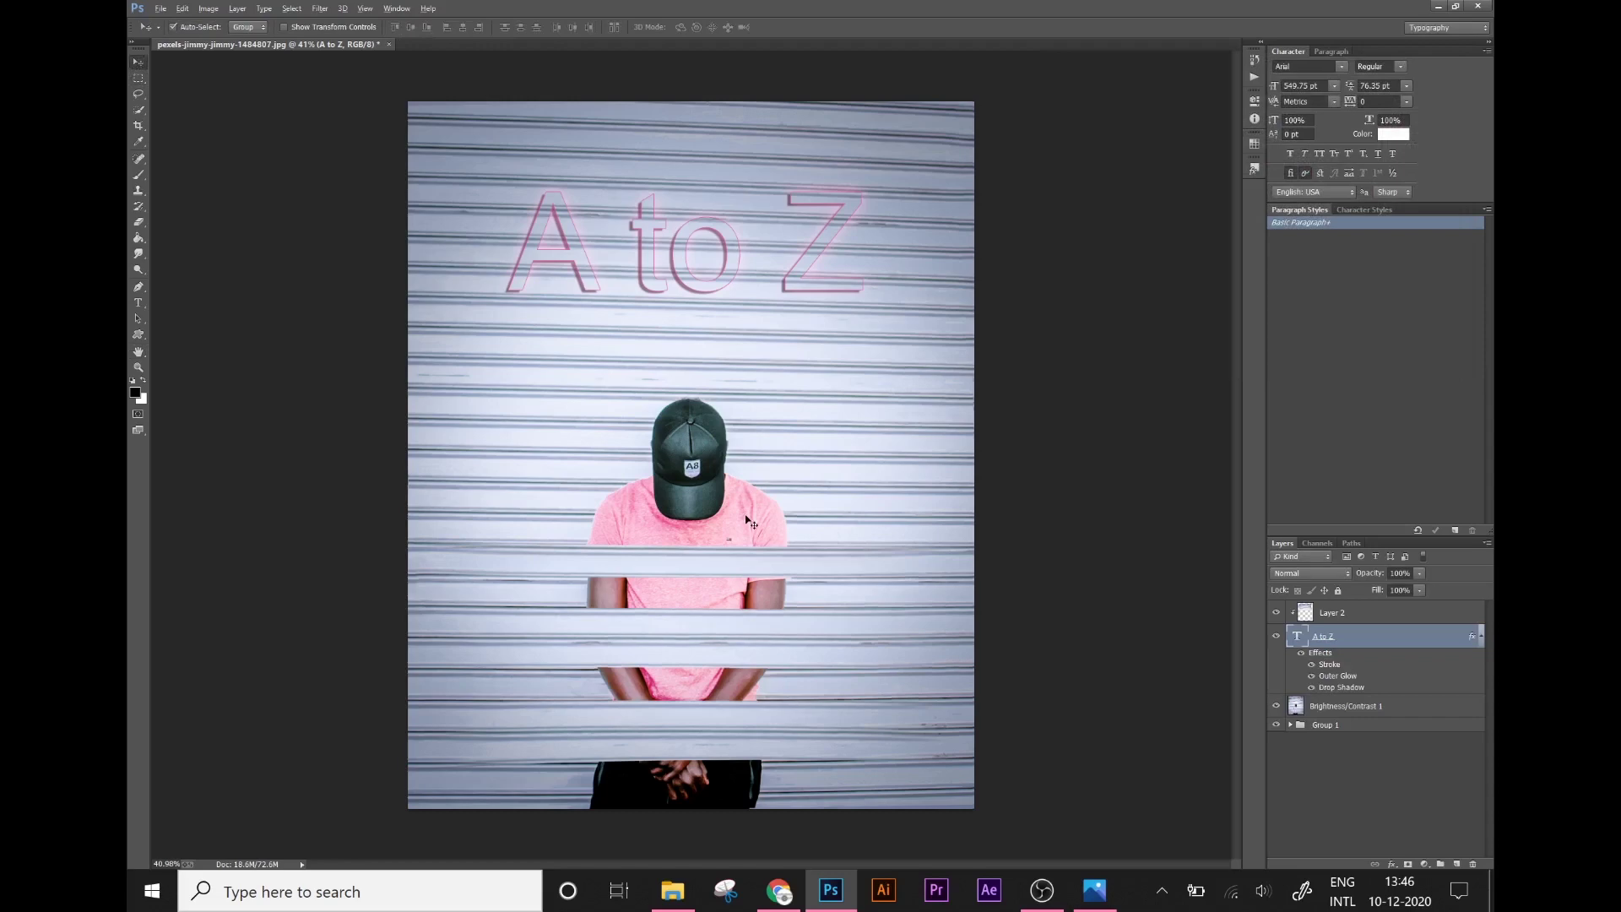
key("ctrl+minus")
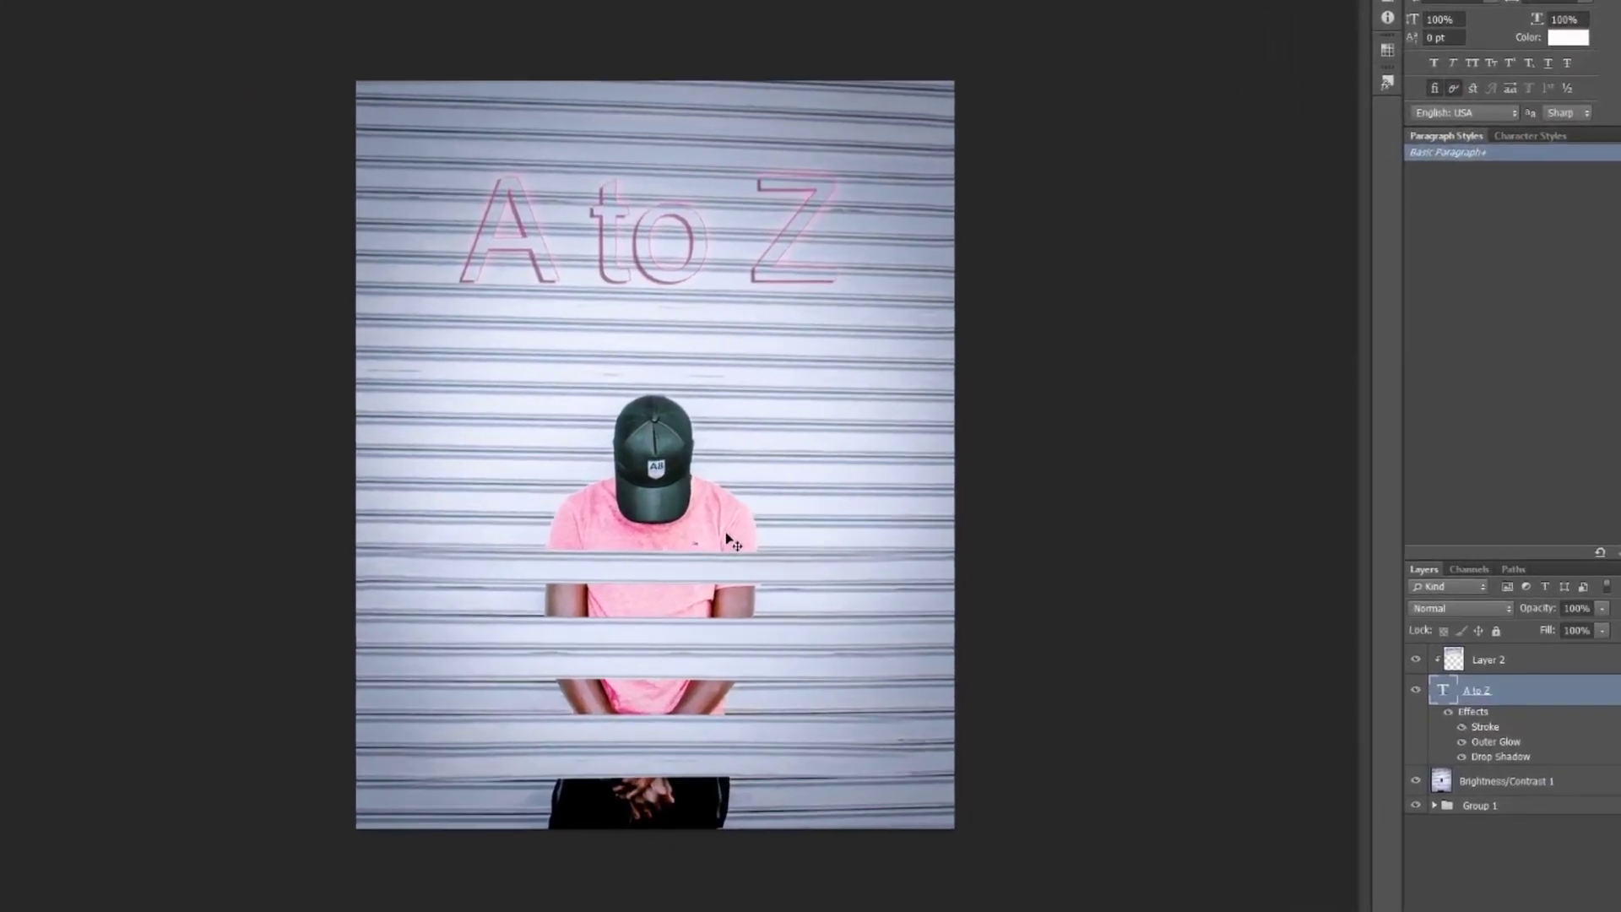